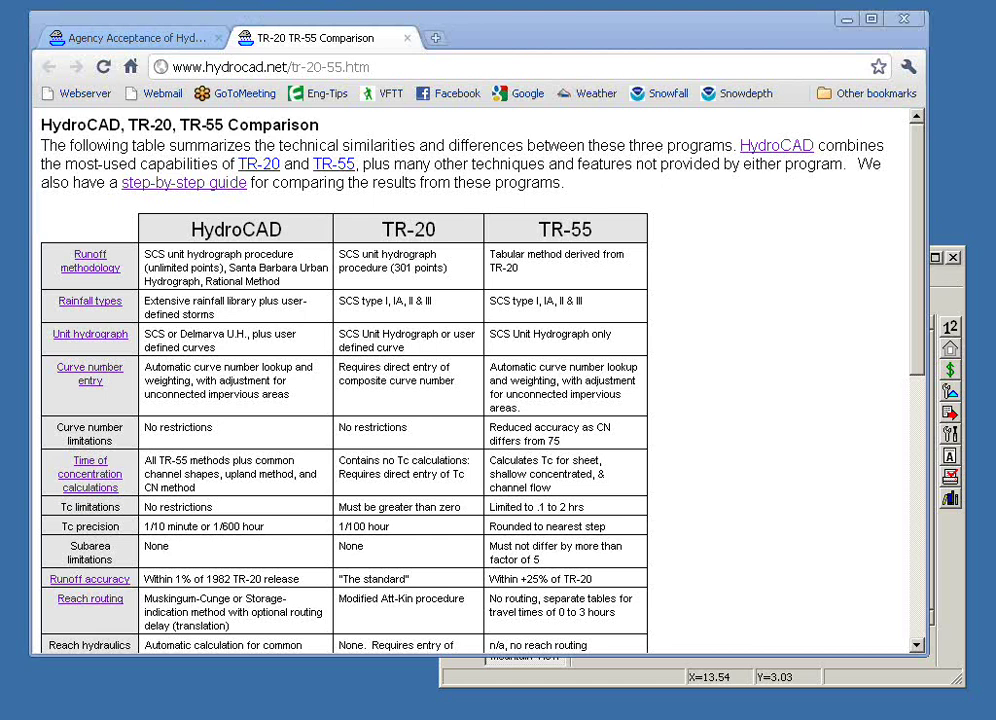
Circle Runoff methodology, underline Rainfall types and circle Time of concentration calculations in the comparison table.
{"action": "mouse_move", "coordinate": [60, 242]}
{"action": "left_mouse_down"}
{"action": "mouse_move", "coordinate": [113, 234]}
{"action": "mouse_move", "coordinate": [130, 277]}
{"action": "mouse_move", "coordinate": [90, 284]}
{"action": "mouse_move", "coordinate": [66, 246]}
{"action": "left_mouse_up"}
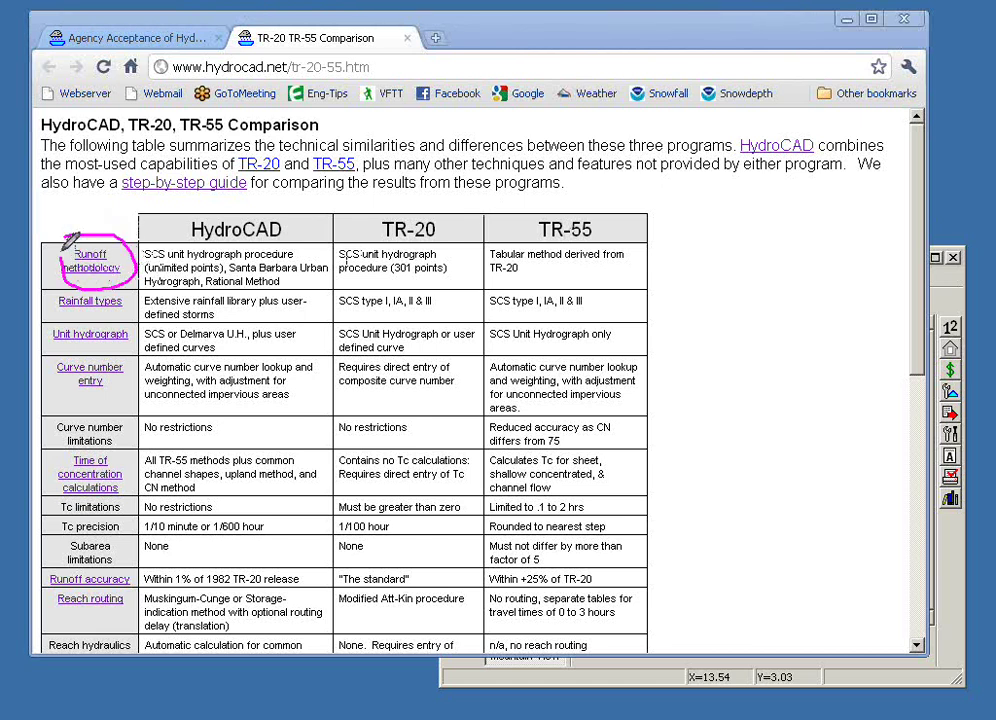
{"action": "left_click_drag", "start_coordinate": [50, 316], "coordinate": [122, 313]}
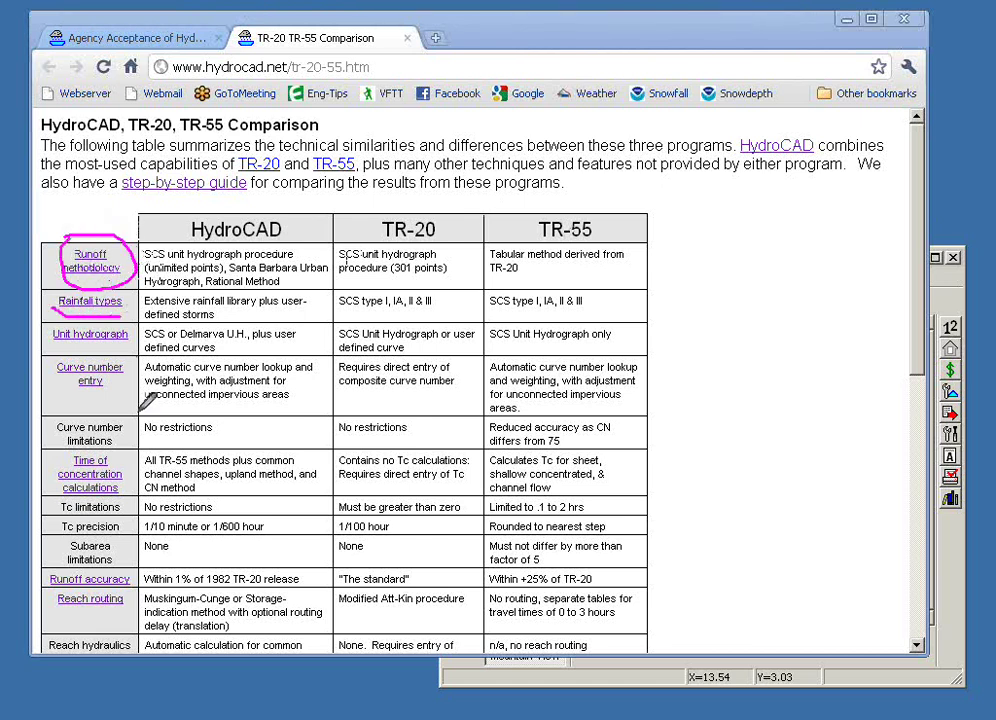
{"action": "mouse_move", "coordinate": [100, 458]}
{"action": "left_mouse_down"}
{"action": "mouse_move", "coordinate": [100, 494]}
{"action": "mouse_move", "coordinate": [55, 484]}
{"action": "mouse_move", "coordinate": [50, 452]}
{"action": "left_mouse_up"}
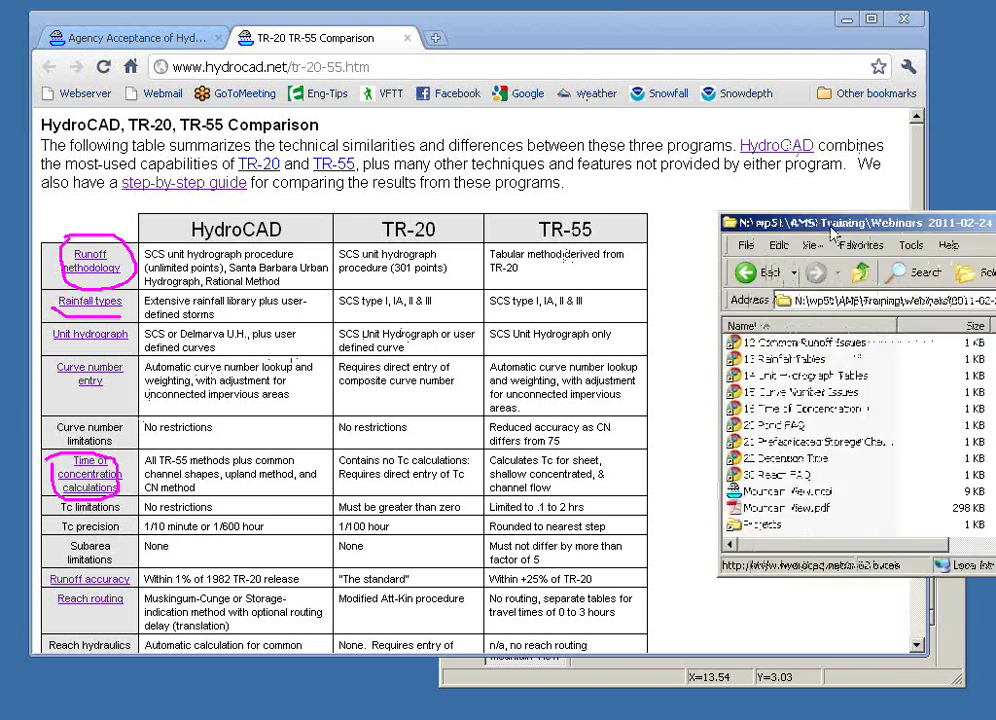
Close Chrome, move Explorer upper left, and highlight Mountain View.hcp, its 9 KB size and Mountain View.pdf.
{"action": "left_click", "coordinate": [904, 18]}
{"action": "left_click_drag", "start_coordinate": [718, 209], "coordinate": [380, 11]}
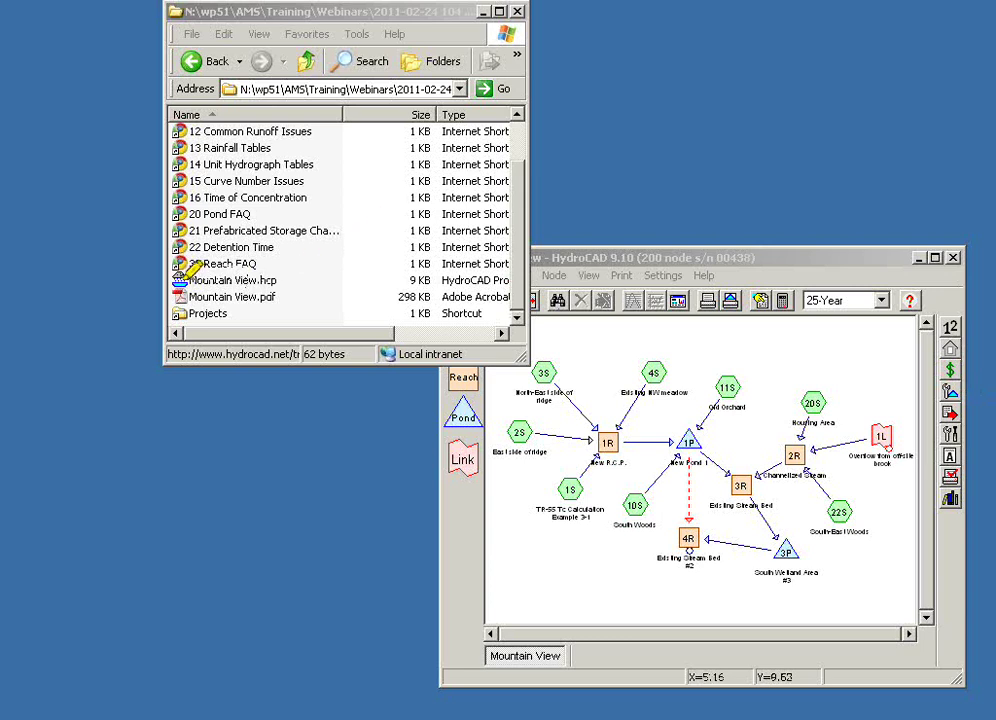
{"action": "mouse_move", "coordinate": [166, 281]}
{"action": "left_mouse_down"}
{"action": "mouse_move", "coordinate": [274, 277]}
{"action": "mouse_move", "coordinate": [291, 262]}
{"action": "mouse_move", "coordinate": [258, 272]}
{"action": "left_mouse_up"}
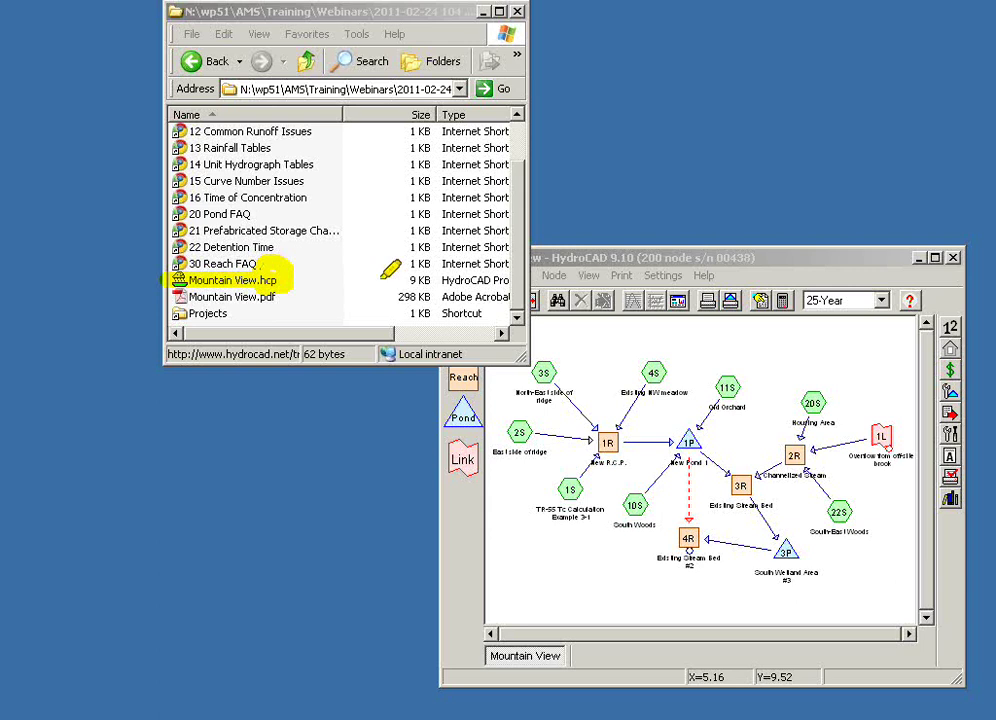
{"action": "left_click_drag", "start_coordinate": [400, 276], "coordinate": [436, 276]}
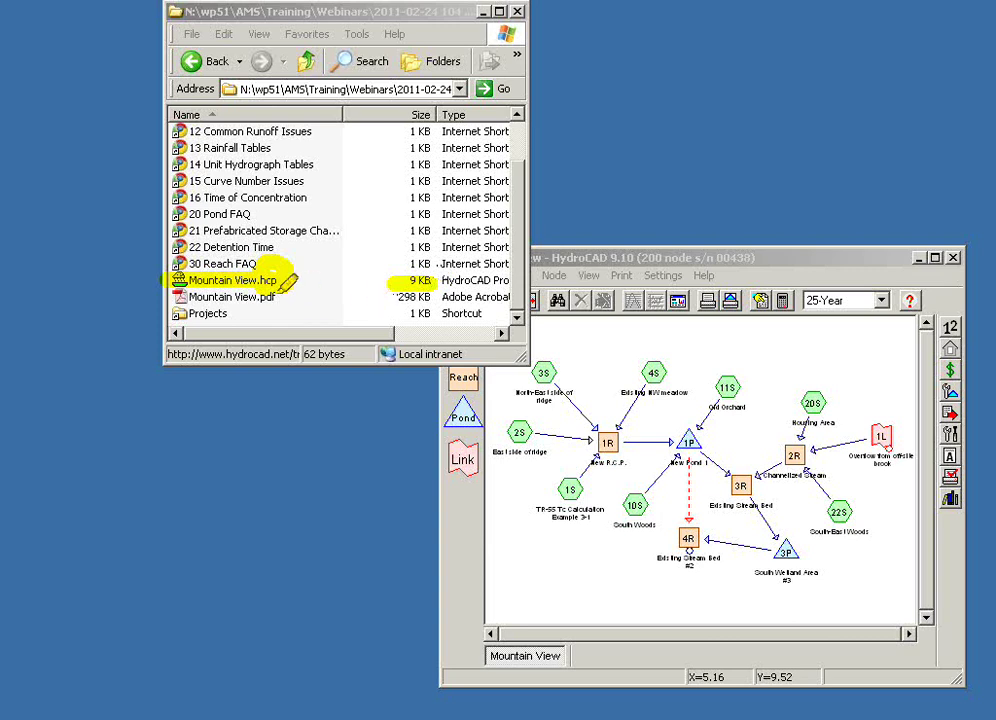
{"action": "mouse_move", "coordinate": [268, 290]}
{"action": "left_mouse_down"}
{"action": "mouse_move", "coordinate": [258, 291]}
{"action": "mouse_move", "coordinate": [282, 295]}
{"action": "left_mouse_up"}
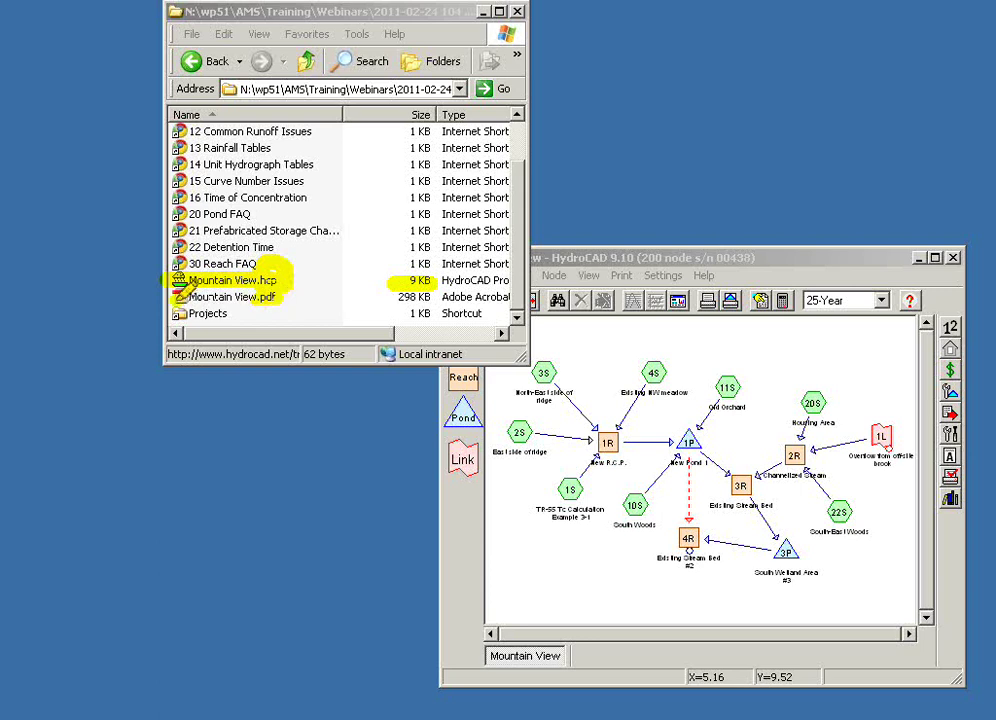
Highlight Mountain View.pdf and re-mark the 9 KB size, then nudge the Explorer window down.
{"action": "left_click_drag", "start_coordinate": [278, 296], "coordinate": [172, 296]}
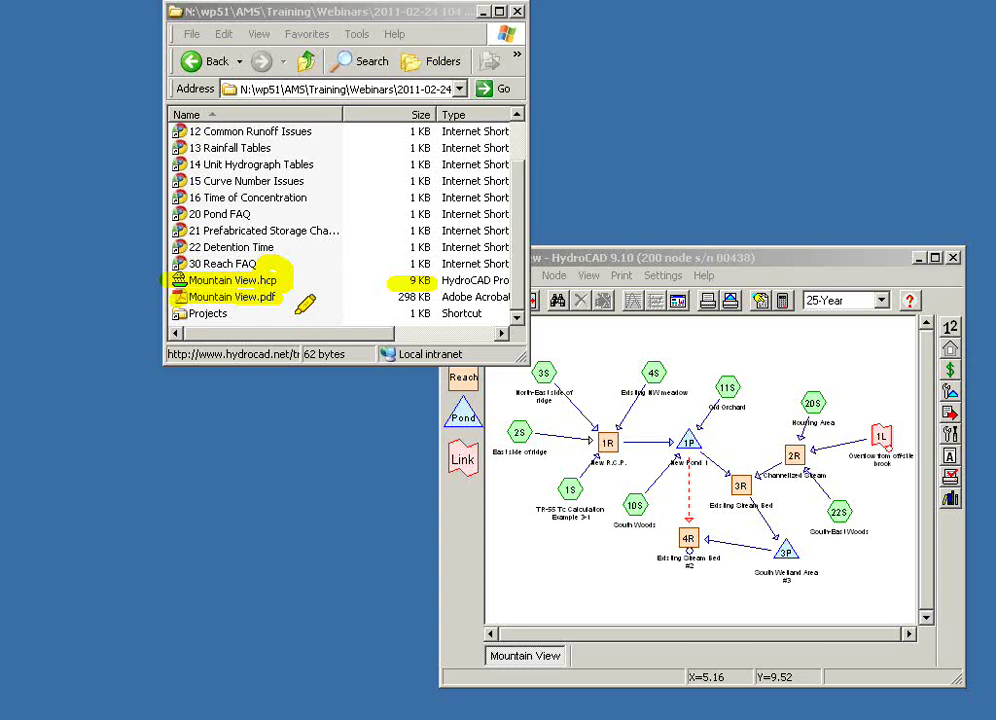
{"action": "mouse_move", "coordinate": [410, 272]}
{"action": "left_mouse_down"}
{"action": "mouse_move", "coordinate": [393, 299]}
{"action": "mouse_move", "coordinate": [438, 287]}
{"action": "left_mouse_up"}
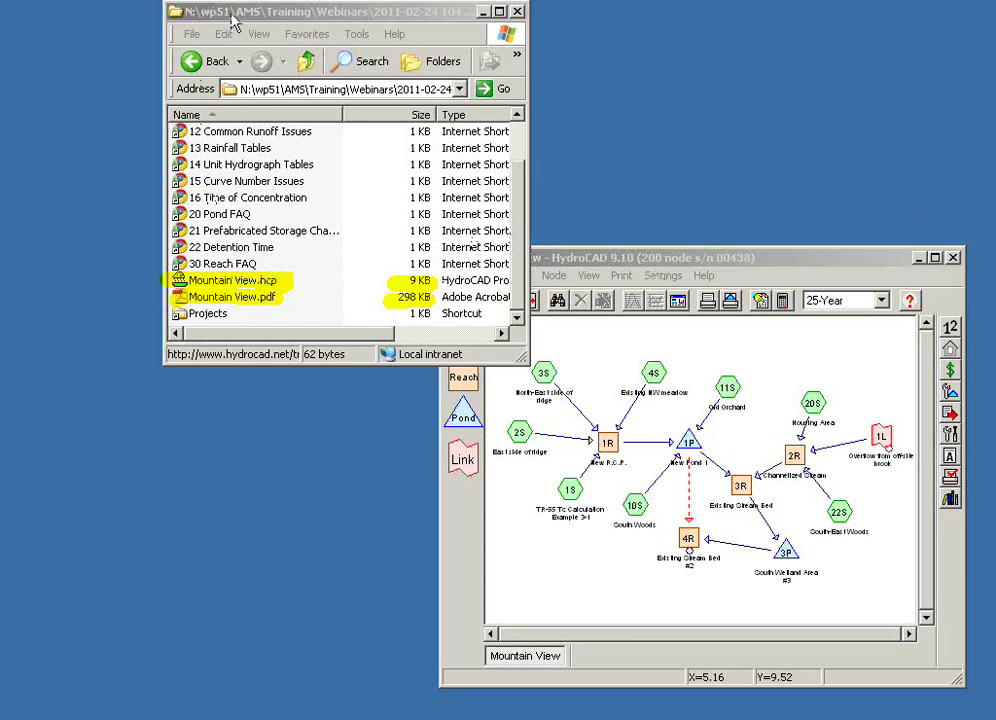
{"action": "left_click_drag", "start_coordinate": [232, 17], "coordinate": [230, 50]}
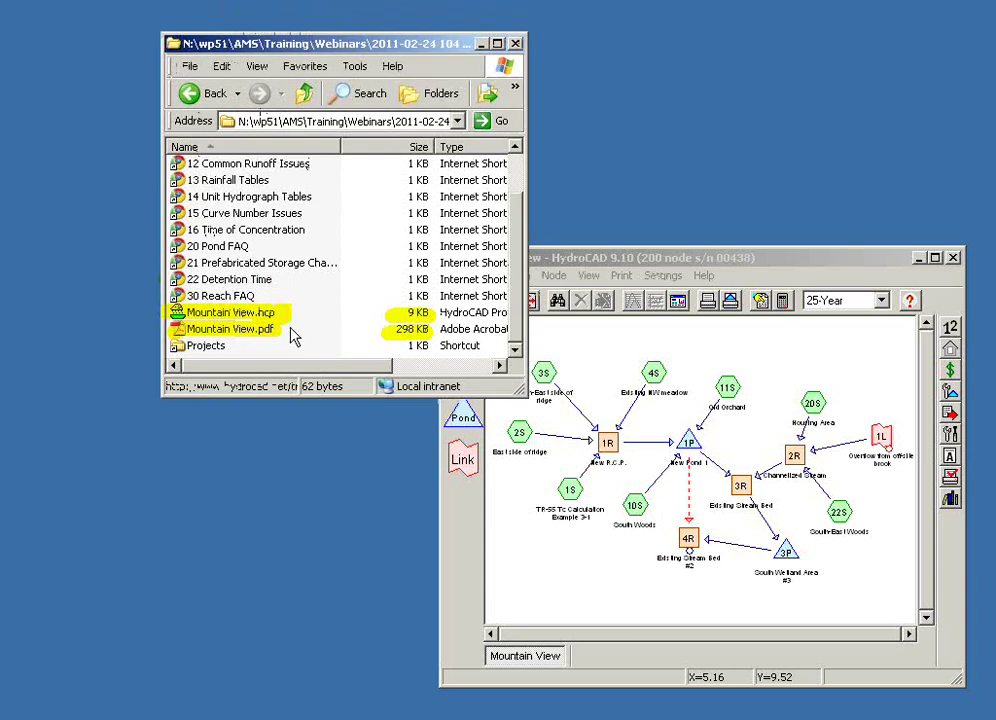
Close the running HydroCAD model and relaunch it from Mountain View.hcp in Explorer.
{"action": "left_click", "coordinate": [257, 318]}
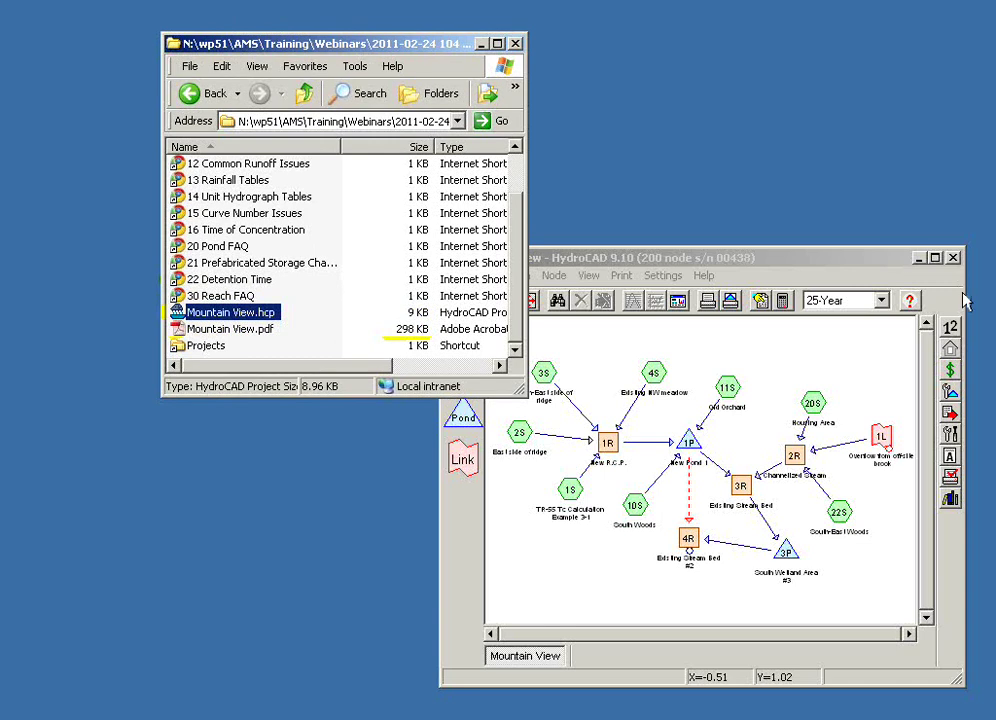
{"action": "left_click", "coordinate": [953, 258]}
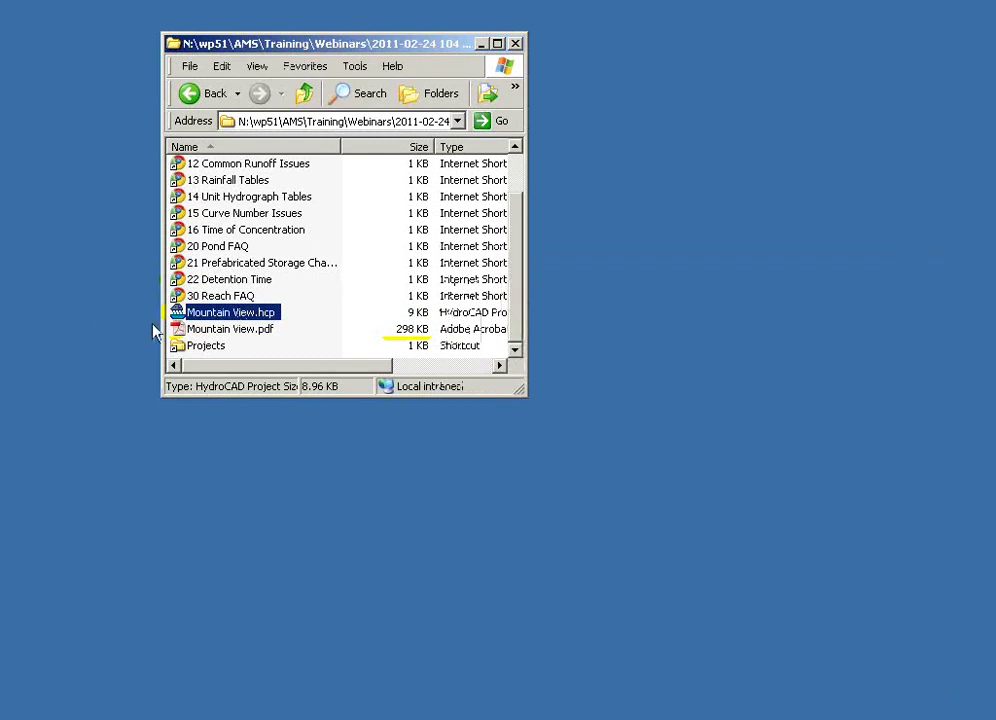
{"action": "double_click", "coordinate": [230, 313]}
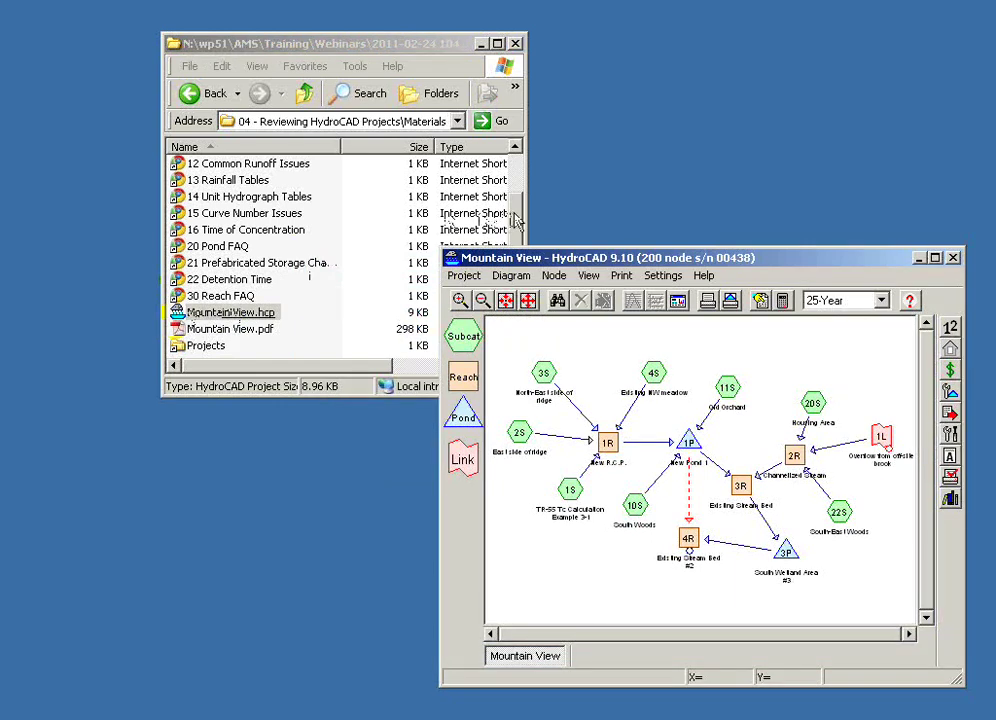
Scroll the file list to the top and open the 2 FREE Sampler shortcut in Chrome.
{"action": "left_click_drag", "start_coordinate": [514, 216], "coordinate": [519, 167]}
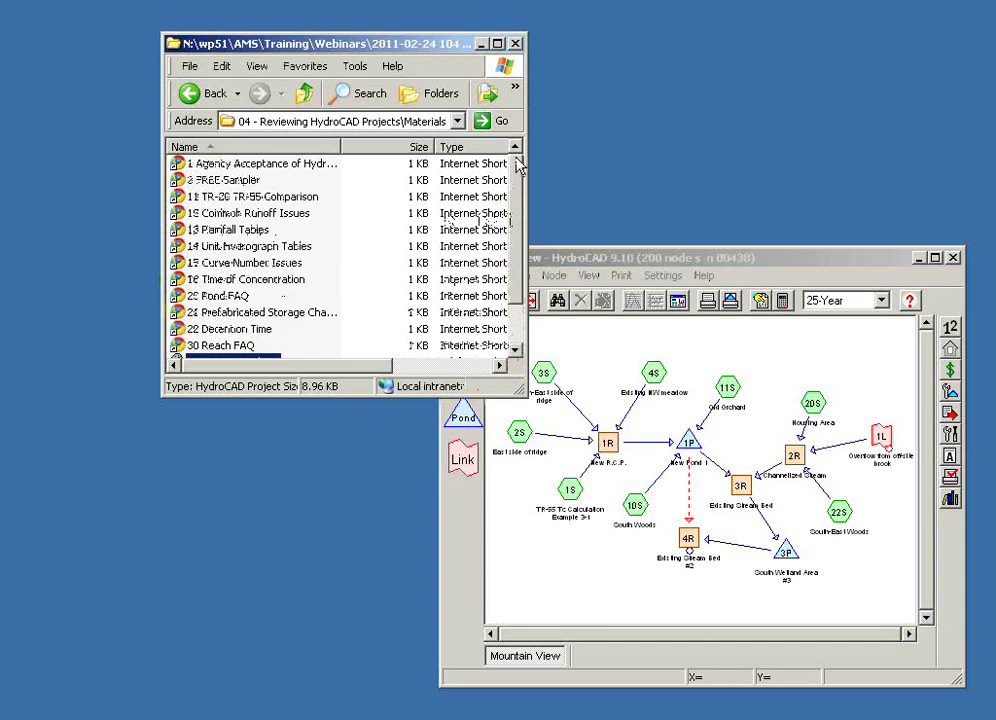
{"action": "left_click", "coordinate": [243, 183]}
{"action": "double_click", "coordinate": [247, 184]}
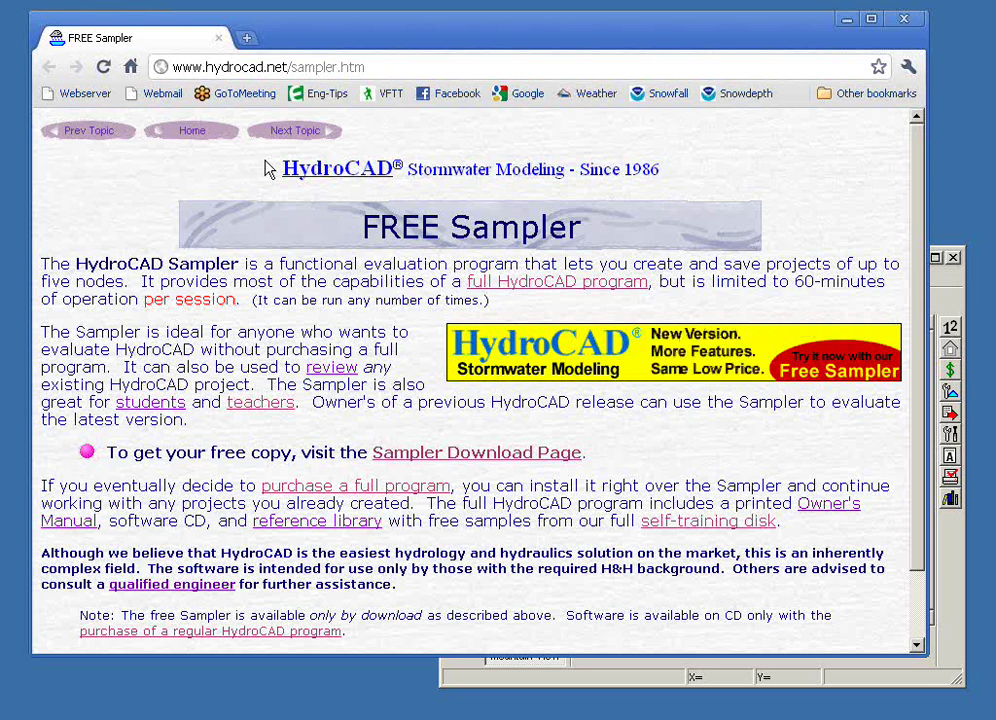
Bring the HydroCAD Mountain View window forward and close the Chrome Sampler page.
{"action": "left_click", "coordinate": [953, 573]}
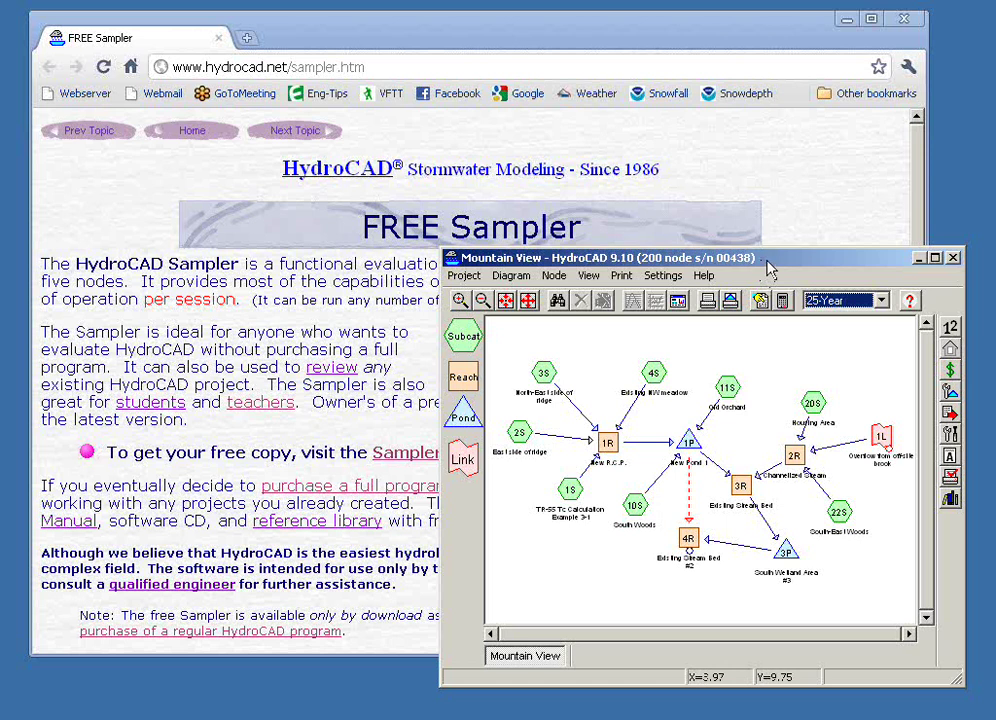
{"action": "left_click", "coordinate": [908, 19]}
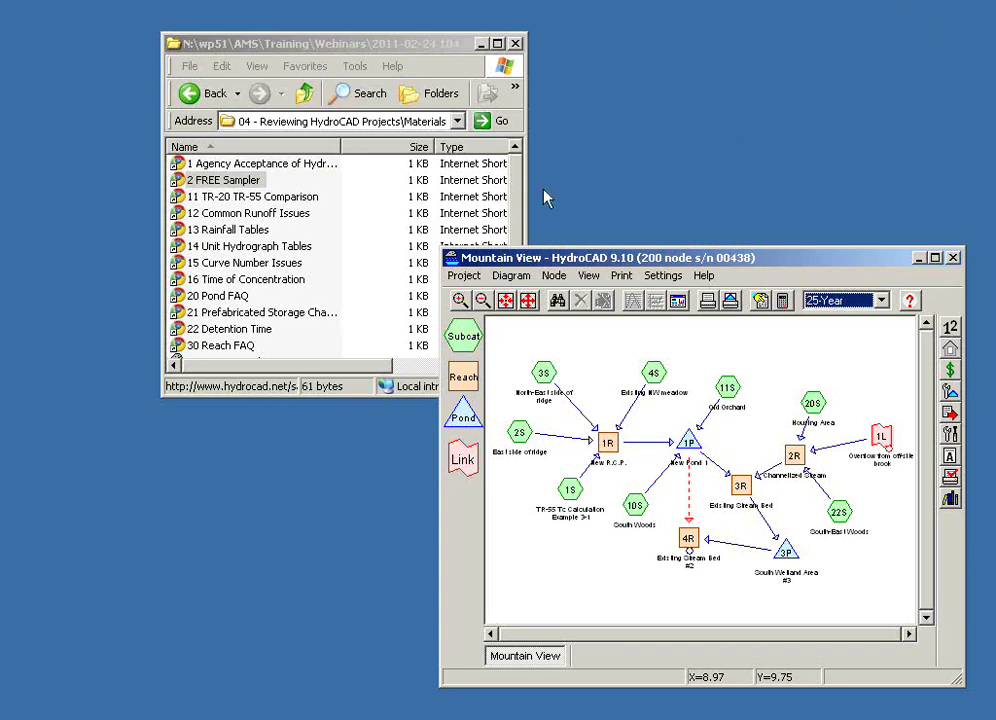
Bring the materials folder forward, scroll its list up, and move it out of the way.
{"action": "left_click", "coordinate": [519, 233]}
{"action": "scroll", "coordinate": [518, 222], "scroll_direction": "up", "scroll_amount": 1}
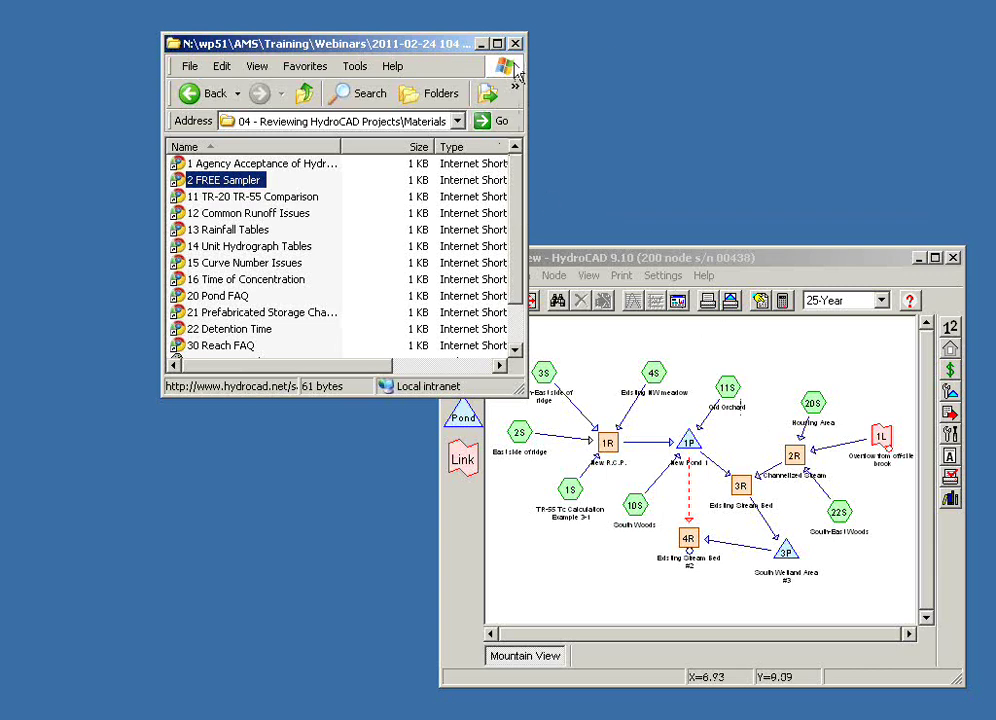
{"action": "left_click_drag", "start_coordinate": [455, 60], "coordinate": [484, 64]}
Close Explorer, move and enlarge the HydroCAD window, and zoom to show the entire diagram.
{"action": "left_click", "coordinate": [544, 48]}
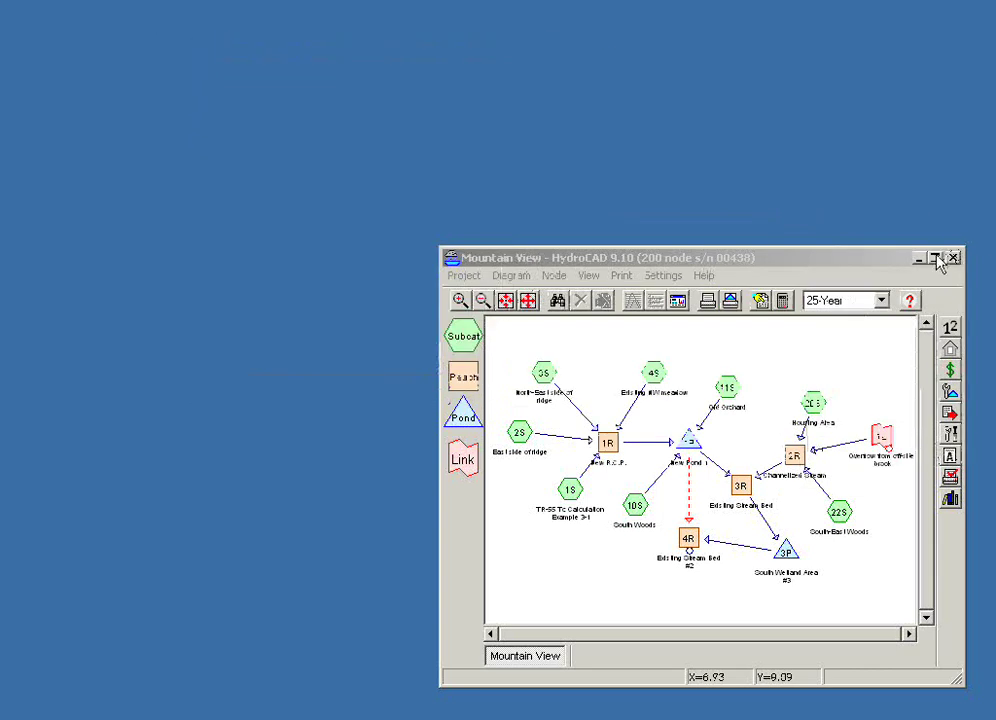
{"action": "left_click_drag", "start_coordinate": [878, 263], "coordinate": [589, 93]}
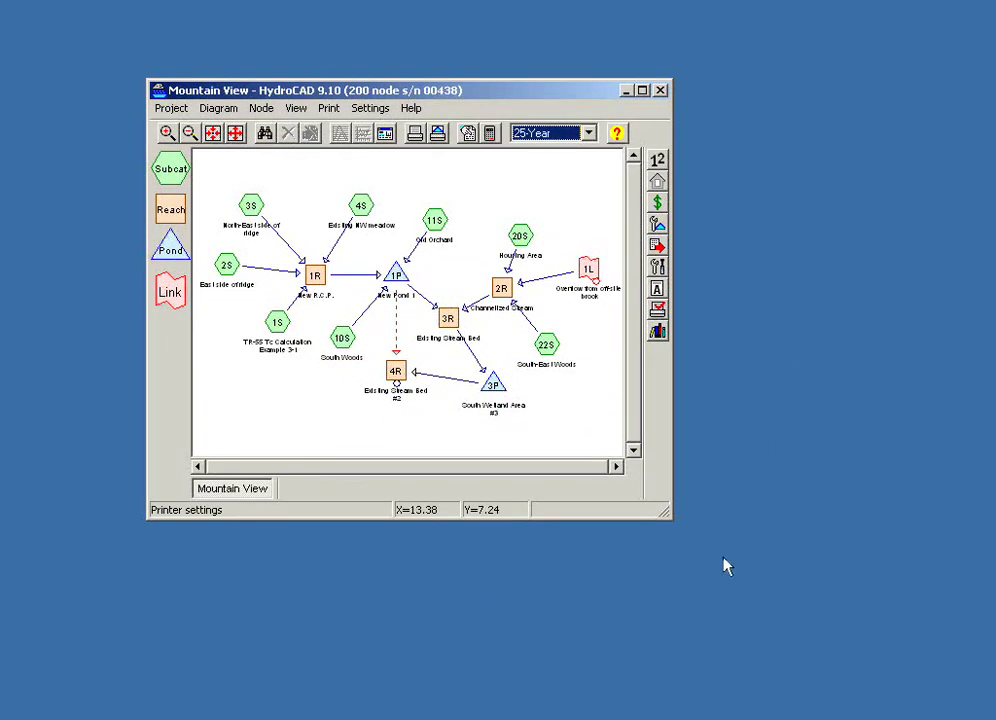
{"action": "left_click_drag", "start_coordinate": [667, 514], "coordinate": [870, 610]}
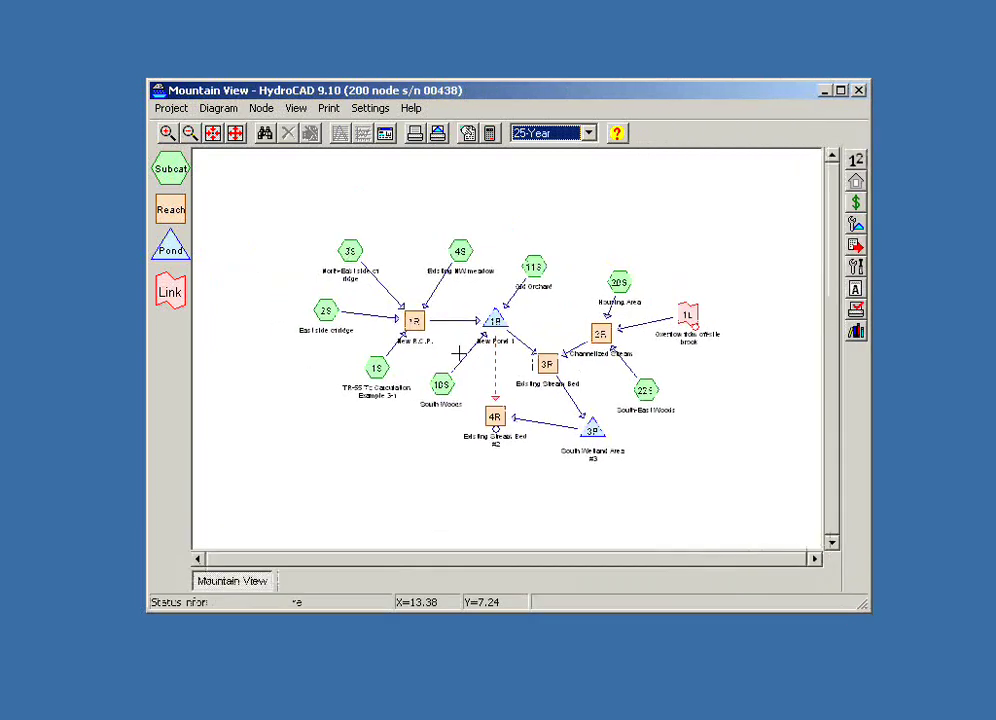
{"action": "left_click", "coordinate": [238, 137]}
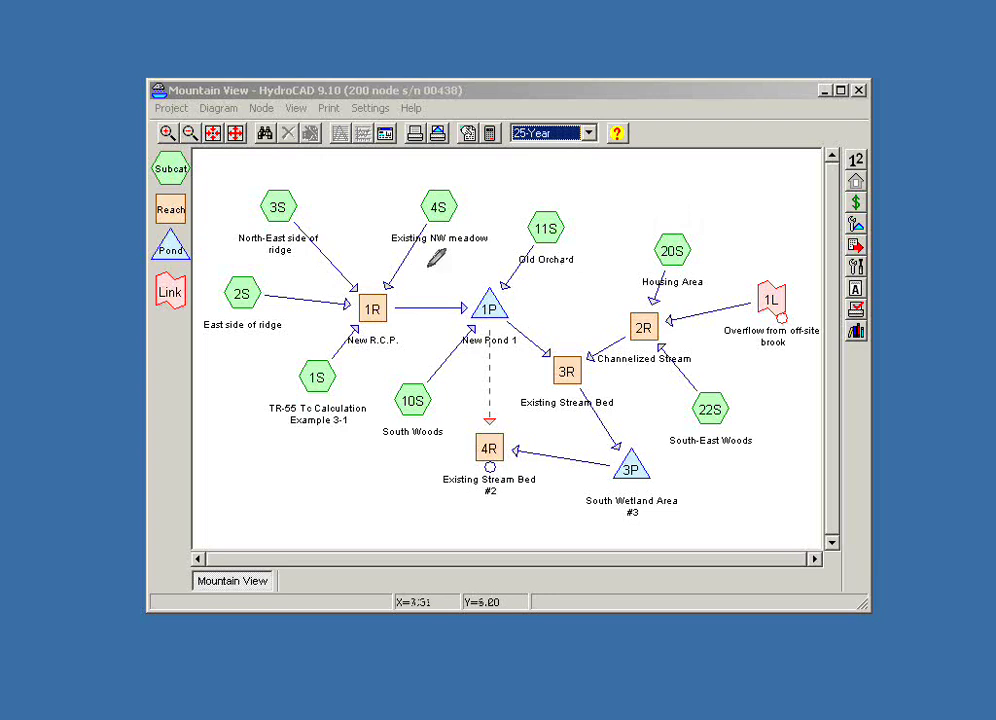
Circle subcatchments 3S, 4S and 11S and trace the flows from 3S, 4S, 2S and 1S into reach 1R.
{"action": "mouse_move", "coordinate": [250, 180]}
{"action": "left_mouse_down"}
{"action": "mouse_move", "coordinate": [311, 181]}
{"action": "mouse_move", "coordinate": [314, 228]}
{"action": "mouse_move", "coordinate": [281, 238]}
{"action": "mouse_move", "coordinate": [247, 230]}
{"action": "mouse_move", "coordinate": [251, 184]}
{"action": "left_mouse_up"}
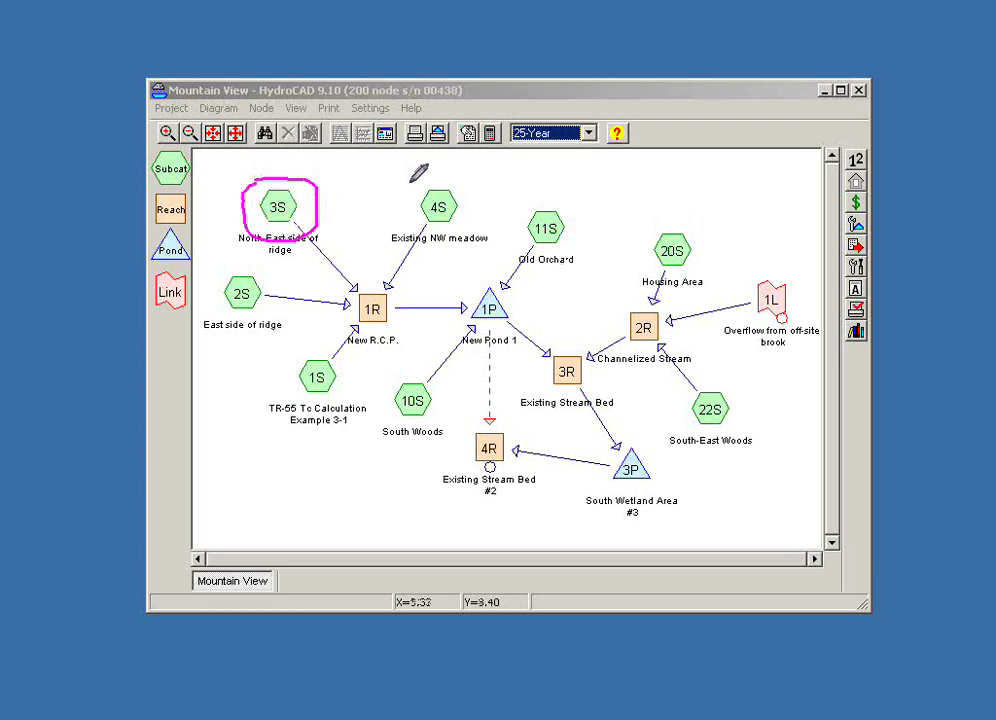
{"action": "mouse_move", "coordinate": [405, 182]}
{"action": "left_mouse_down"}
{"action": "mouse_move", "coordinate": [450, 172]}
{"action": "mouse_move", "coordinate": [484, 203]}
{"action": "mouse_move", "coordinate": [399, 220]}
{"action": "mouse_move", "coordinate": [406, 184]}
{"action": "left_mouse_up"}
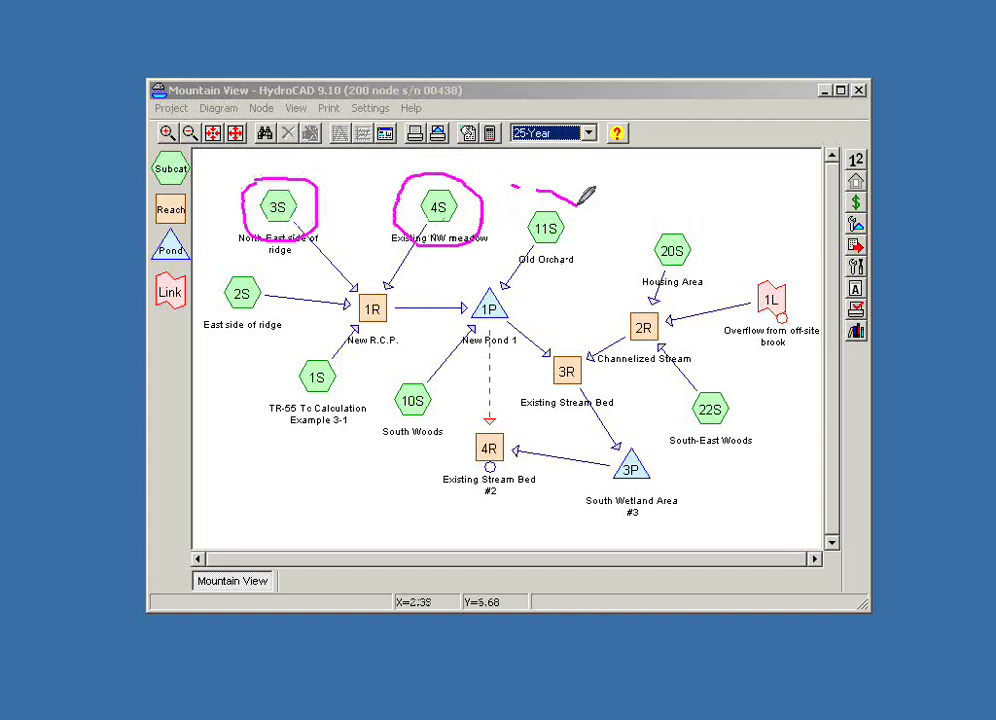
{"action": "left_click_drag", "start_coordinate": [512, 186], "coordinate": [527, 207]}
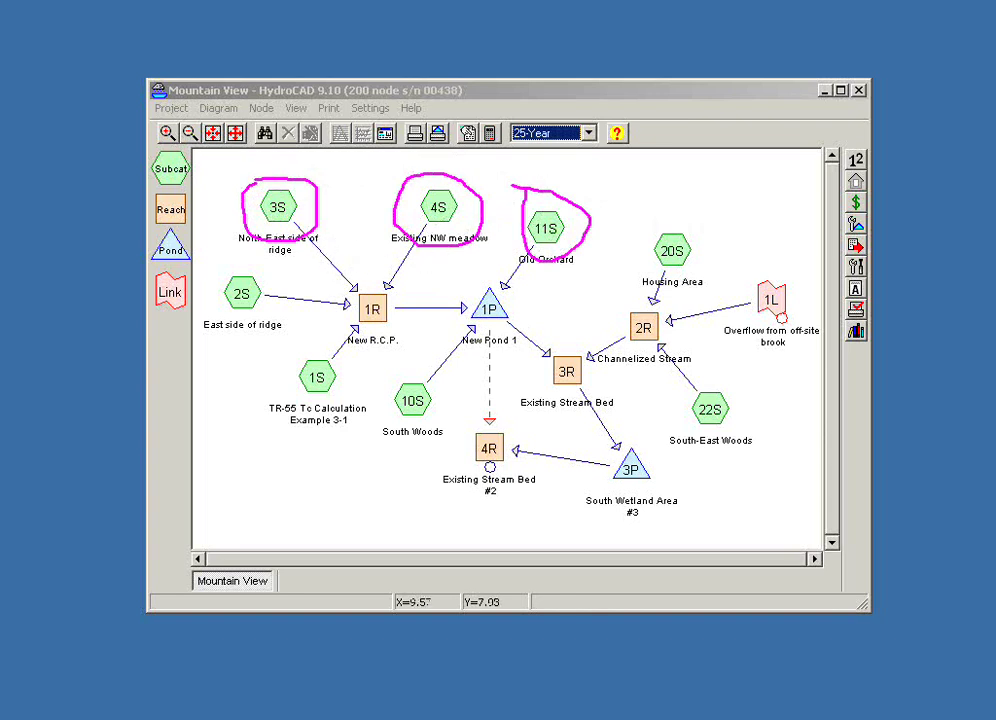
{"action": "left_click_drag", "start_coordinate": [308, 236], "coordinate": [355, 288]}
{"action": "left_click_drag", "start_coordinate": [424, 230], "coordinate": [387, 284]}
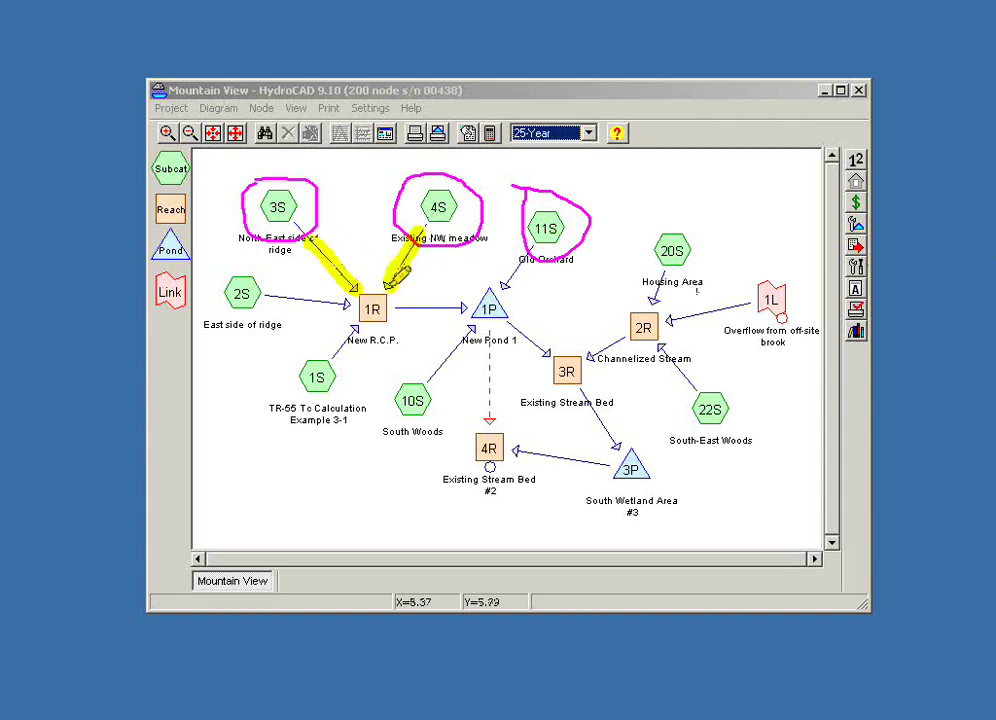
{"action": "left_click_drag", "start_coordinate": [262, 292], "coordinate": [350, 300]}
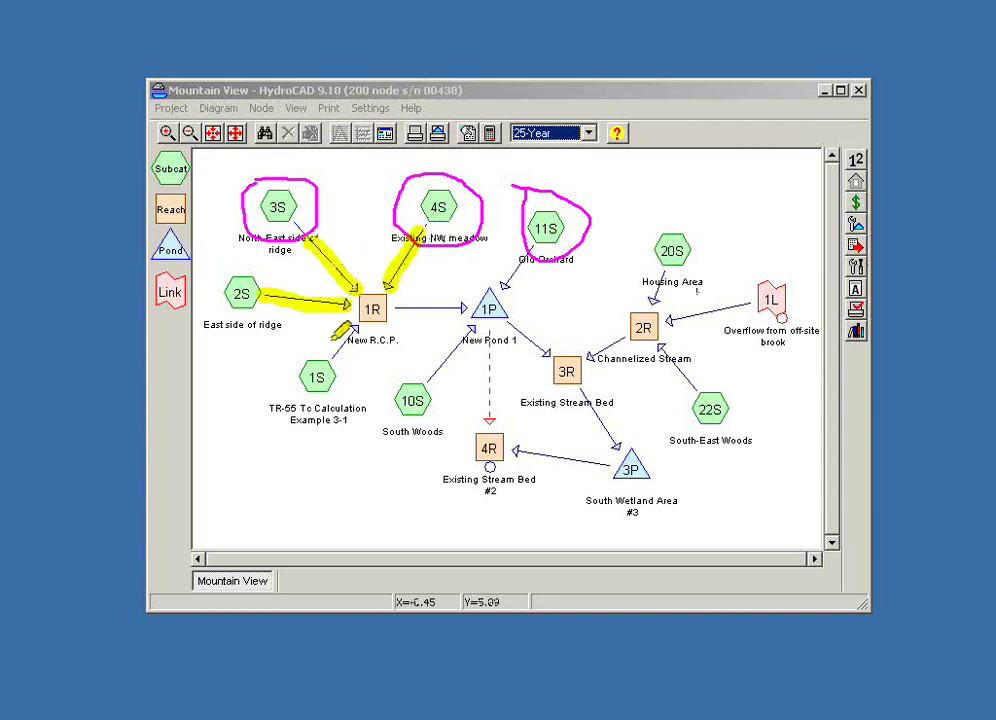
{"action": "left_click_drag", "start_coordinate": [324, 380], "coordinate": [386, 288]}
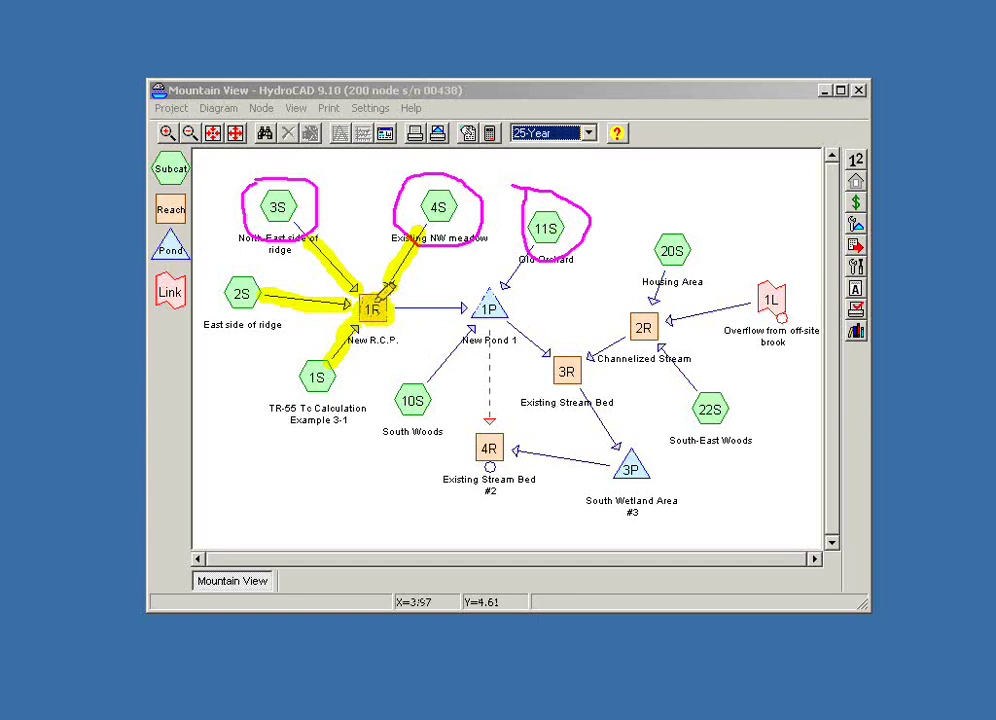
Trace flows from 1R, 11S and 10S into Pond 1P, then clear the markup and bring up 1P's menu.
{"action": "mouse_move", "coordinate": [398, 308]}
{"action": "left_mouse_down"}
{"action": "mouse_move", "coordinate": [513, 308]}
{"action": "mouse_move", "coordinate": [482, 291]}
{"action": "left_mouse_up"}
{"action": "left_click_drag", "start_coordinate": [536, 245], "coordinate": [517, 267]}
{"action": "left_click_drag", "start_coordinate": [430, 380], "coordinate": [478, 308]}
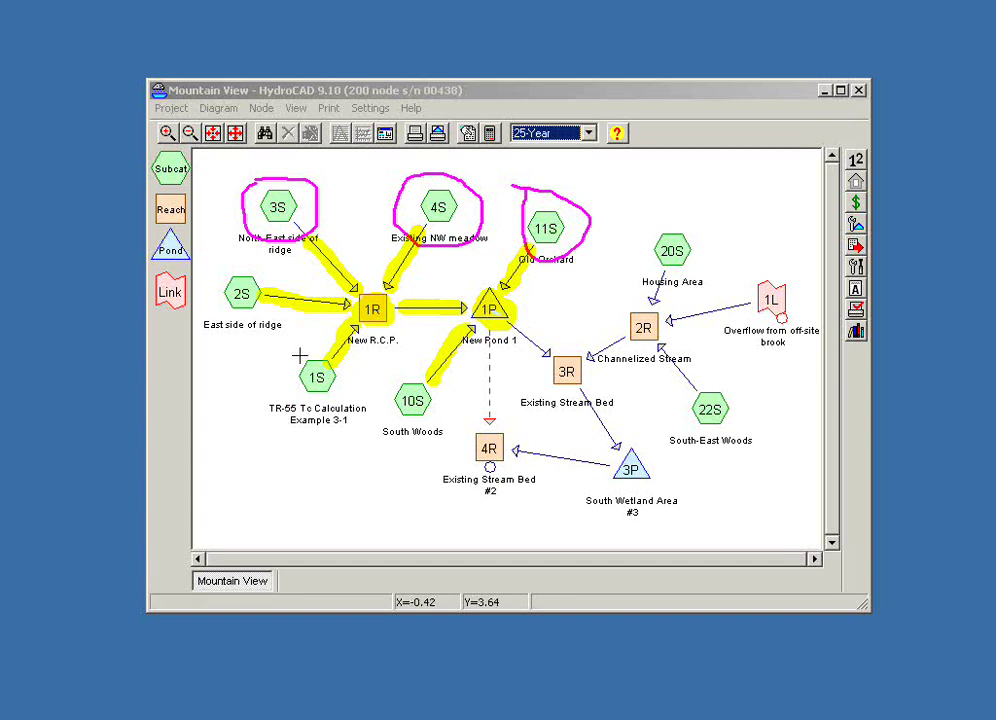
{"action": "left_click_drag", "start_coordinate": [391, 92], "coordinate": [378, 80]}
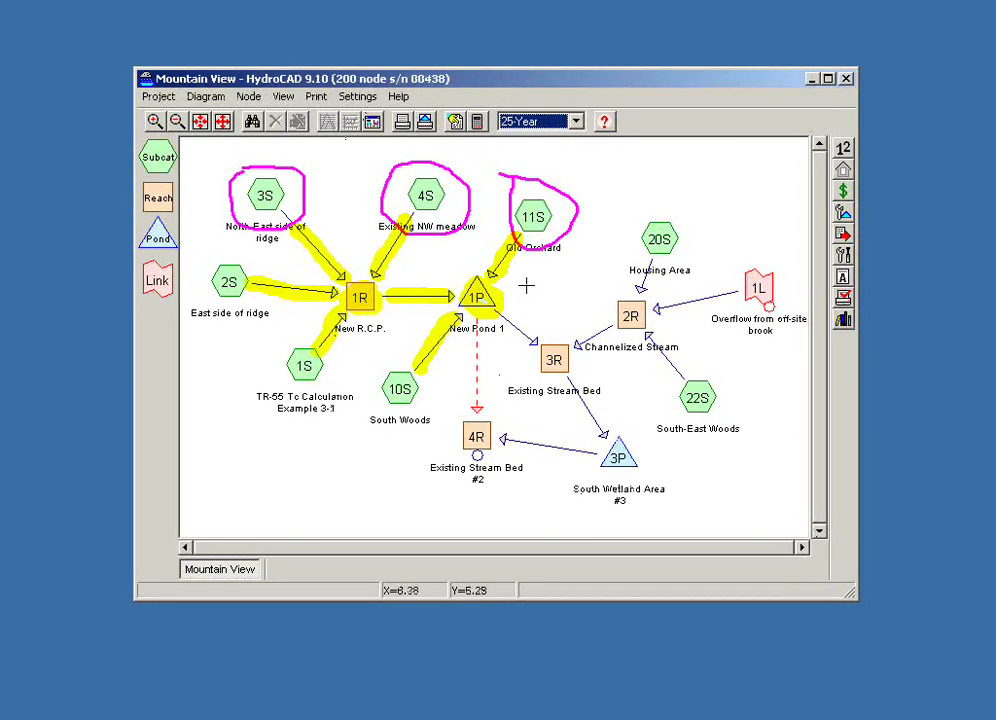
{"action": "left_click", "coordinate": [476, 296]}
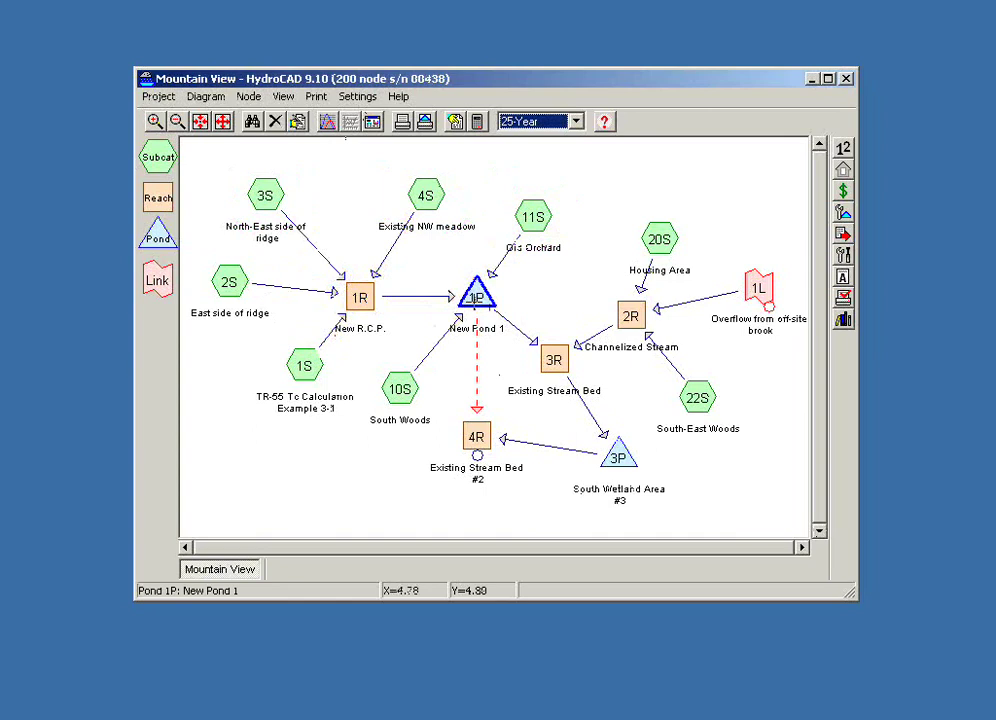
{"action": "right_click", "coordinate": [476, 302]}
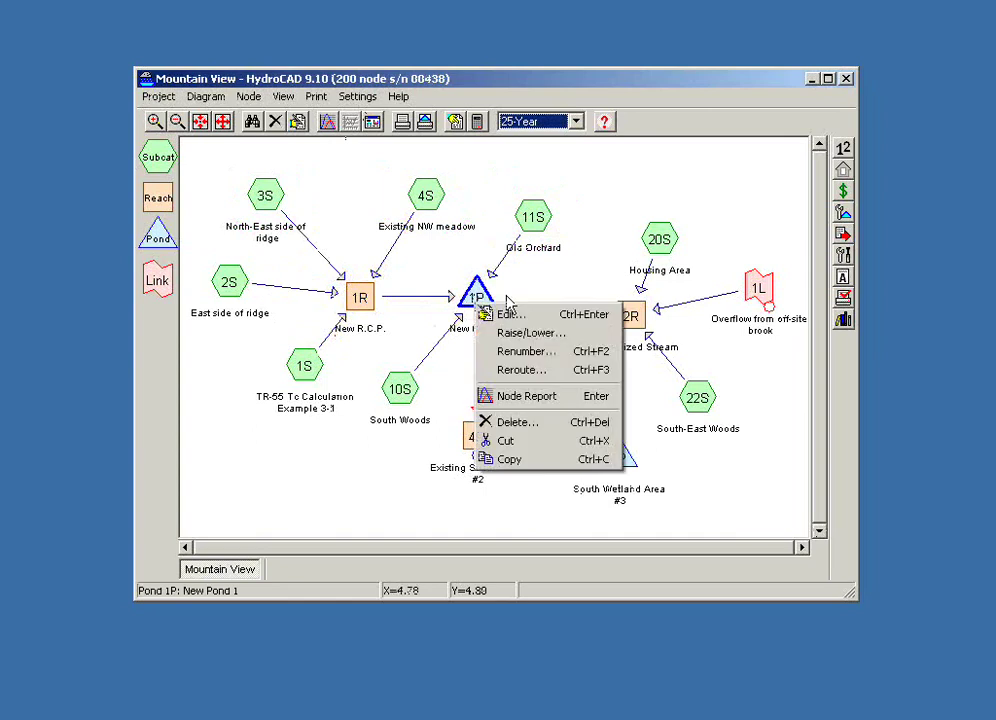
Open Pond 1P's hydrograph report (60.54 cfs inflow, 23.17 cfs outflow) and move it aside.
{"action": "left_click", "coordinate": [519, 297]}
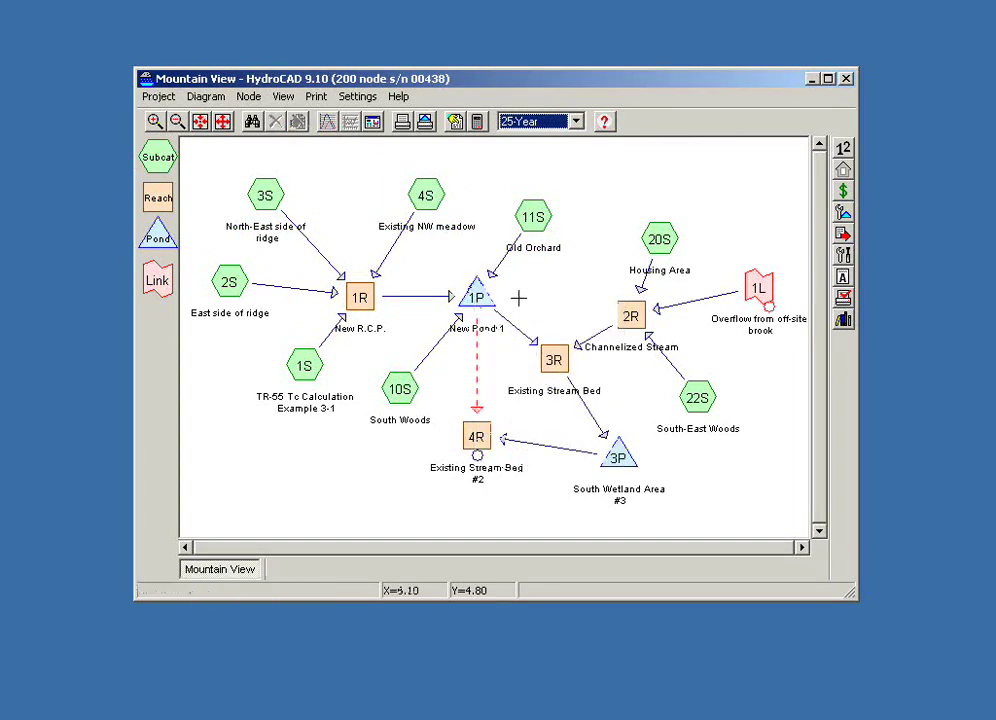
{"action": "double_click", "coordinate": [476, 294]}
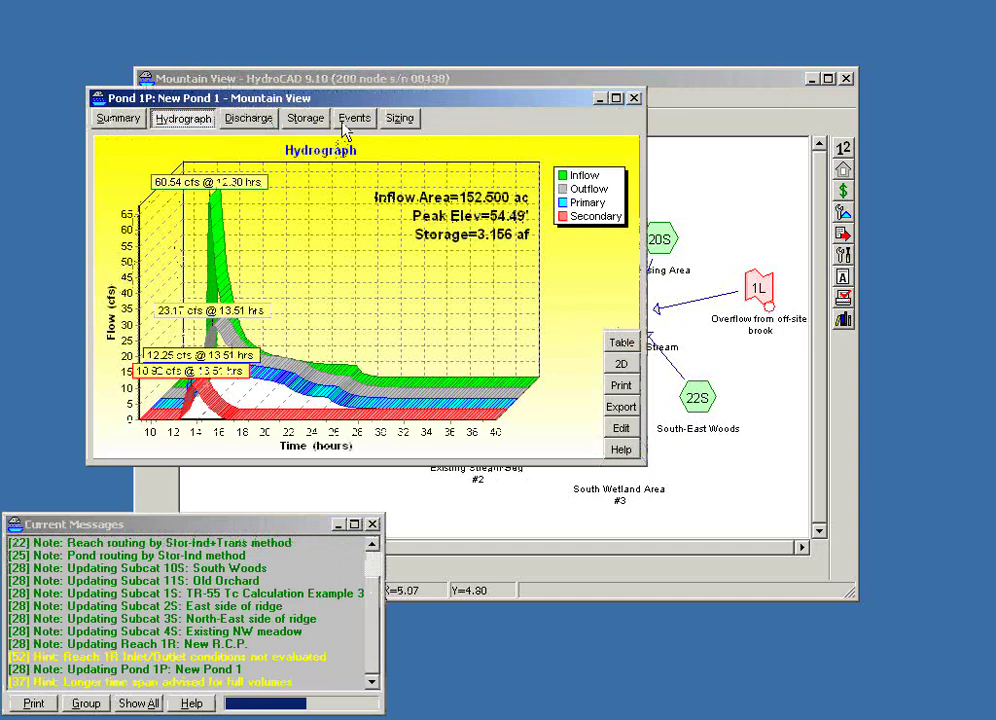
{"action": "left_click_drag", "start_coordinate": [343, 109], "coordinate": [707, 366]}
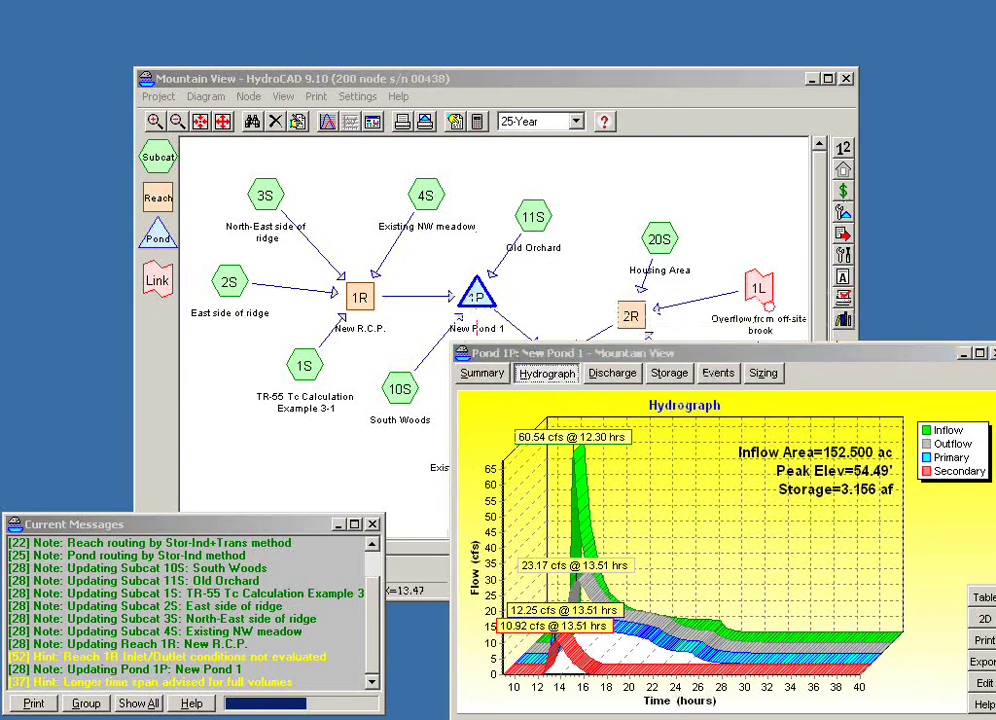
Outline in magenta the area draining into Pond 1P, then close the Pond 1P results window.
{"action": "mouse_move", "coordinate": [226, 160]}
{"action": "left_mouse_down"}
{"action": "mouse_move", "coordinate": [434, 152]}
{"action": "mouse_move", "coordinate": [612, 192]}
{"action": "mouse_move", "coordinate": [601, 233]}
{"action": "mouse_move", "coordinate": [417, 250]}
{"action": "mouse_move", "coordinate": [421, 413]}
{"action": "mouse_move", "coordinate": [311, 415]}
{"action": "mouse_move", "coordinate": [222, 313]}
{"action": "mouse_move", "coordinate": [246, 156]}
{"action": "left_mouse_up"}
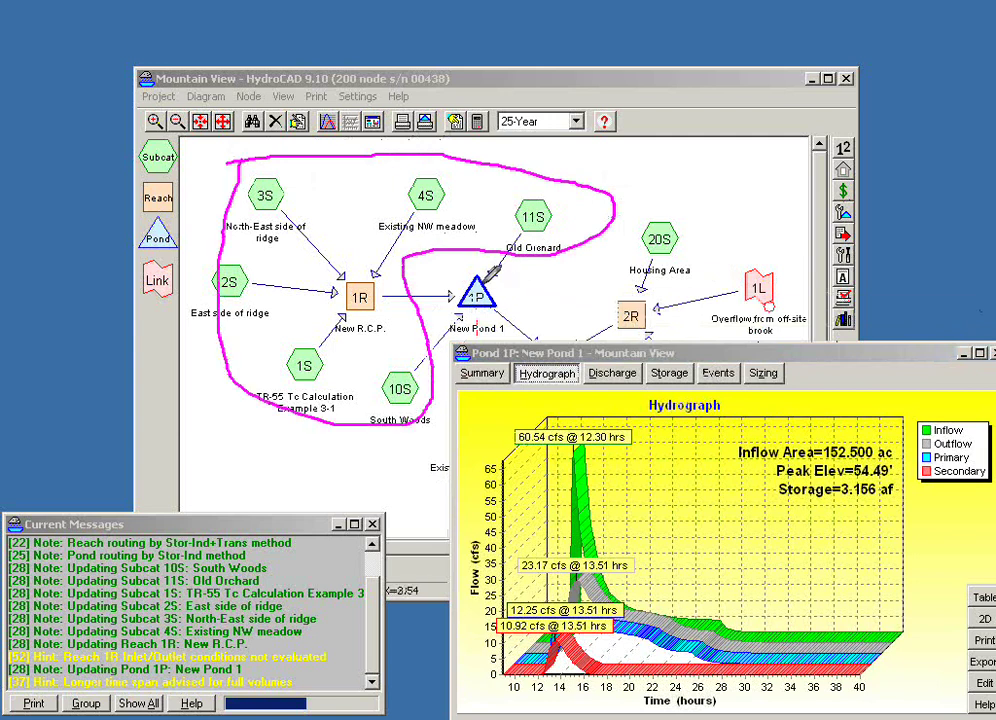
{"action": "mouse_move", "coordinate": [480, 266]}
{"action": "left_mouse_down"}
{"action": "mouse_move", "coordinate": [474, 316]}
{"action": "mouse_move", "coordinate": [464, 272]}
{"action": "left_mouse_up"}
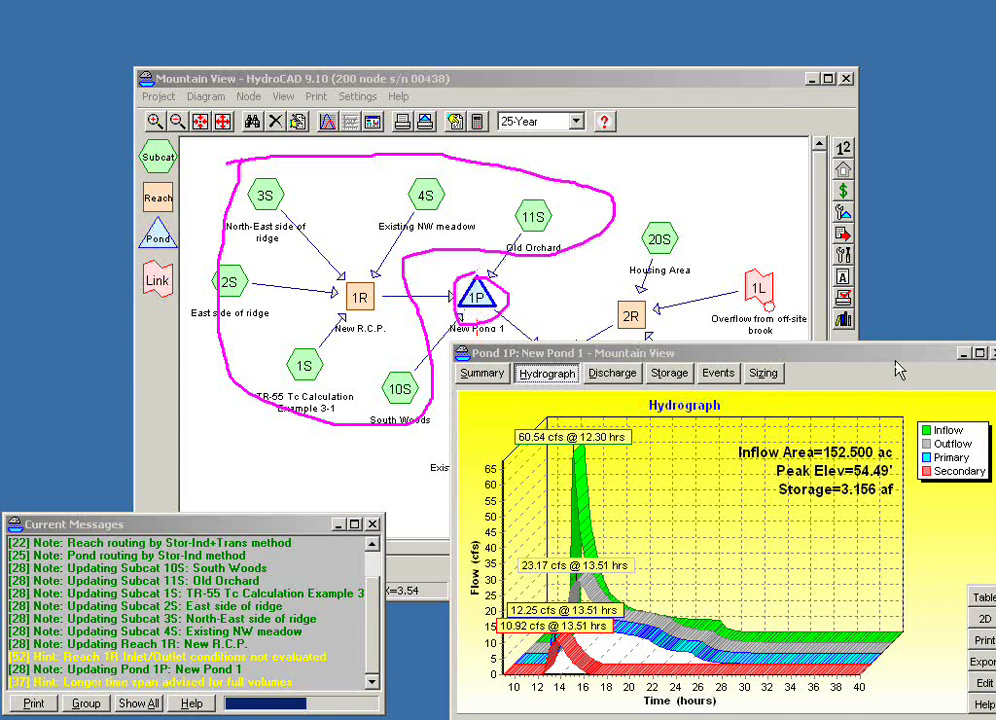
{"action": "left_click_drag", "start_coordinate": [900, 354], "coordinate": [818, 329]}
{"action": "left_click", "coordinate": [917, 329]}
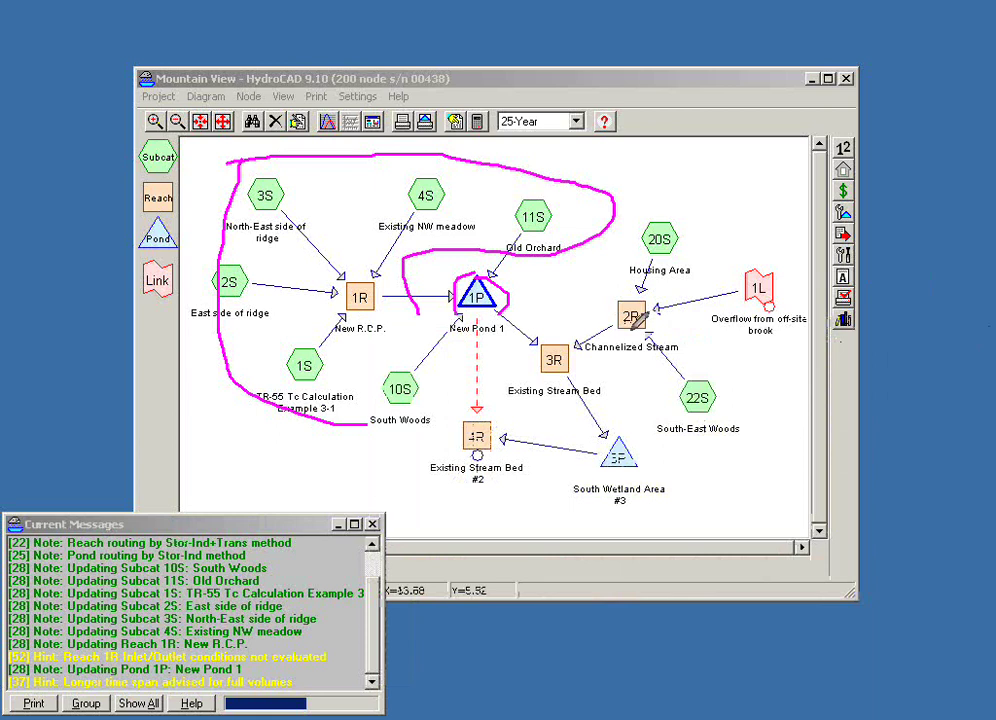
Circle Pond 1P's outflows toward 3R and 4R and the downstream network.
{"action": "left_click_drag", "start_coordinate": [505, 343], "coordinate": [522, 328]}
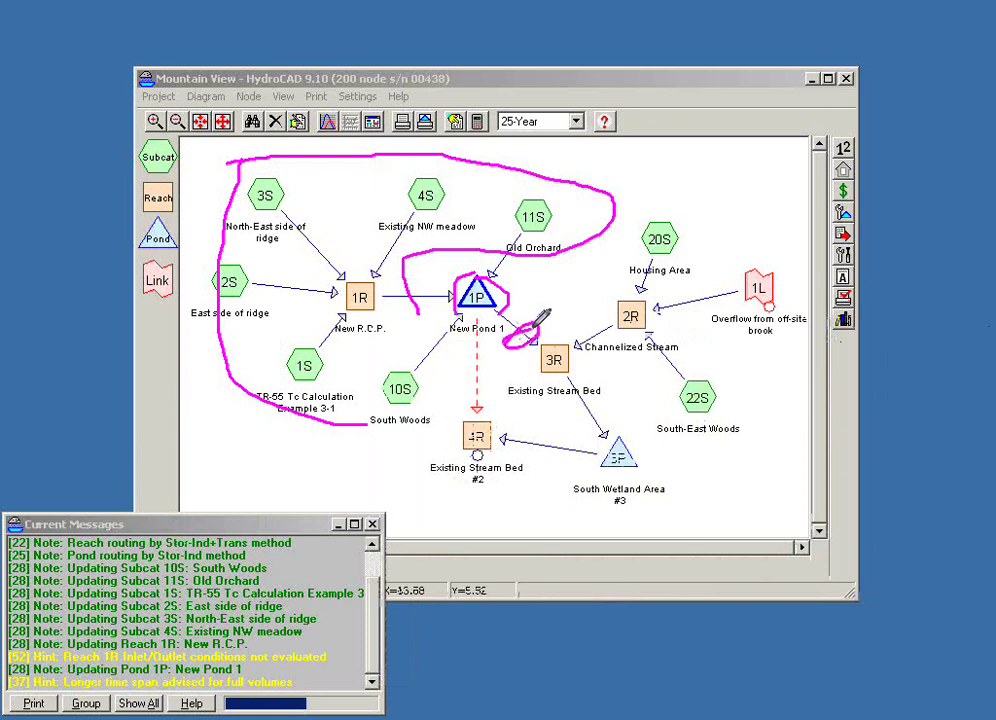
{"action": "mouse_move", "coordinate": [470, 408]}
{"action": "left_mouse_down"}
{"action": "mouse_move", "coordinate": [487, 409]}
{"action": "mouse_move", "coordinate": [460, 406]}
{"action": "left_mouse_up"}
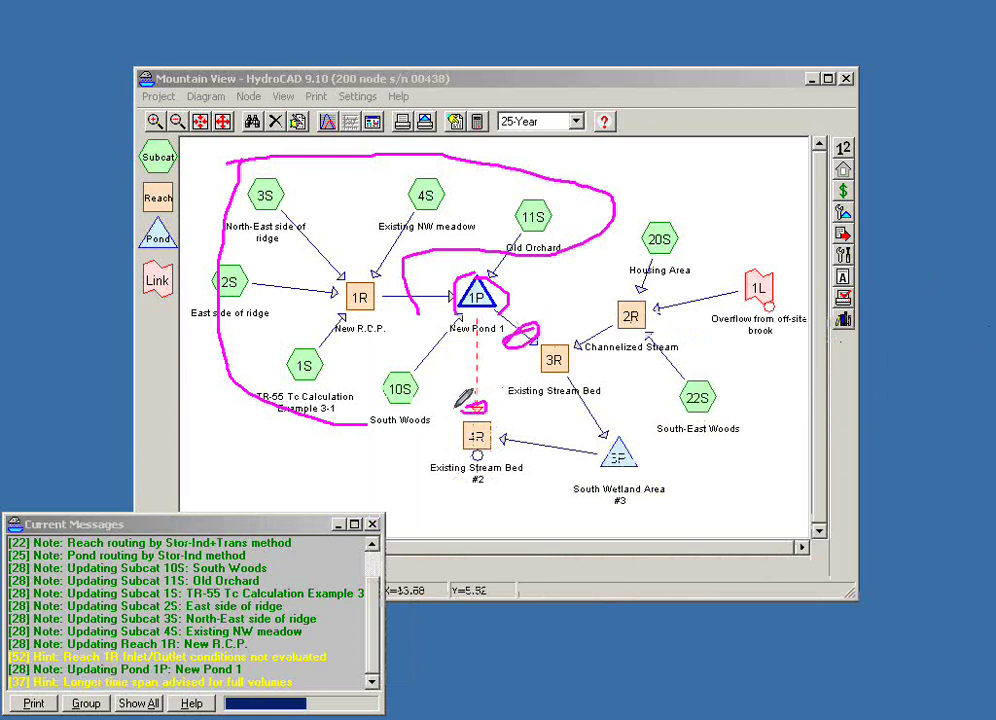
{"action": "mouse_move", "coordinate": [414, 504]}
{"action": "left_mouse_down"}
{"action": "mouse_move", "coordinate": [412, 455]}
{"action": "mouse_move", "coordinate": [474, 412]}
{"action": "left_mouse_up"}
{"action": "mouse_move", "coordinate": [556, 342]}
{"action": "left_mouse_down"}
{"action": "mouse_move", "coordinate": [662, 214]}
{"action": "mouse_move", "coordinate": [753, 242]}
{"action": "mouse_move", "coordinate": [808, 346]}
{"action": "mouse_move", "coordinate": [704, 496]}
{"action": "mouse_move", "coordinate": [548, 514]}
{"action": "mouse_move", "coordinate": [418, 506]}
{"action": "left_mouse_up"}
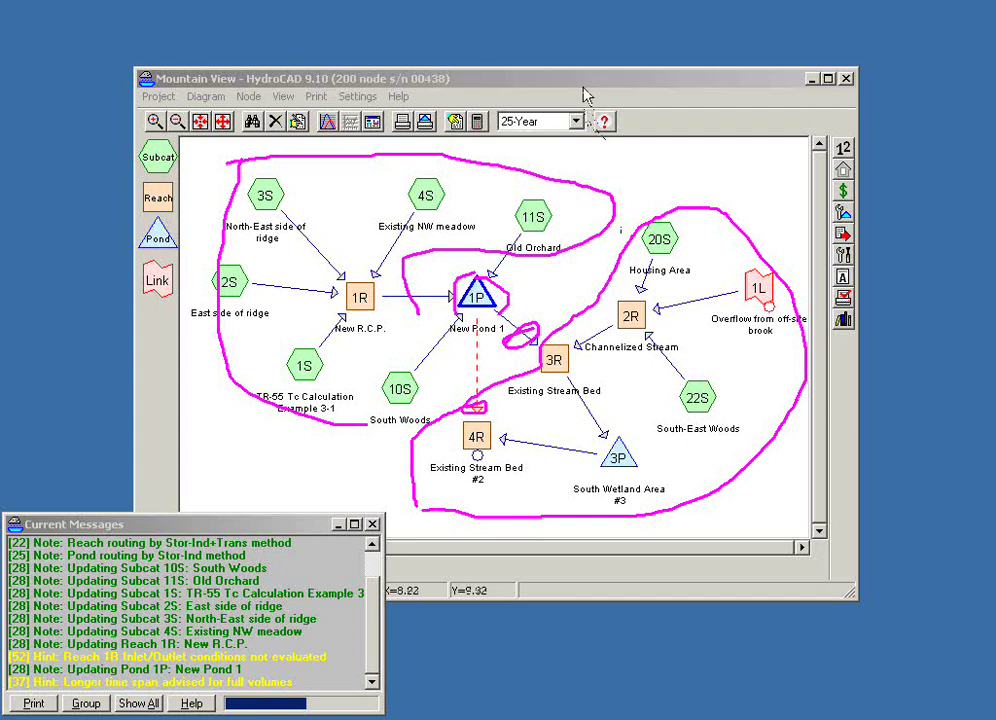
{"action": "left_click_drag", "start_coordinate": [584, 82], "coordinate": [591, 46]}
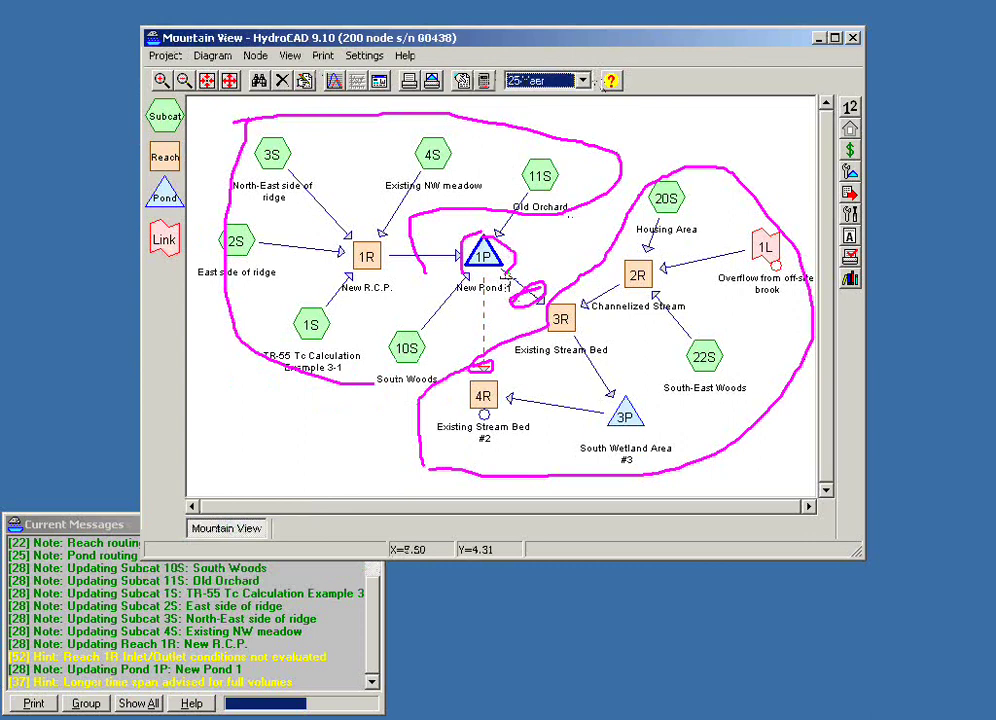
Reopen Pond 1P's 3D hydrograph results and shift the window slightly down.
{"action": "double_click", "coordinate": [489, 270]}
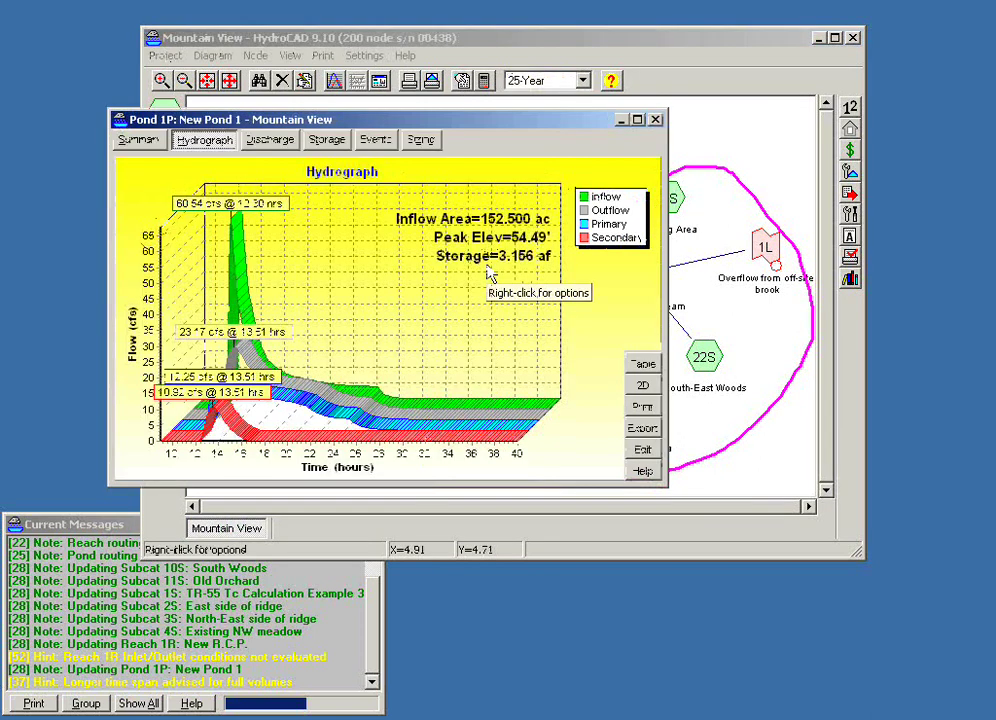
{"action": "right_click", "coordinate": [489, 271]}
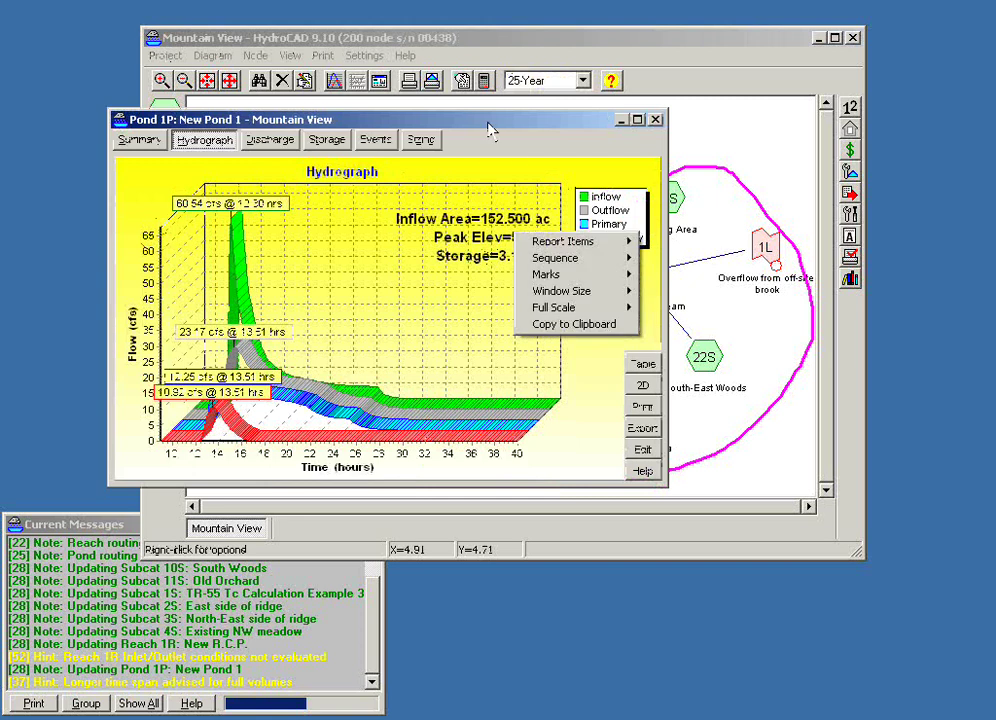
{"action": "left_click", "coordinate": [493, 133]}
{"action": "left_click_drag", "start_coordinate": [493, 133], "coordinate": [489, 148]}
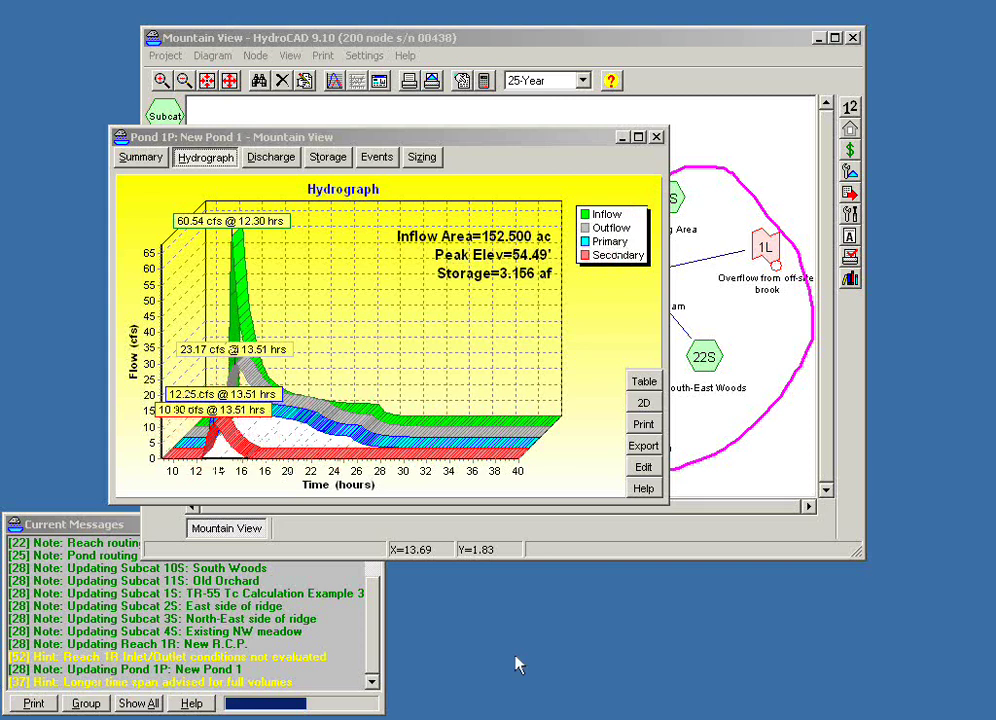
Display Pond 1P's hydrograph as a 2D line chart across the full 9–40 hours.
{"action": "left_click", "coordinate": [641, 405]}
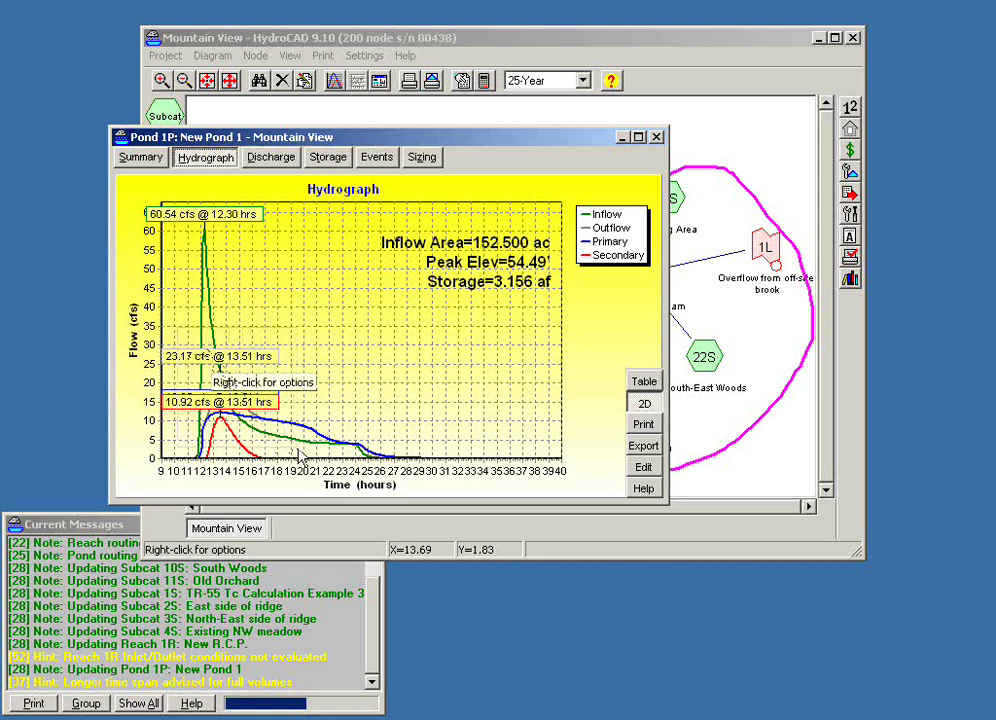
{"action": "scroll", "coordinate": [299, 457], "scroll_direction": "up", "scroll_amount": 3}
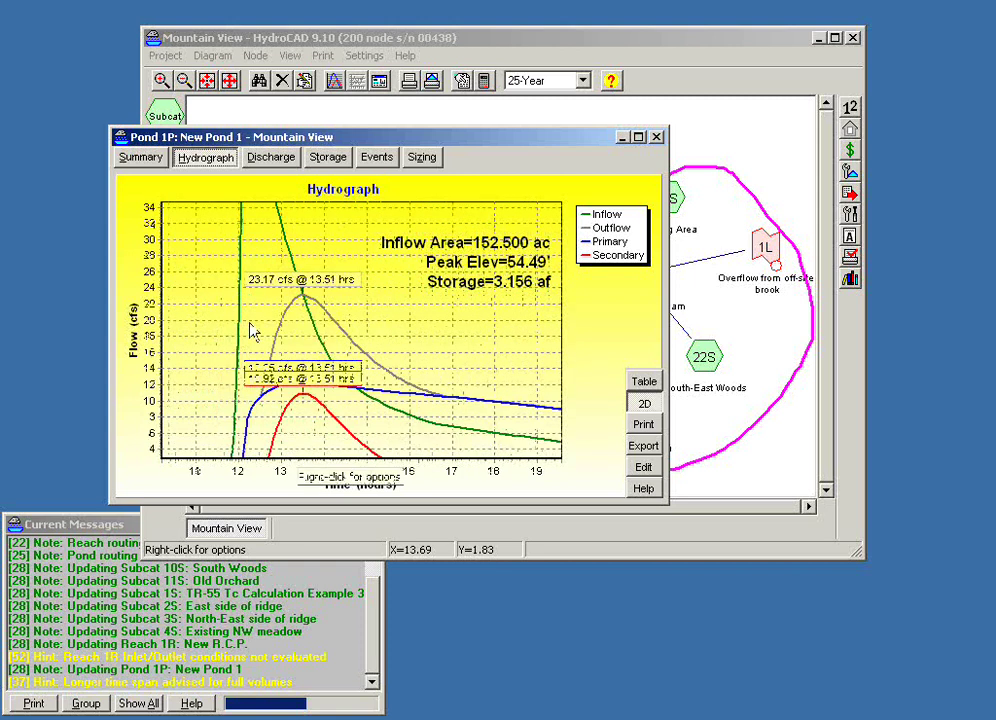
{"action": "scroll", "coordinate": [402, 441], "scroll_direction": "up", "scroll_amount": 2}
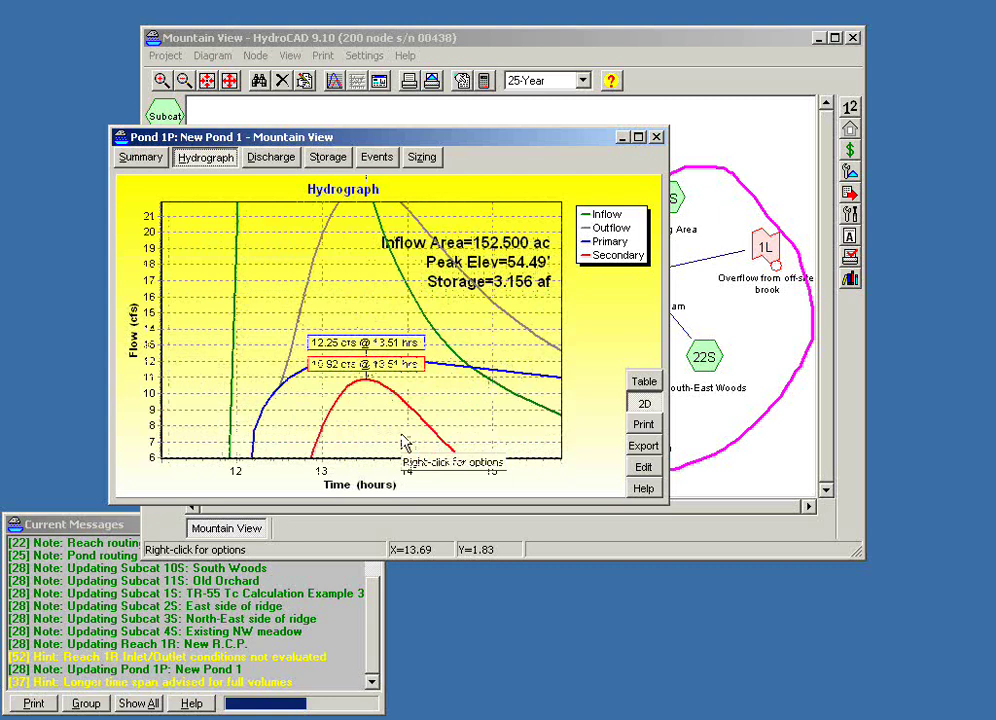
{"action": "left_click", "coordinate": [645, 405]}
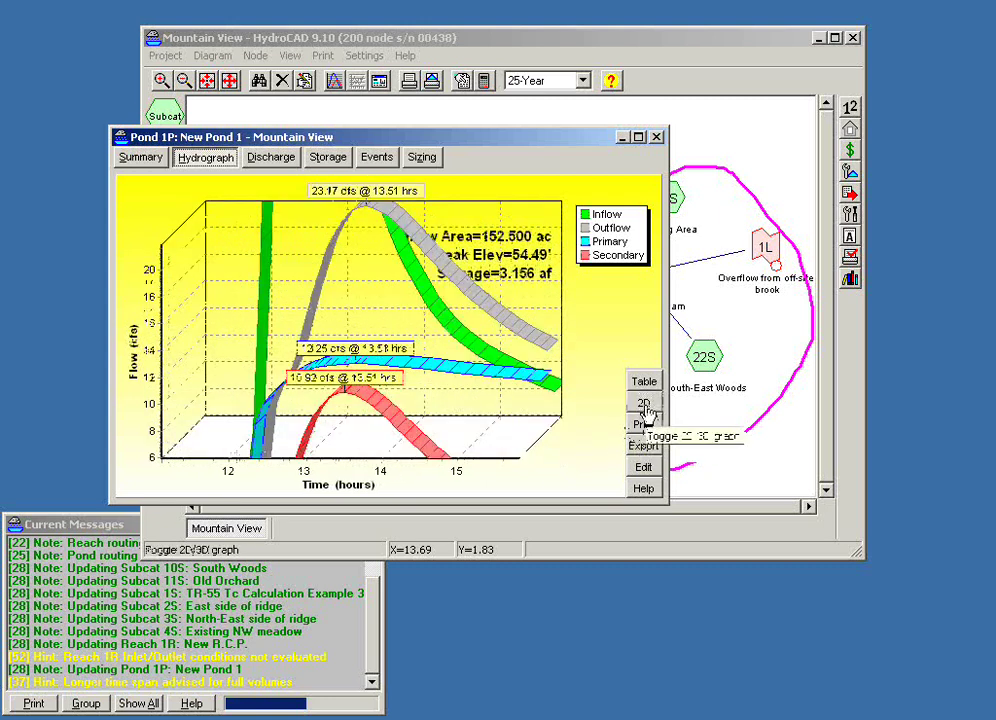
{"action": "left_click", "coordinate": [645, 405]}
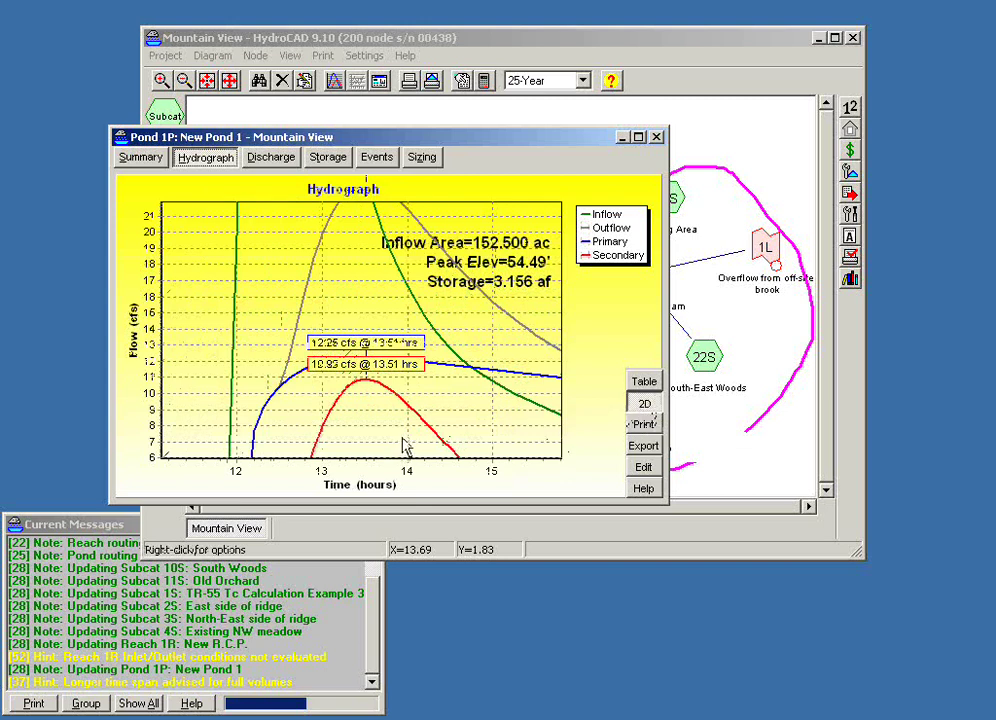
{"action": "left_click", "coordinate": [337, 383]}
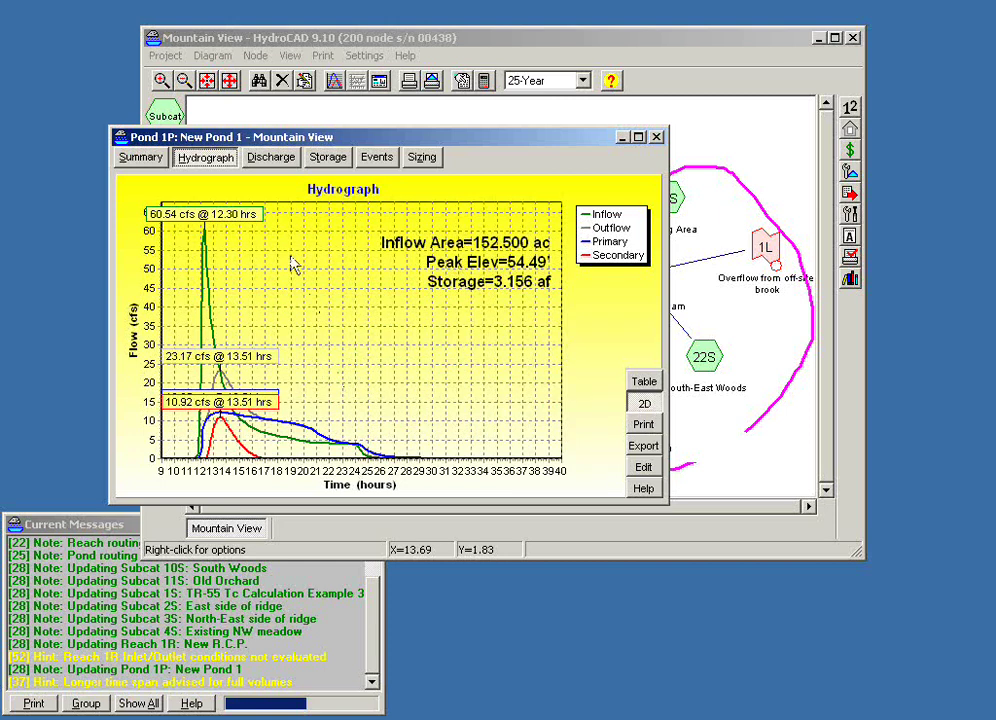
Switch Pond 1P's hydrograph to an hourly table of inflow, storage, elevation and outflow.
{"action": "left_click", "coordinate": [643, 383]}
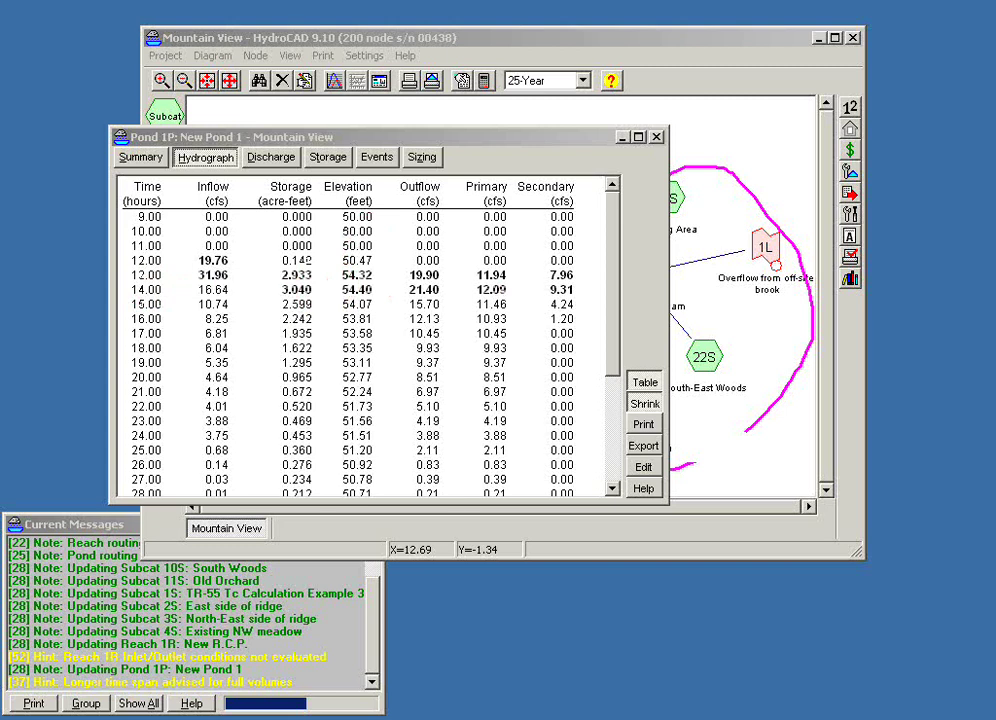
Show the table at 0.10-hour steps and mark up the rows around the 13.50-hour peak.
{"action": "left_click", "coordinate": [645, 406]}
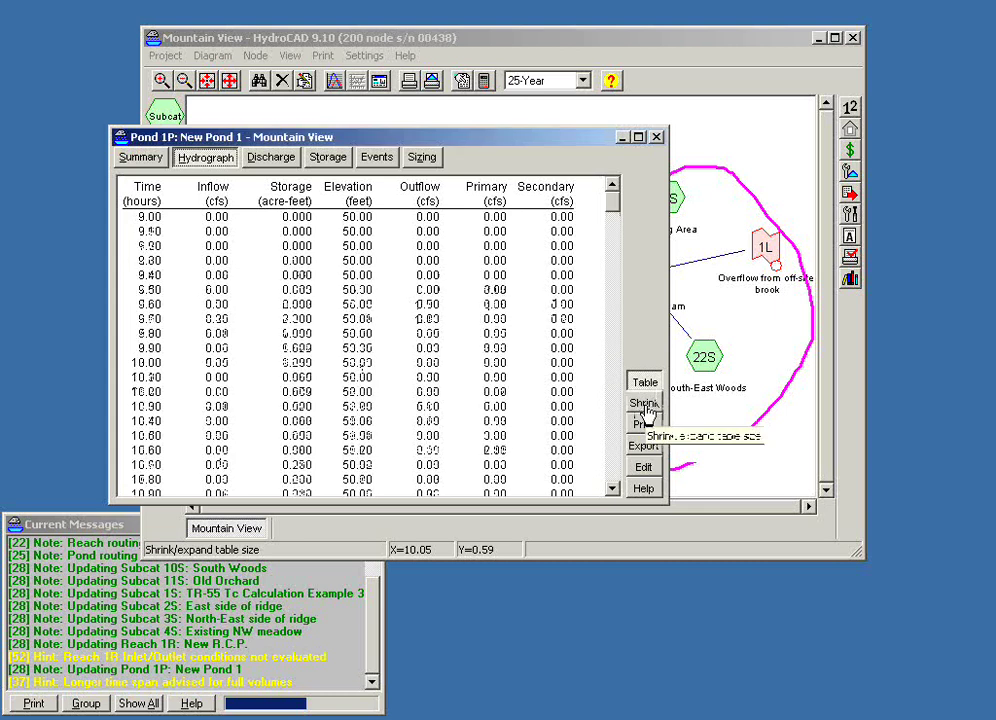
{"action": "left_click_drag", "start_coordinate": [614, 210], "coordinate": [611, 242]}
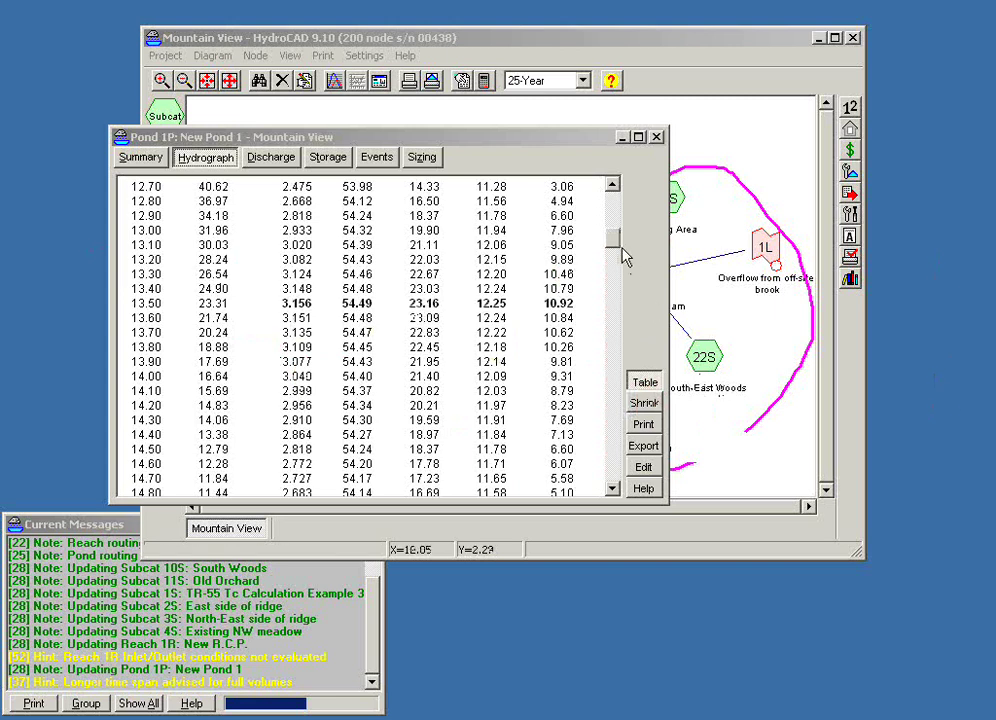
{"action": "left_click", "coordinate": [646, 404]}
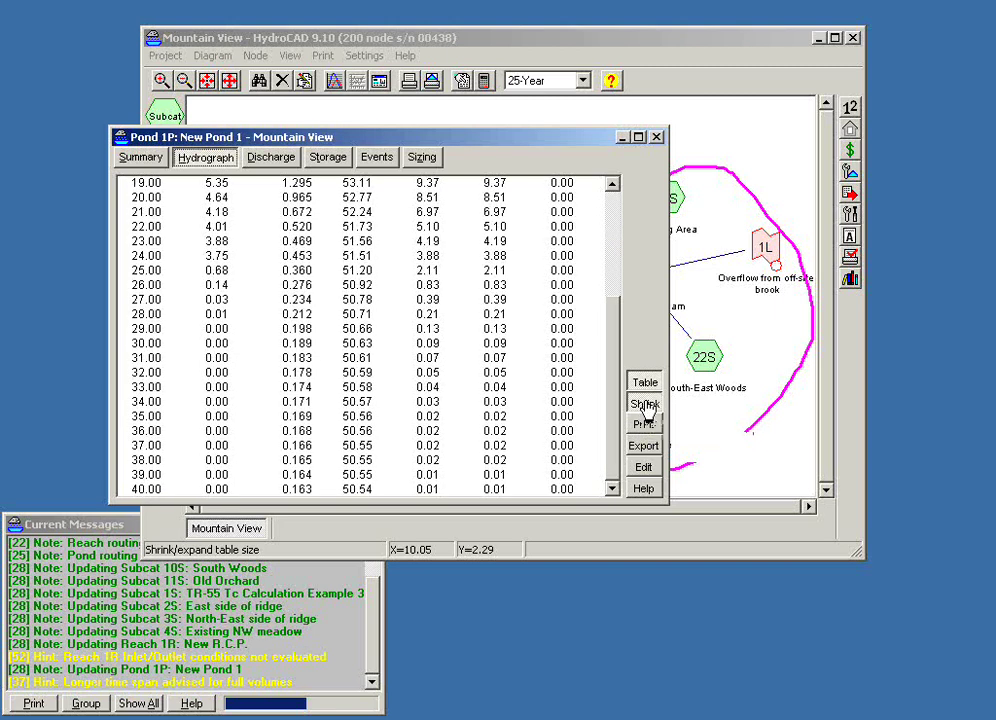
{"action": "left_click", "coordinate": [614, 279]}
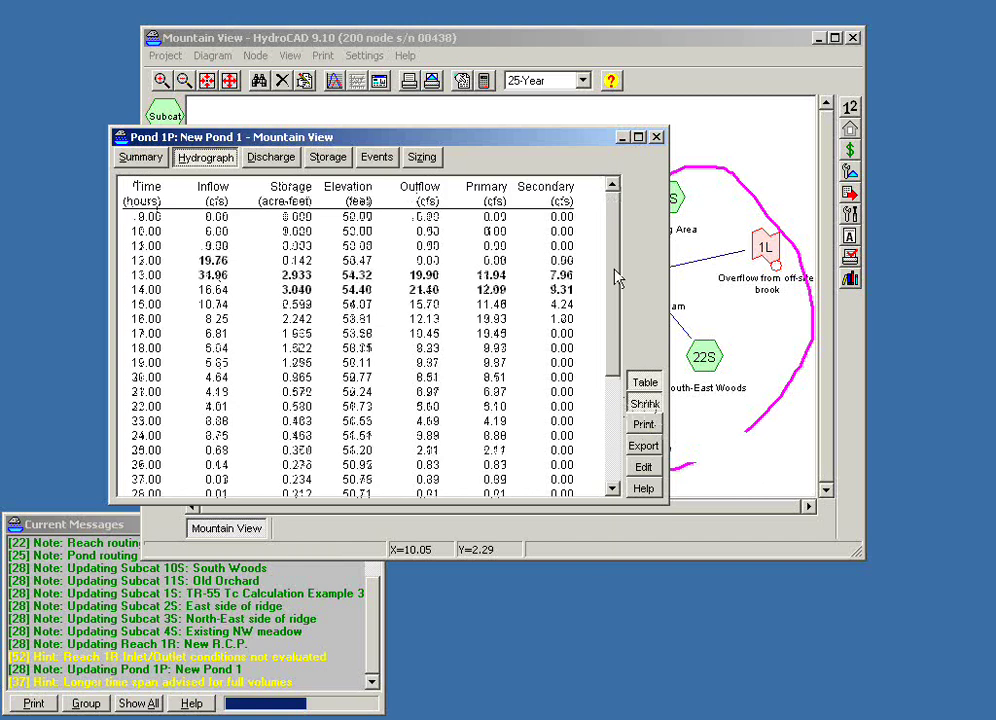
{"action": "left_click", "coordinate": [645, 405]}
{"action": "left_click_drag", "start_coordinate": [617, 218], "coordinate": [625, 250]}
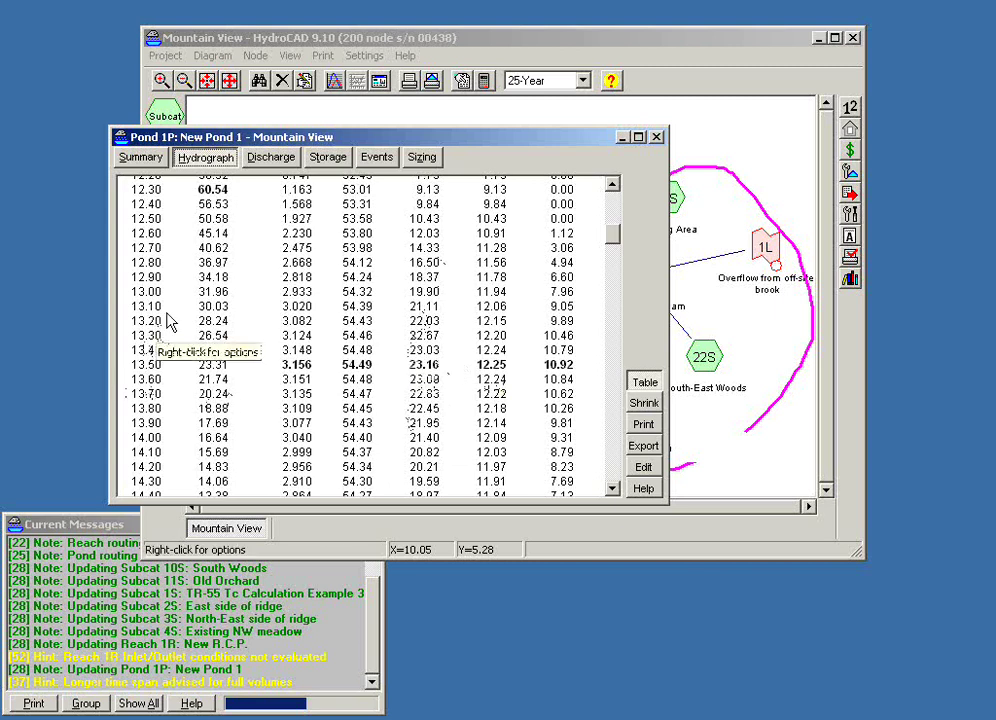
Zoom the hydrograph graph onto the 60.54 cfs inflow peak and the primary and secondary outflow peaks.
{"action": "left_click", "coordinate": [208, 160]}
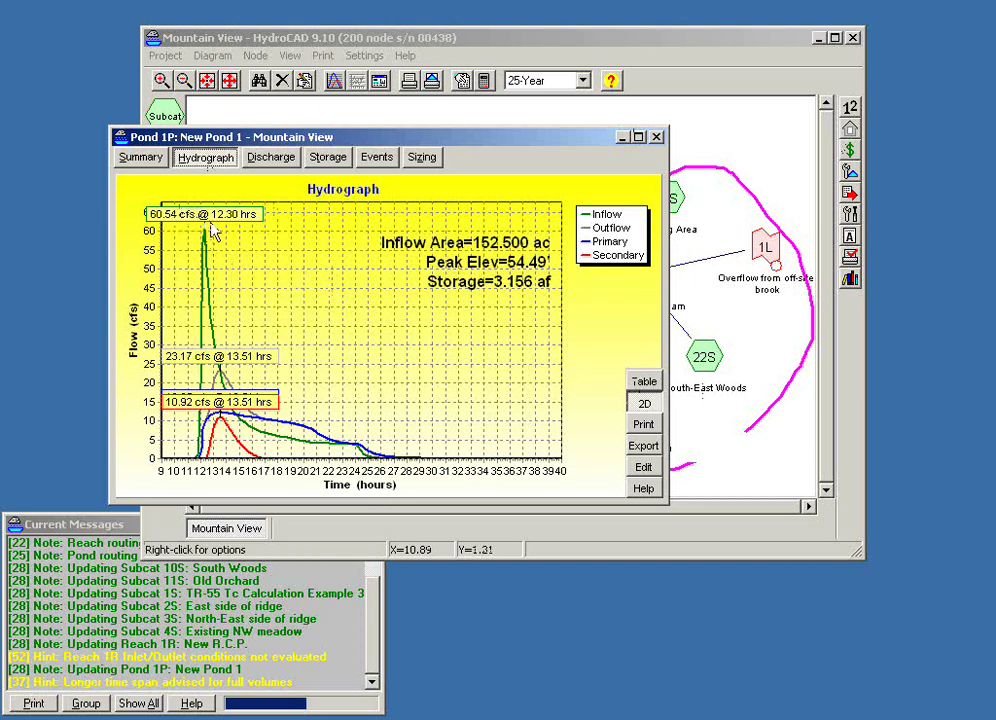
{"action": "left_click_drag", "start_coordinate": [176, 200], "coordinate": [226, 250]}
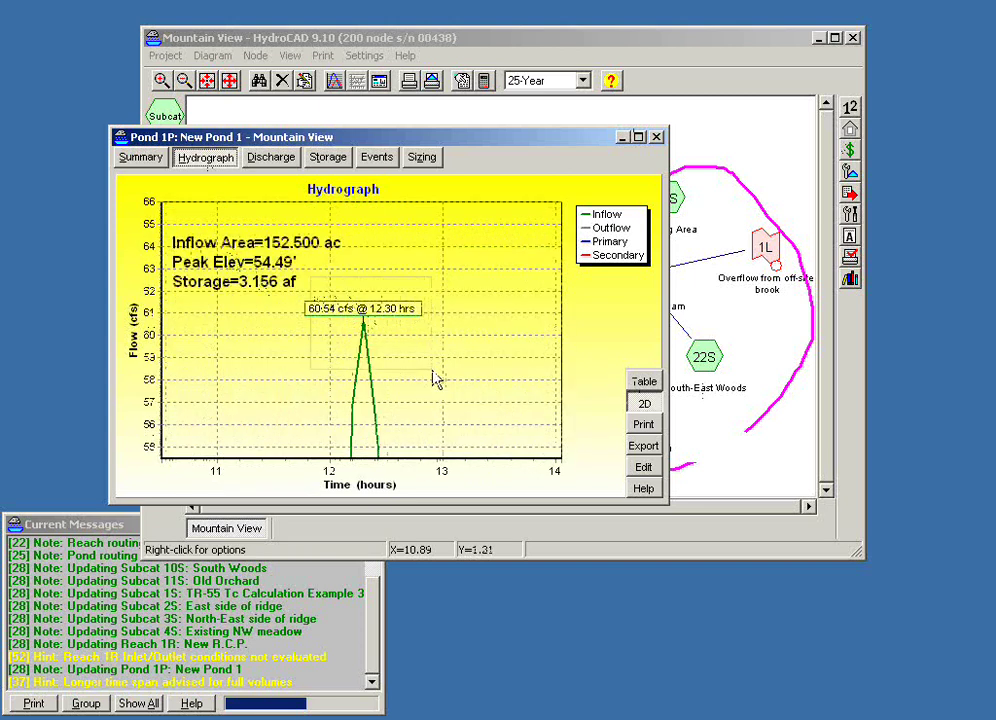
{"action": "left_click_drag", "start_coordinate": [435, 378], "coordinate": [436, 378]}
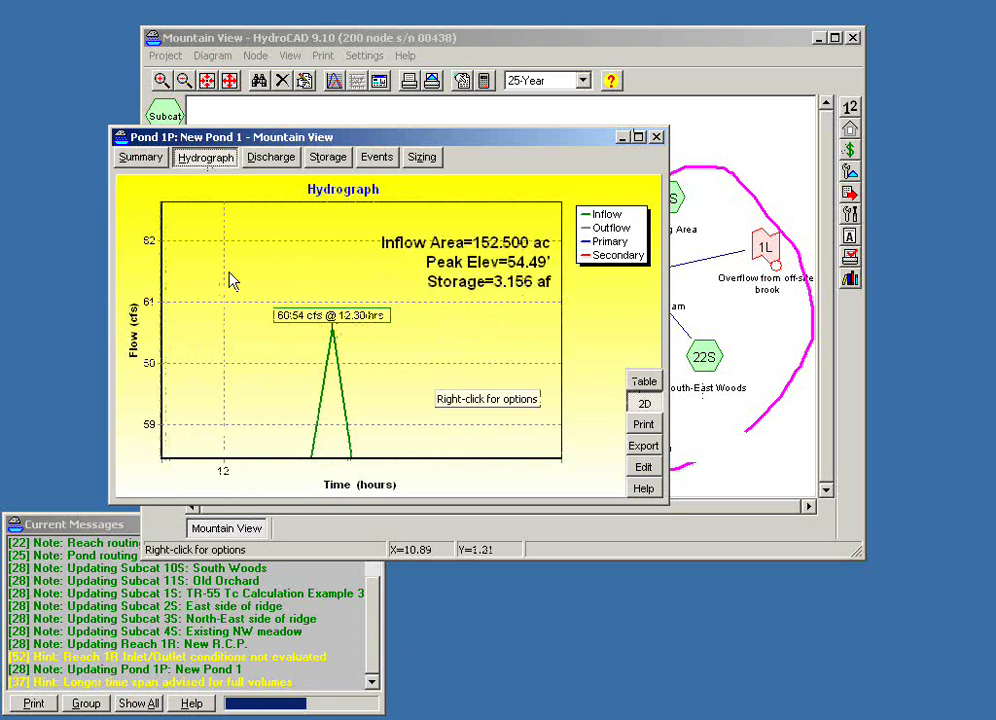
{"action": "left_click_drag", "start_coordinate": [232, 281], "coordinate": [422, 396]}
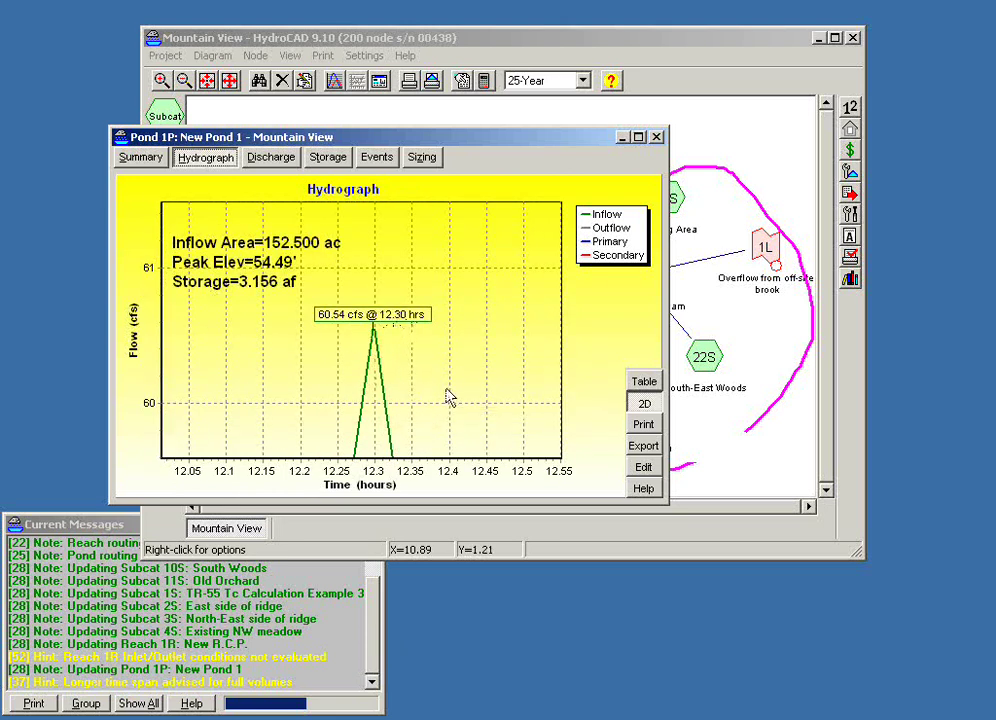
{"action": "left_click_drag", "start_coordinate": [418, 367], "coordinate": [330, 292]}
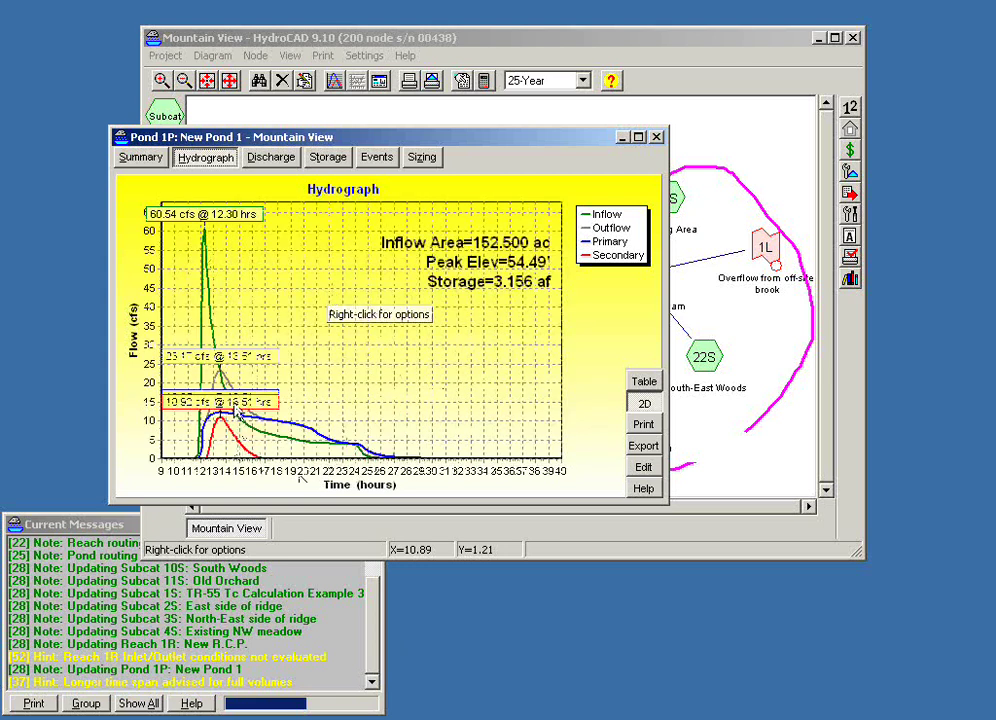
{"action": "left_click_drag", "start_coordinate": [200, 399], "coordinate": [250, 441]}
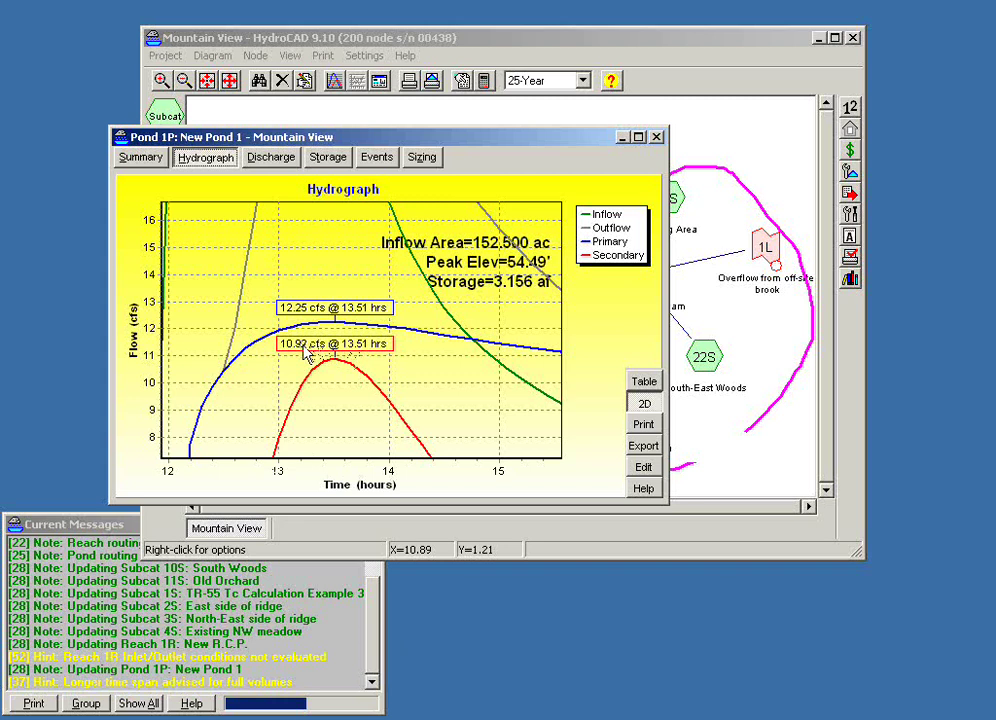
Compare table and graph views, reset to the full hydrograph, and show the Summary report.
{"action": "left_click", "coordinate": [212, 167]}
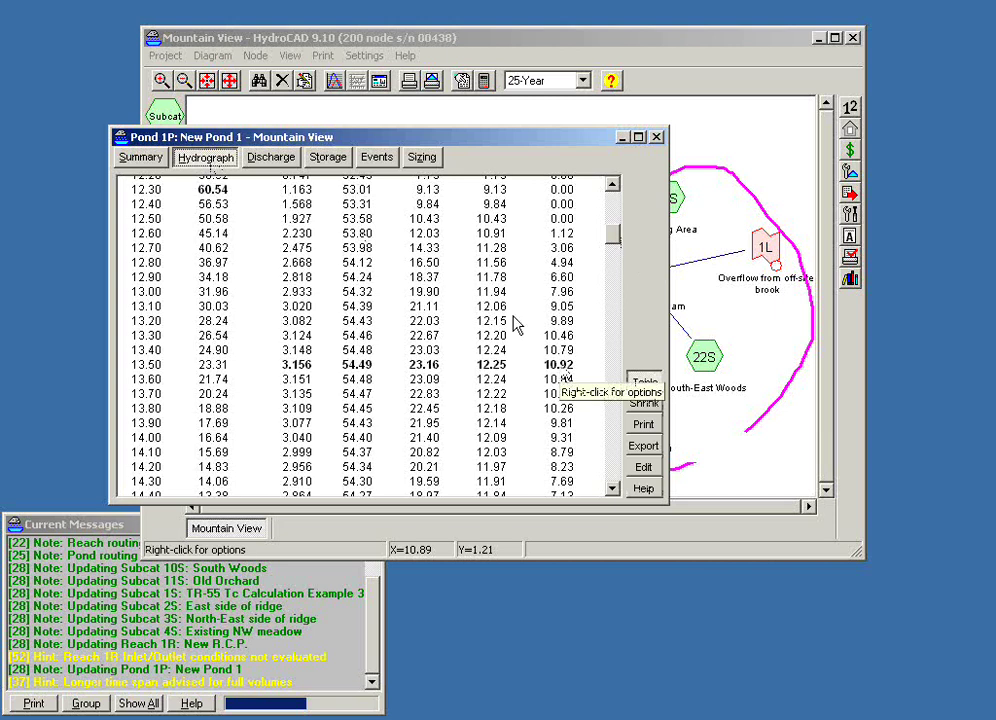
{"action": "left_click", "coordinate": [196, 166]}
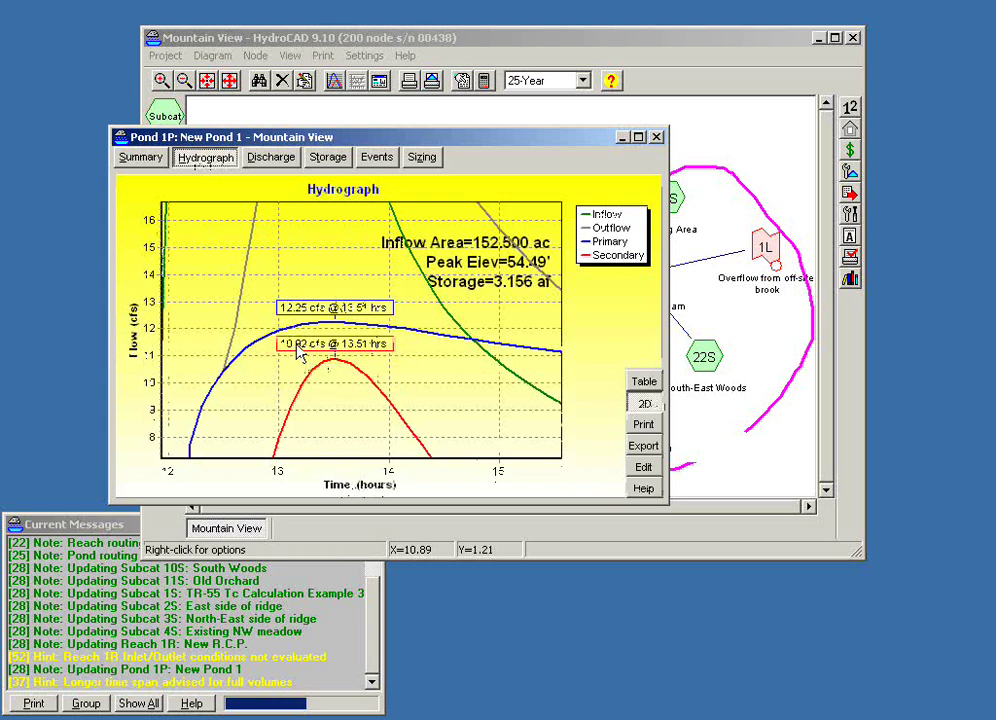
{"action": "left_click", "coordinate": [196, 160]}
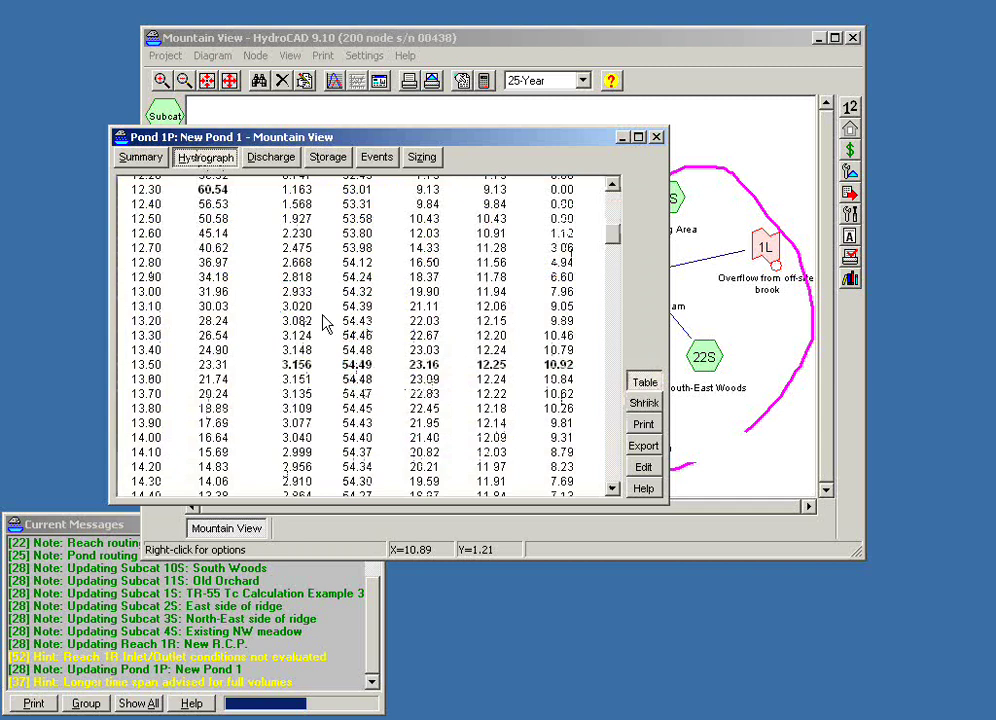
{"action": "left_click", "coordinate": [207, 160]}
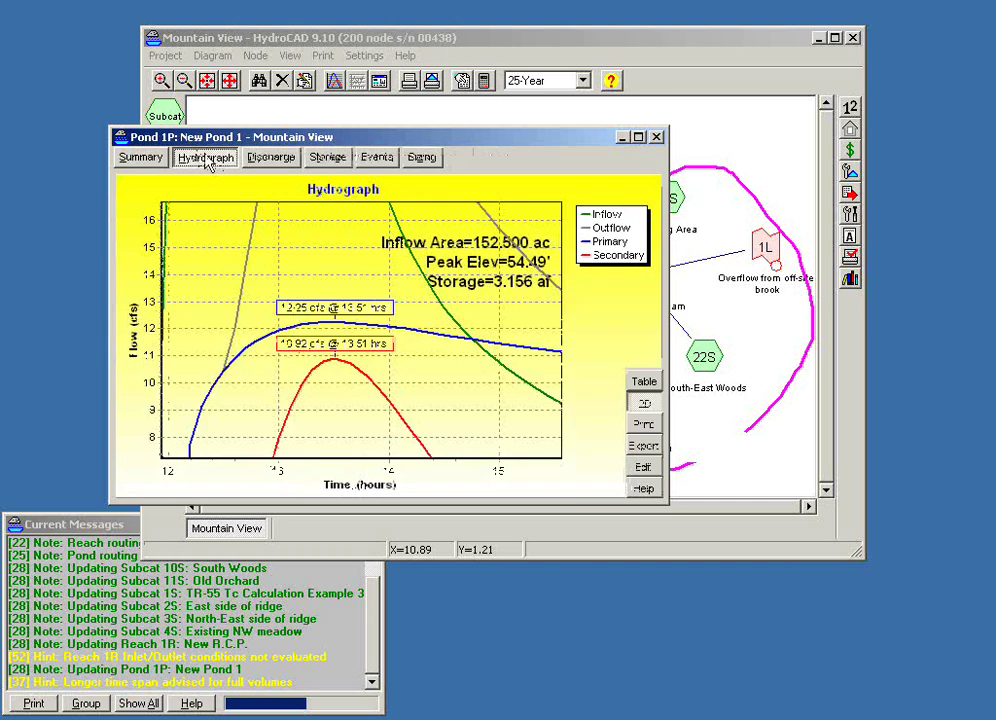
{"action": "double_click", "coordinate": [325, 304]}
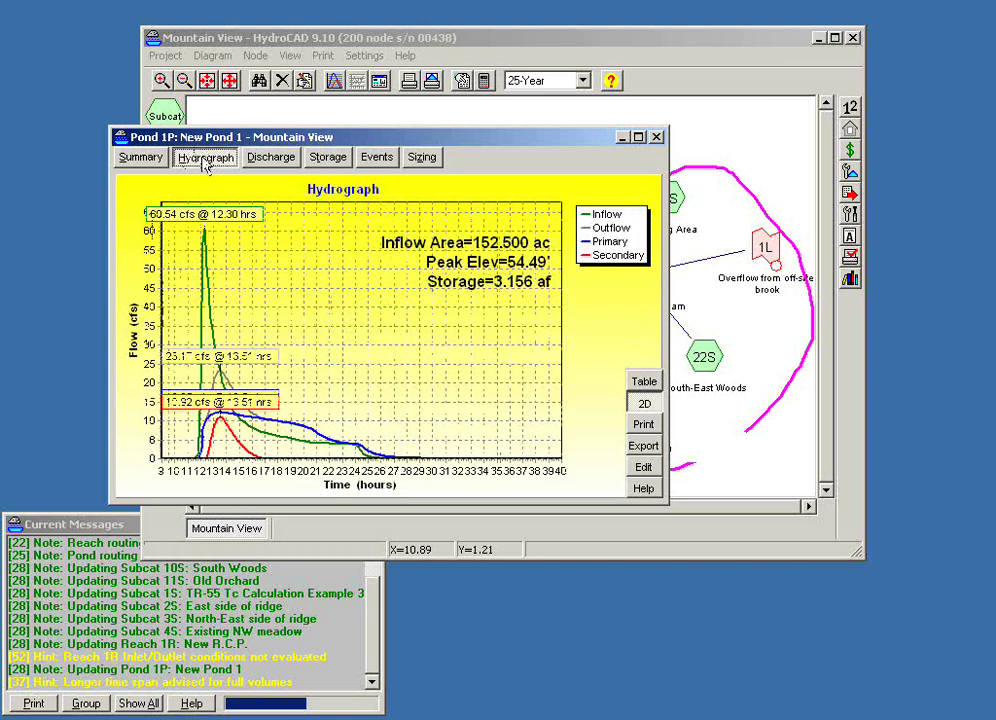
{"action": "left_click", "coordinate": [150, 160]}
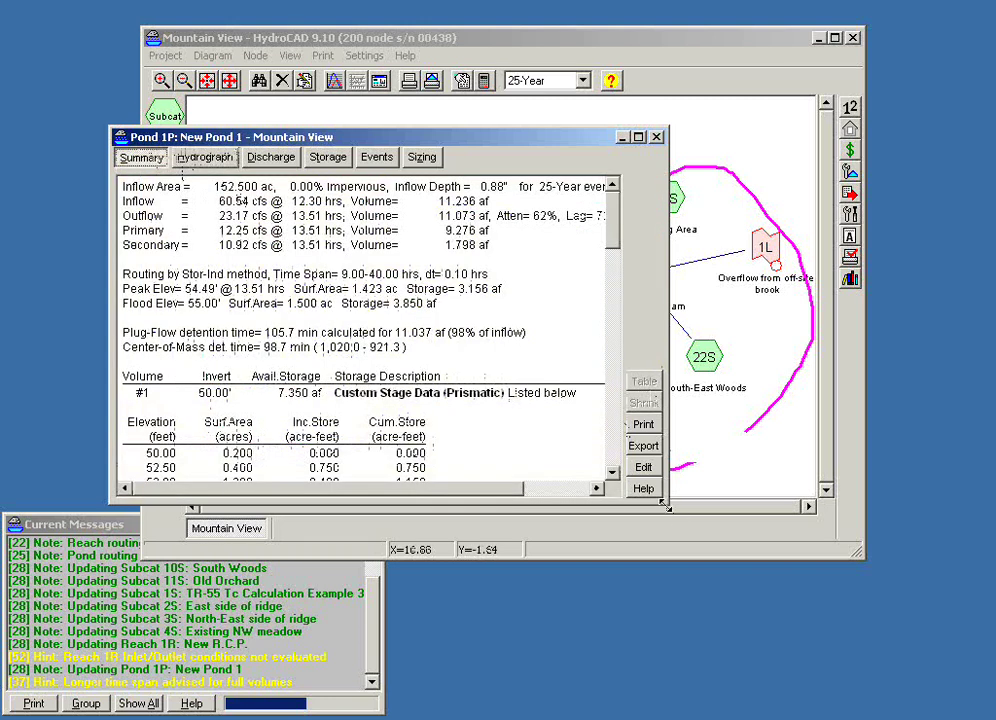
Enlarge the Pond 1P window to reveal stage storage and the culvert, orifice and weir outlets.
{"action": "left_click_drag", "start_coordinate": [668, 507], "coordinate": [868, 687]}
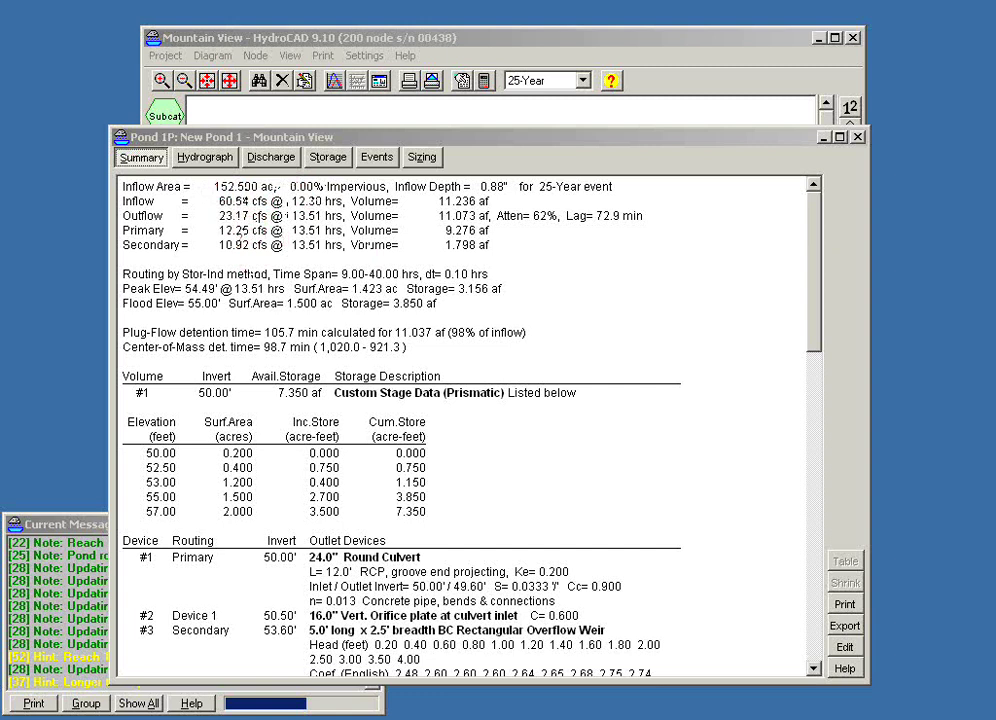
{"action": "left_click", "coordinate": [312, 220]}
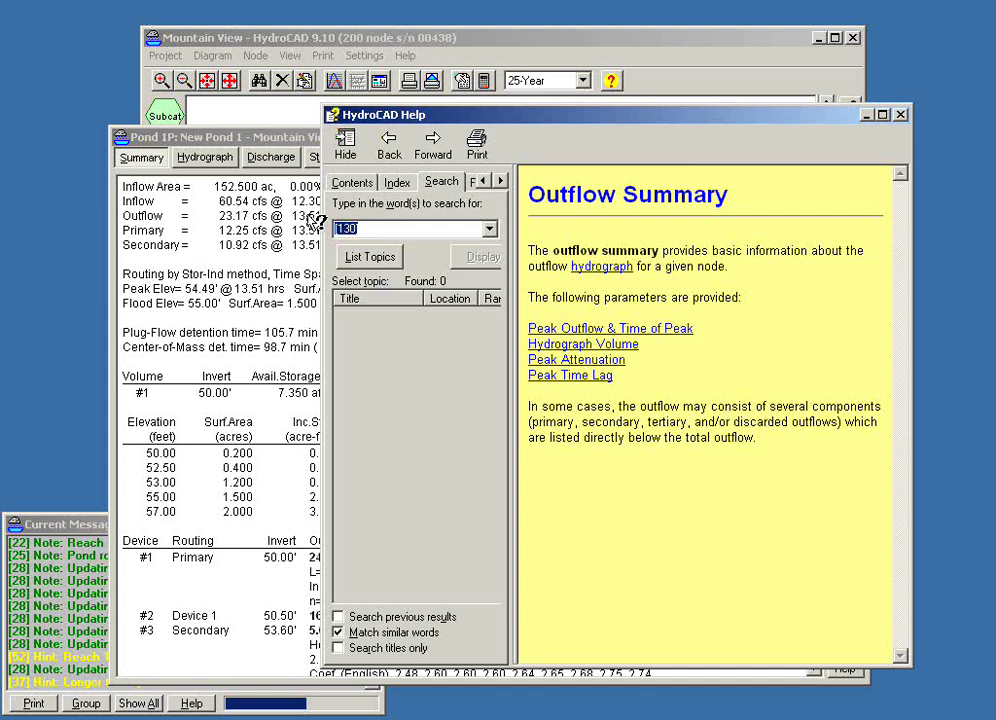
{"action": "left_click", "coordinate": [584, 330]}
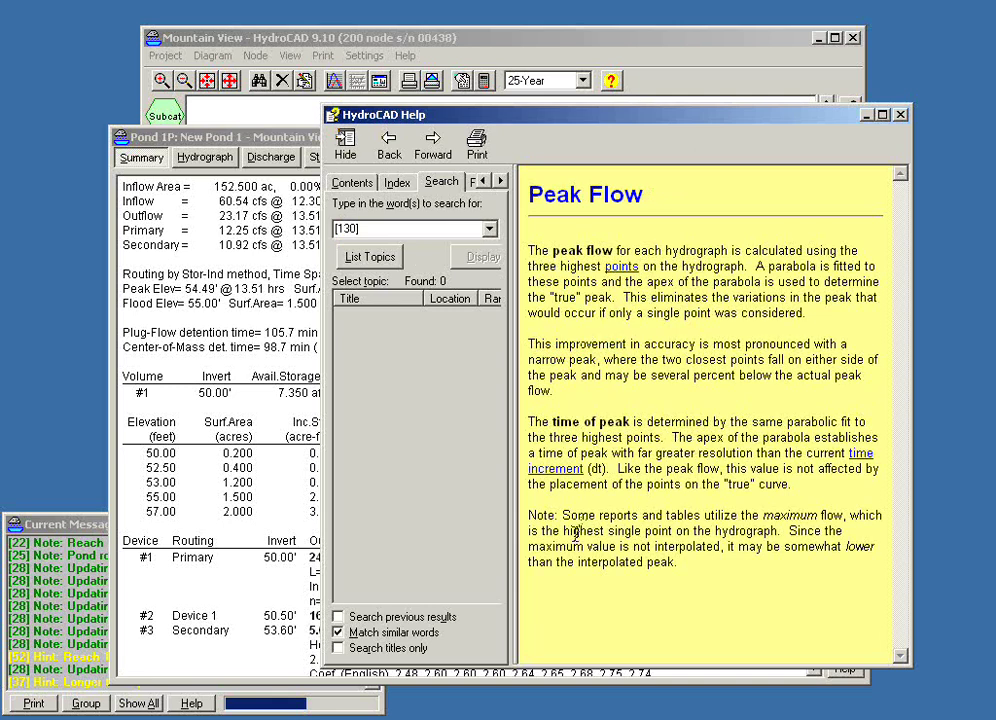
{"action": "left_click", "coordinate": [556, 468]}
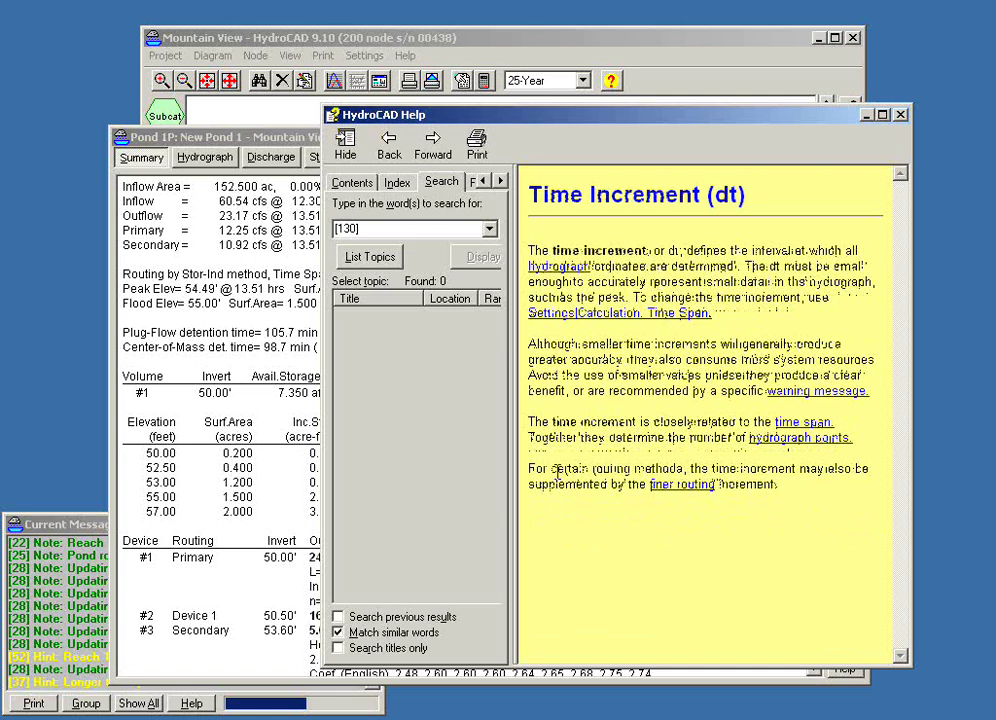
{"action": "left_click", "coordinate": [810, 423]}
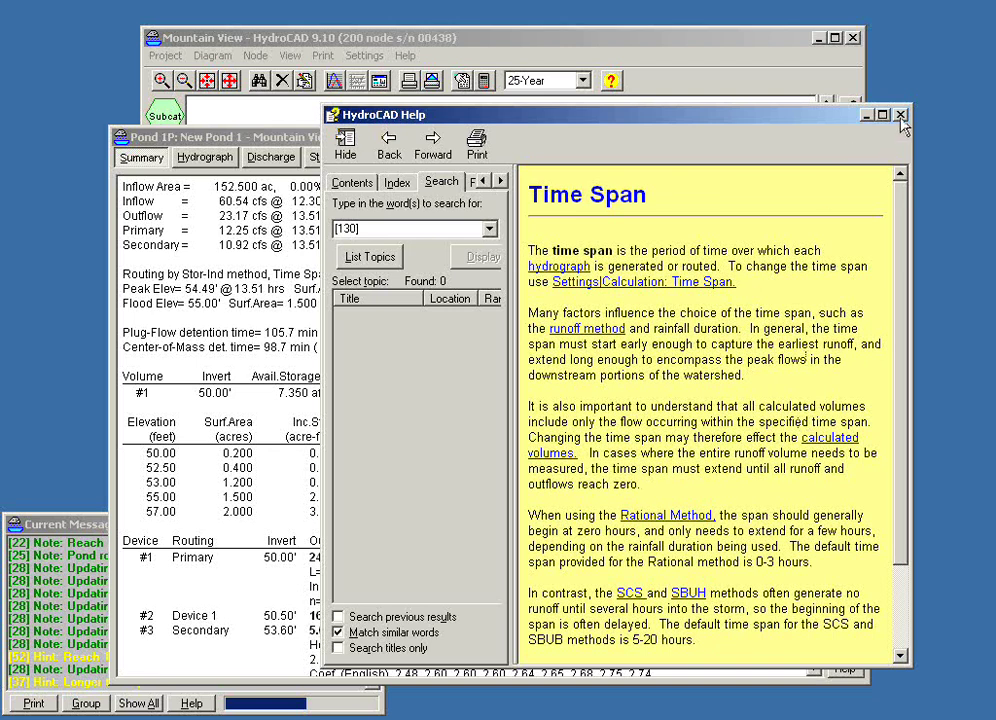
{"action": "left_click", "coordinate": [700, 88]}
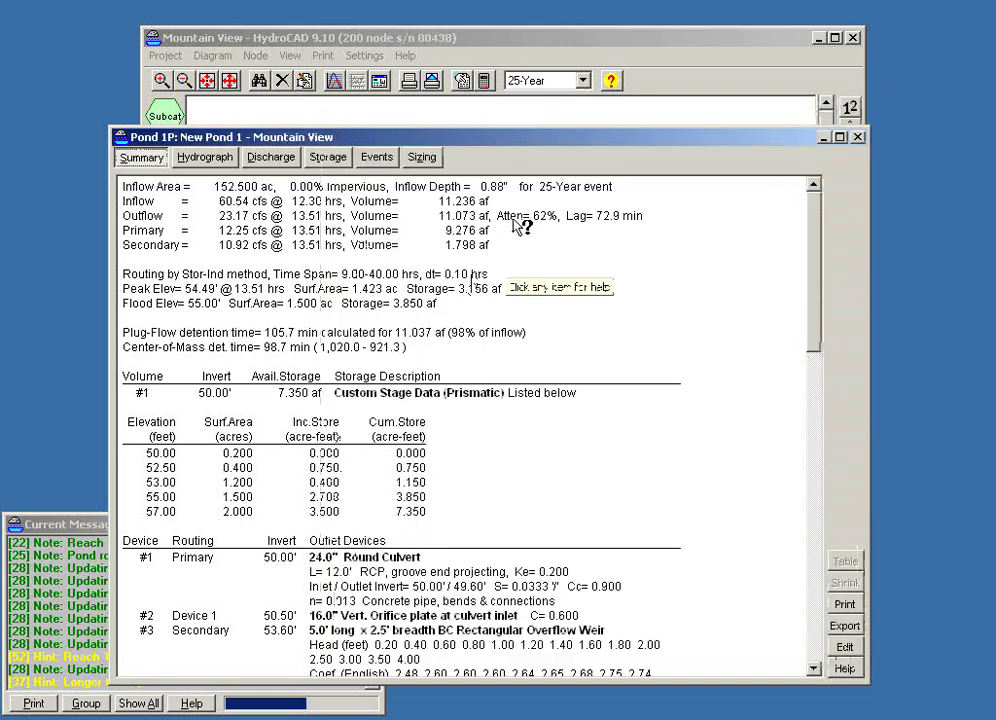
Highlight Stor-Ind routing, the 9.00-40.00 hr span and the 0.10 hr time step.
{"action": "left_click_drag", "start_coordinate": [516, 142], "coordinate": [498, 148]}
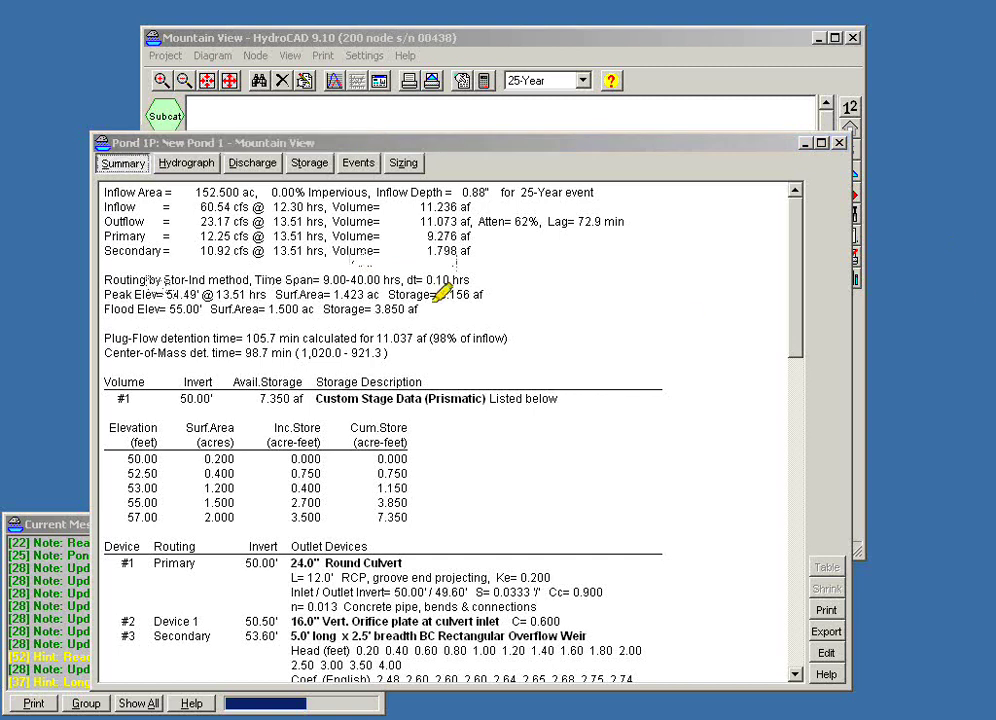
{"action": "left_click_drag", "start_coordinate": [166, 276], "coordinate": [206, 276]}
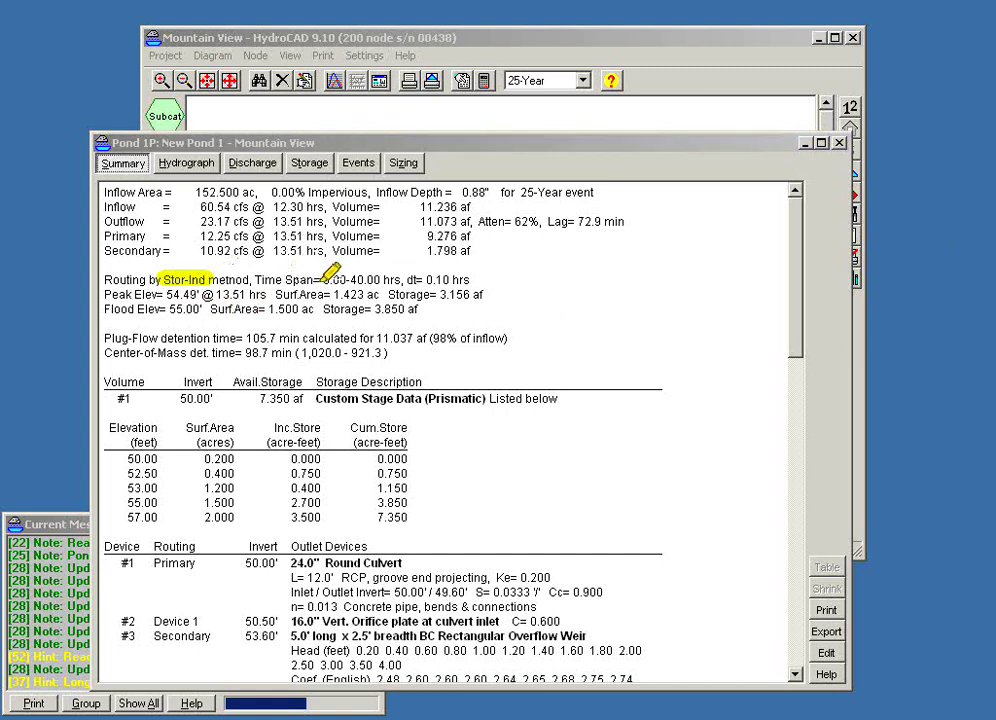
{"action": "left_click_drag", "start_coordinate": [326, 278], "coordinate": [380, 277]}
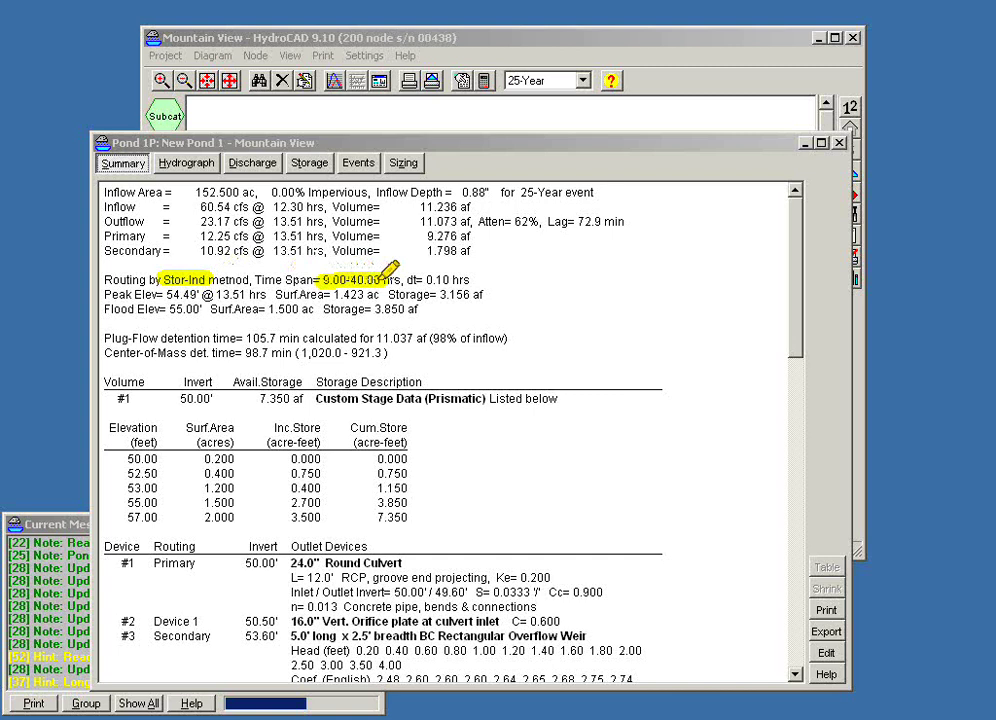
{"action": "left_click_drag", "start_coordinate": [420, 280], "coordinate": [455, 278]}
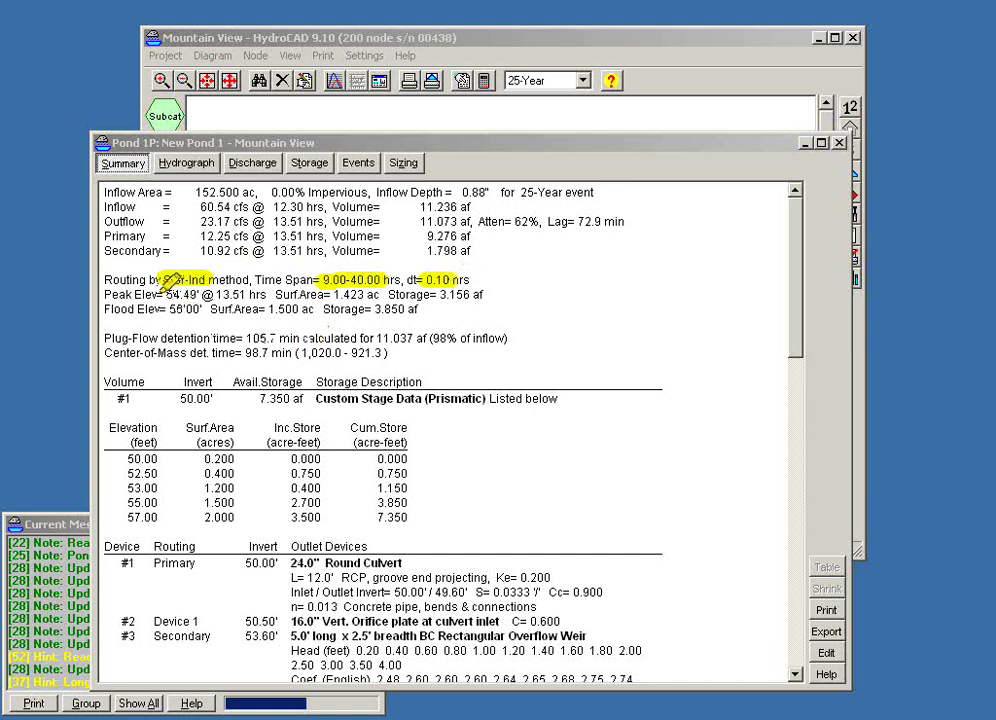
Highlight the Peak Elev 54.49' at 13.51 hrs and its 1.423 ac surface area.
{"action": "left_click_drag", "start_coordinate": [167, 283], "coordinate": [195, 296]}
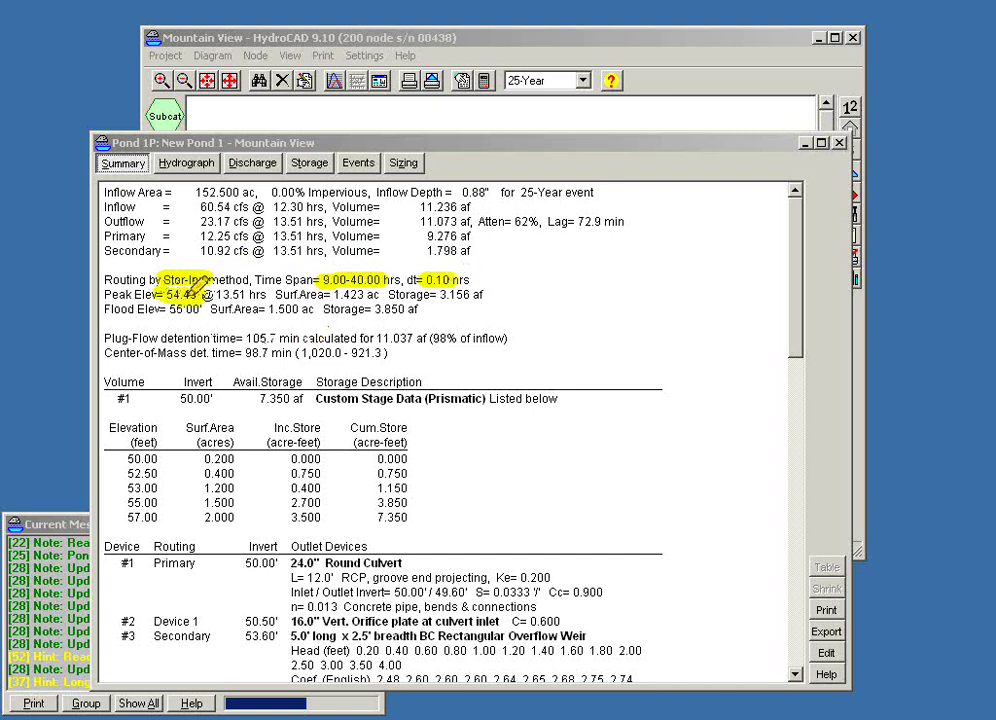
{"action": "left_click_drag", "start_coordinate": [90, 292], "coordinate": [122, 292]}
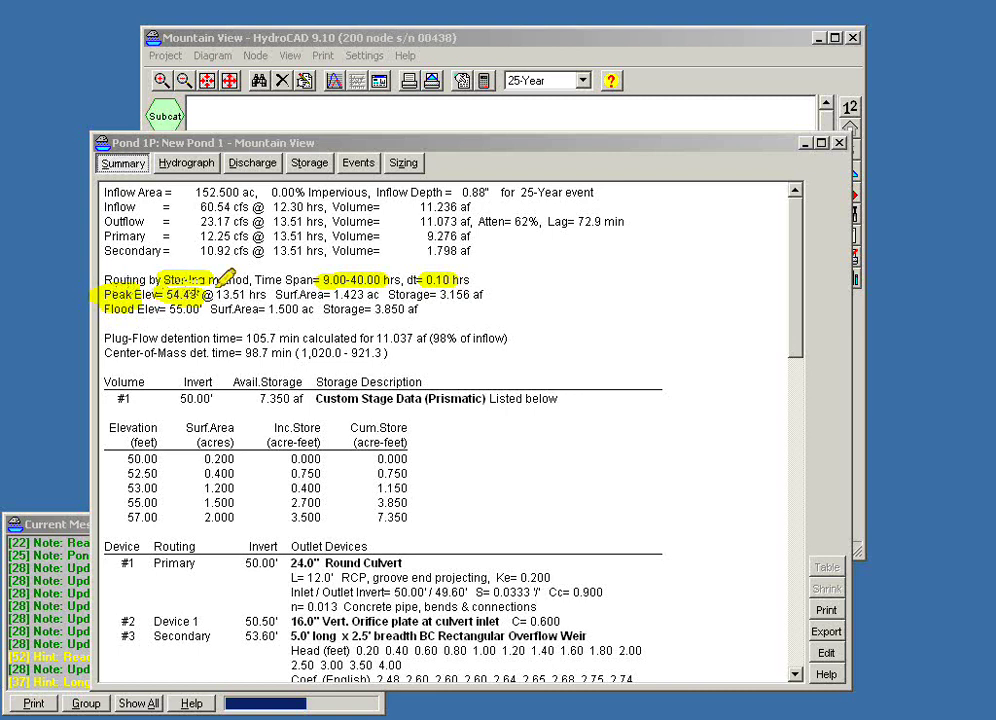
{"action": "left_click_drag", "start_coordinate": [200, 293], "coordinate": [245, 293]}
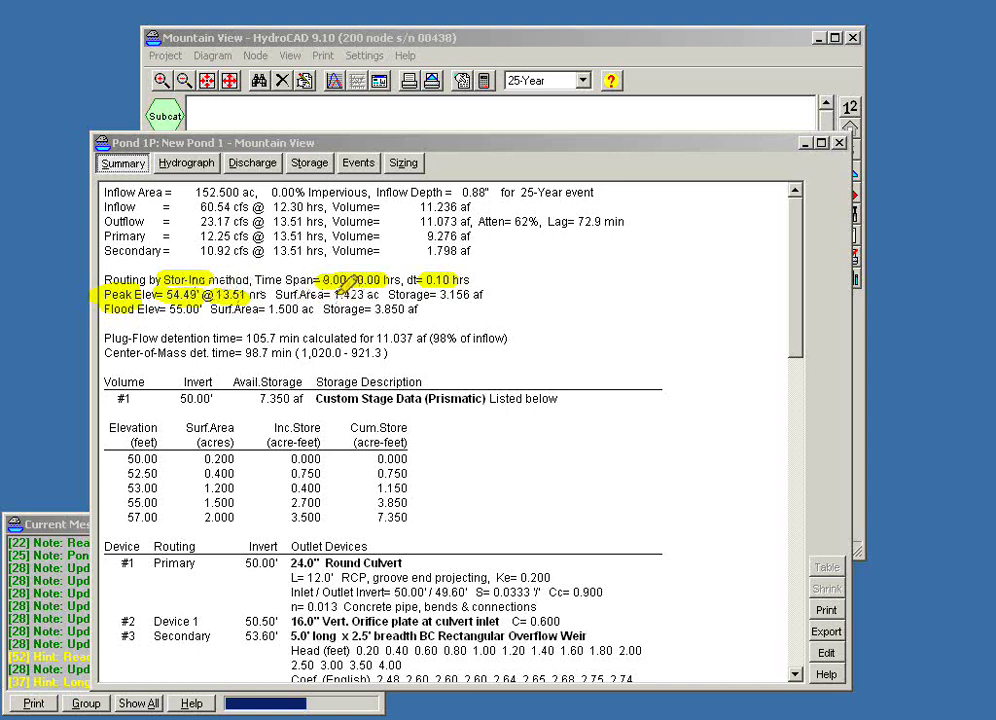
{"action": "mouse_move", "coordinate": [332, 295]}
{"action": "left_mouse_down"}
{"action": "mouse_move", "coordinate": [458, 281]}
{"action": "mouse_move", "coordinate": [483, 294]}
{"action": "left_mouse_up"}
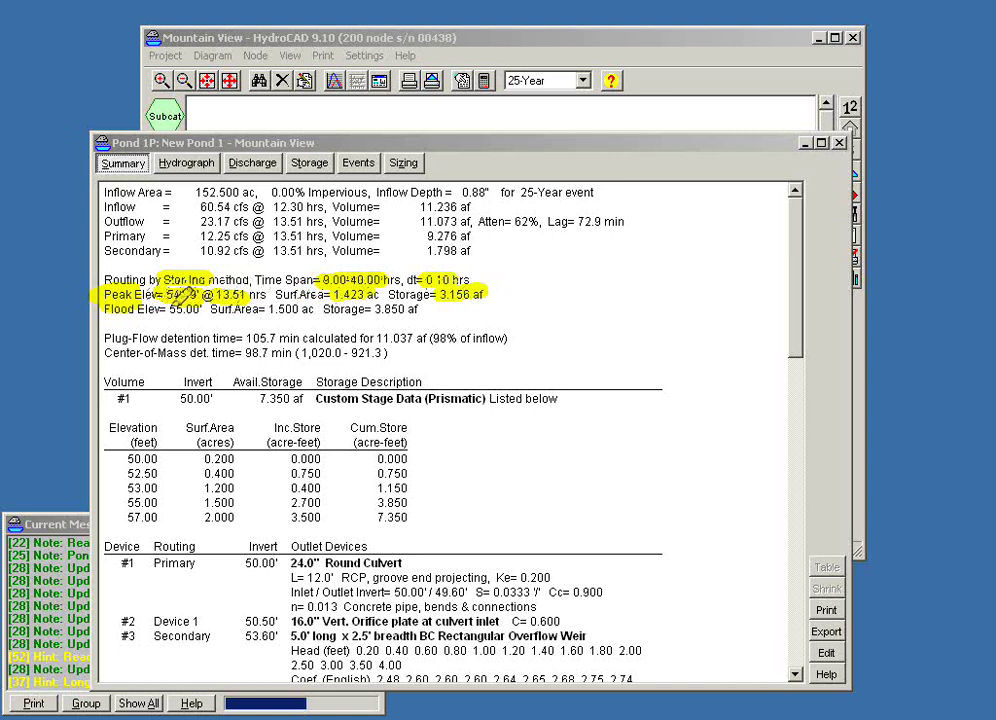
Highlight the Flood Elev 55.00', area 1.500 and storage 3.850 af, underlining the row.
{"action": "left_click_drag", "start_coordinate": [165, 306], "coordinate": [199, 308]}
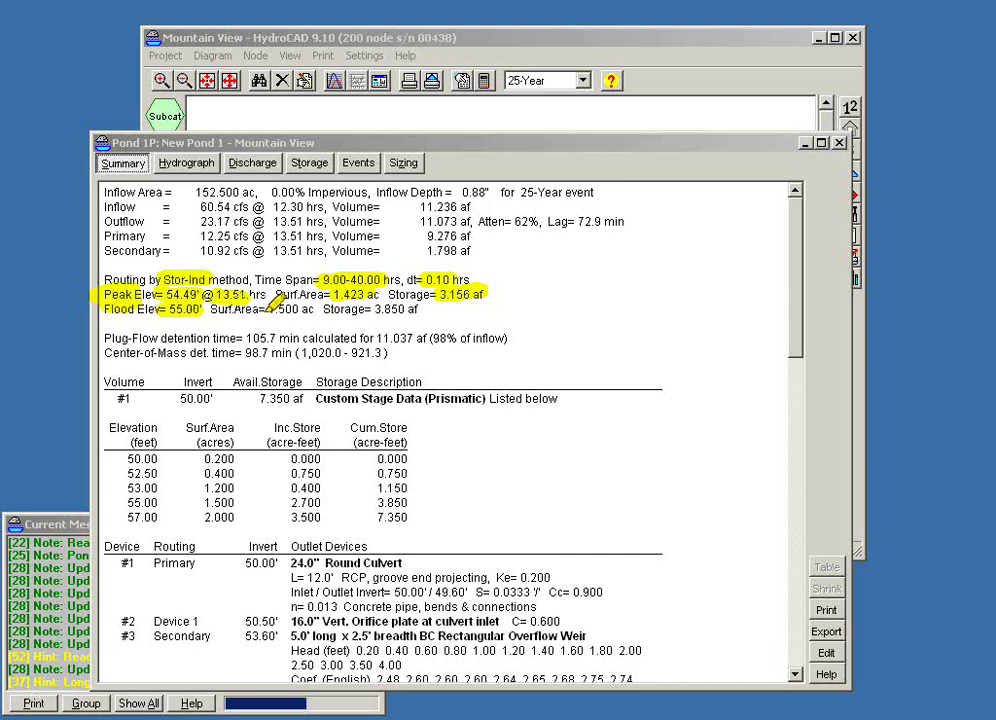
{"action": "left_click_drag", "start_coordinate": [258, 309], "coordinate": [300, 309]}
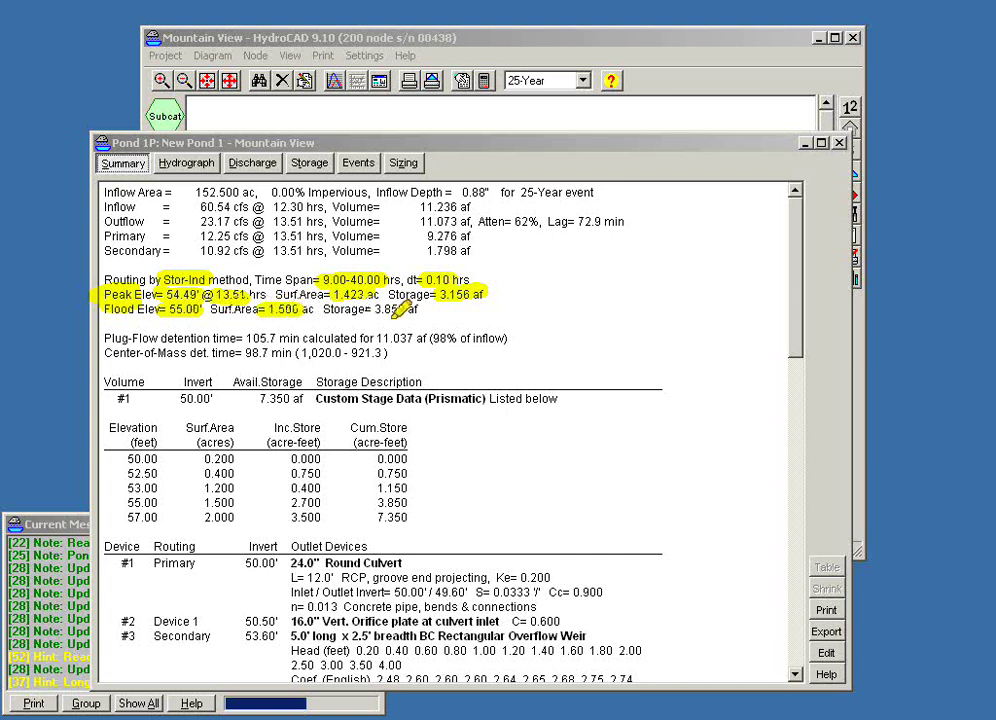
{"action": "left_click_drag", "start_coordinate": [378, 309], "coordinate": [416, 310]}
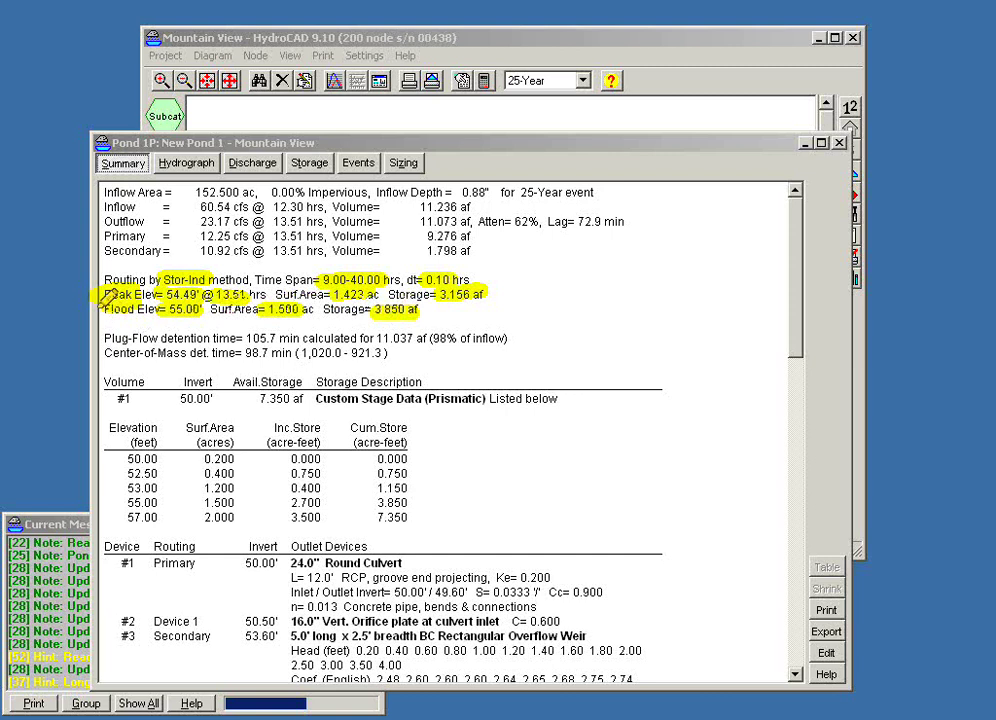
{"action": "mouse_move", "coordinate": [102, 322]}
{"action": "left_mouse_down"}
{"action": "mouse_move", "coordinate": [483, 316]}
{"action": "mouse_move", "coordinate": [523, 334]}
{"action": "mouse_move", "coordinate": [402, 367]}
{"action": "mouse_move", "coordinate": [153, 363]}
{"action": "mouse_move", "coordinate": [114, 333]}
{"action": "left_mouse_up"}
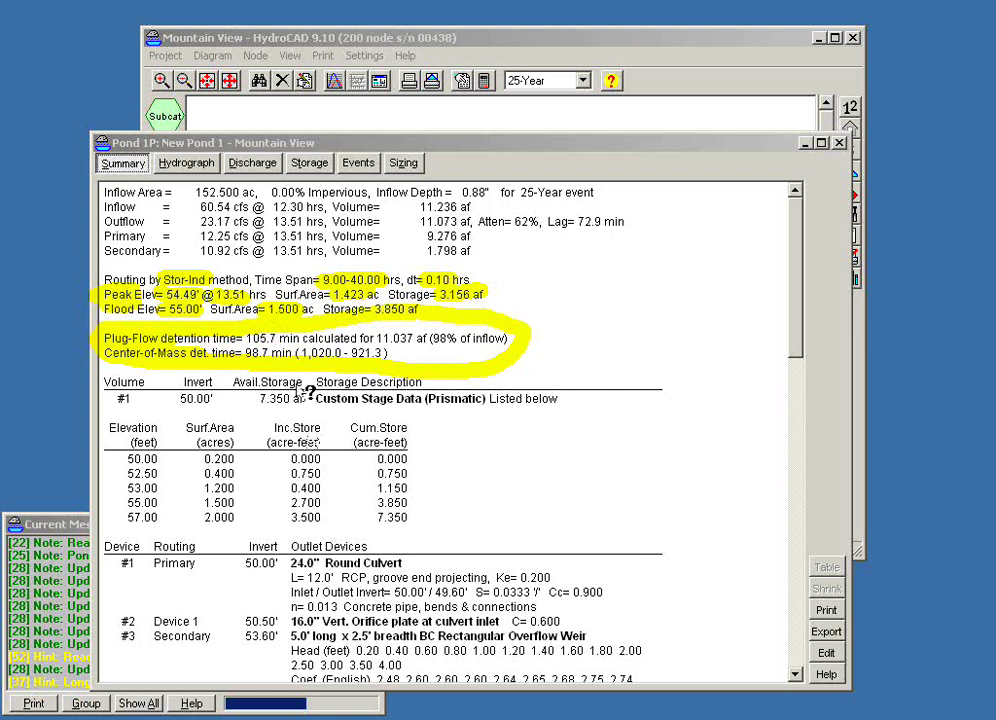
{"action": "left_click", "coordinate": [197, 354]}
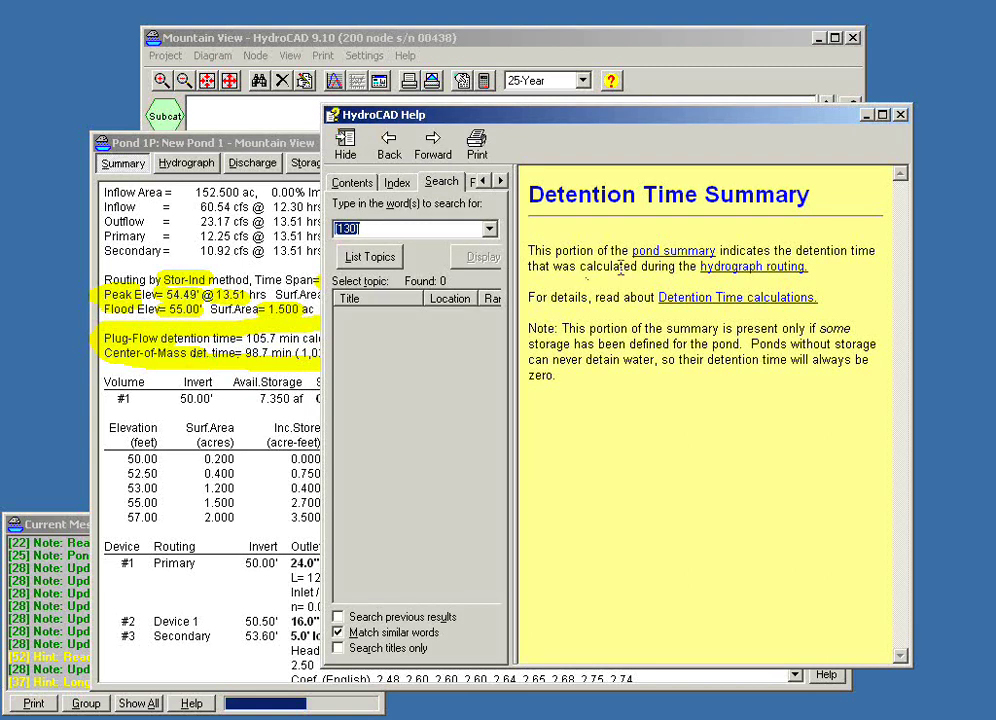
{"action": "left_click", "coordinate": [725, 298]}
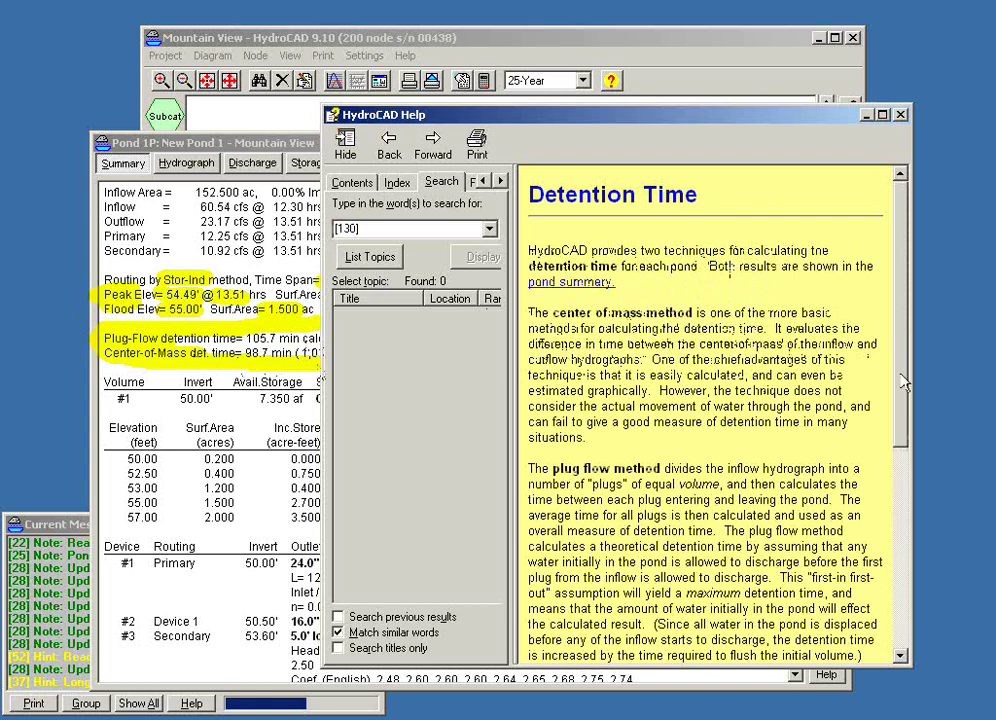
{"action": "scroll", "coordinate": [905, 402], "scroll_direction": "down", "scroll_amount": 1}
{"action": "left_click_drag", "start_coordinate": [905, 402], "coordinate": [910, 590]}
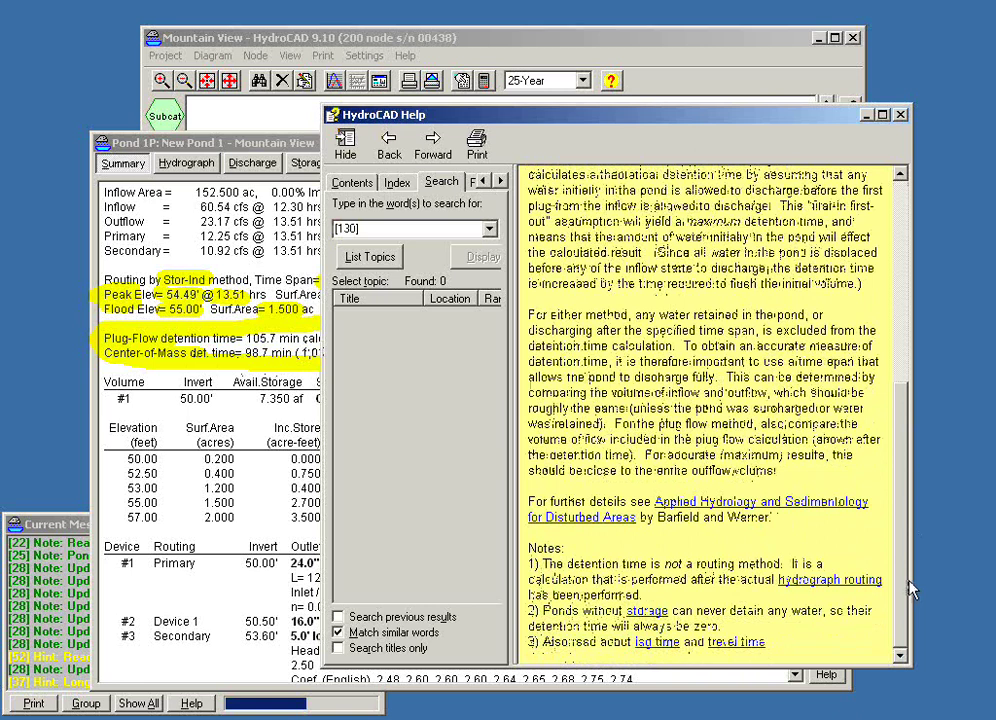
{"action": "left_click", "coordinate": [899, 114]}
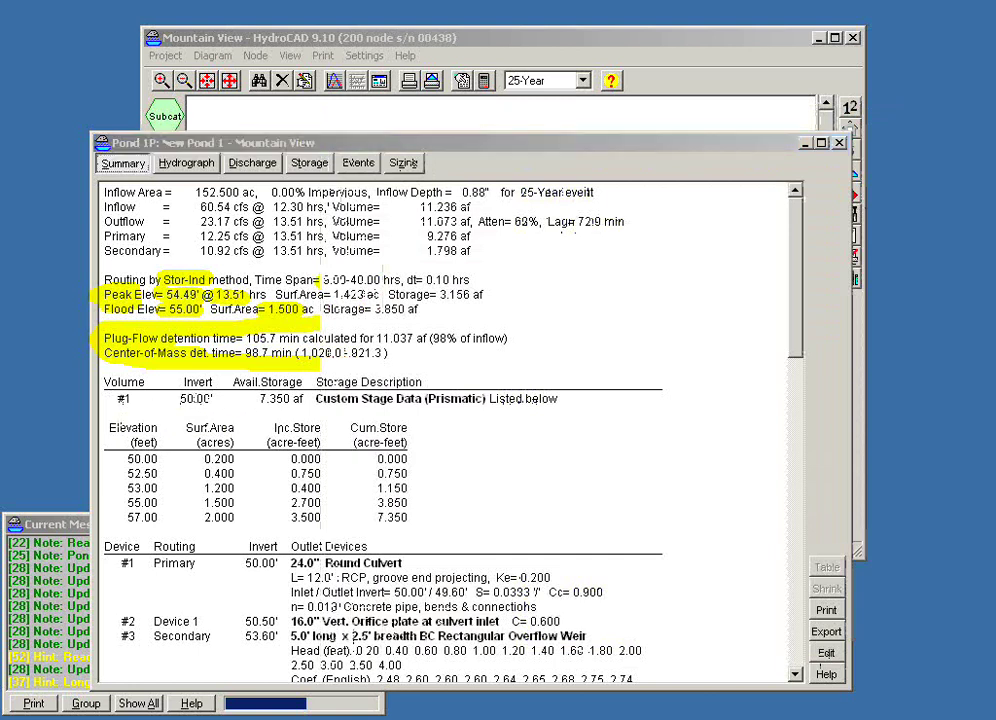
Circle Custom Stage Data and the Surf.Area, Inc.Store and Cum.Store columns in magenta.
{"action": "mouse_move", "coordinate": [318, 382]}
{"action": "left_mouse_down"}
{"action": "mouse_move", "coordinate": [471, 360]}
{"action": "mouse_move", "coordinate": [522, 376]}
{"action": "mouse_move", "coordinate": [505, 398]}
{"action": "mouse_move", "coordinate": [314, 406]}
{"action": "mouse_move", "coordinate": [330, 378]}
{"action": "left_mouse_up"}
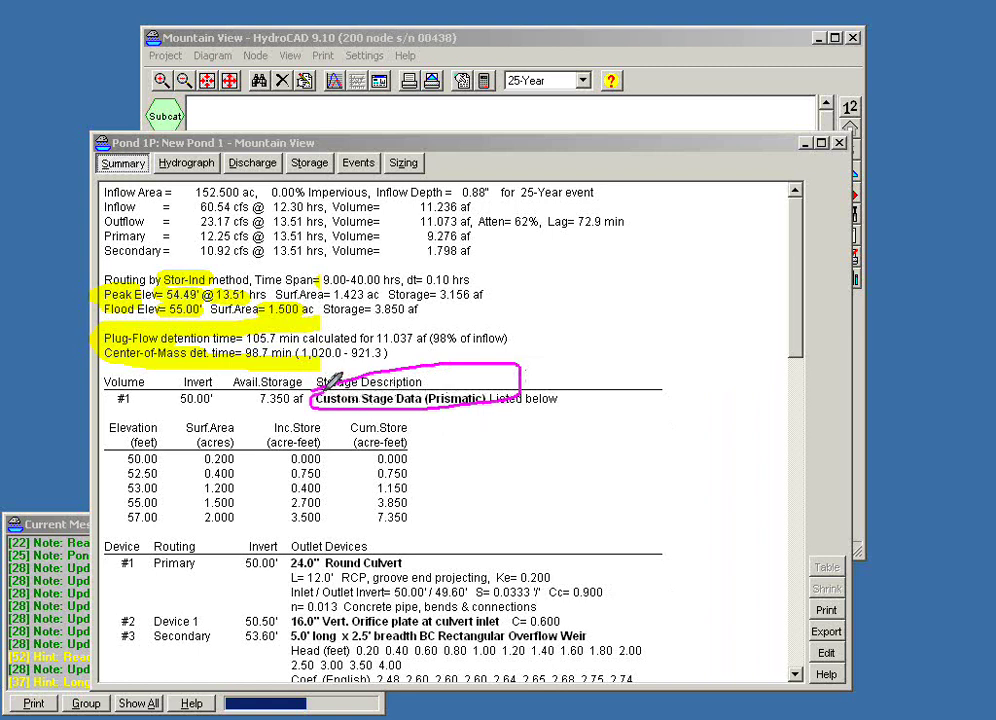
{"action": "mouse_move", "coordinate": [188, 428]}
{"action": "left_mouse_down"}
{"action": "mouse_move", "coordinate": [262, 498]}
{"action": "mouse_move", "coordinate": [242, 519]}
{"action": "mouse_move", "coordinate": [198, 489]}
{"action": "mouse_move", "coordinate": [193, 452]}
{"action": "left_mouse_up"}
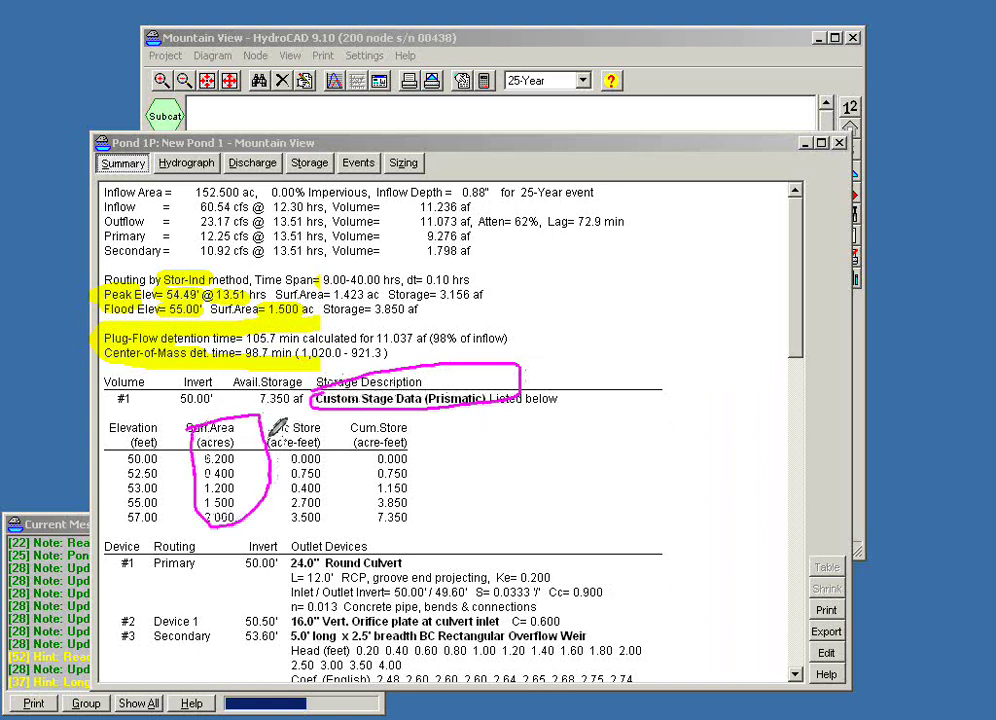
{"action": "mouse_move", "coordinate": [290, 441]}
{"action": "left_mouse_down"}
{"action": "mouse_move", "coordinate": [333, 441]}
{"action": "mouse_move", "coordinate": [342, 478]}
{"action": "mouse_move", "coordinate": [293, 523]}
{"action": "mouse_move", "coordinate": [294, 445]}
{"action": "left_mouse_up"}
{"action": "mouse_move", "coordinate": [432, 428]}
{"action": "left_mouse_down"}
{"action": "mouse_move", "coordinate": [372, 495]}
{"action": "mouse_move", "coordinate": [373, 452]}
{"action": "left_mouse_up"}
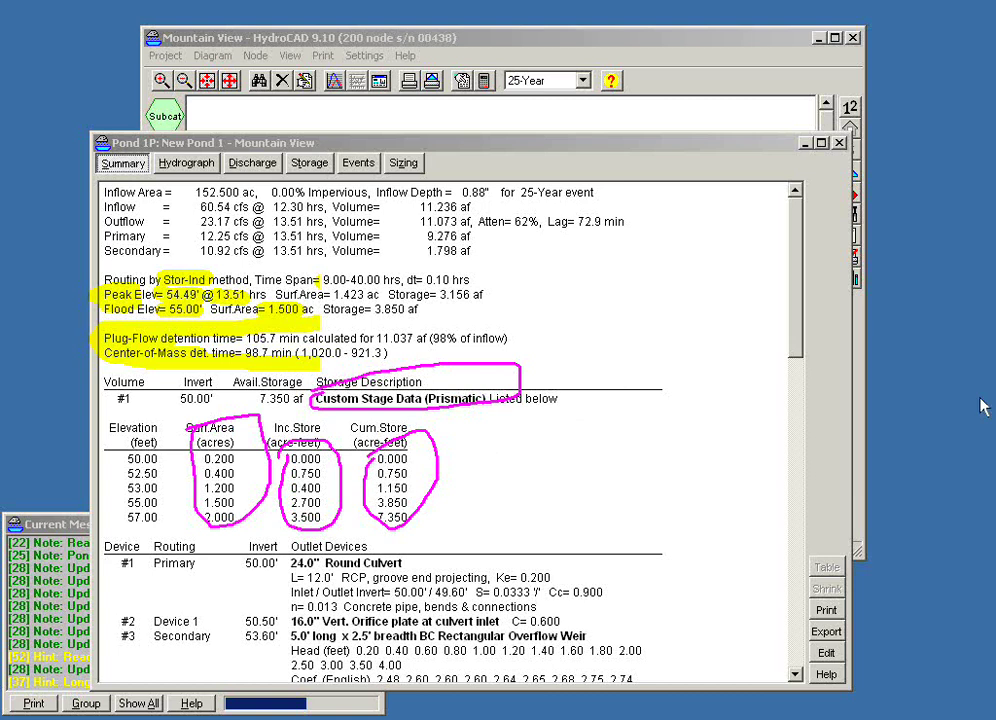
Mark the outlet Device numbers, the culvert's length and invert details, and the Invert column.
{"action": "scroll", "coordinate": [797, 357], "scroll_direction": "down", "scroll_amount": 3}
{"action": "left_click_drag", "start_coordinate": [797, 357], "coordinate": [797, 397]}
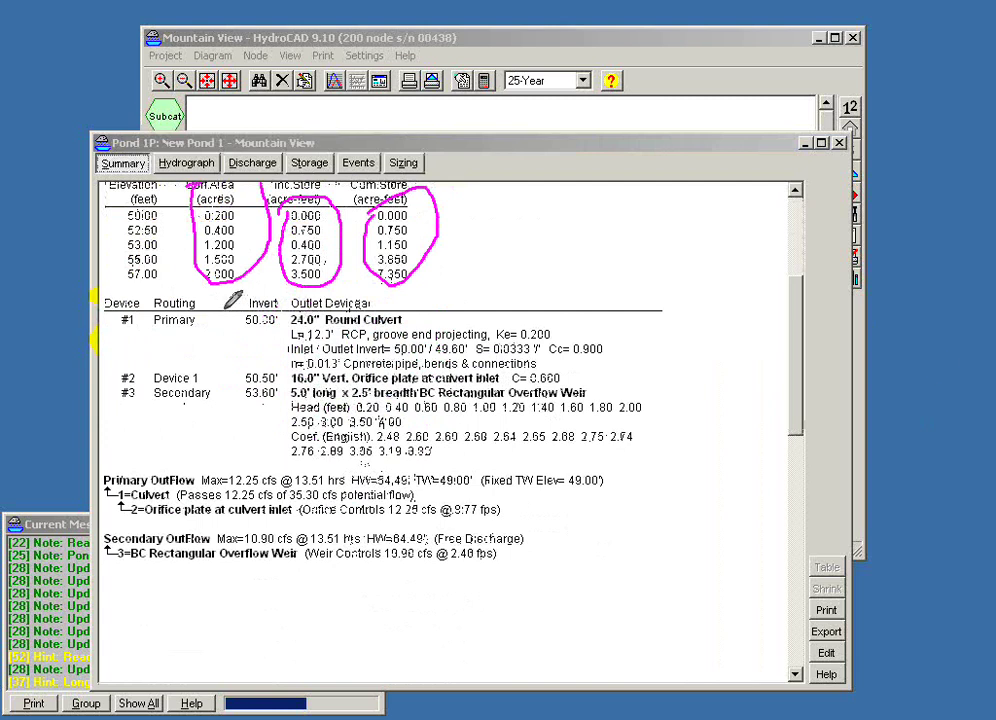
{"action": "mouse_move", "coordinate": [104, 296]}
{"action": "left_mouse_down"}
{"action": "mouse_move", "coordinate": [137, 292]}
{"action": "mouse_move", "coordinate": [148, 302]}
{"action": "mouse_move", "coordinate": [140, 408]}
{"action": "mouse_move", "coordinate": [112, 408]}
{"action": "mouse_move", "coordinate": [108, 298]}
{"action": "left_mouse_up"}
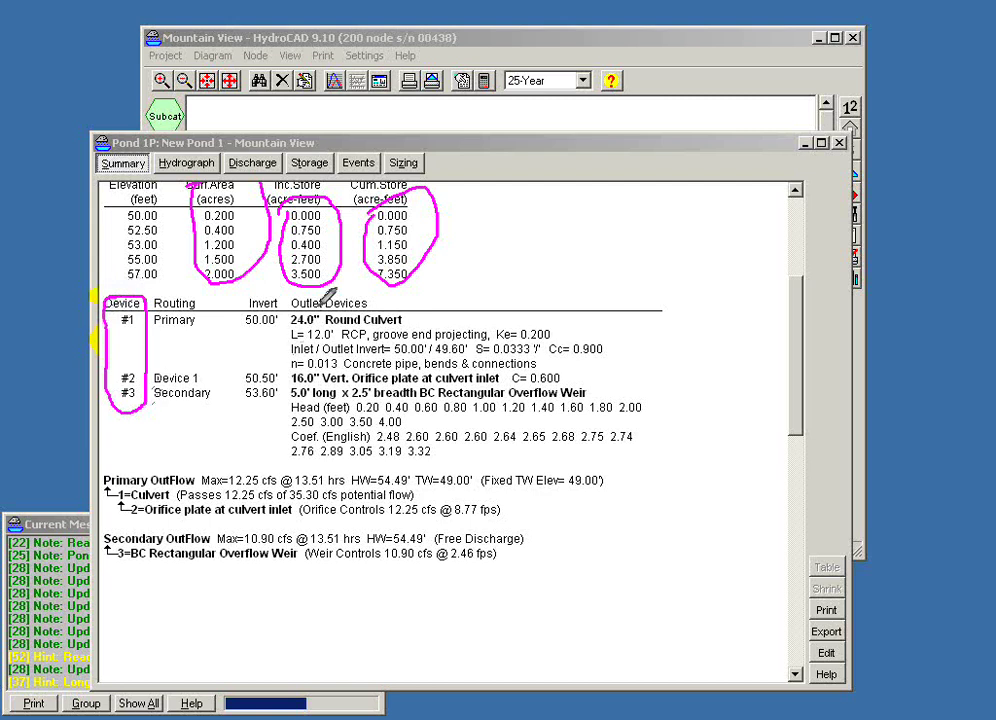
{"action": "mouse_move", "coordinate": [318, 320]}
{"action": "left_mouse_down"}
{"action": "mouse_move", "coordinate": [623, 334]}
{"action": "mouse_move", "coordinate": [553, 358]}
{"action": "mouse_move", "coordinate": [324, 360]}
{"action": "mouse_move", "coordinate": [307, 319]}
{"action": "mouse_move", "coordinate": [316, 317]}
{"action": "mouse_move", "coordinate": [303, 356]}
{"action": "mouse_move", "coordinate": [322, 357]}
{"action": "mouse_move", "coordinate": [308, 367]}
{"action": "mouse_move", "coordinate": [461, 366]}
{"action": "mouse_move", "coordinate": [291, 385]}
{"action": "mouse_move", "coordinate": [568, 383]}
{"action": "mouse_move", "coordinate": [602, 444]}
{"action": "mouse_move", "coordinate": [429, 451]}
{"action": "mouse_move", "coordinate": [309, 442]}
{"action": "mouse_move", "coordinate": [296, 385]}
{"action": "left_mouse_up"}
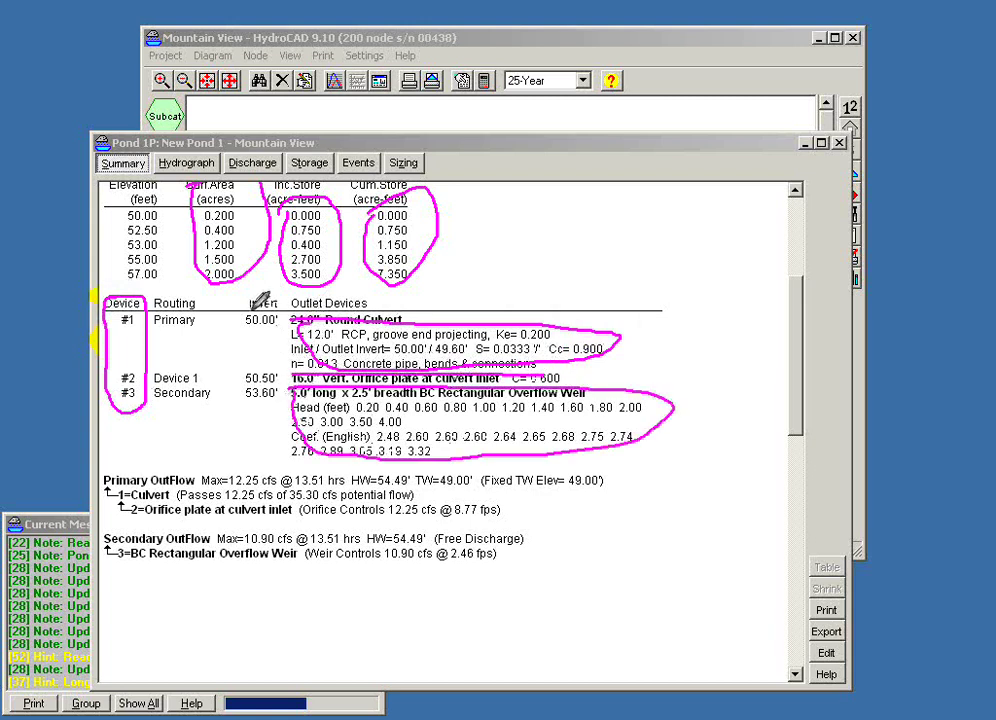
{"action": "mouse_move", "coordinate": [250, 305]}
{"action": "left_mouse_down"}
{"action": "mouse_move", "coordinate": [283, 308]}
{"action": "mouse_move", "coordinate": [283, 378]}
{"action": "mouse_move", "coordinate": [240, 394]}
{"action": "mouse_move", "coordinate": [240, 302]}
{"action": "left_mouse_up"}
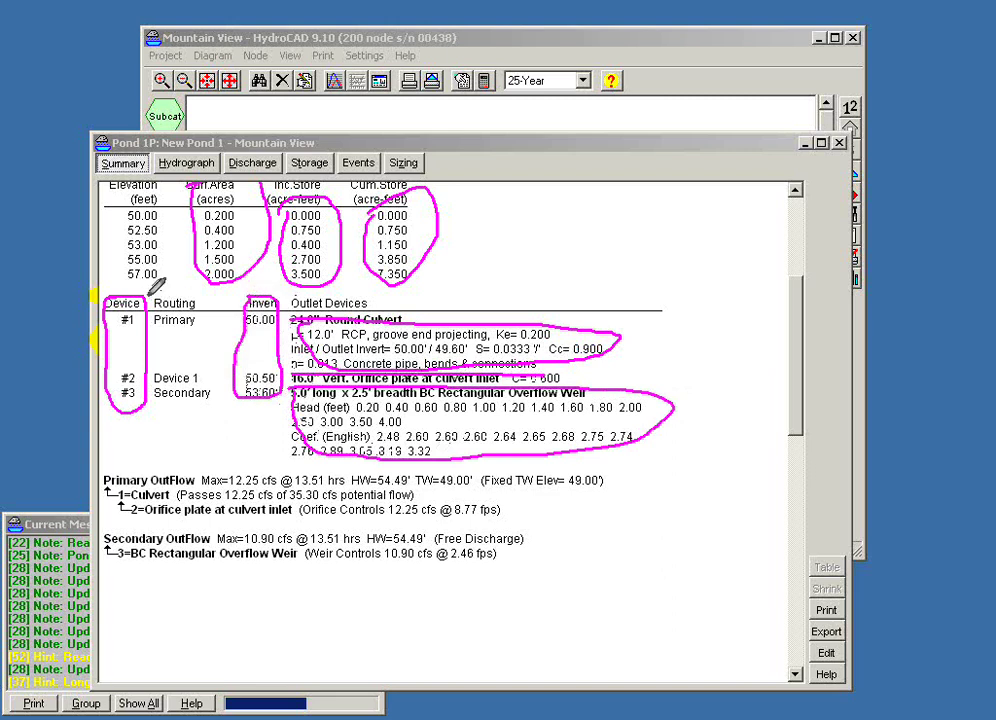
Circle the Routing column, marking Primary, Device 1 and Secondary.
{"action": "mouse_move", "coordinate": [152, 300]}
{"action": "left_mouse_down"}
{"action": "mouse_move", "coordinate": [207, 301]}
{"action": "mouse_move", "coordinate": [221, 348]}
{"action": "mouse_move", "coordinate": [214, 409]}
{"action": "mouse_move", "coordinate": [156, 388]}
{"action": "left_mouse_up"}
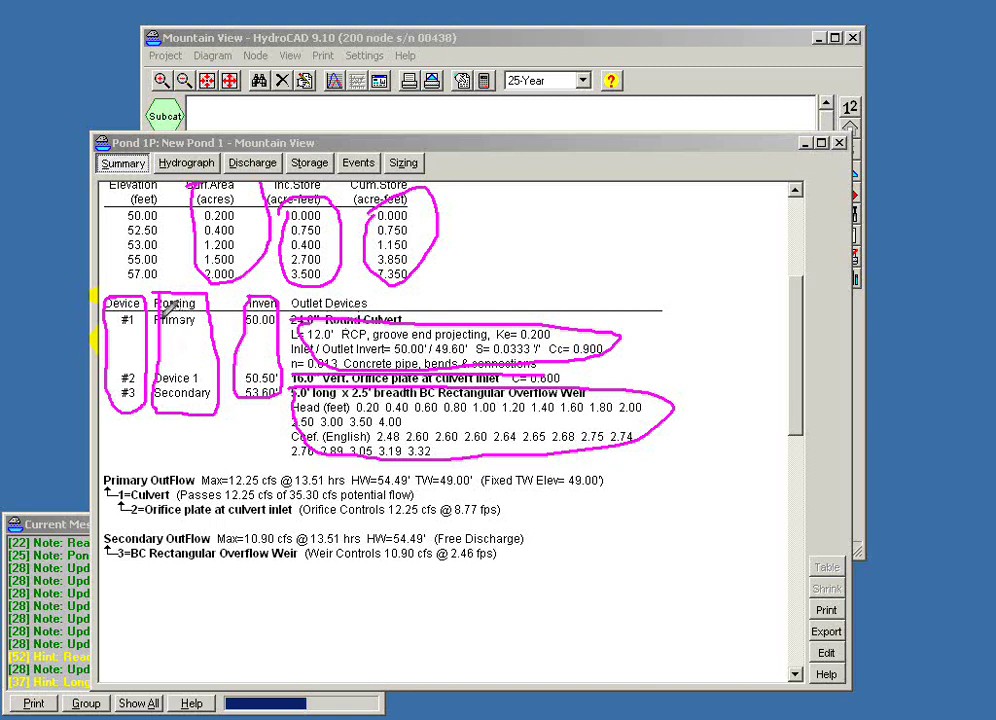
{"action": "mouse_move", "coordinate": [170, 306]}
{"action": "left_mouse_down"}
{"action": "mouse_move", "coordinate": [155, 320]}
{"action": "mouse_move", "coordinate": [172, 304]}
{"action": "left_mouse_up"}
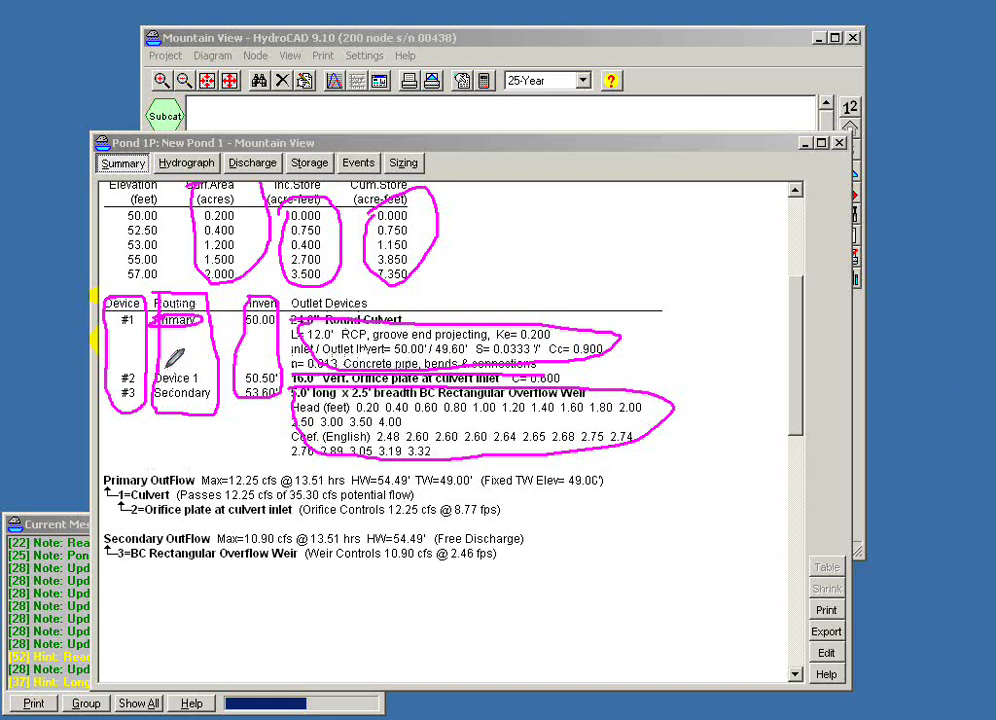
{"action": "mouse_move", "coordinate": [150, 358]}
{"action": "left_mouse_down"}
{"action": "mouse_move", "coordinate": [184, 357]}
{"action": "mouse_move", "coordinate": [182, 324]}
{"action": "mouse_move", "coordinate": [173, 334]}
{"action": "mouse_move", "coordinate": [190, 333]}
{"action": "mouse_move", "coordinate": [183, 372]}
{"action": "left_mouse_up"}
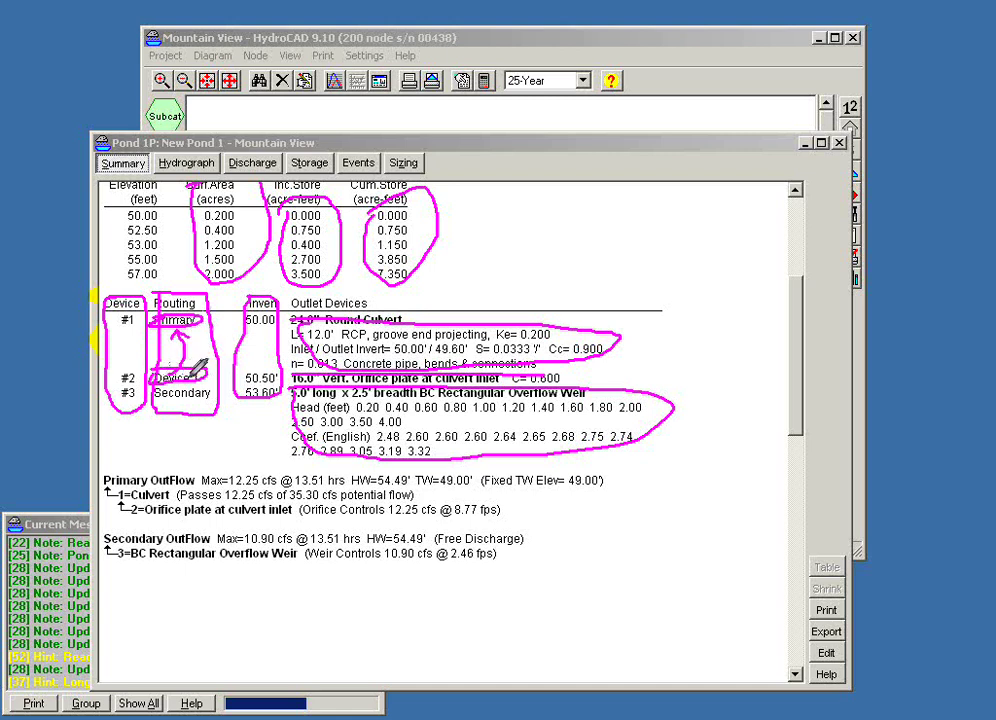
{"action": "mouse_move", "coordinate": [197, 370]}
{"action": "left_mouse_down"}
{"action": "mouse_move", "coordinate": [150, 385]}
{"action": "mouse_move", "coordinate": [223, 384]}
{"action": "mouse_move", "coordinate": [219, 407]}
{"action": "mouse_move", "coordinate": [178, 405]}
{"action": "left_mouse_up"}
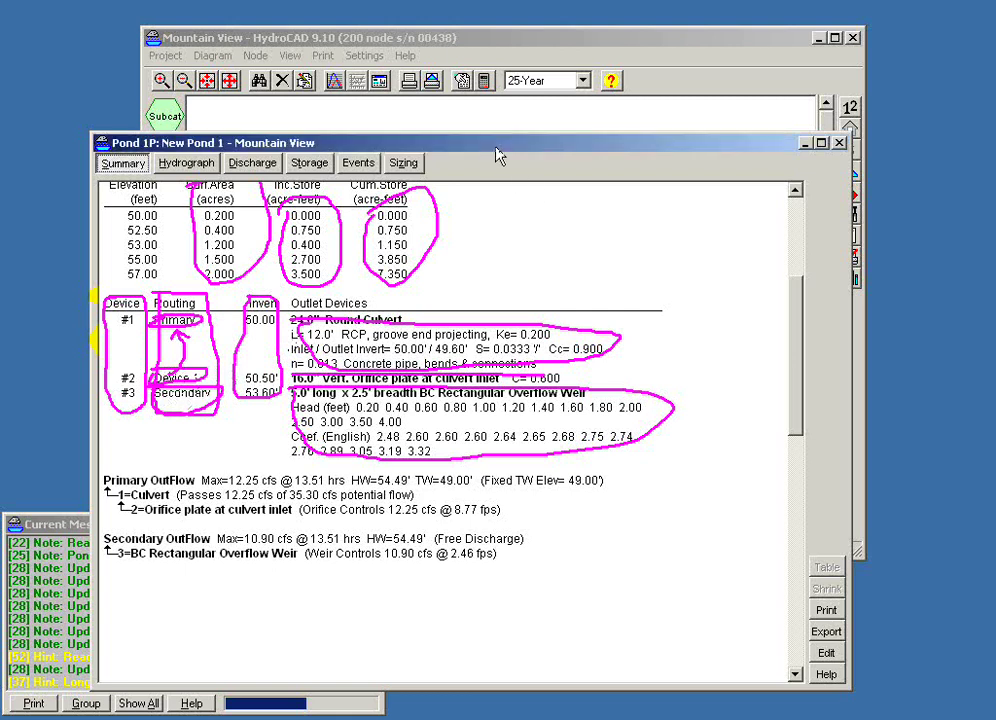
Move the Pond 1P report aside and erase the magenta annotations.
{"action": "left_click_drag", "start_coordinate": [497, 149], "coordinate": [479, 415]}
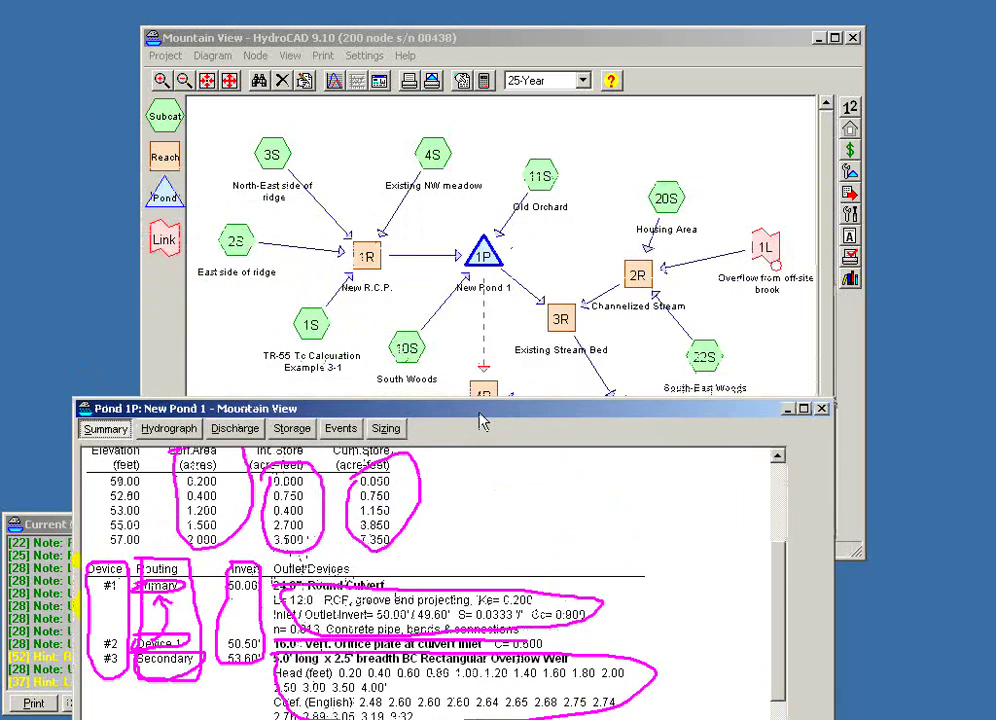
{"action": "mouse_move", "coordinate": [484, 375]}
{"action": "key", "text": "e"}
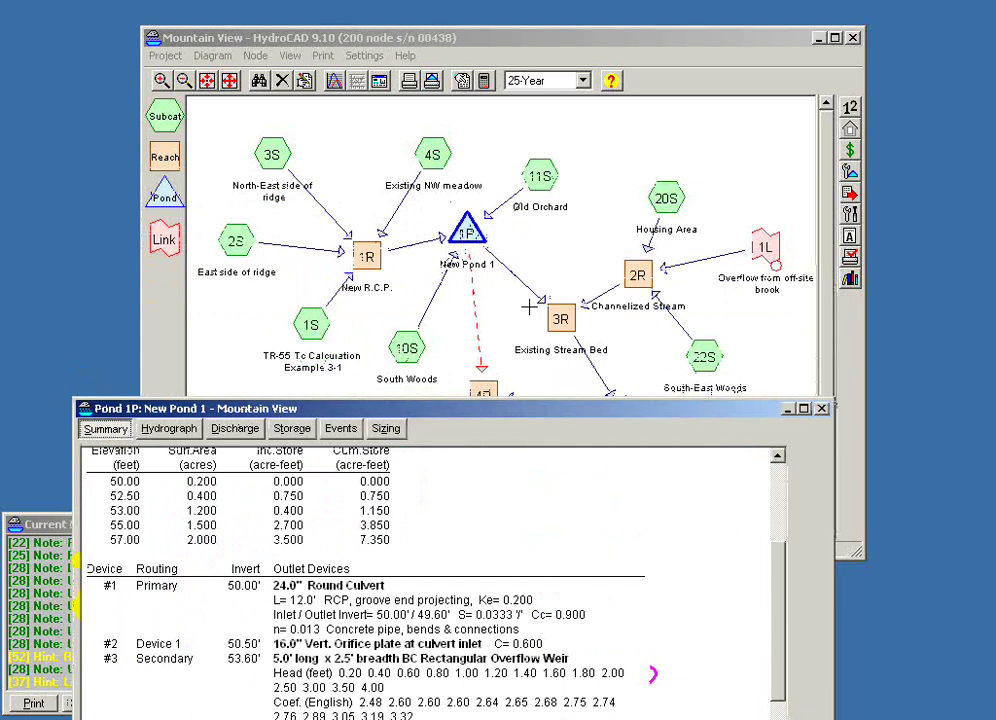
Raise the Pond 1P report to show primary 12.25 cfs and secondary 10.90 cfs outflows.
{"action": "left_click", "coordinate": [545, 290]}
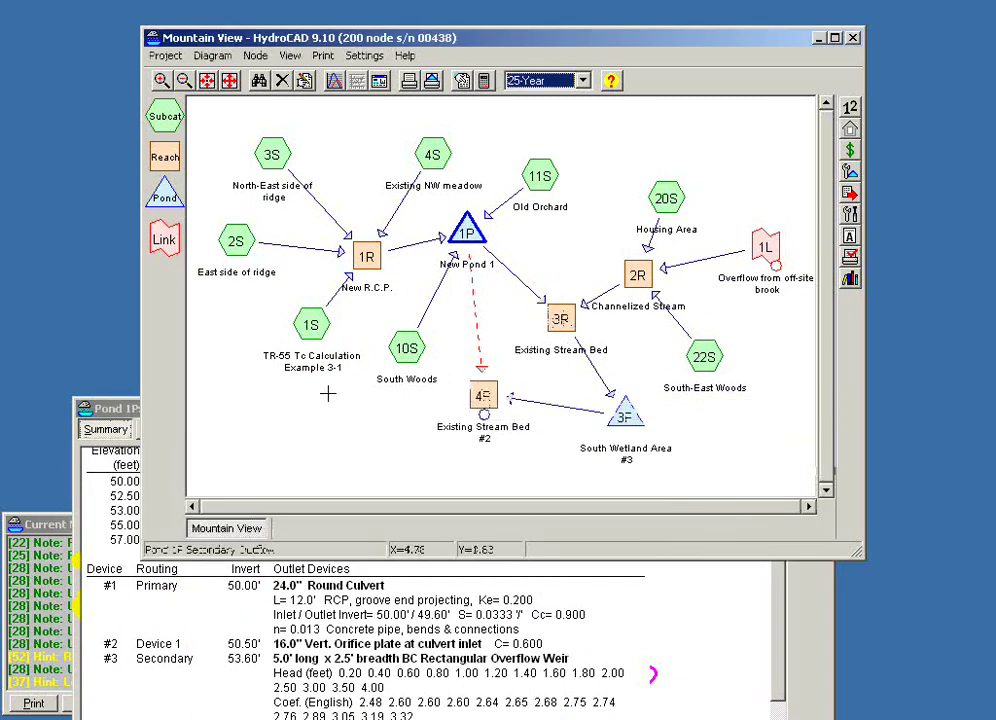
{"action": "left_click", "coordinate": [131, 412]}
{"action": "left_click_drag", "start_coordinate": [131, 412], "coordinate": [120, 153]}
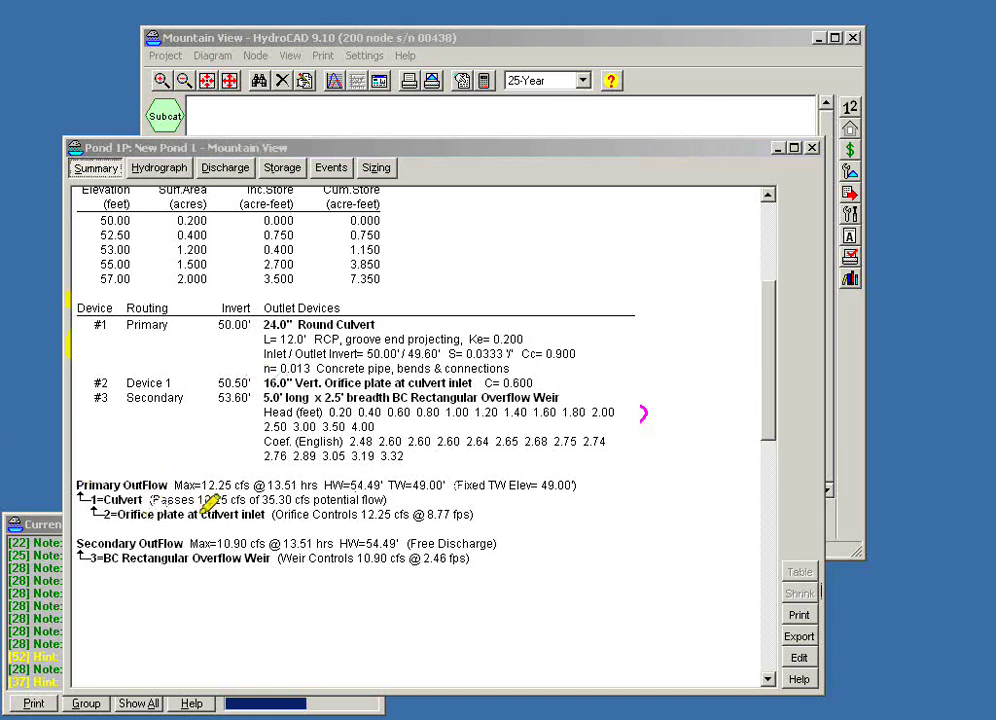
Highlight the Primary OutFlow, 1=Culvert, orifice plate and Secondary OutFlow weir lines, then scroll the summary to the top.
{"action": "left_click_drag", "start_coordinate": [79, 487], "coordinate": [155, 487]}
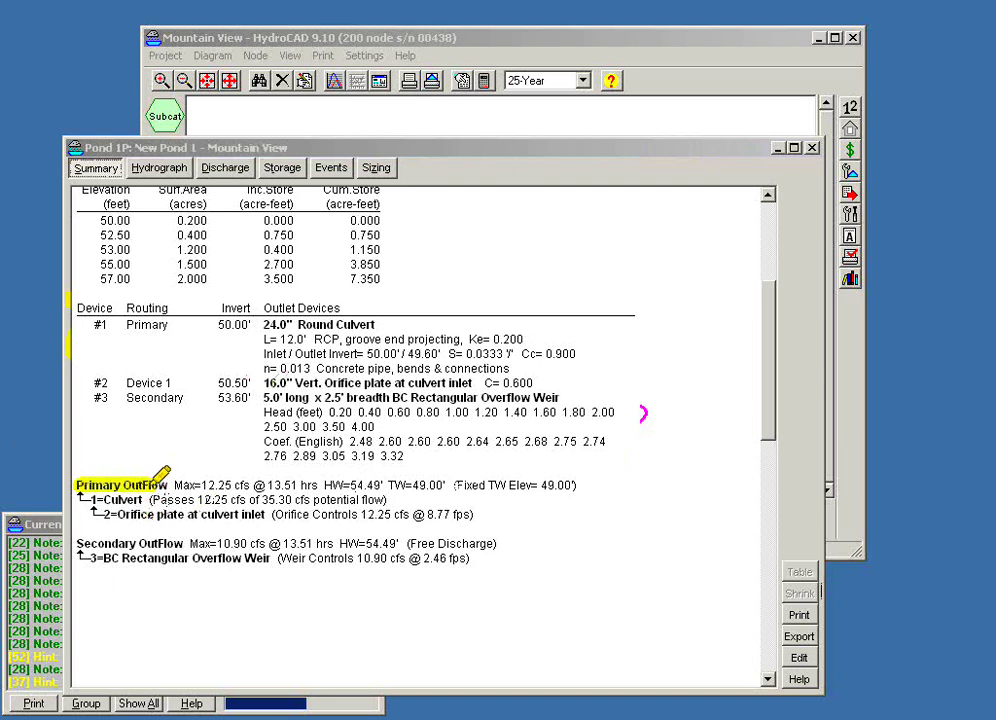
{"action": "left_click_drag", "start_coordinate": [80, 499], "coordinate": [134, 496]}
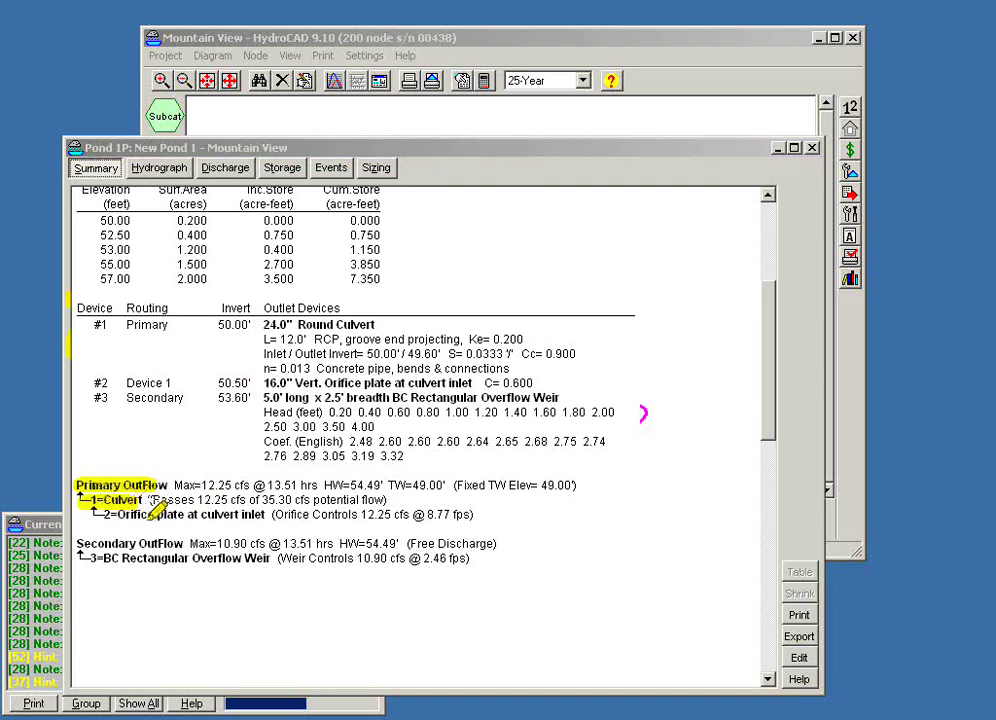
{"action": "left_click_drag", "start_coordinate": [92, 514], "coordinate": [265, 513]}
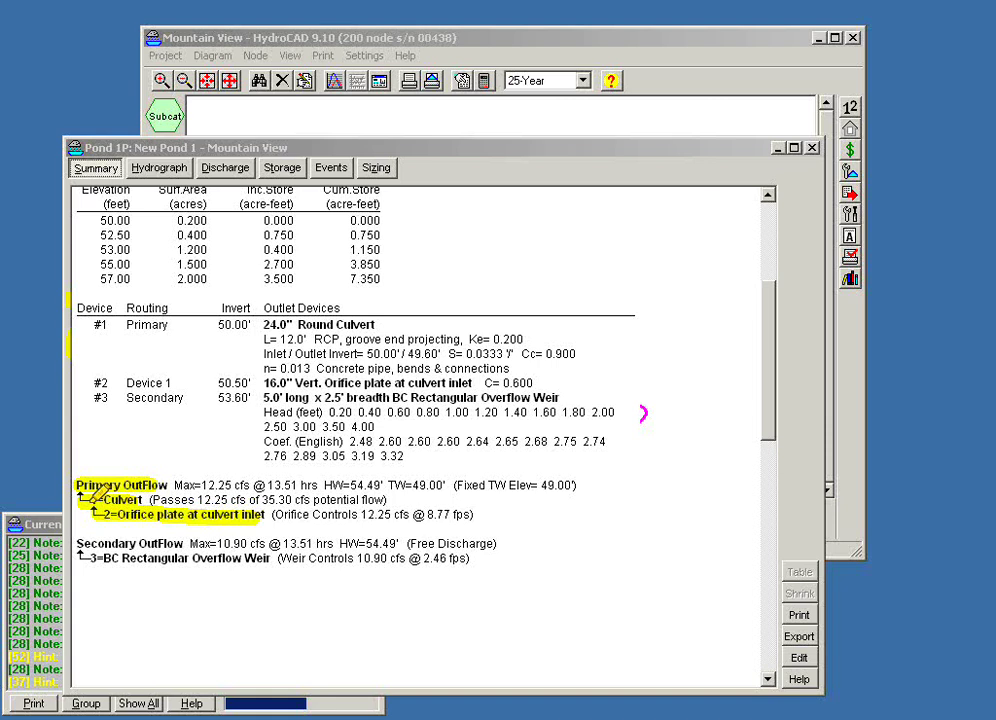
{"action": "left_click_drag", "start_coordinate": [78, 544], "coordinate": [180, 544]}
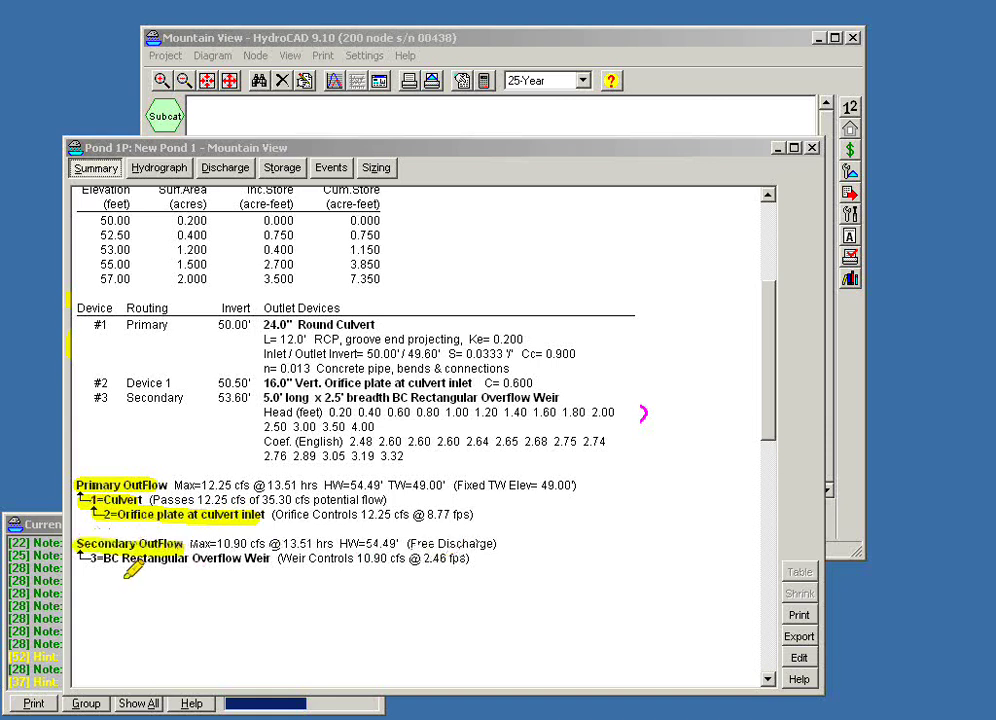
{"action": "left_click_drag", "start_coordinate": [80, 558], "coordinate": [203, 557]}
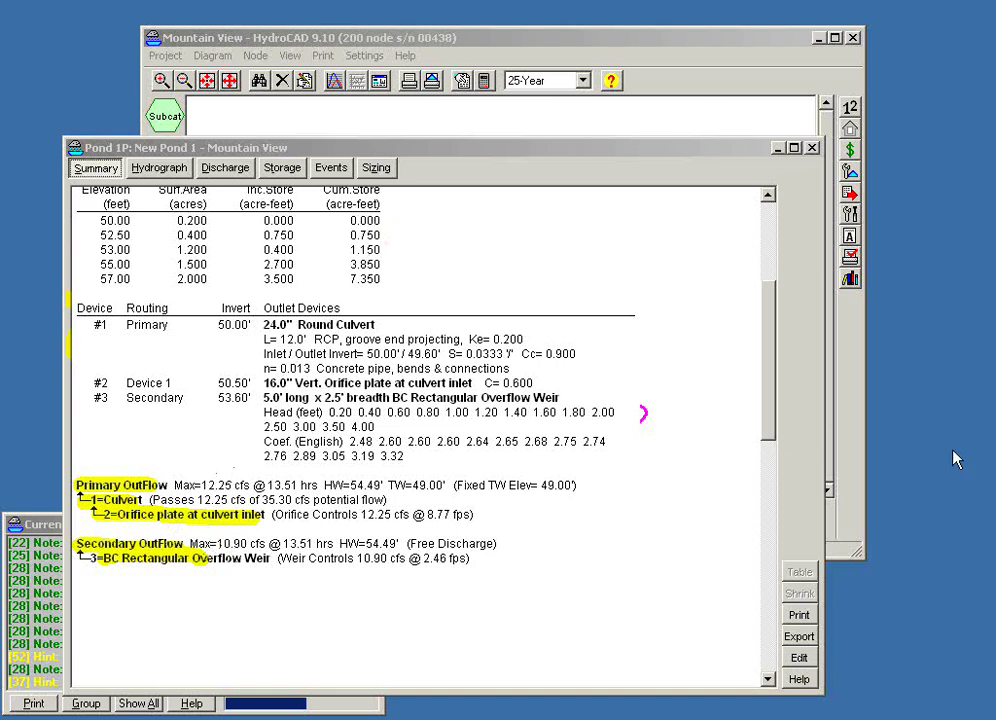
{"action": "left_click_drag", "start_coordinate": [773, 414], "coordinate": [775, 233]}
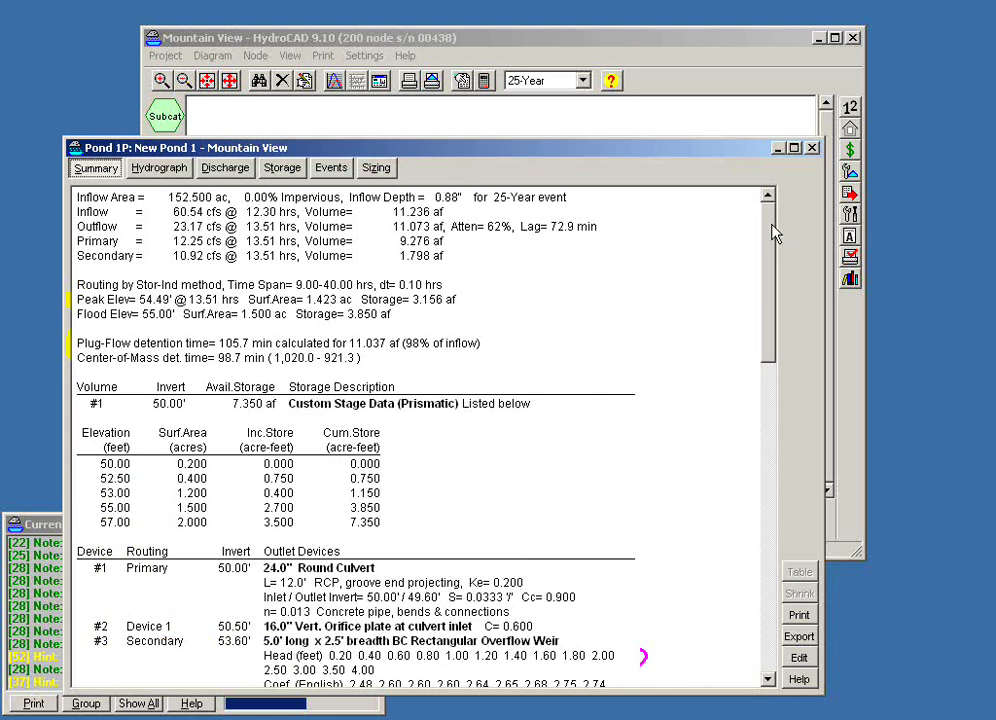
Review Pond 1P's inflow/outflow hydrograph and its stage-discharge chart in 3D and back in 2D.
{"action": "left_click", "coordinate": [611, 80]}
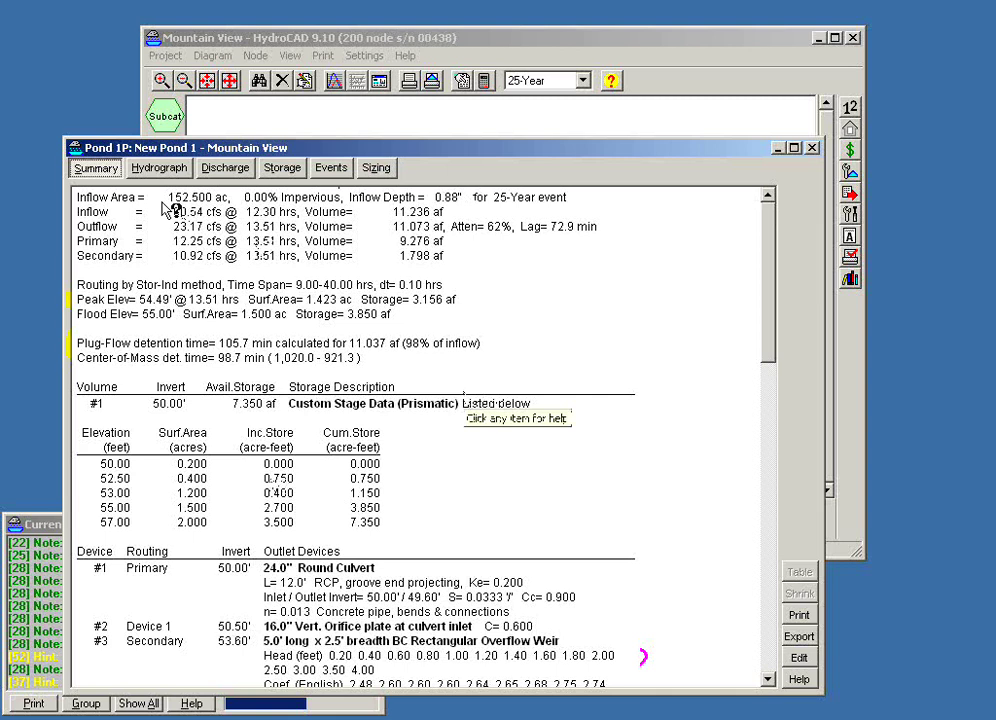
{"action": "left_click", "coordinate": [157, 168]}
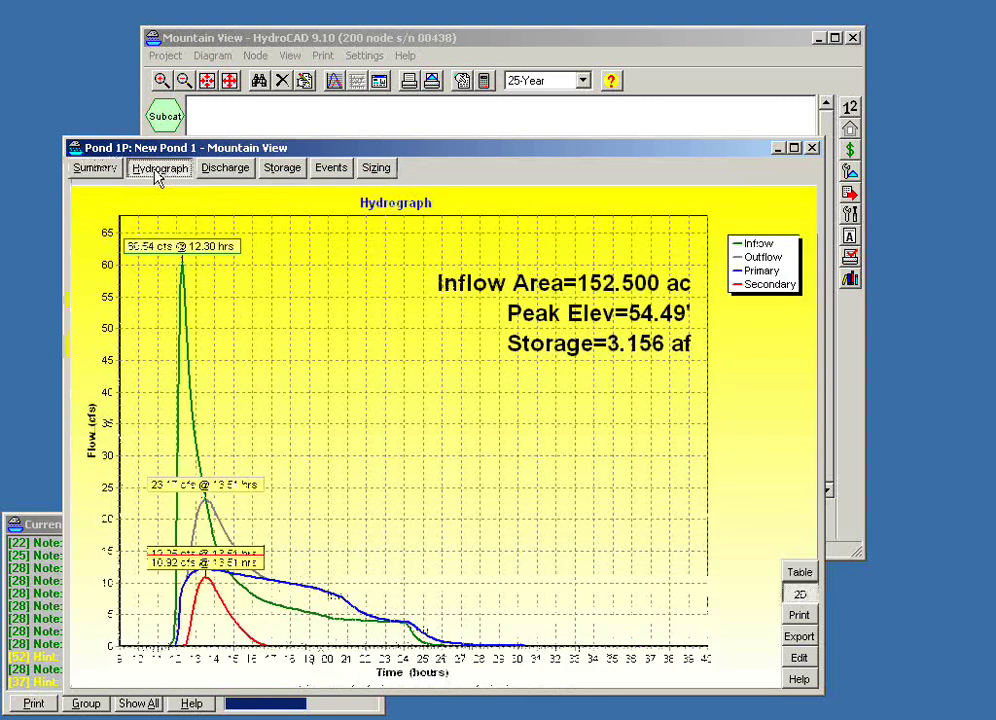
{"action": "left_click", "coordinate": [223, 170]}
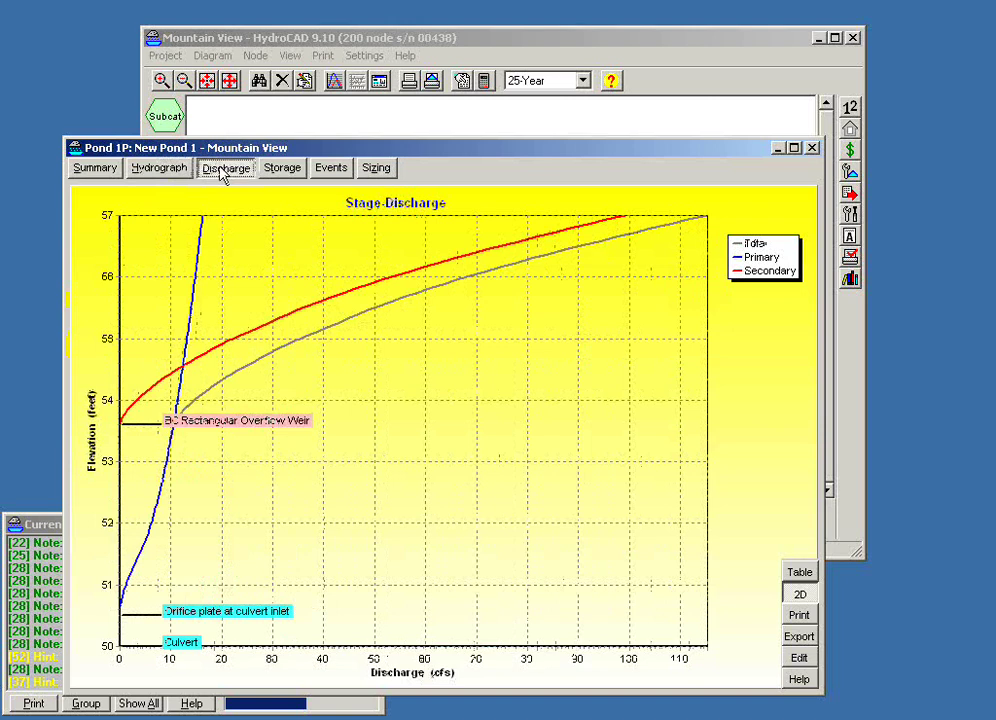
{"action": "left_click", "coordinate": [800, 595]}
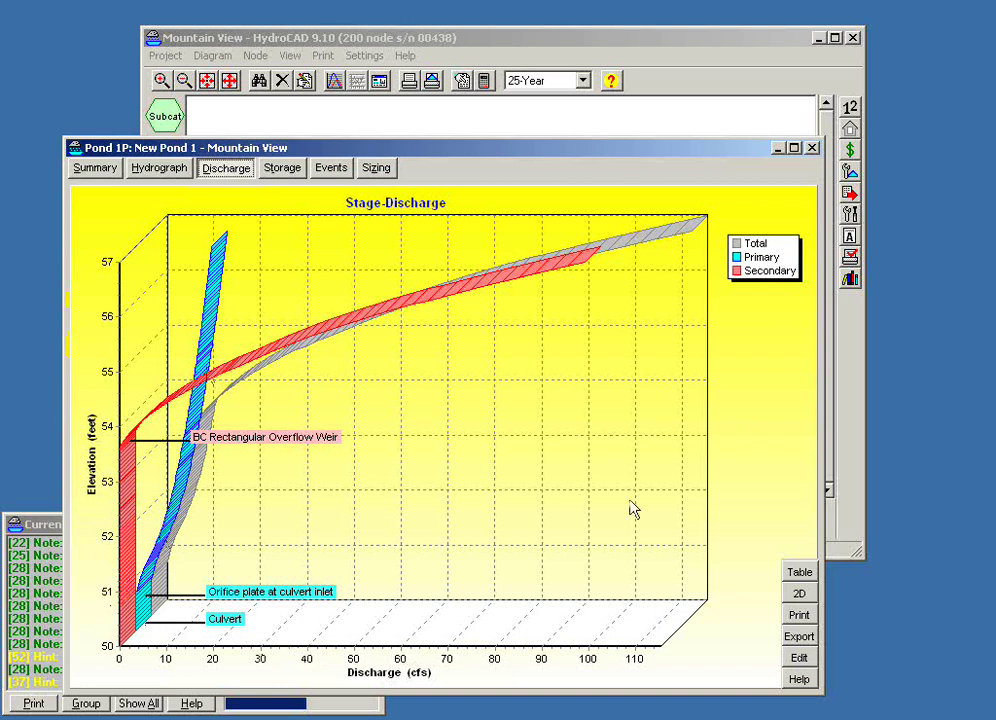
{"action": "left_click", "coordinate": [798, 598]}
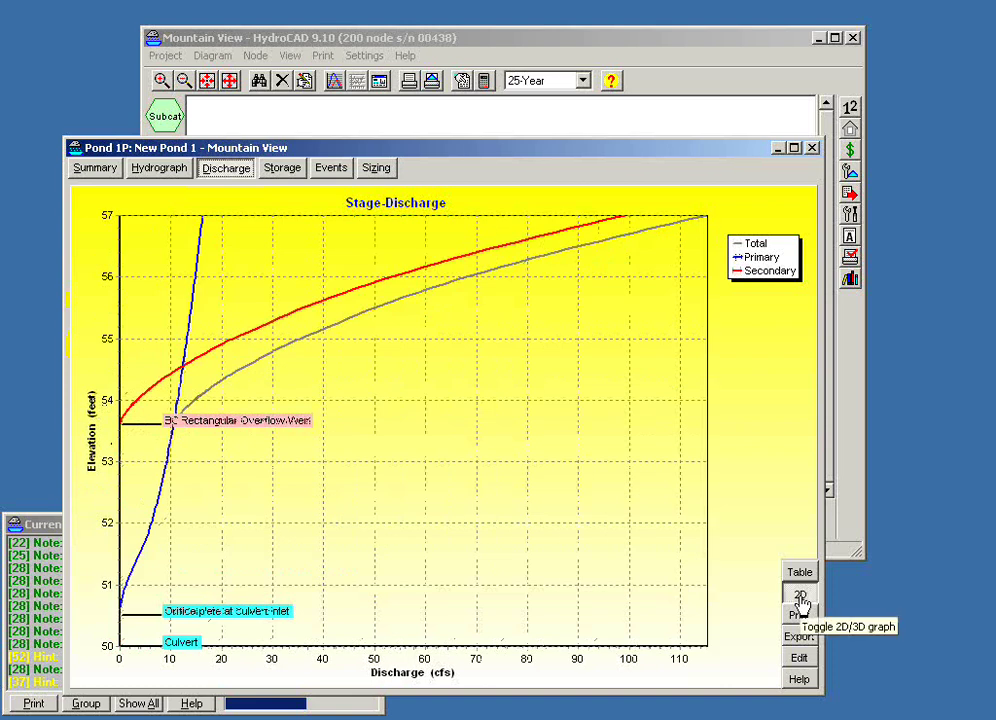
View the stage-discharge table, the 3D stage-discharge graph, the stage-area-storage chart and the storm events table.
{"action": "left_click", "coordinate": [230, 177]}
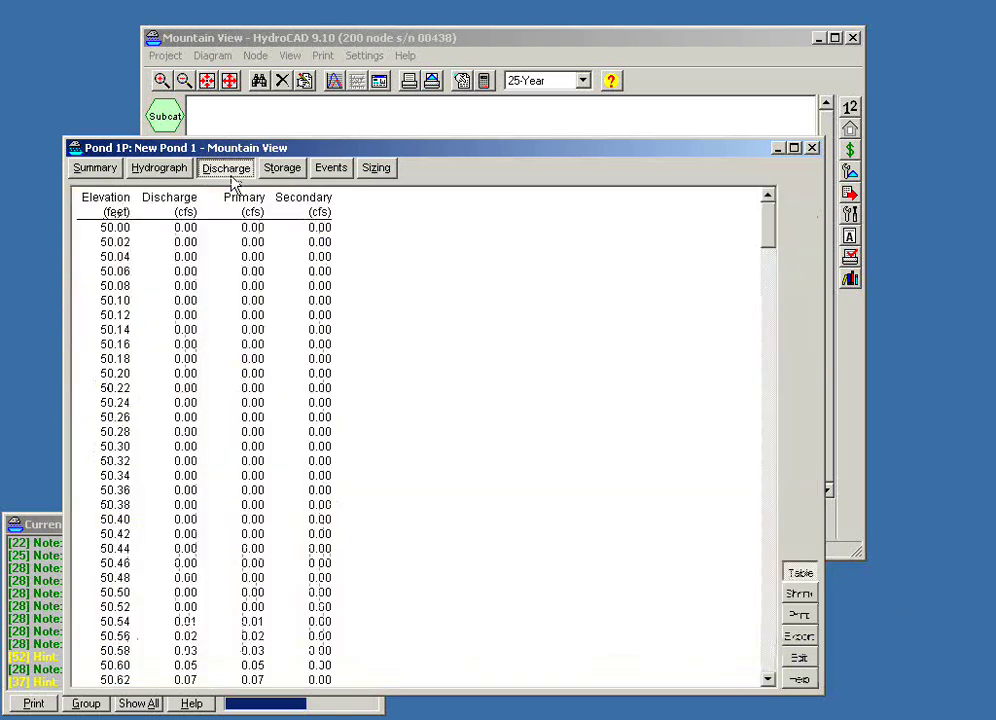
{"action": "left_click", "coordinate": [222, 170]}
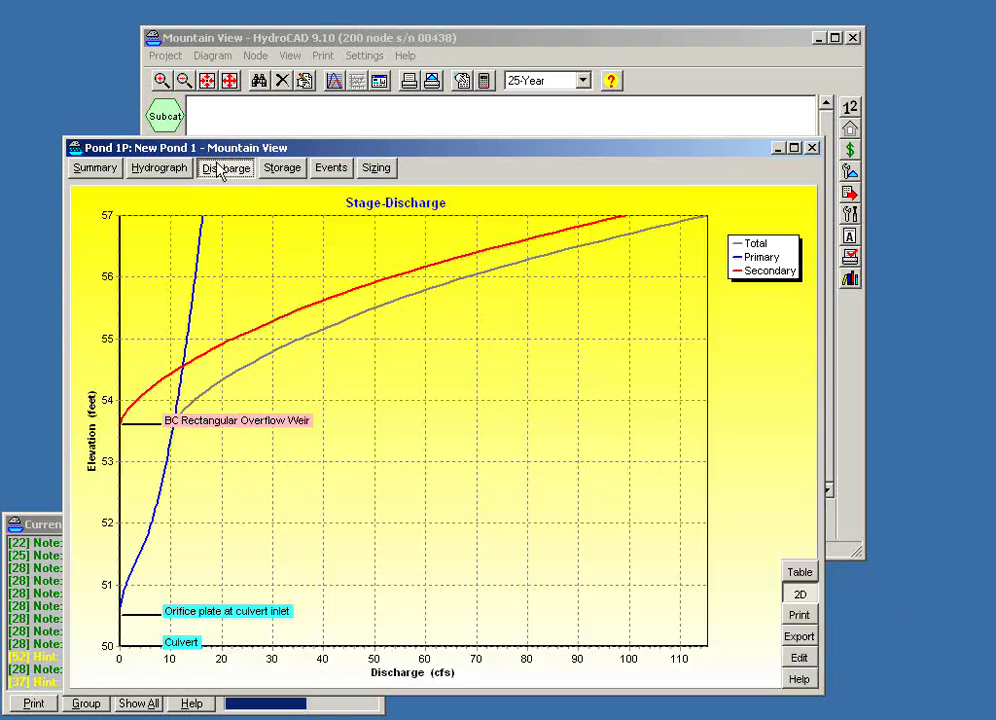
{"action": "left_click", "coordinate": [798, 596]}
{"action": "left_click", "coordinate": [281, 169]}
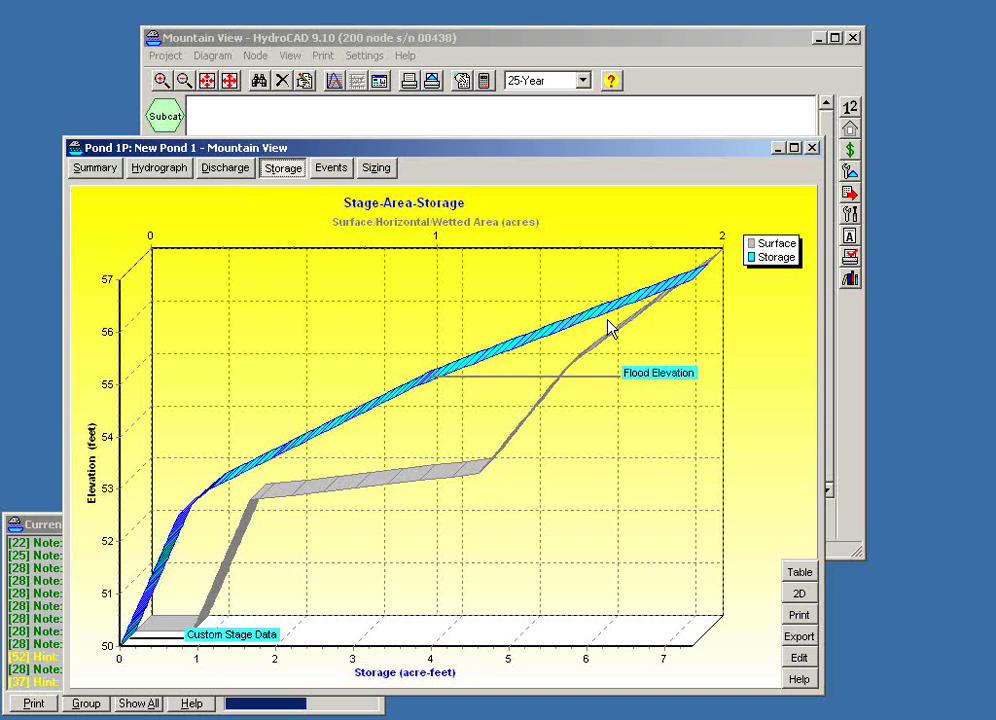
{"action": "left_click", "coordinate": [333, 170]}
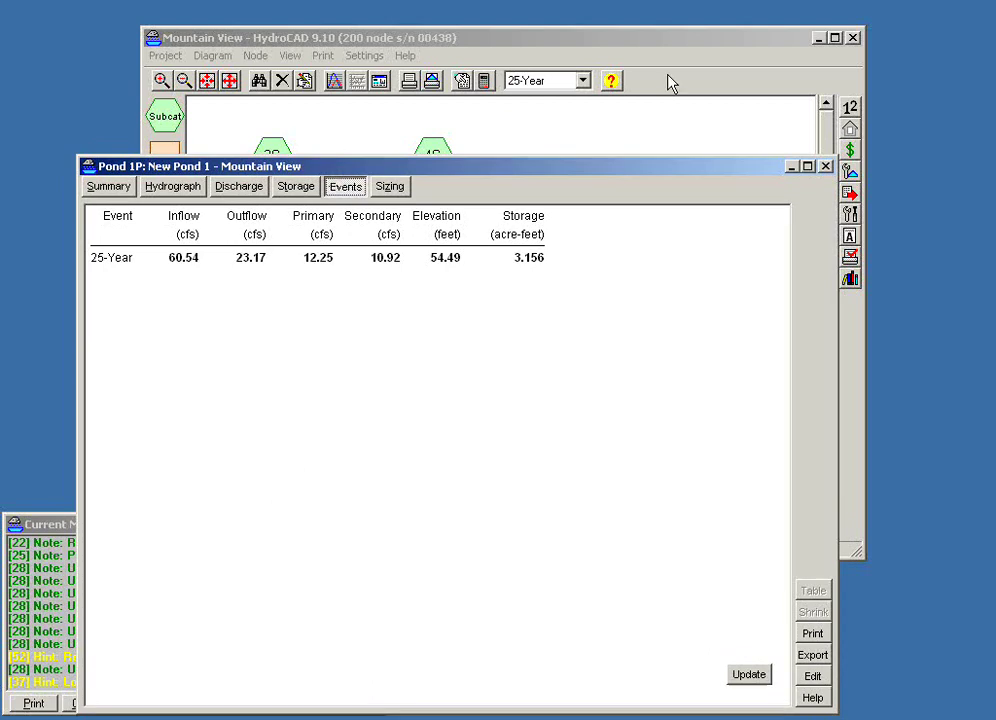
Select the 10-Year storm, update all events for 2- to 100-Year results, and view the pond sizing chart.
{"action": "left_click", "coordinate": [583, 81]}
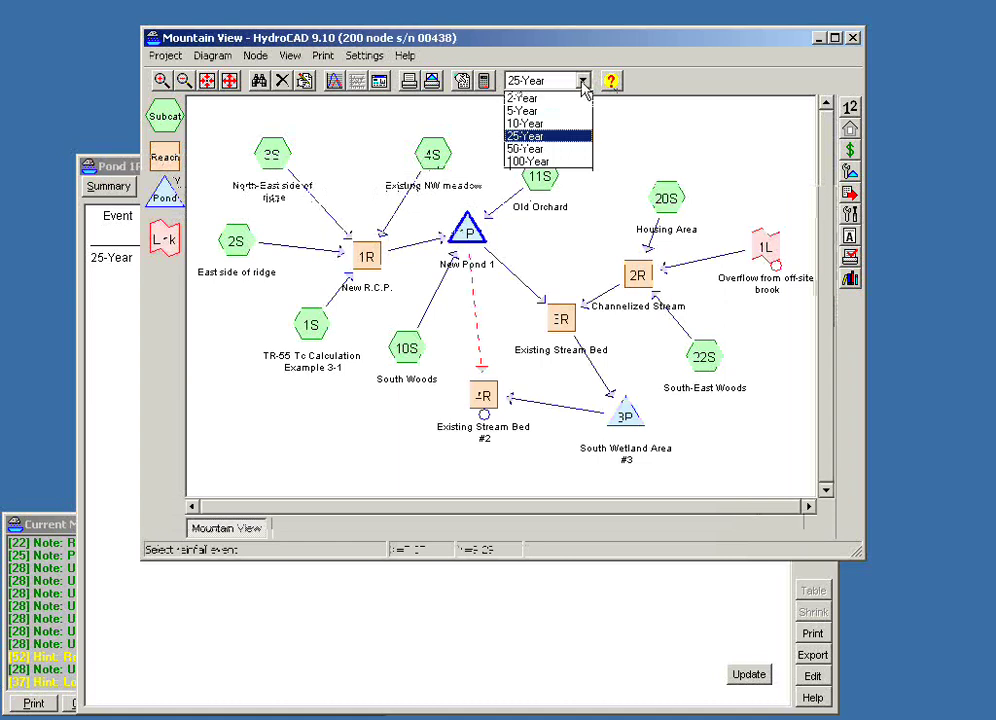
{"action": "left_click", "coordinate": [517, 123]}
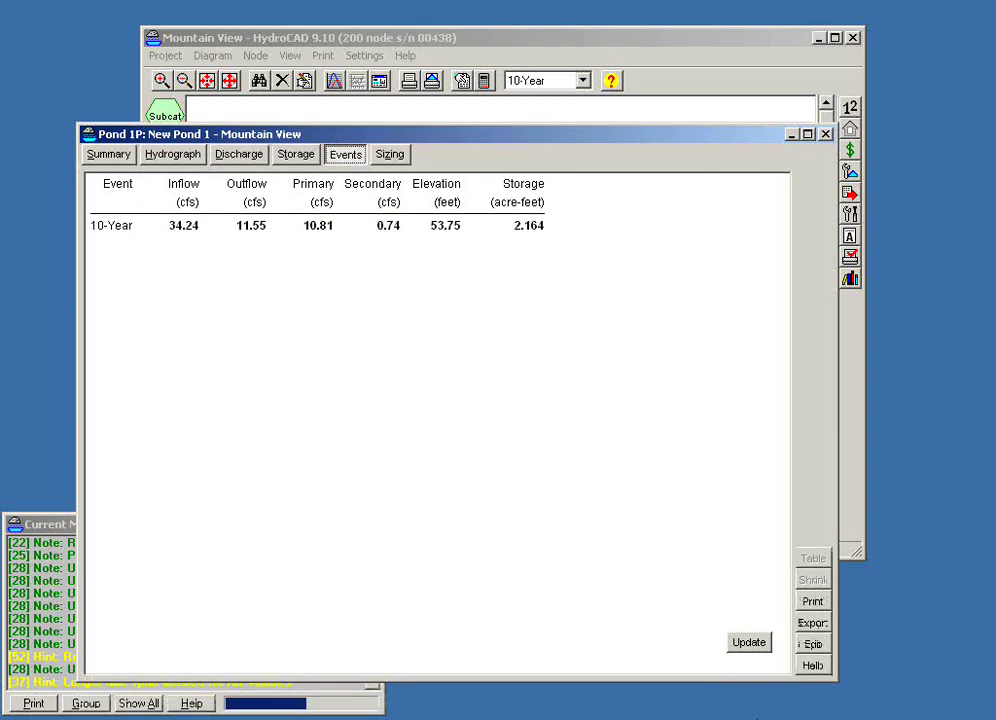
{"action": "left_click", "coordinate": [748, 647]}
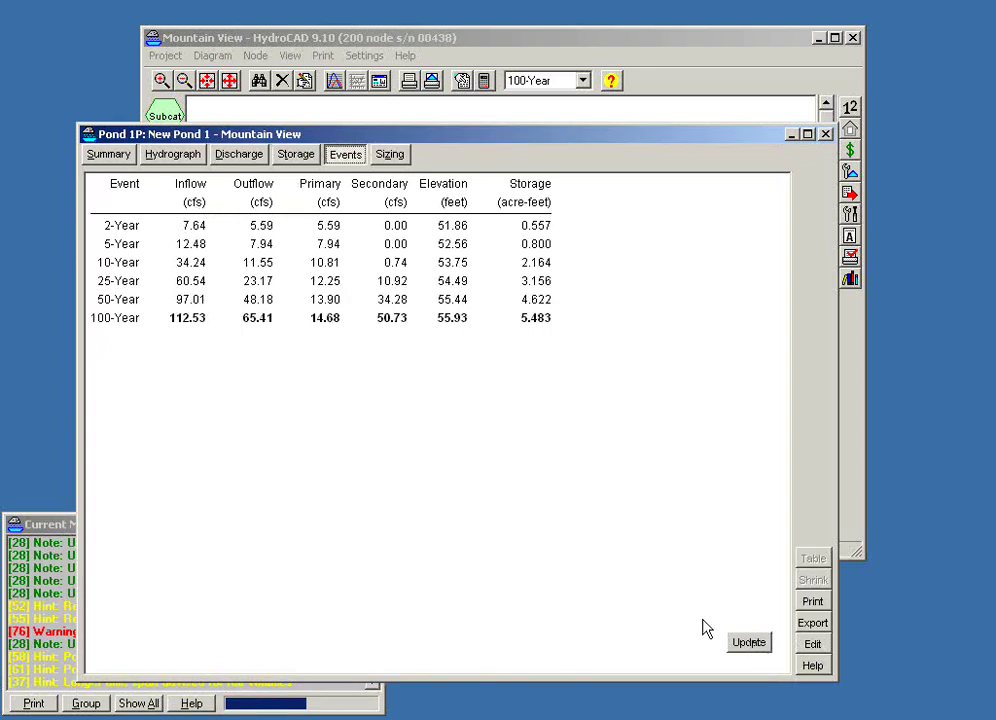
{"action": "left_click", "coordinate": [390, 157]}
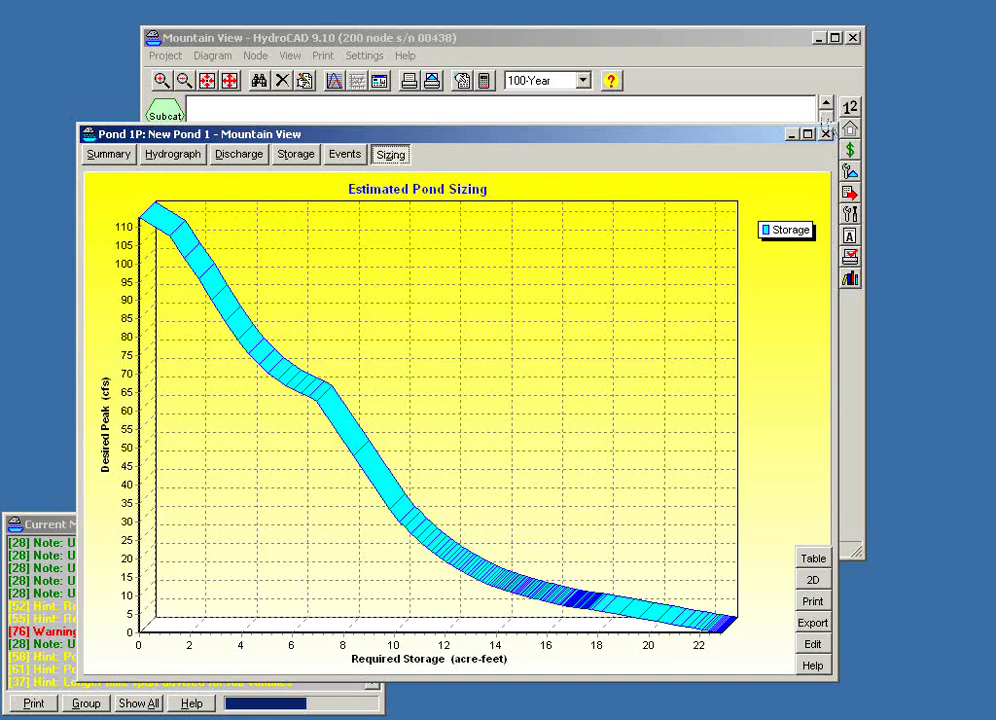
Trace a 60 cfs desired peak across the sizing curve to about 7.5 acre-feet, then show the 100-Year hydrograph.
{"action": "left_click", "coordinate": [826, 130]}
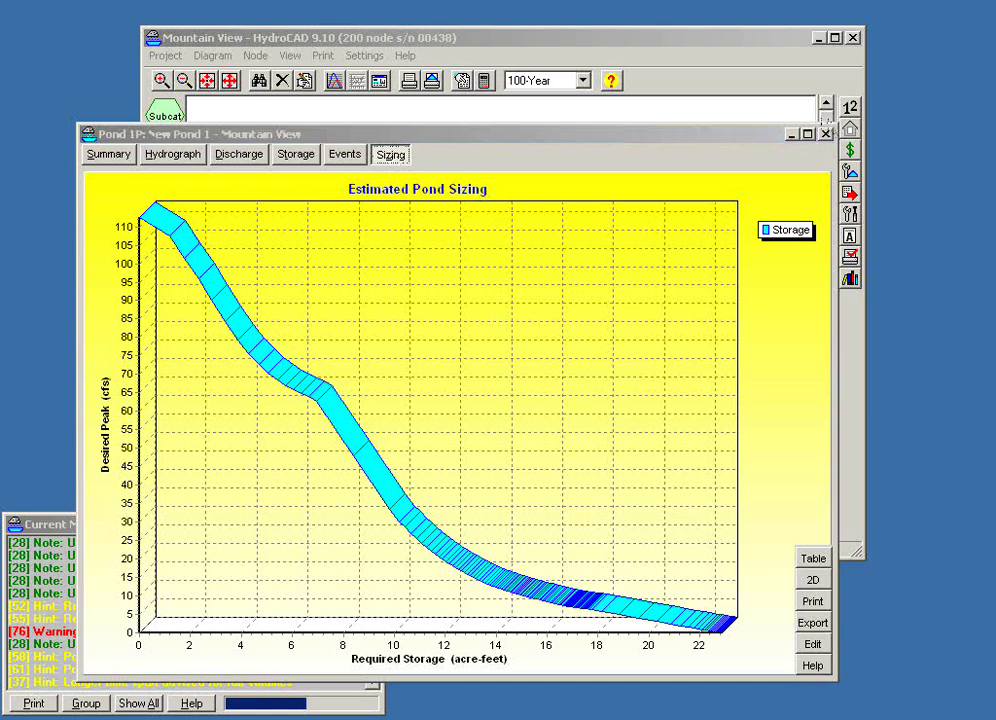
{"action": "left_click", "coordinate": [120, 397]}
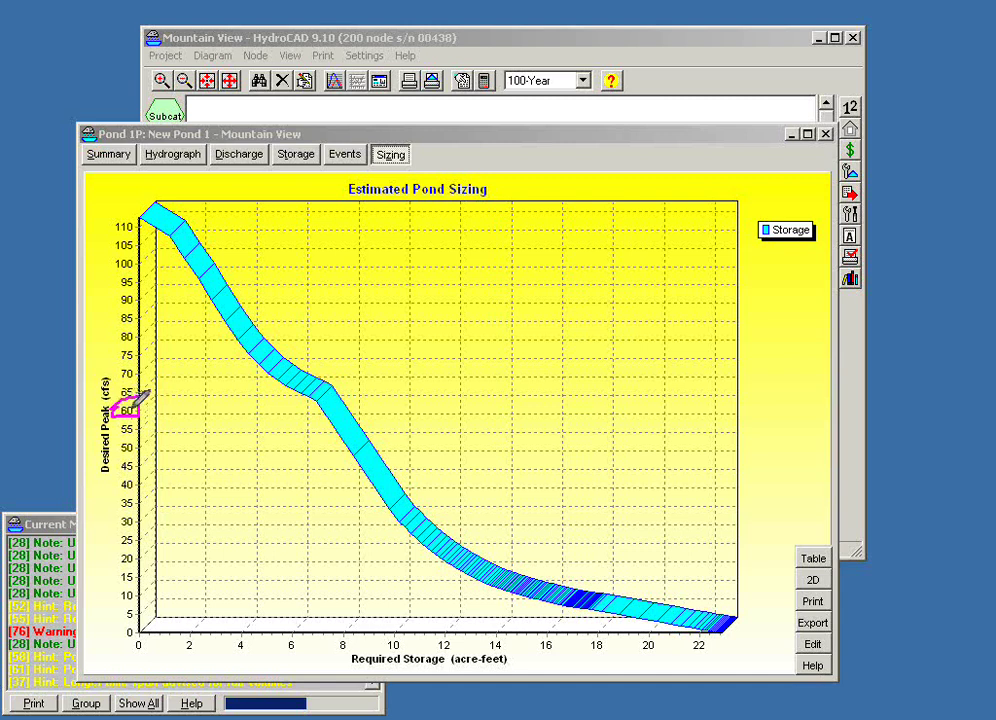
{"action": "mouse_move", "coordinate": [133, 398]}
{"action": "left_mouse_down"}
{"action": "mouse_move", "coordinate": [334, 397]}
{"action": "mouse_move", "coordinate": [330, 632]}
{"action": "mouse_move", "coordinate": [462, 645]}
{"action": "mouse_move", "coordinate": [512, 664]}
{"action": "mouse_move", "coordinate": [400, 668]}
{"action": "mouse_move", "coordinate": [342, 644]}
{"action": "left_mouse_up"}
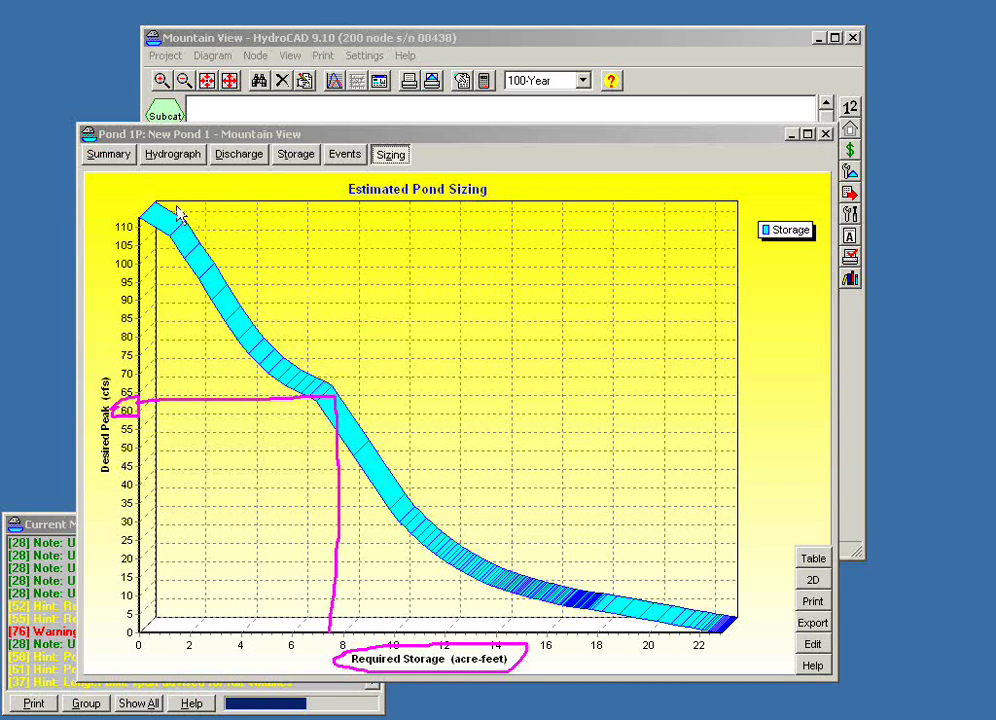
{"action": "left_click", "coordinate": [158, 158]}
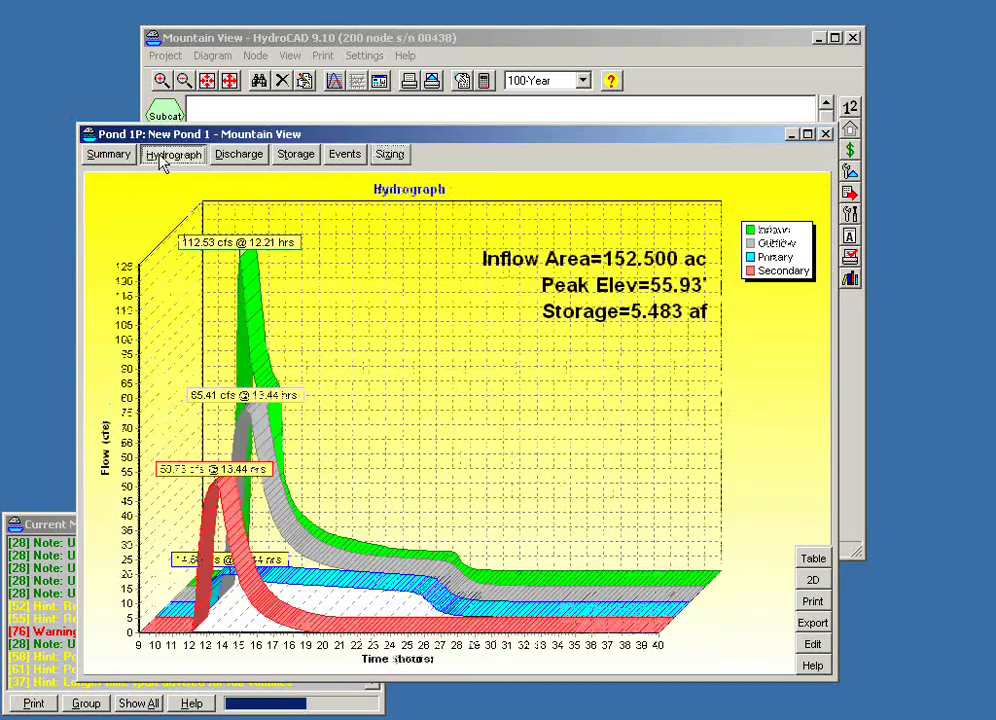
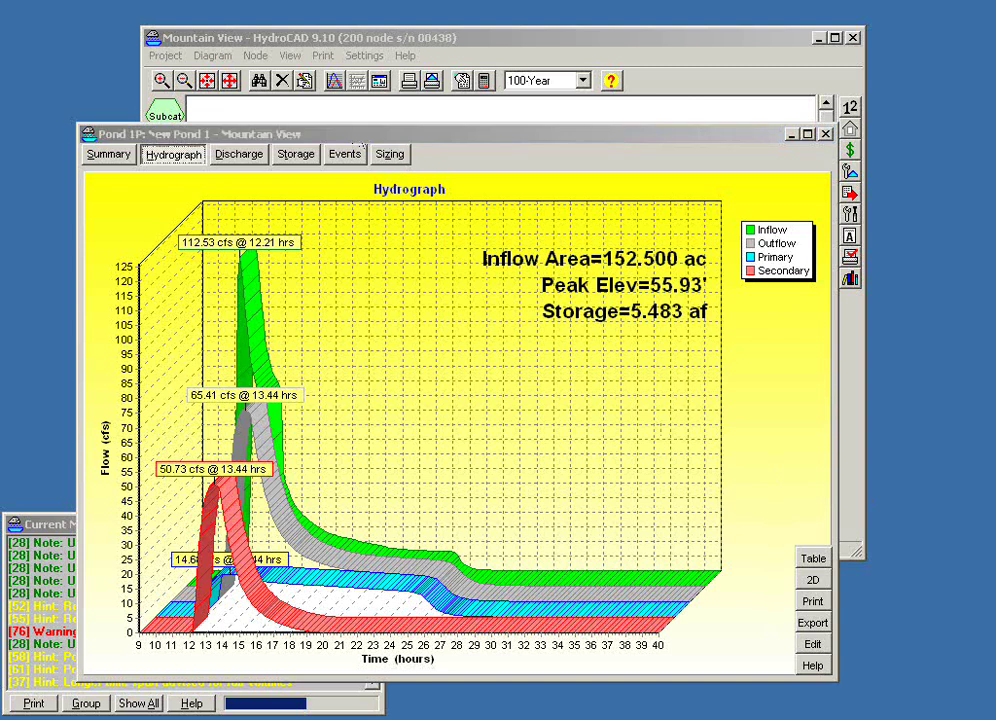
Review Pond 1P's Storage, Outlets, Tailwater and Advanced settings (Flood Elev 55.00 ft), then open its Notes page.
{"action": "mouse_move", "coordinate": [870, 575]}
{"action": "left_mouse_down"}
{"action": "mouse_move", "coordinate": [869, 693]}
{"action": "mouse_move", "coordinate": [784, 687]}
{"action": "mouse_move", "coordinate": [779, 579]}
{"action": "mouse_move", "coordinate": [800, 532]}
{"action": "left_mouse_up"}
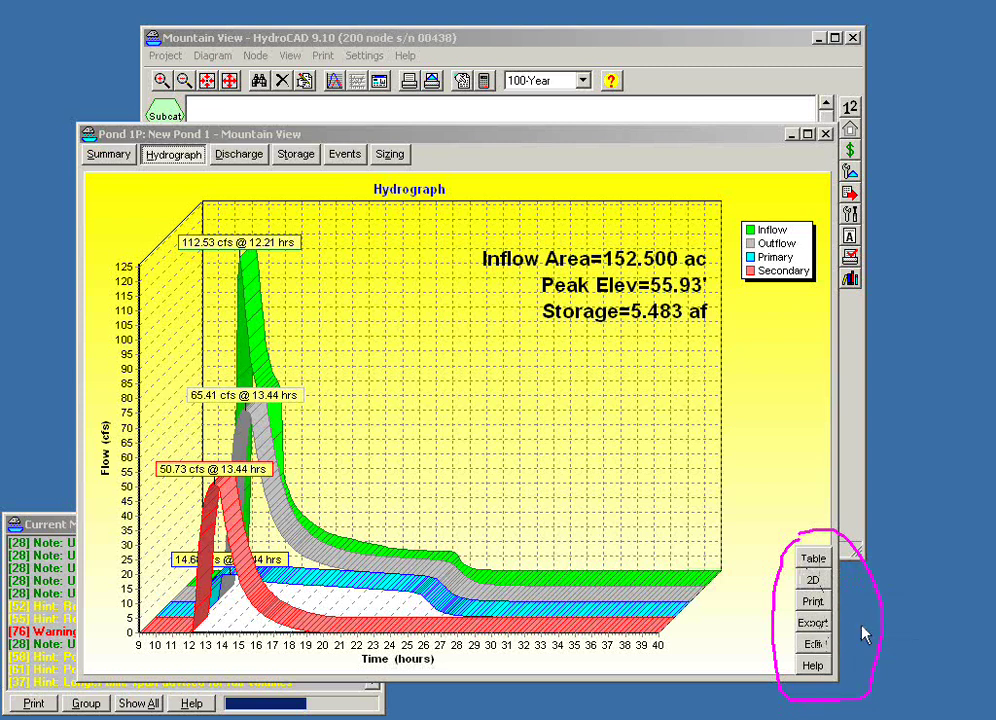
{"action": "left_click", "coordinate": [813, 644]}
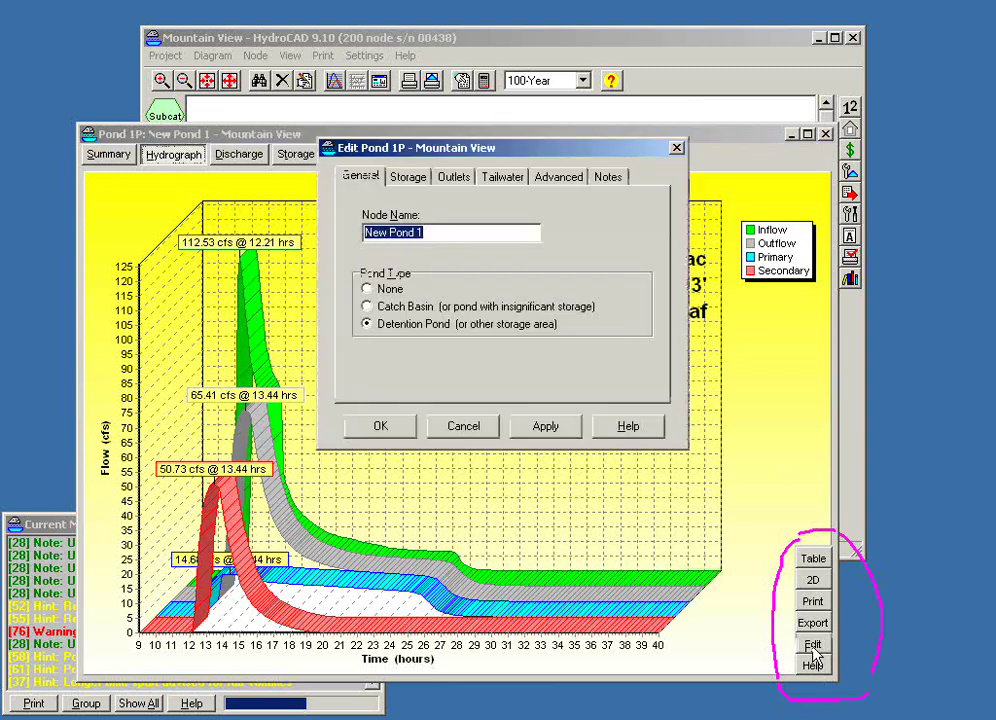
{"action": "left_click_drag", "start_coordinate": [518, 154], "coordinate": [543, 203]}
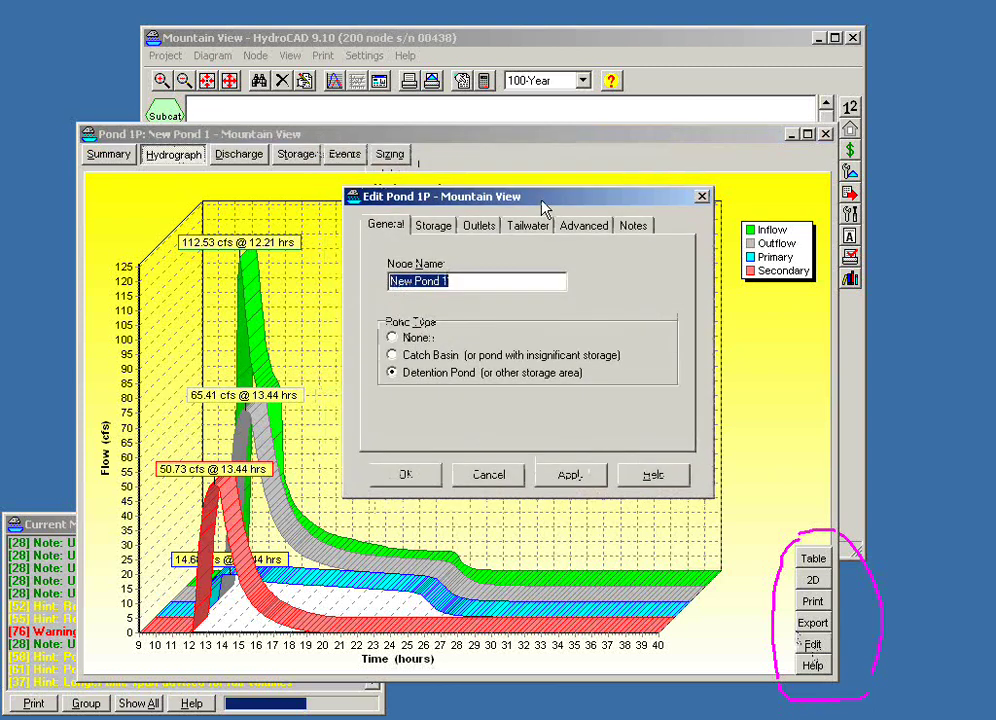
{"action": "left_click", "coordinate": [438, 230]}
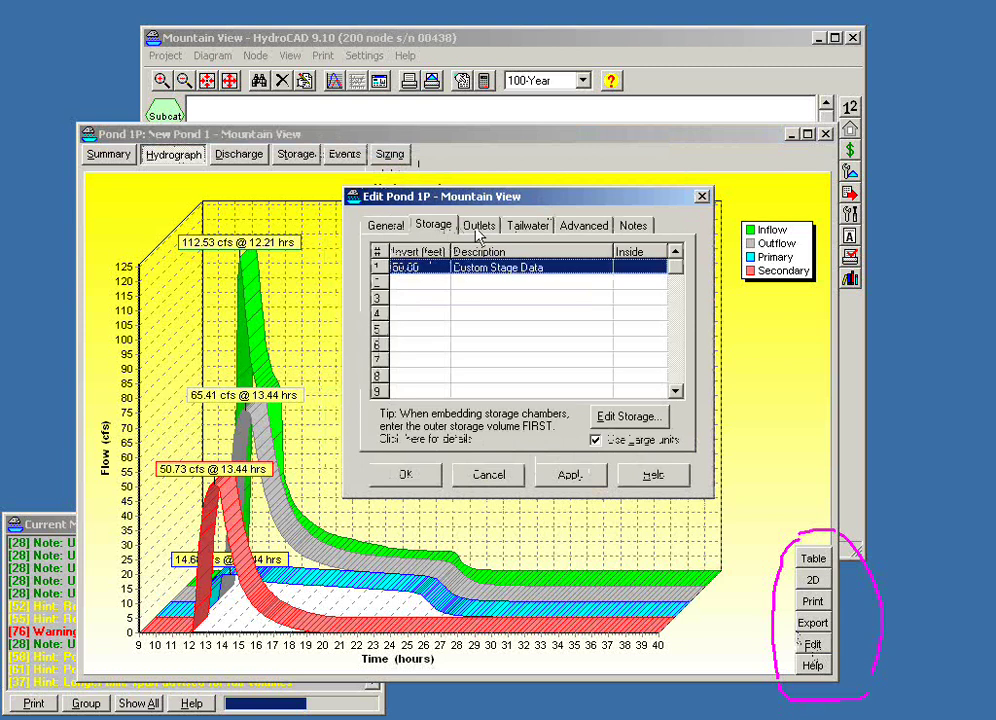
{"action": "left_click", "coordinate": [478, 229]}
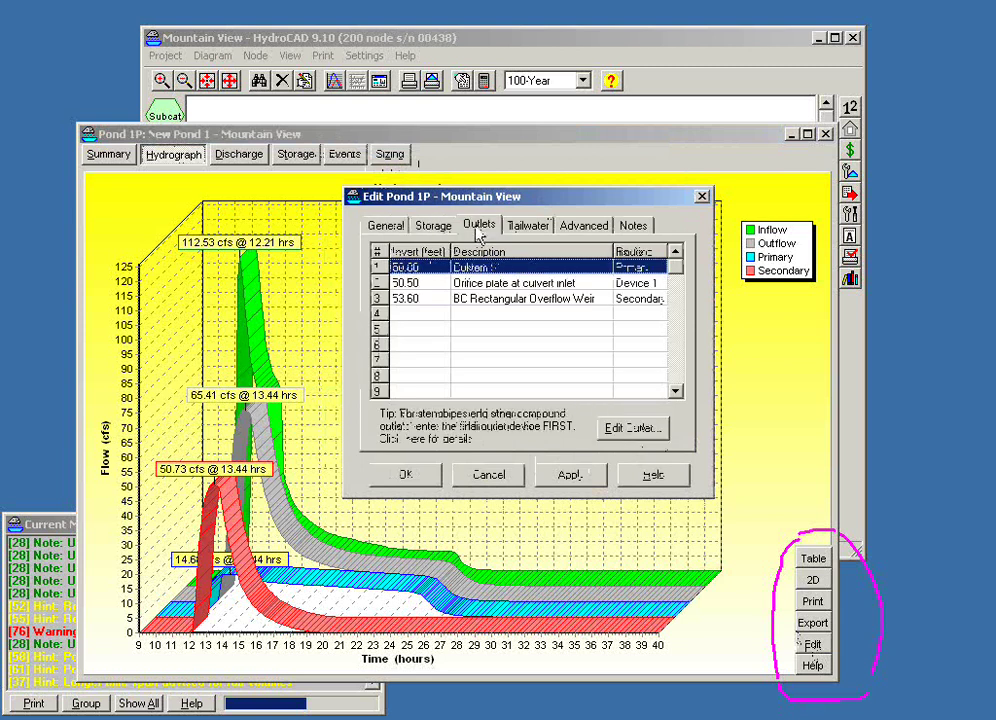
{"action": "left_click", "coordinate": [527, 228]}
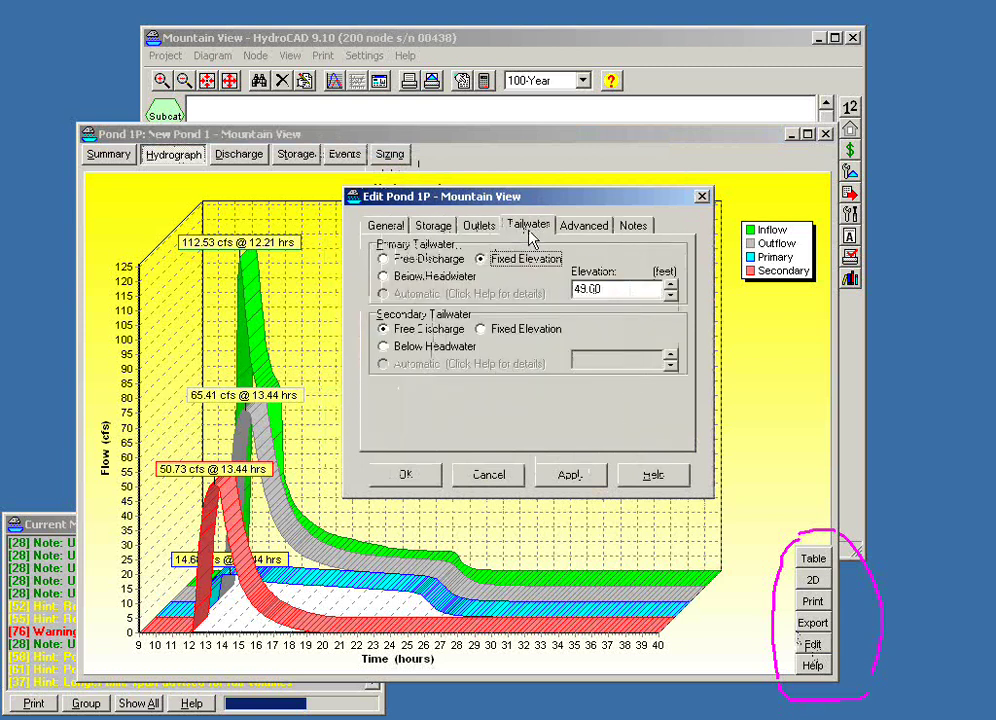
{"action": "left_click", "coordinate": [587, 230]}
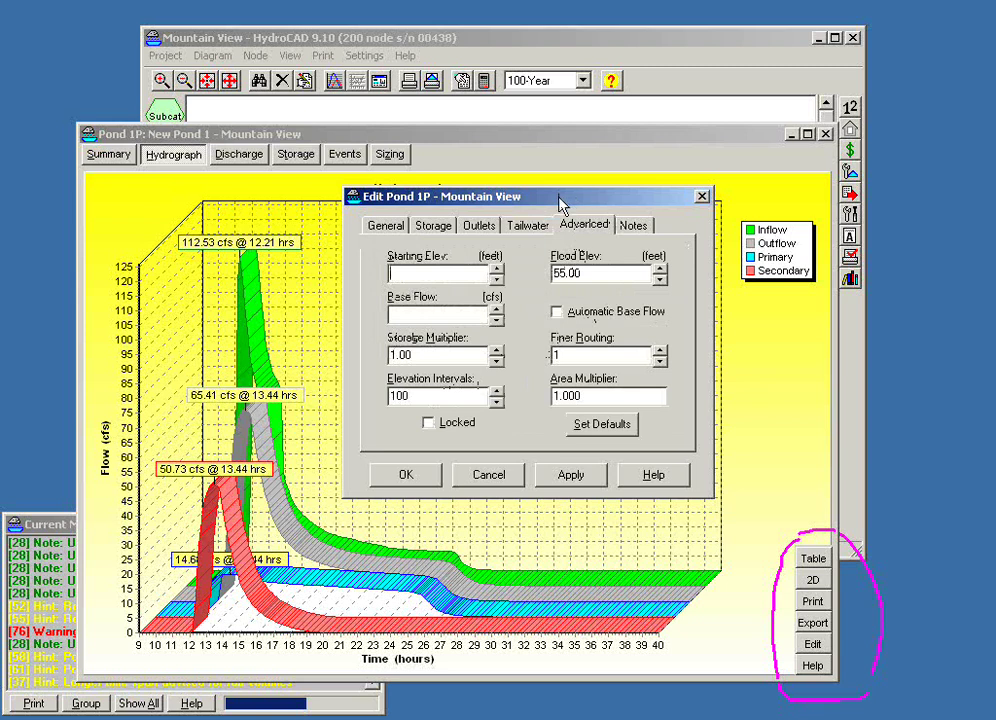
{"action": "left_click_drag", "start_coordinate": [560, 203], "coordinate": [568, 217]}
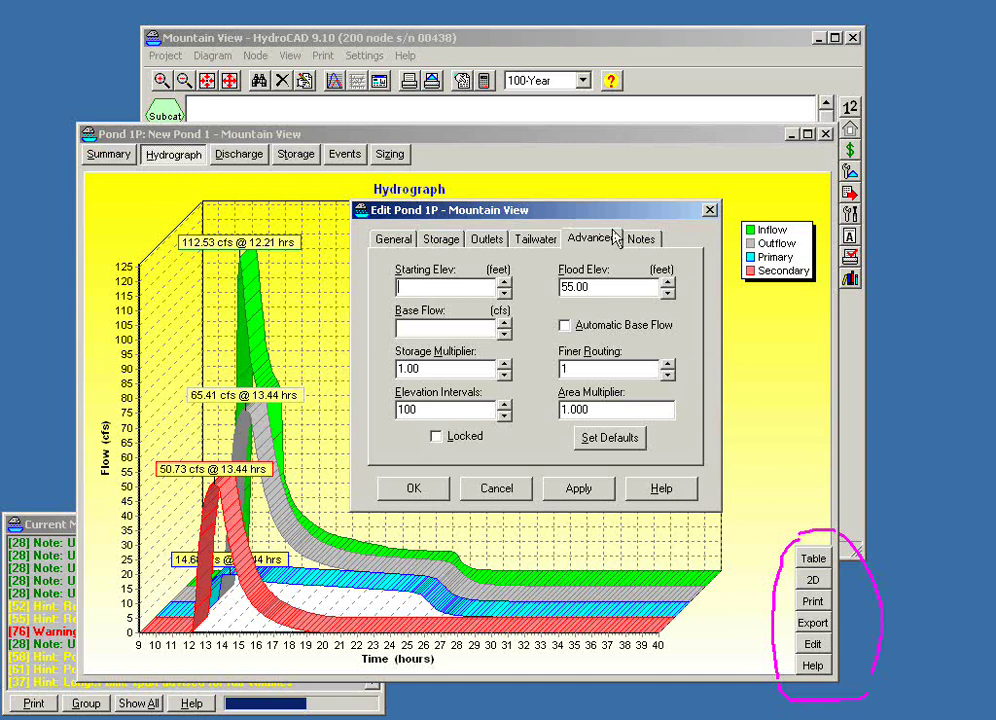
{"action": "left_click", "coordinate": [656, 243]}
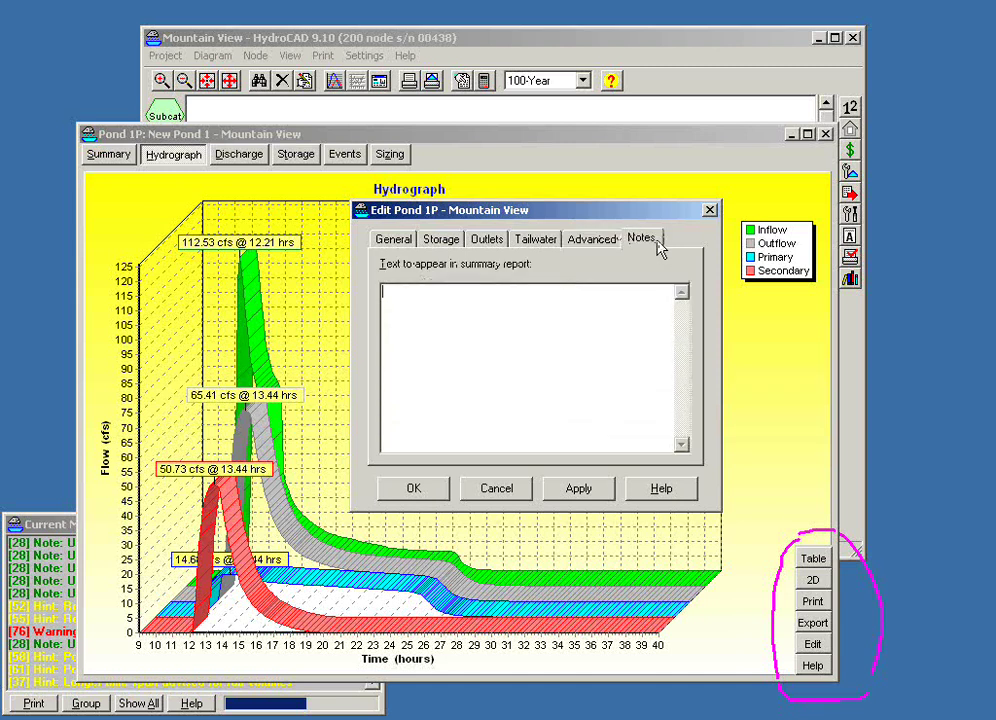
Enter a 'Comment to reviewer' note in Pond 1P's Notes and save it with OK.
{"action": "type", "text": "Comment to"}
{"action": "type", "text": " text."}
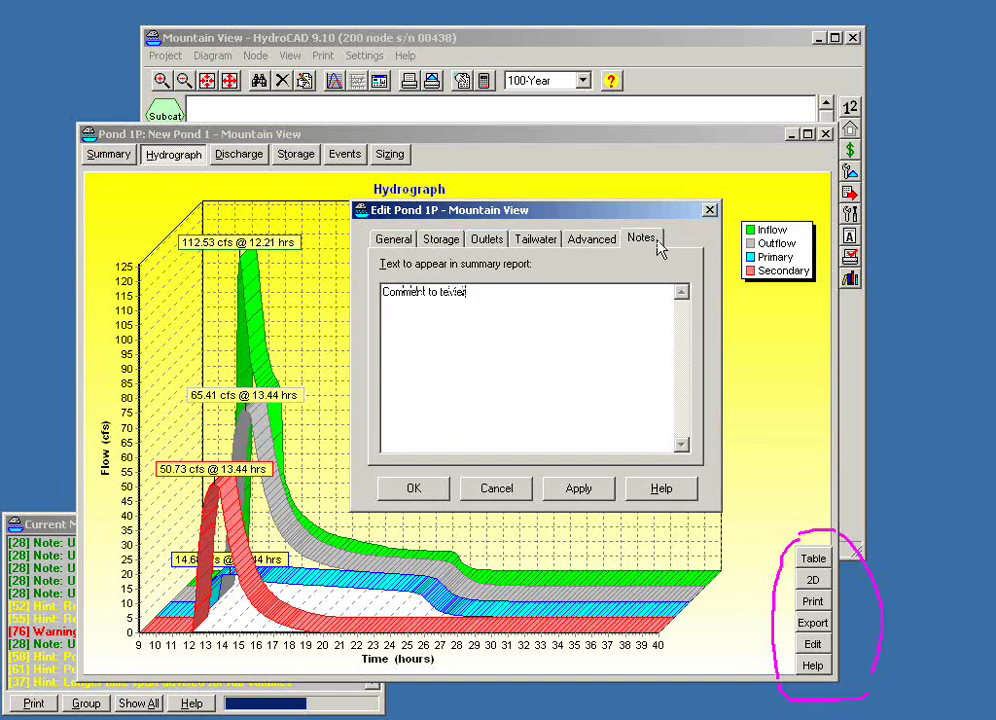
{"action": "type", "text": "er."}
{"action": "key", "text": "BackSpace"}
{"action": "type", "text": "sdasdasd dasdasd  asdasd asdasd asdasd"}
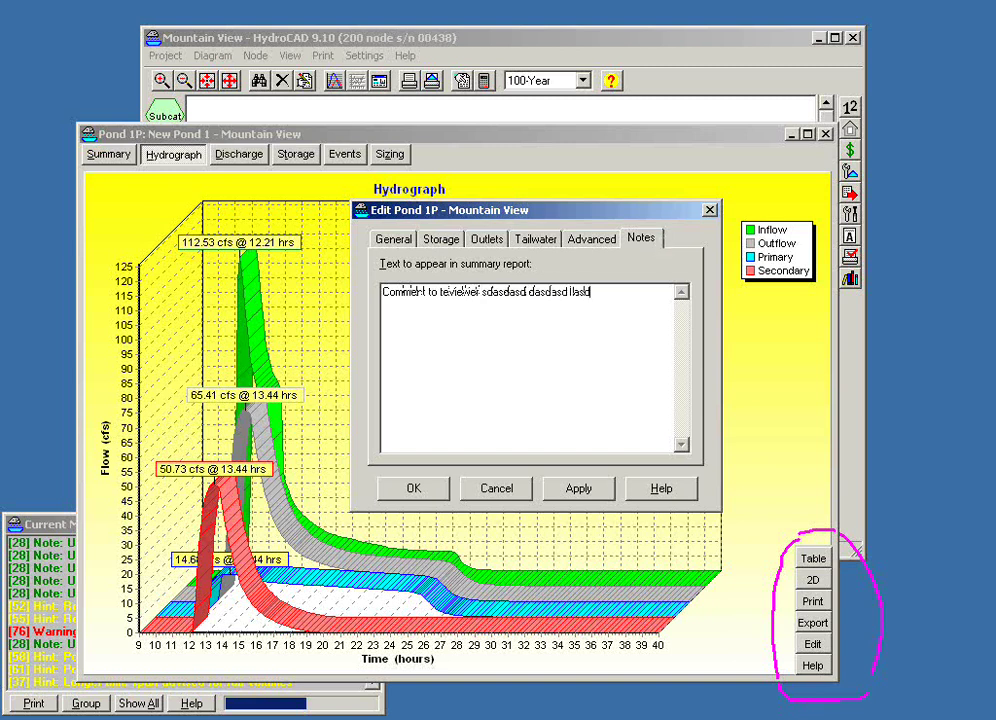
{"action": "type", "text": " a asdasdasd  asdasd"}
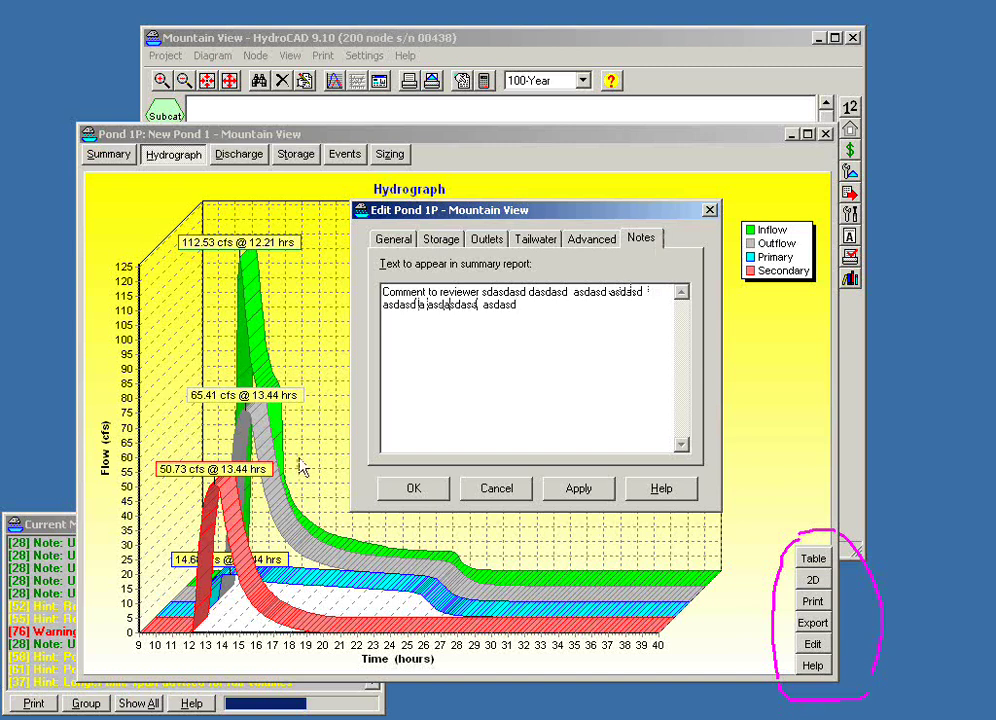
{"action": "left_click", "coordinate": [388, 491]}
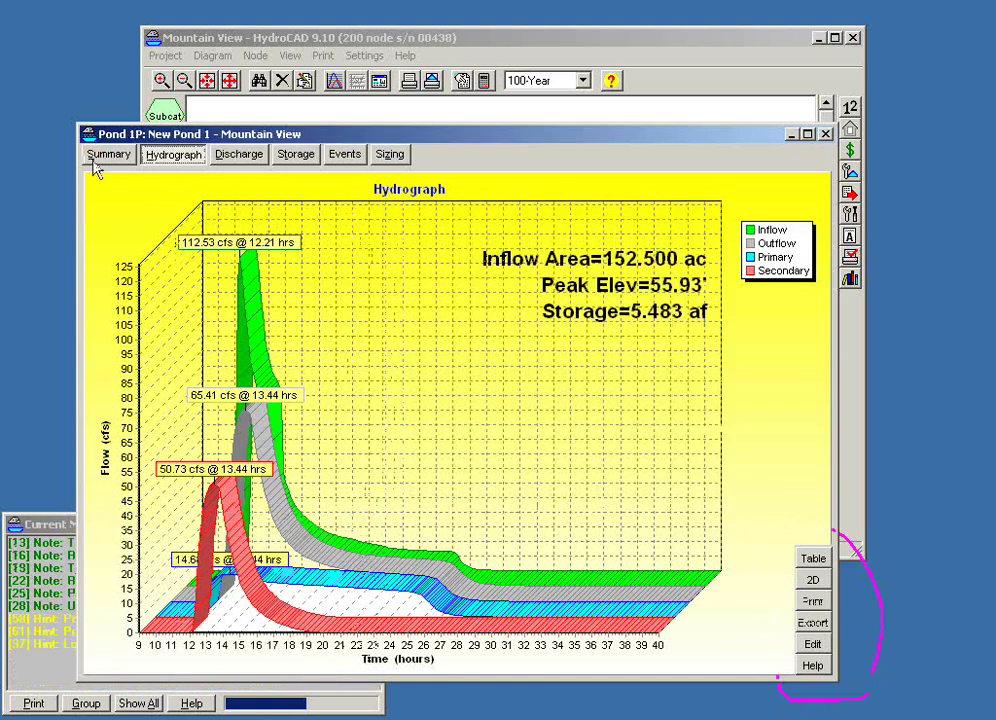
Switch the Pond 1P window to its Summary report, showing the reviewer comment at the top.
{"action": "left_click", "coordinate": [97, 156]}
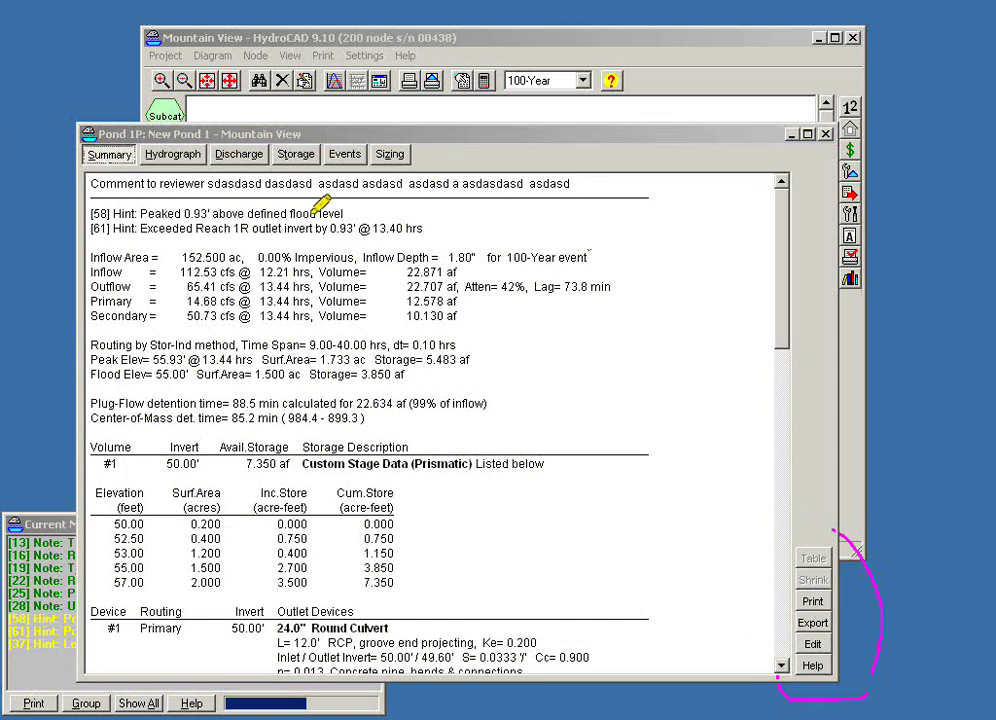
{"action": "mouse_move", "coordinate": [90, 186]}
{"action": "left_mouse_down"}
{"action": "mouse_move", "coordinate": [316, 188]}
{"action": "mouse_move", "coordinate": [485, 167]}
{"action": "mouse_move", "coordinate": [563, 168]}
{"action": "mouse_move", "coordinate": [573, 187]}
{"action": "mouse_move", "coordinate": [130, 178]}
{"action": "left_mouse_up"}
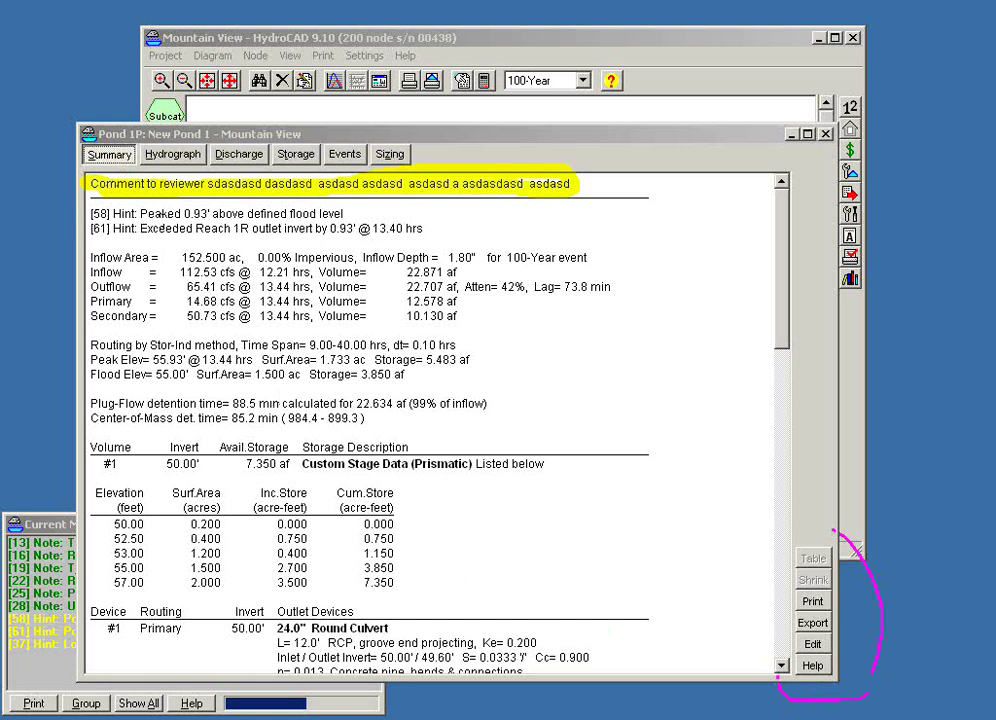
{"action": "left_click", "coordinate": [812, 644]}
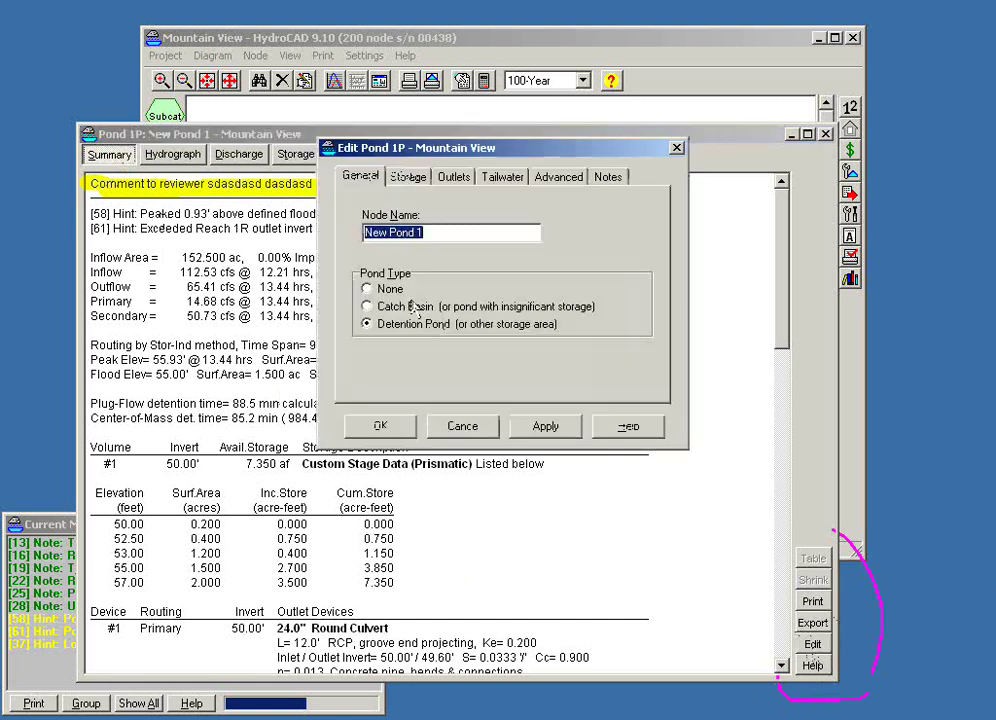
{"action": "left_click", "coordinate": [405, 178]}
{"action": "double_click", "coordinate": [560, 228]}
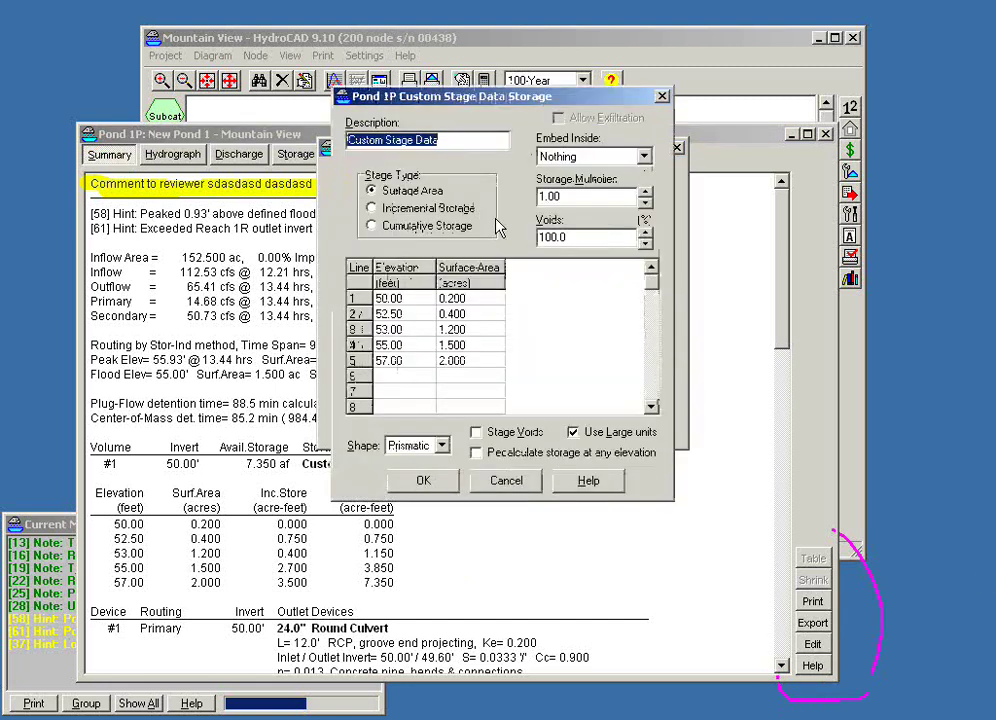
{"action": "left_click", "coordinate": [402, 140]}
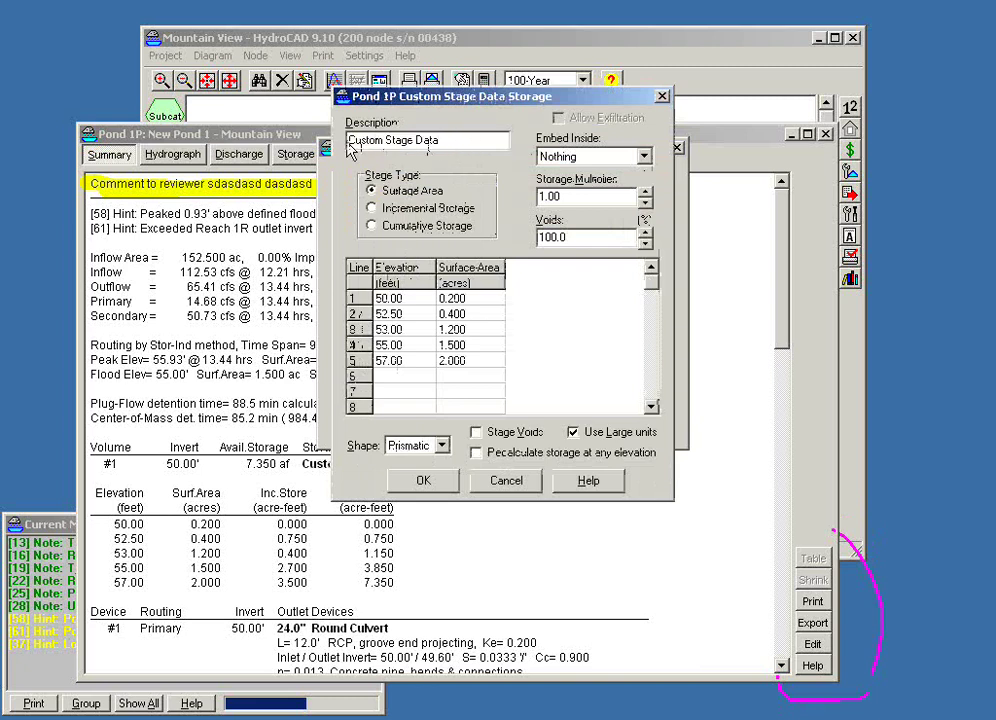
{"action": "left_click", "coordinate": [452, 140]}
{"action": "left_click_drag", "start_coordinate": [452, 140], "coordinate": [349, 140]}
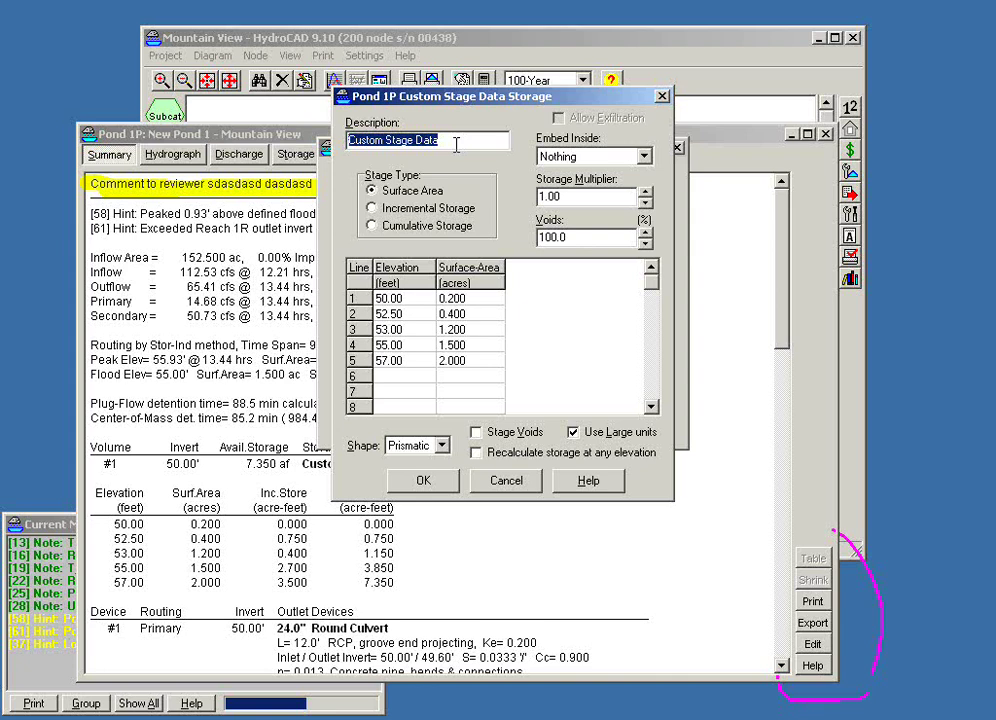
{"action": "left_click", "coordinate": [423, 480]}
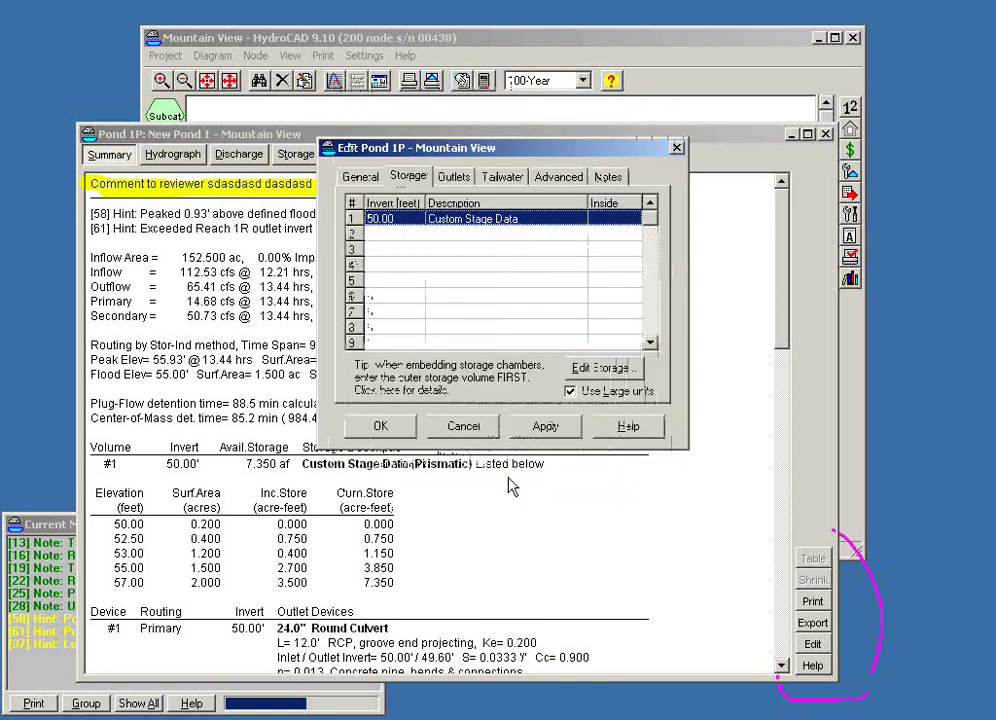
{"action": "left_click", "coordinate": [452, 178]}
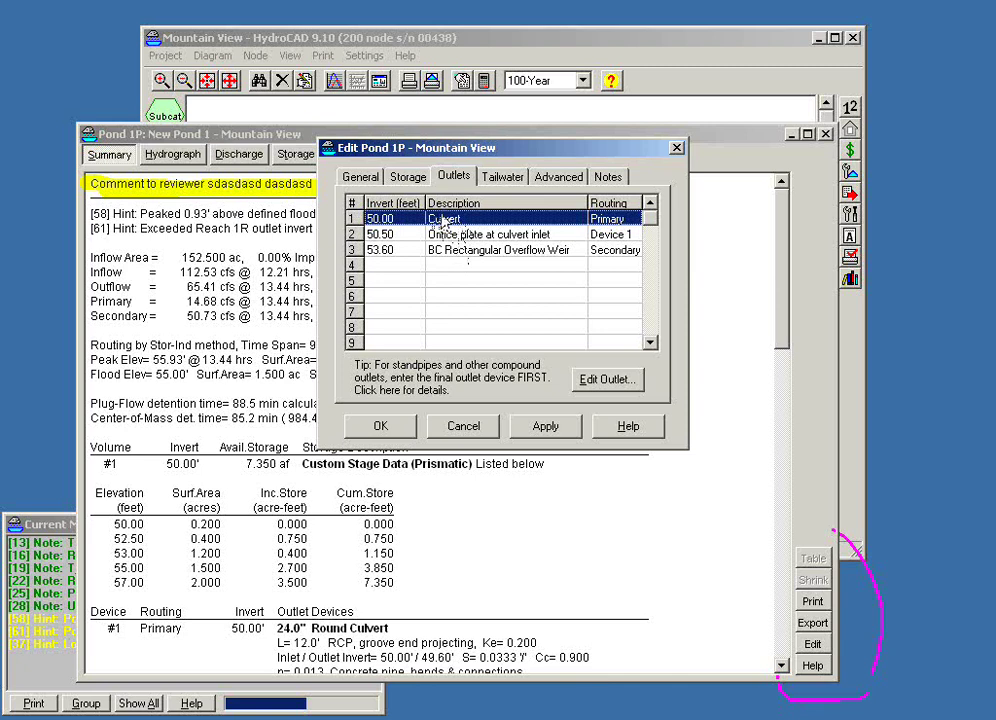
{"action": "left_click", "coordinate": [460, 236]}
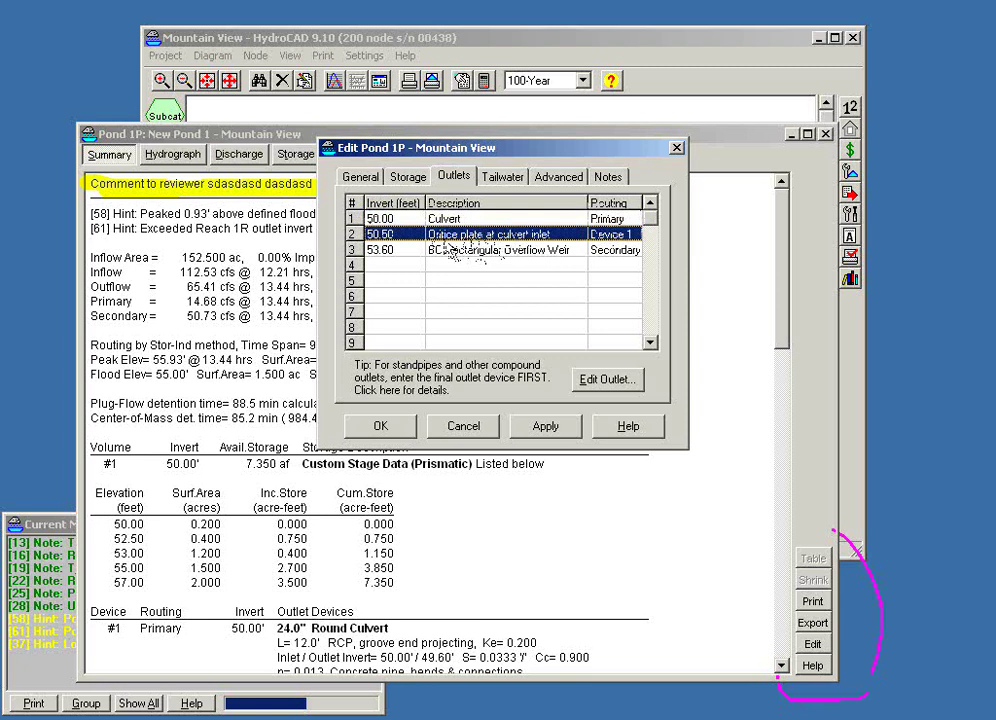
{"action": "left_click", "coordinate": [608, 182]}
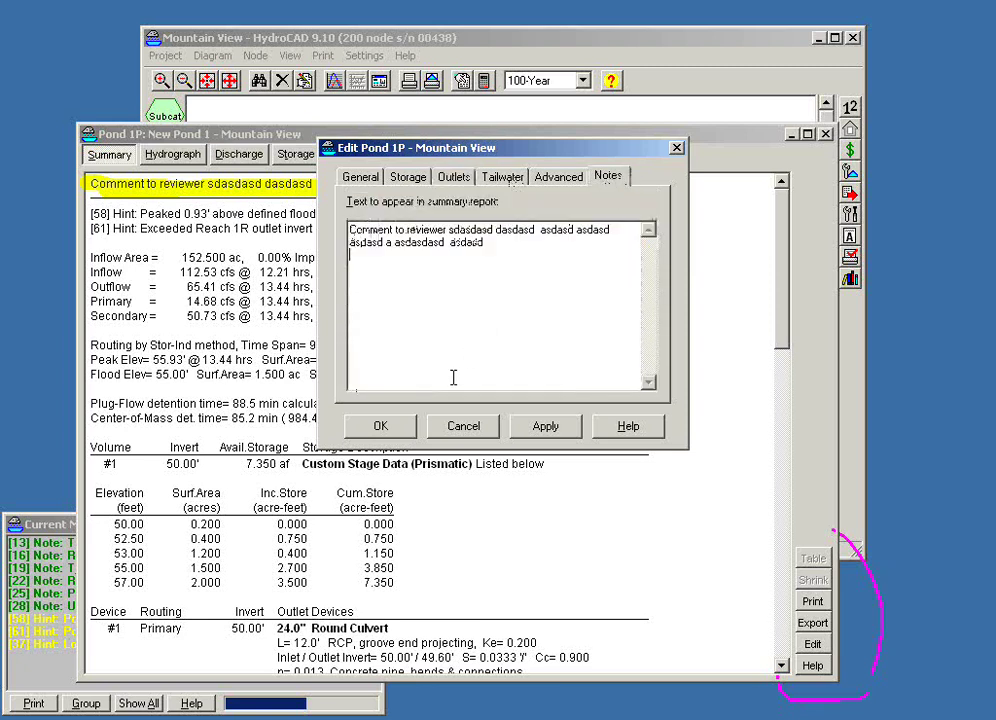
{"action": "left_click", "coordinate": [398, 428]}
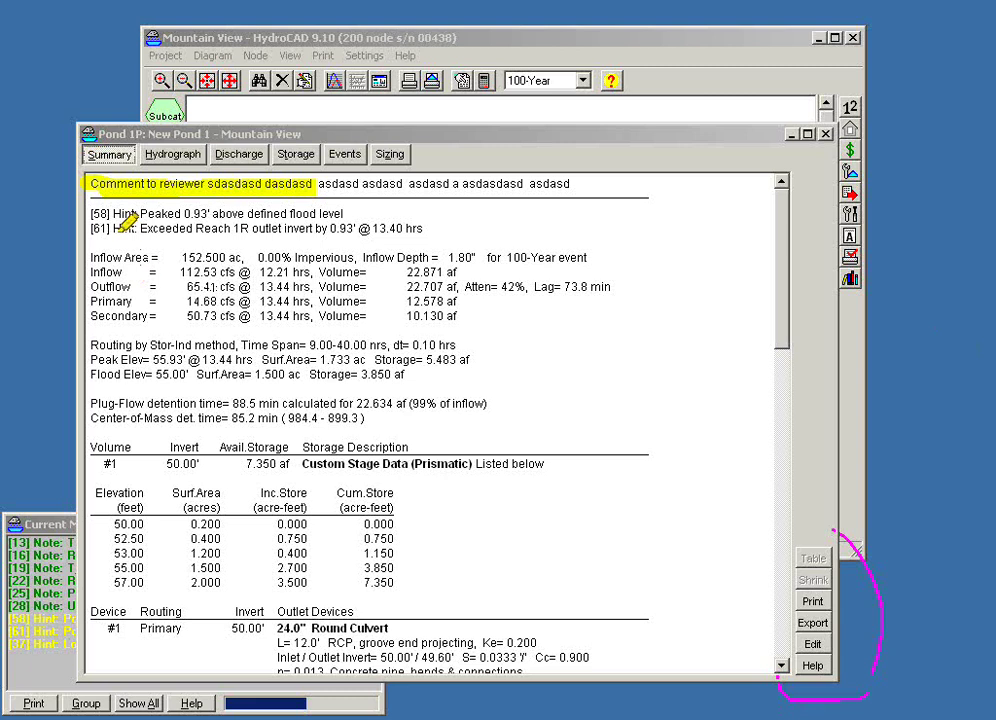
Widen the Current Messages window to read its routing notes and hints like 'Longer time span advised'.
{"action": "left_click_drag", "start_coordinate": [88, 213], "coordinate": [345, 212]}
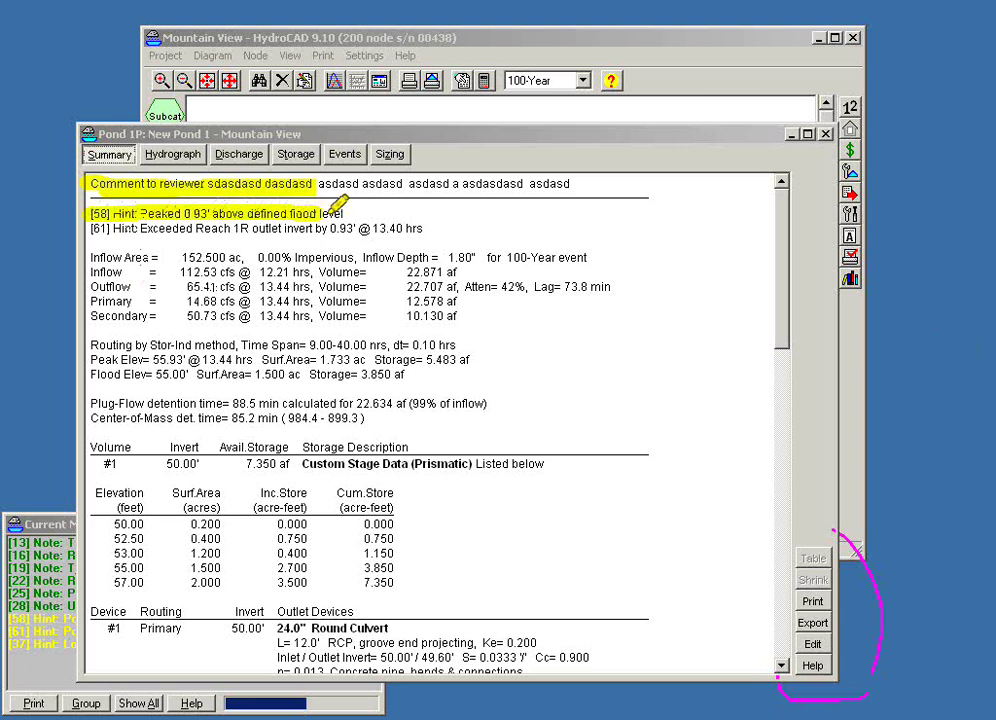
{"action": "left_click_drag", "start_coordinate": [90, 227], "coordinate": [425, 225]}
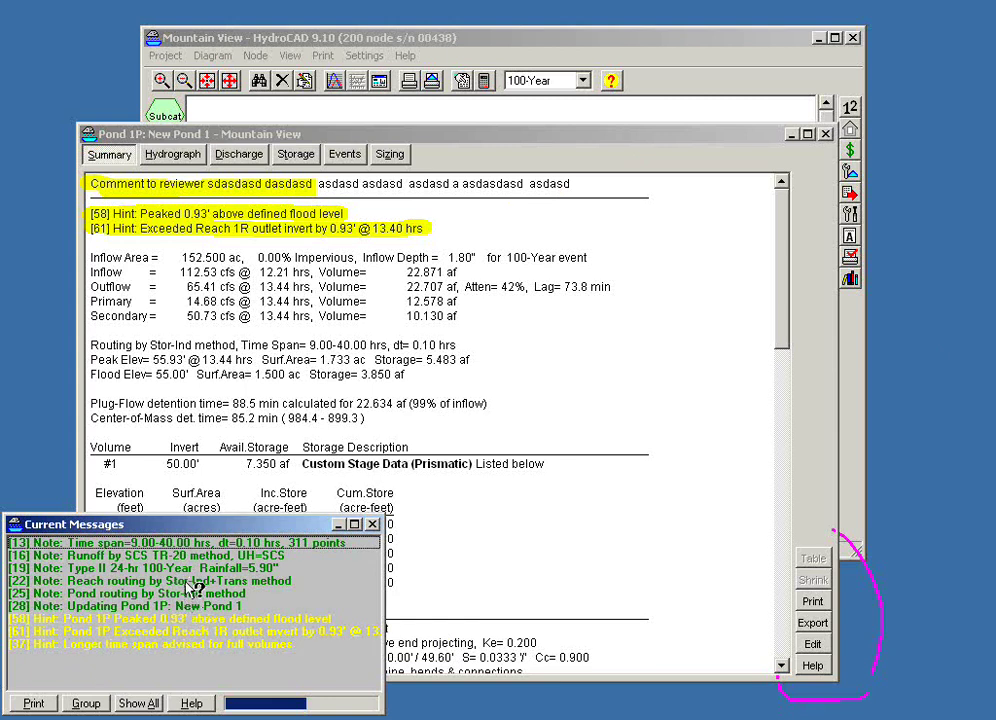
List all messages and open Help for hint [55], Reach 1R peak inflow above Manning's capacity.
{"action": "left_click", "coordinate": [135, 703]}
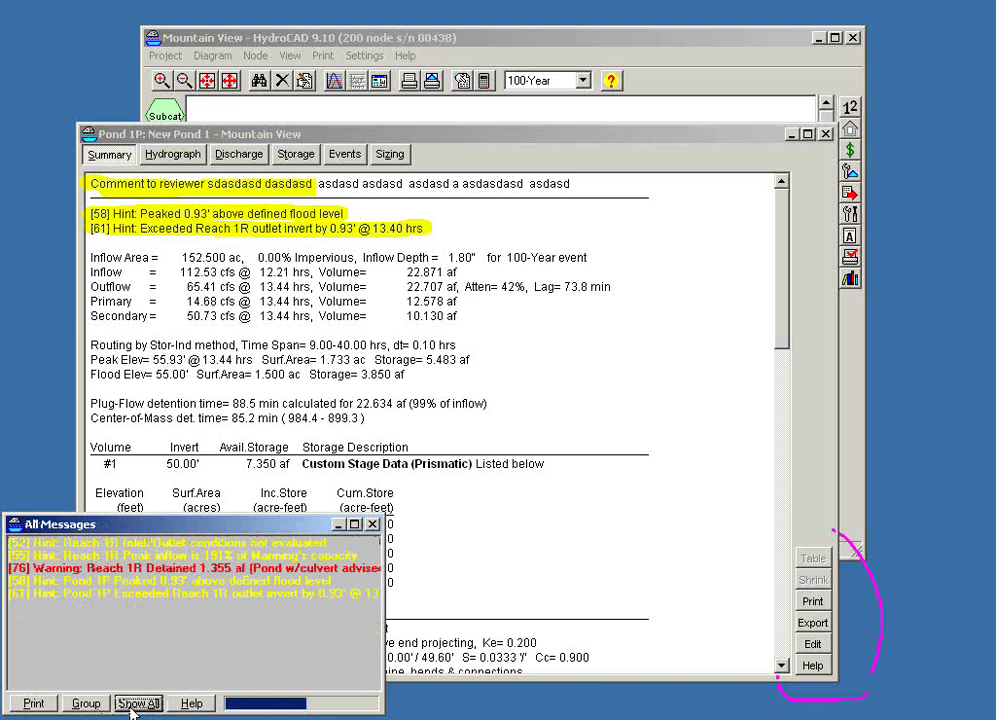
{"action": "left_click", "coordinate": [47, 557]}
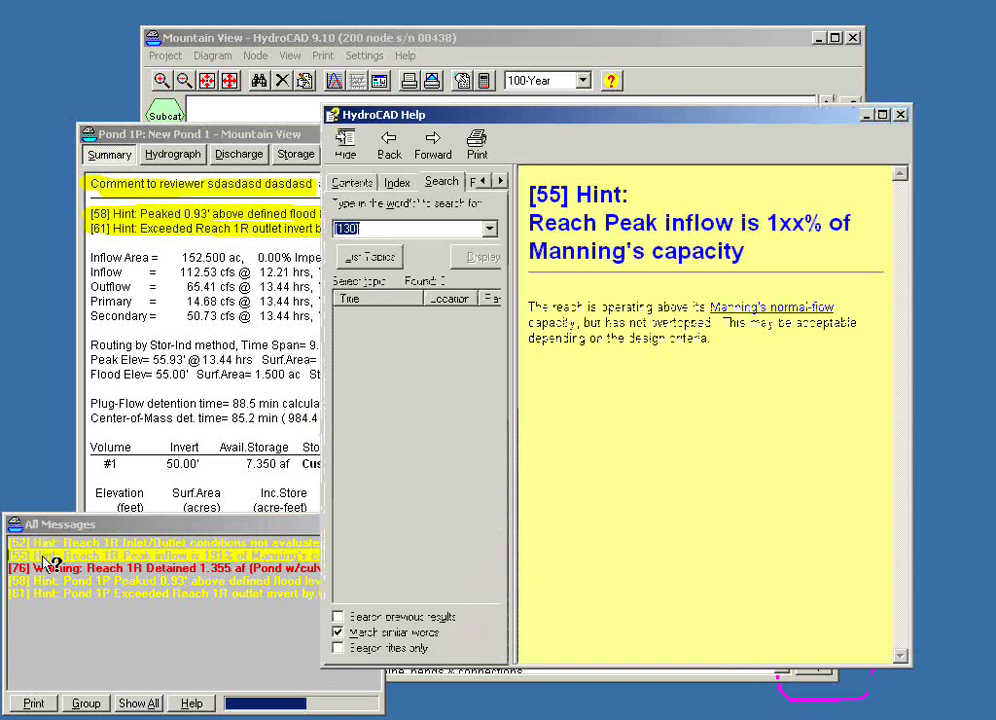
Read Help on the Reach 1R detention warning and pond hints [61] and [58], then refocus Pond 1P.
{"action": "left_click", "coordinate": [55, 569]}
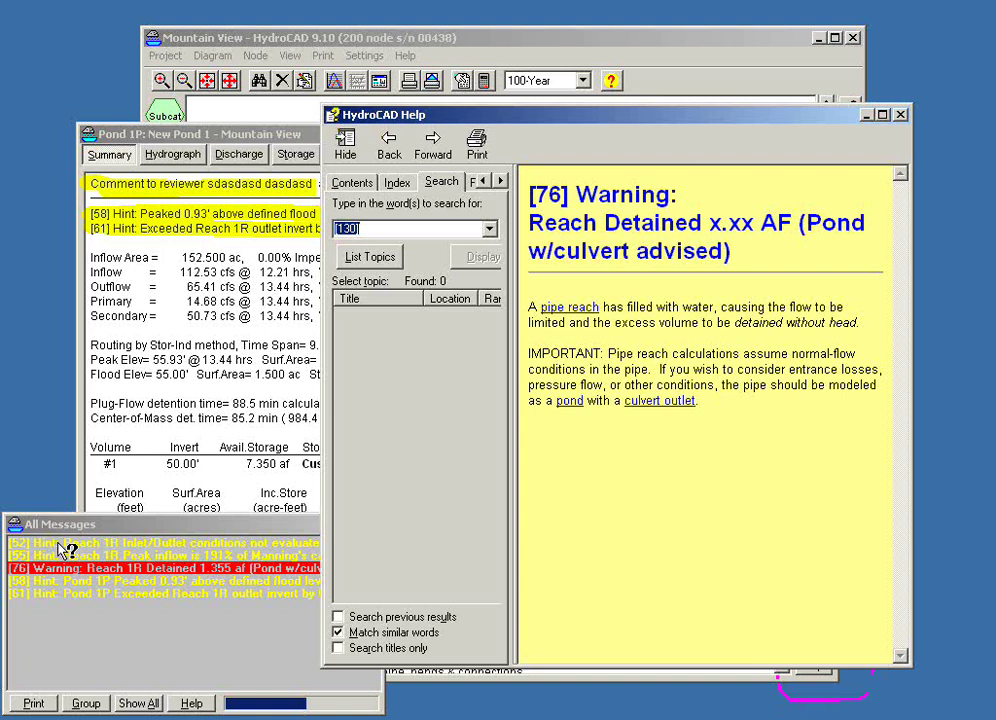
{"action": "left_click", "coordinate": [294, 543]}
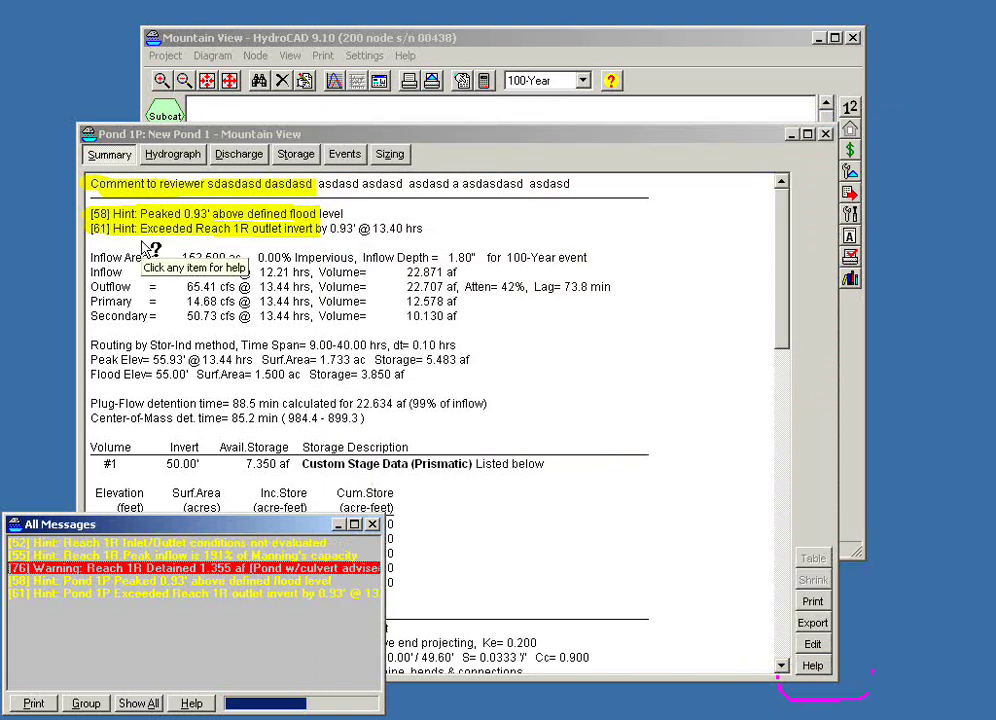
{"action": "left_click", "coordinate": [214, 232]}
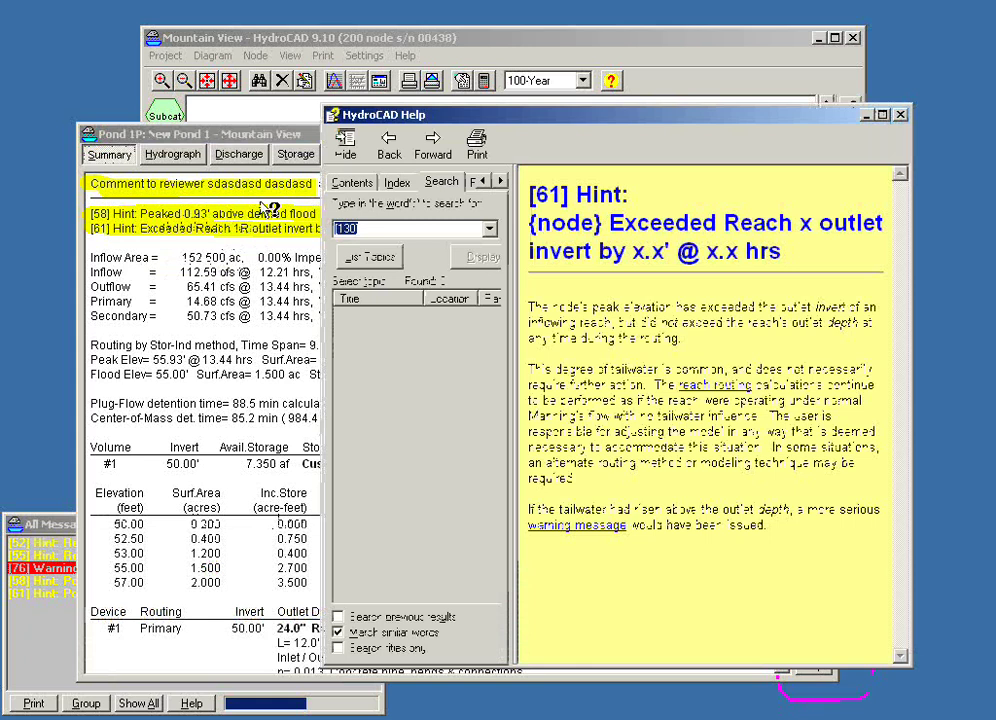
{"action": "left_click", "coordinate": [202, 213]}
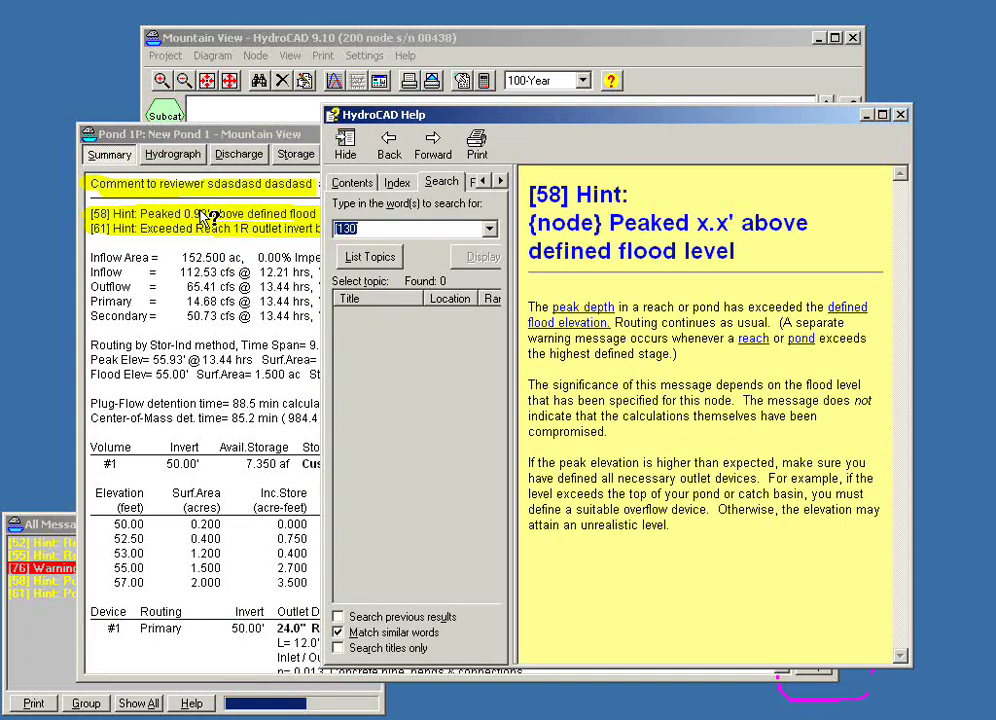
{"action": "left_click", "coordinate": [212, 138]}
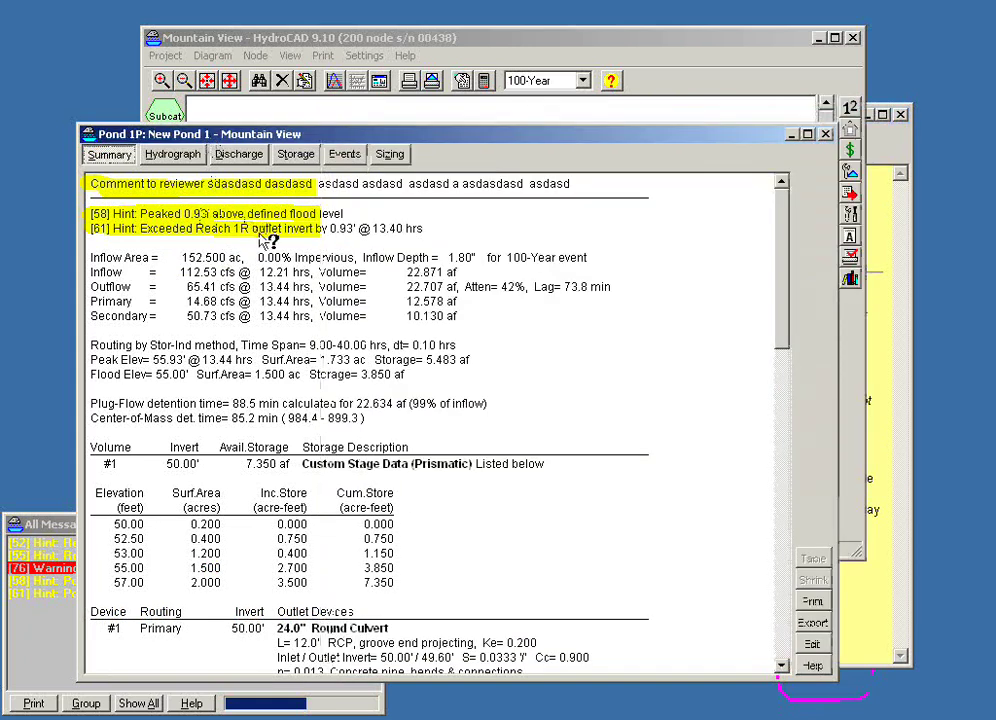
Bring the All Messages list and then the Pond 1P summary to the front.
{"action": "left_click", "coordinate": [58, 527]}
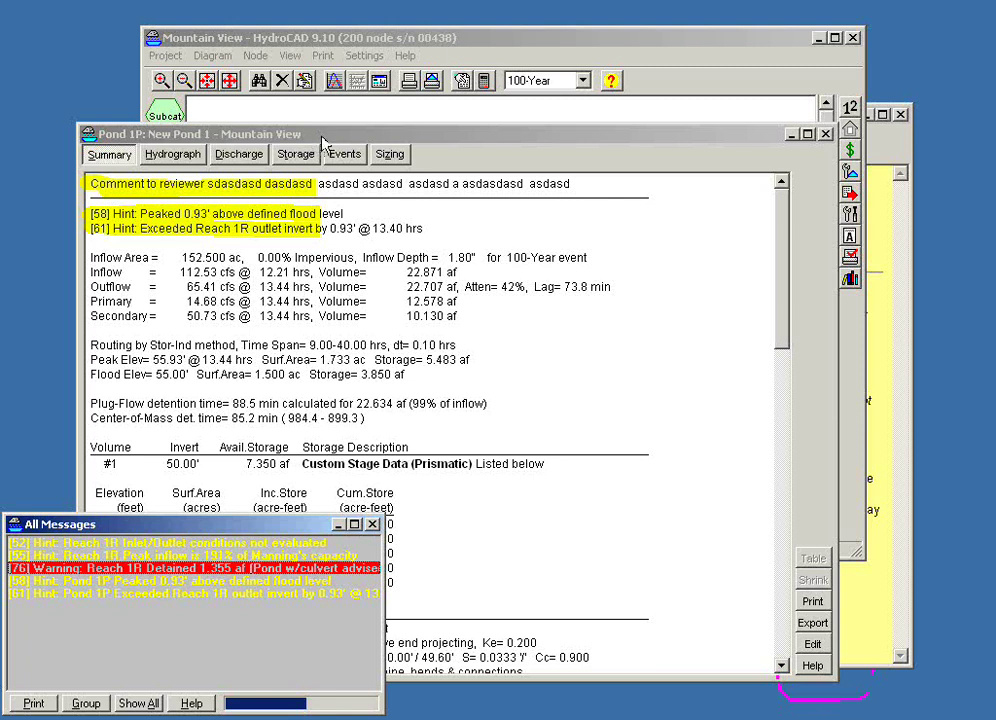
{"action": "left_click_drag", "start_coordinate": [321, 139], "coordinate": [320, 141]}
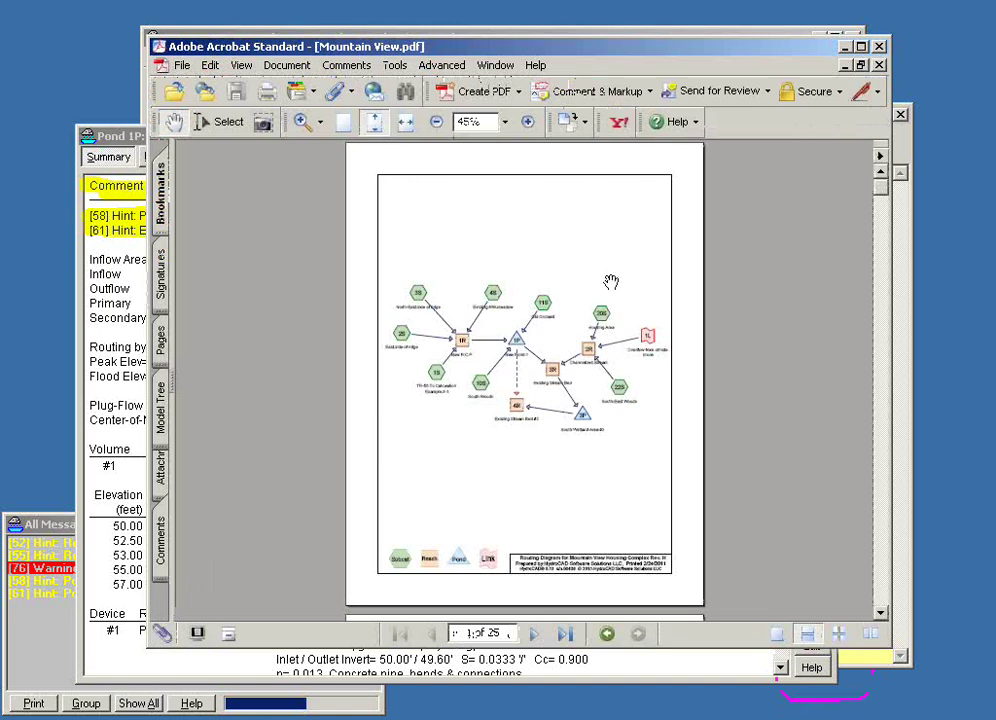
Page ahead to the Subcatchment 1S page and circle its summary table and hydrograph chart.
{"action": "left_click", "coordinate": [535, 634]}
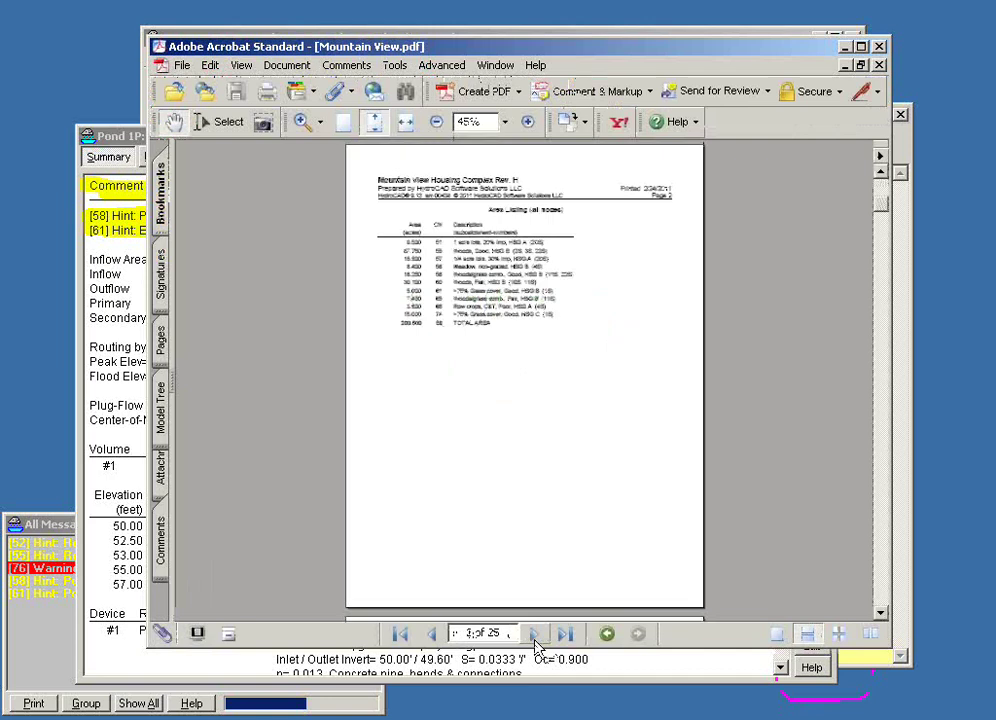
{"action": "left_click", "coordinate": [535, 636]}
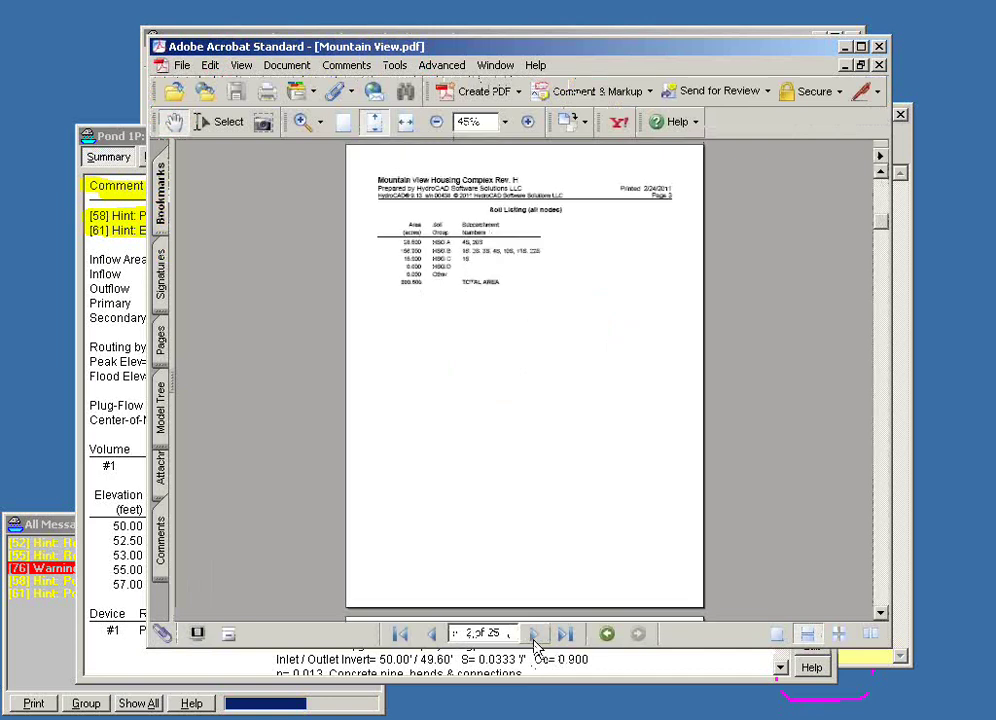
{"action": "left_click", "coordinate": [535, 636]}
{"action": "left_click", "coordinate": [535, 636]}
{"action": "left_click", "coordinate": [535, 636]}
{"action": "left_click", "coordinate": [535, 636]}
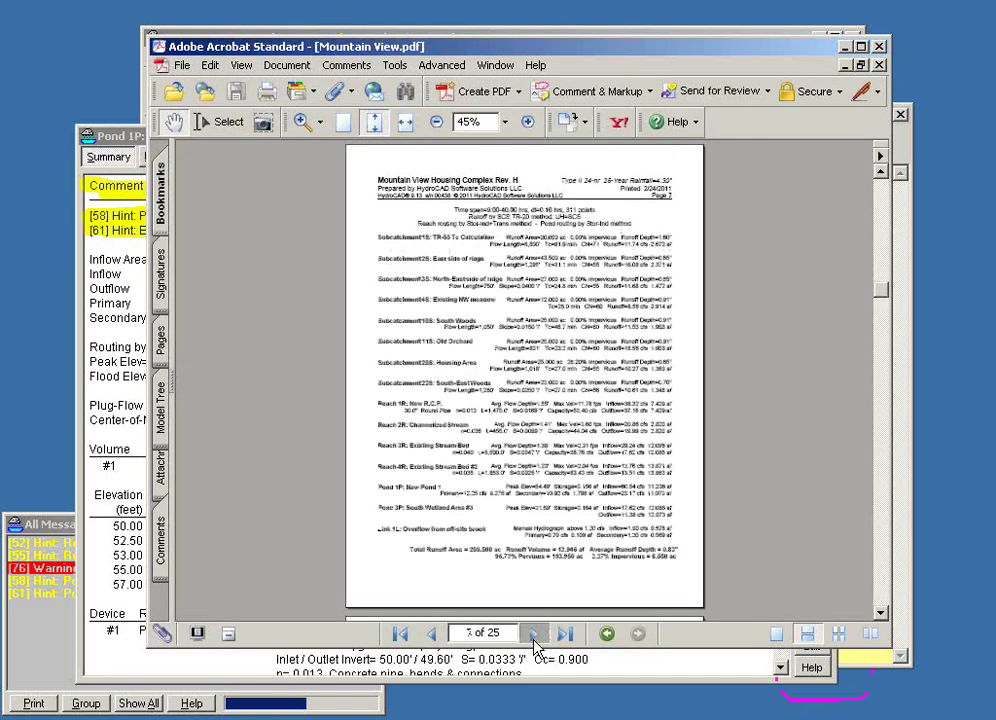
{"action": "left_click", "coordinate": [535, 636]}
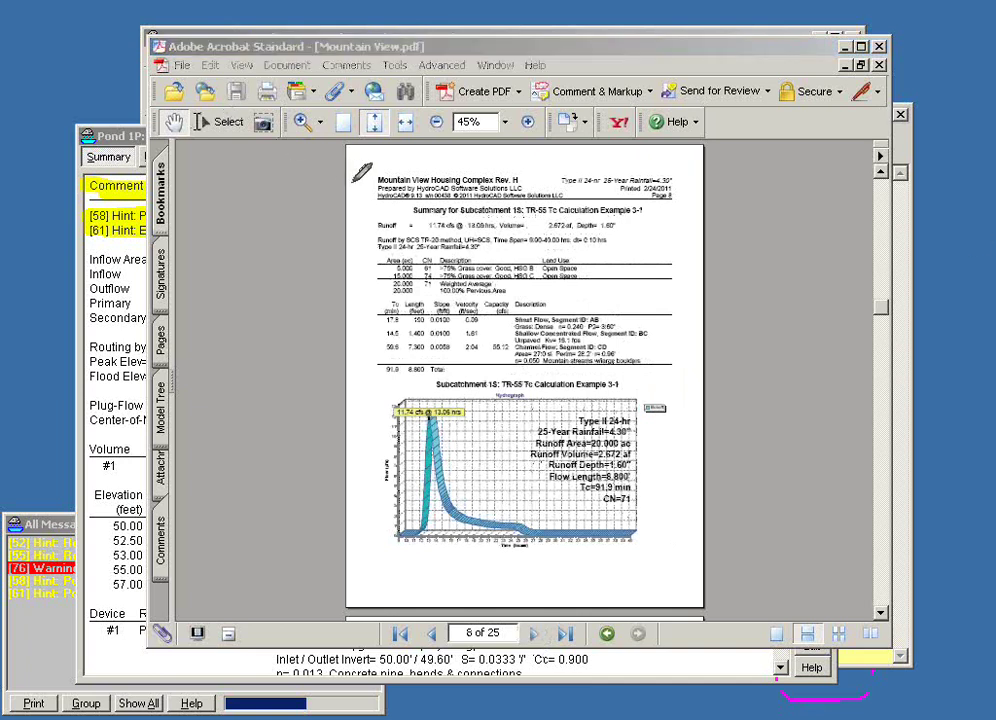
{"action": "mouse_move", "coordinate": [358, 186]}
{"action": "left_mouse_down"}
{"action": "mouse_move", "coordinate": [662, 218]}
{"action": "mouse_move", "coordinate": [690, 316]}
{"action": "mouse_move", "coordinate": [608, 376]}
{"action": "mouse_move", "coordinate": [454, 375]}
{"action": "mouse_move", "coordinate": [363, 360]}
{"action": "mouse_move", "coordinate": [373, 222]}
{"action": "mouse_move", "coordinate": [393, 188]}
{"action": "left_mouse_up"}
{"action": "mouse_move", "coordinate": [372, 382]}
{"action": "left_mouse_down"}
{"action": "mouse_move", "coordinate": [420, 381]}
{"action": "mouse_move", "coordinate": [668, 440]}
{"action": "mouse_move", "coordinate": [450, 558]}
{"action": "mouse_move", "coordinate": [393, 372]}
{"action": "left_mouse_up"}
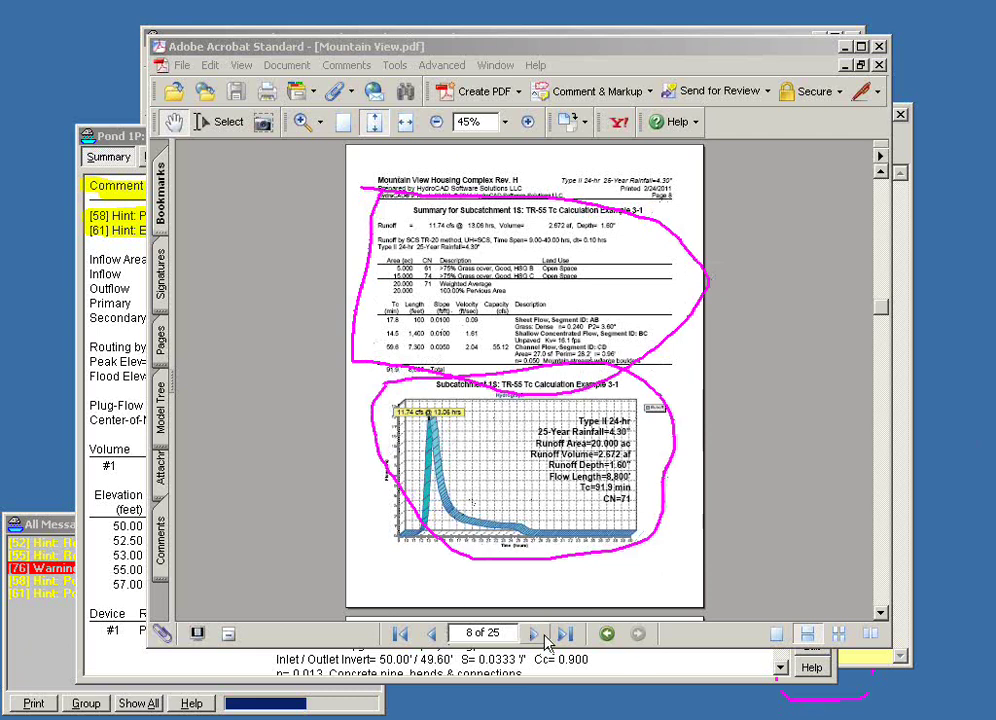
Page through subcatchments 2S to 22S South-East Woods, then return to page 2's Area Listing.
{"action": "left_click", "coordinate": [534, 634]}
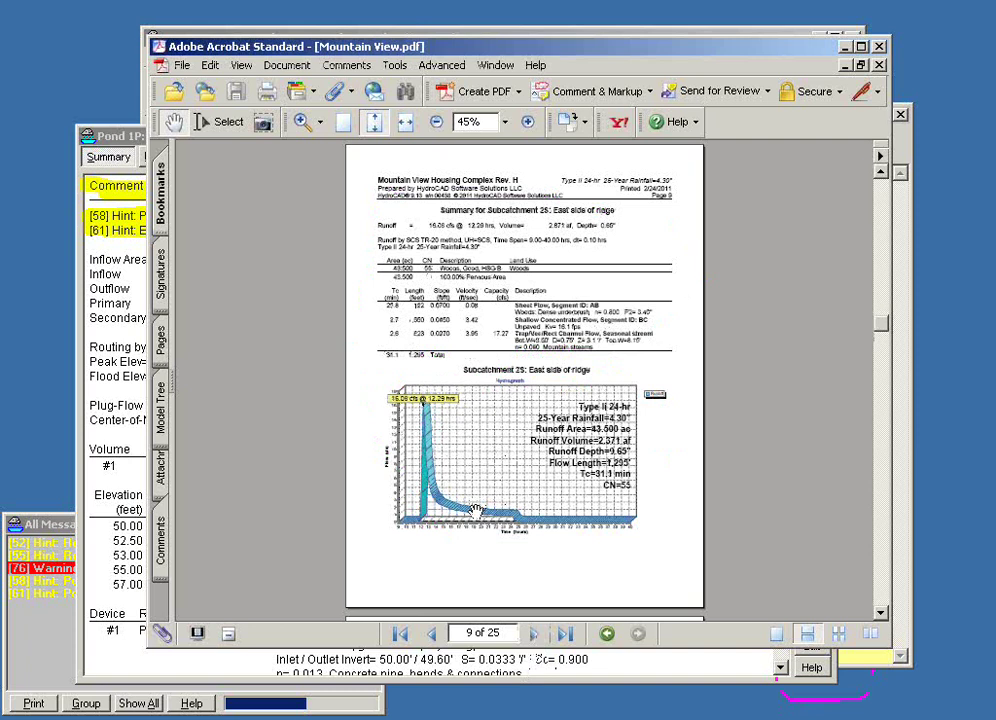
{"action": "left_click", "coordinate": [532, 638]}
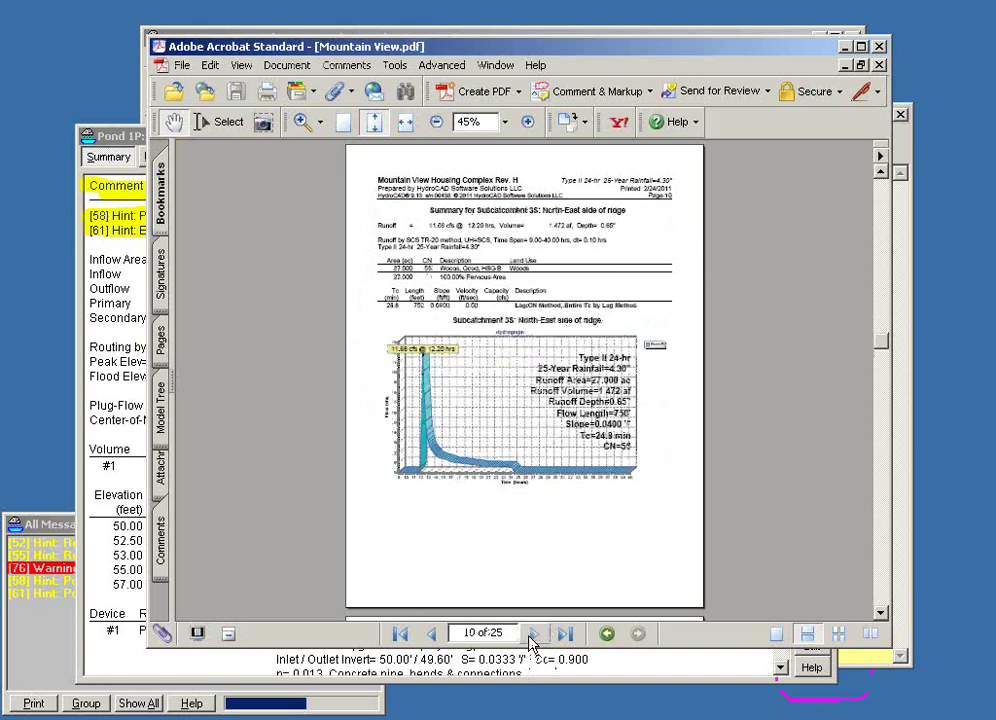
{"action": "left_click", "coordinate": [532, 638]}
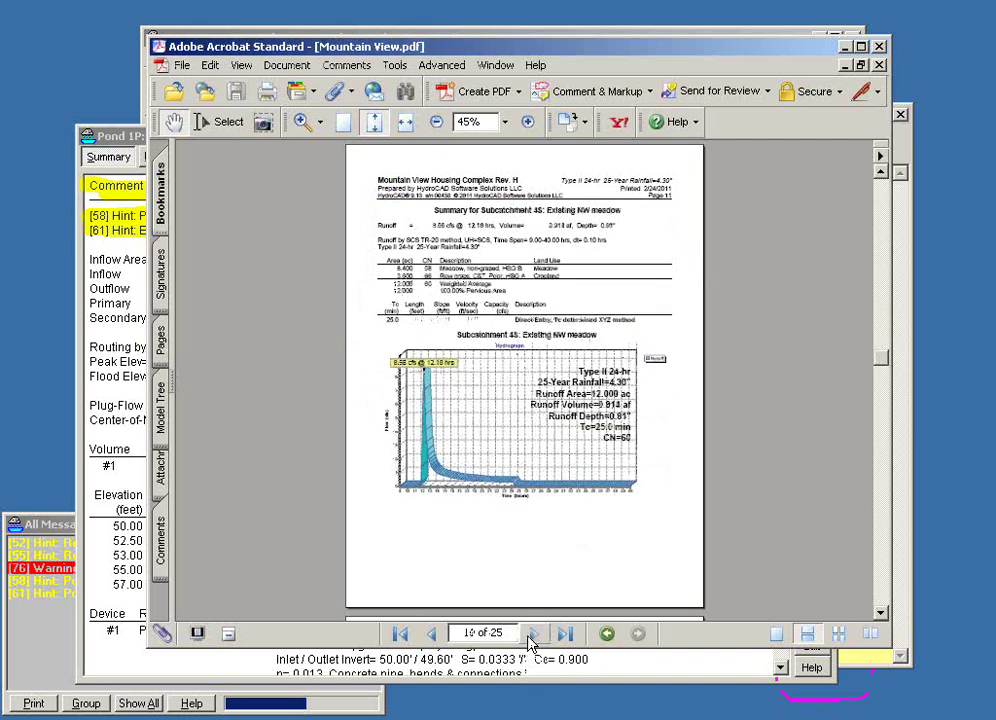
{"action": "left_click", "coordinate": [532, 638]}
{"action": "left_click", "coordinate": [532, 638]}
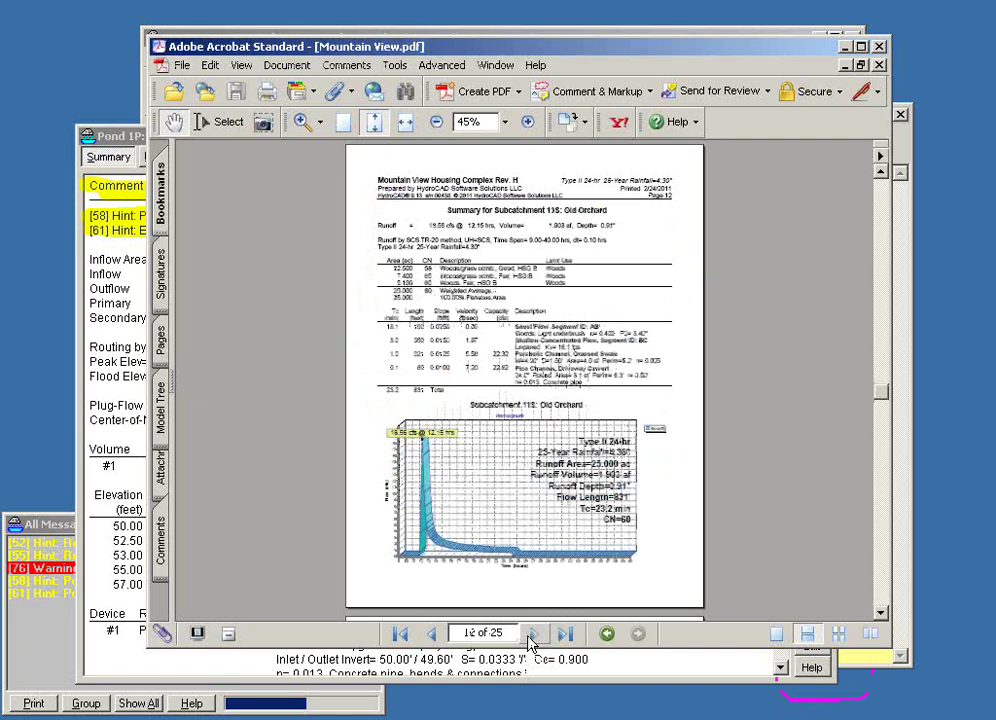
{"action": "left_click", "coordinate": [532, 635]}
{"action": "left_click", "coordinate": [532, 635]}
{"action": "left_click", "coordinate": [532, 635]}
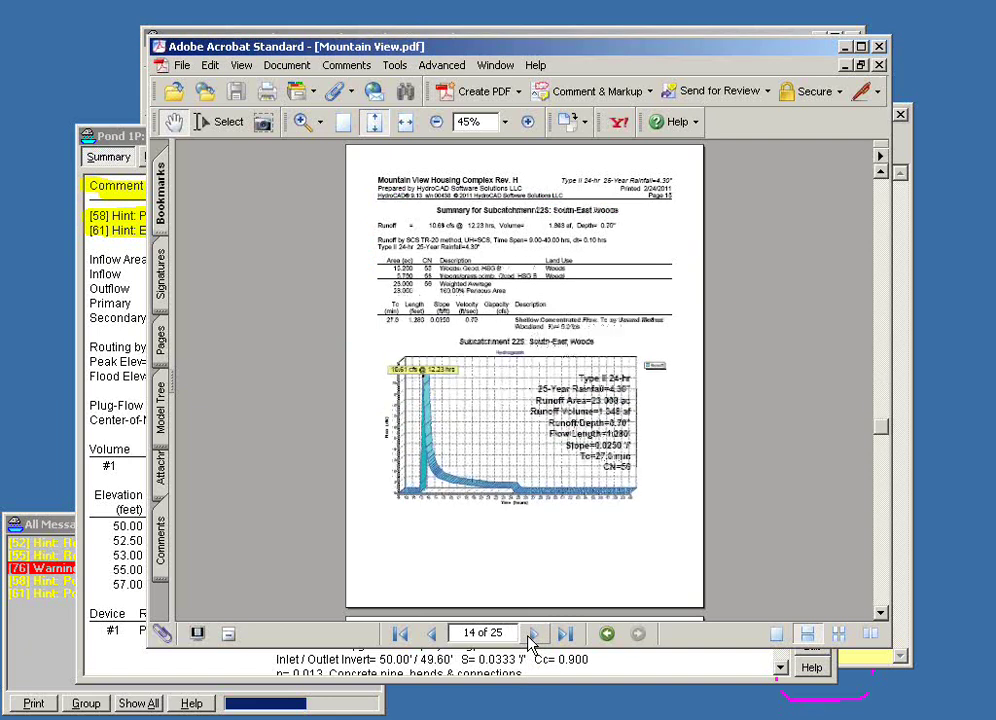
{"action": "left_click", "coordinate": [400, 636]}
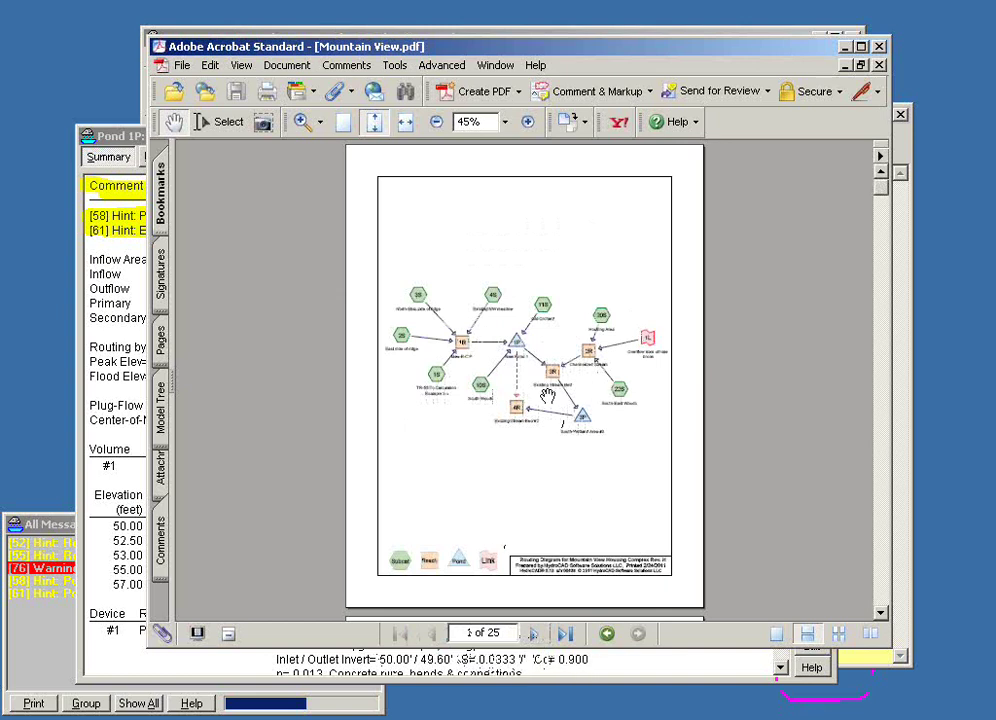
{"action": "left_click", "coordinate": [532, 635]}
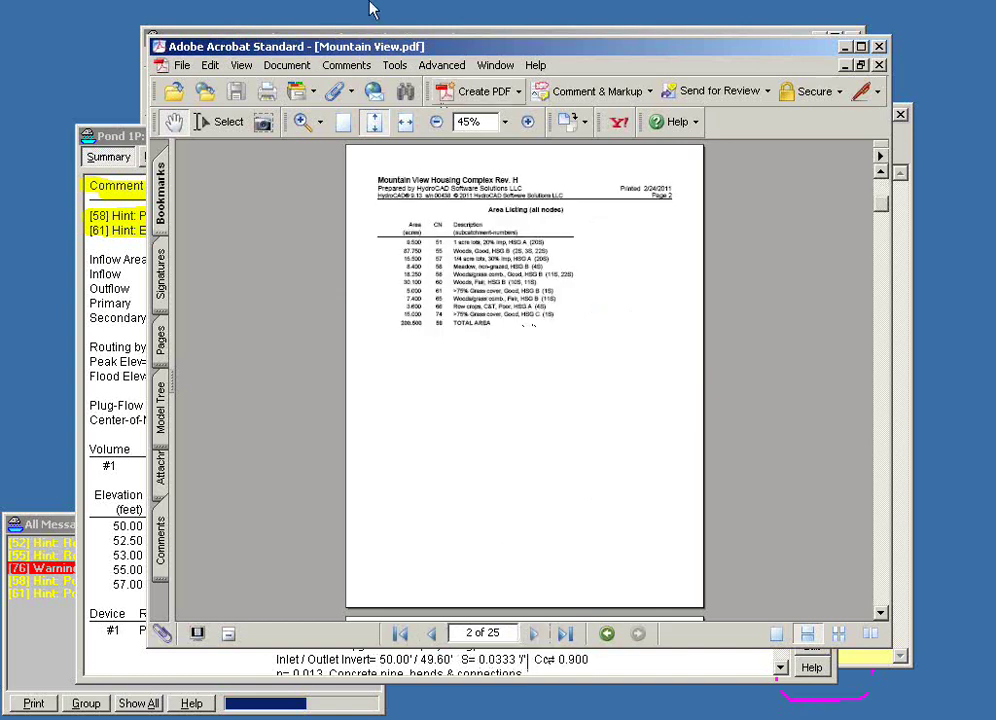
Fit the PDF to page width and advance through the Soil, Ground Covers, Land-Use and Pipe listings.
{"action": "left_click", "coordinate": [405, 121]}
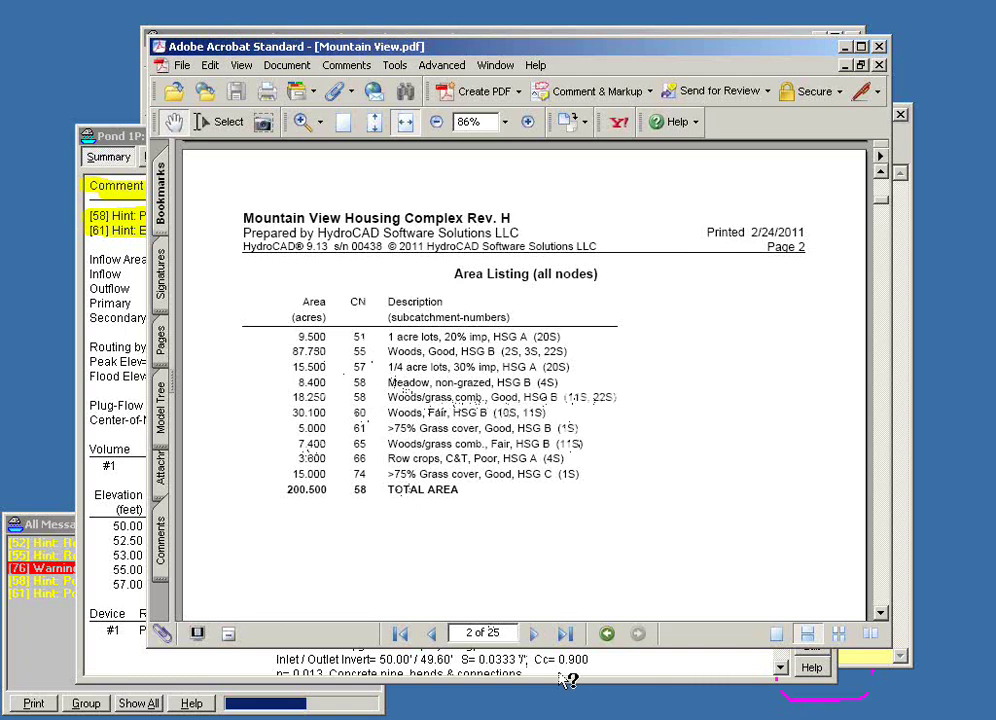
{"action": "left_click", "coordinate": [535, 636]}
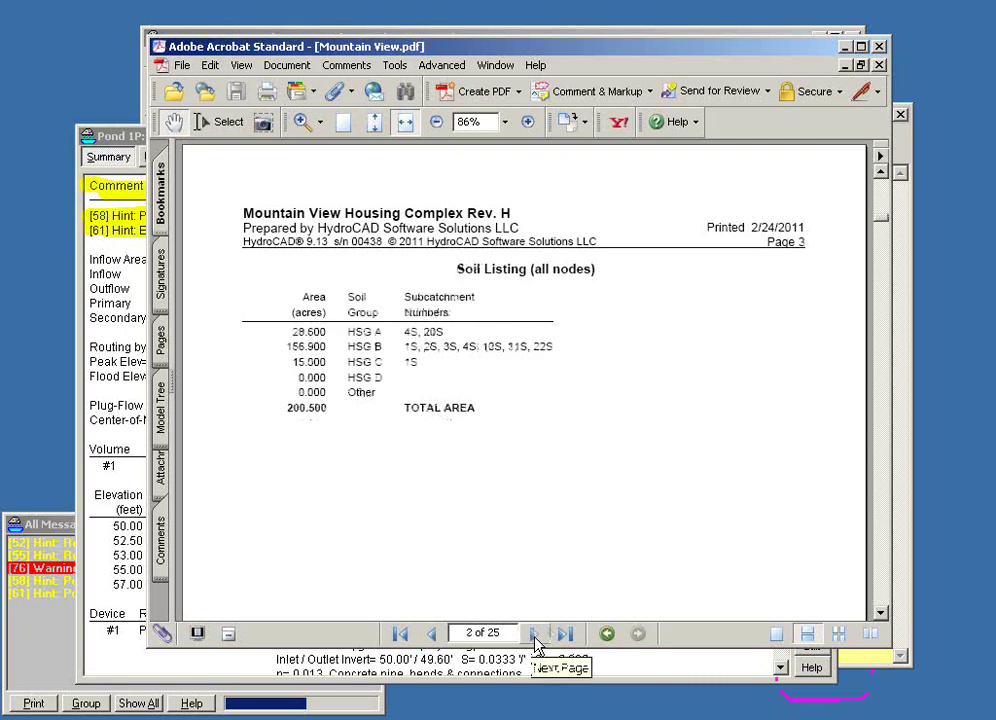
{"action": "left_click", "coordinate": [535, 636]}
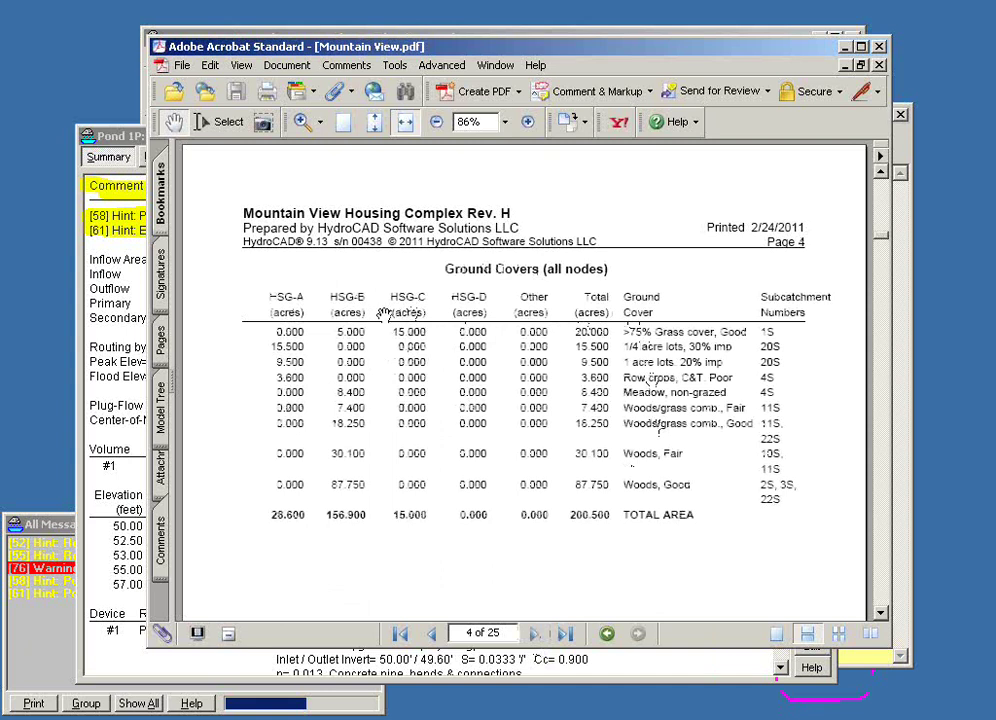
{"action": "left_click", "coordinate": [535, 636]}
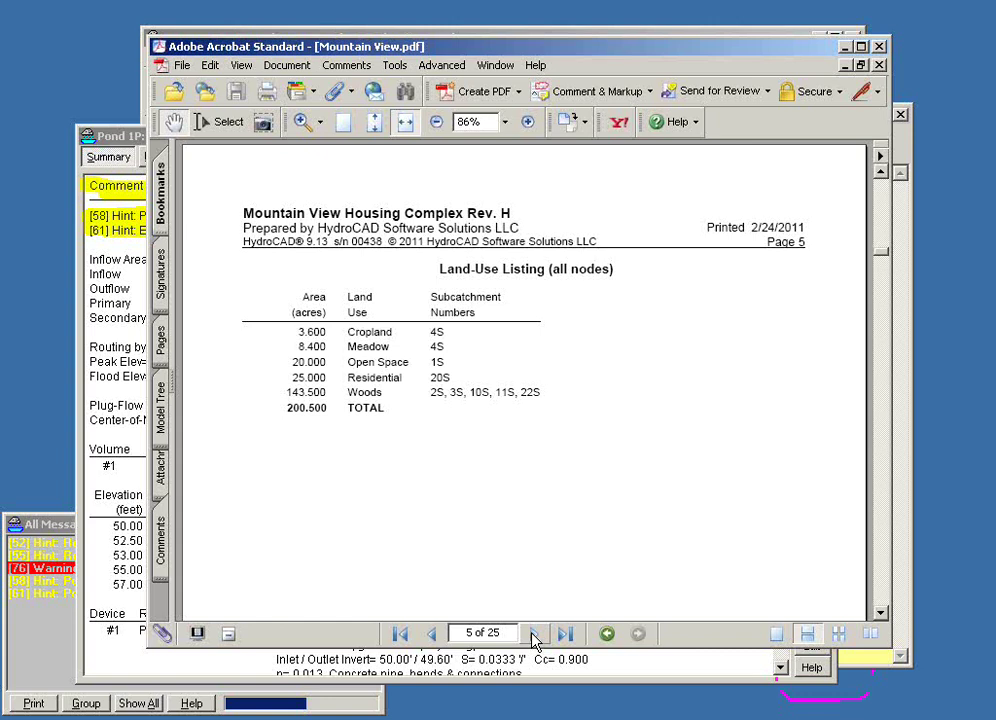
{"action": "left_click", "coordinate": [535, 636]}
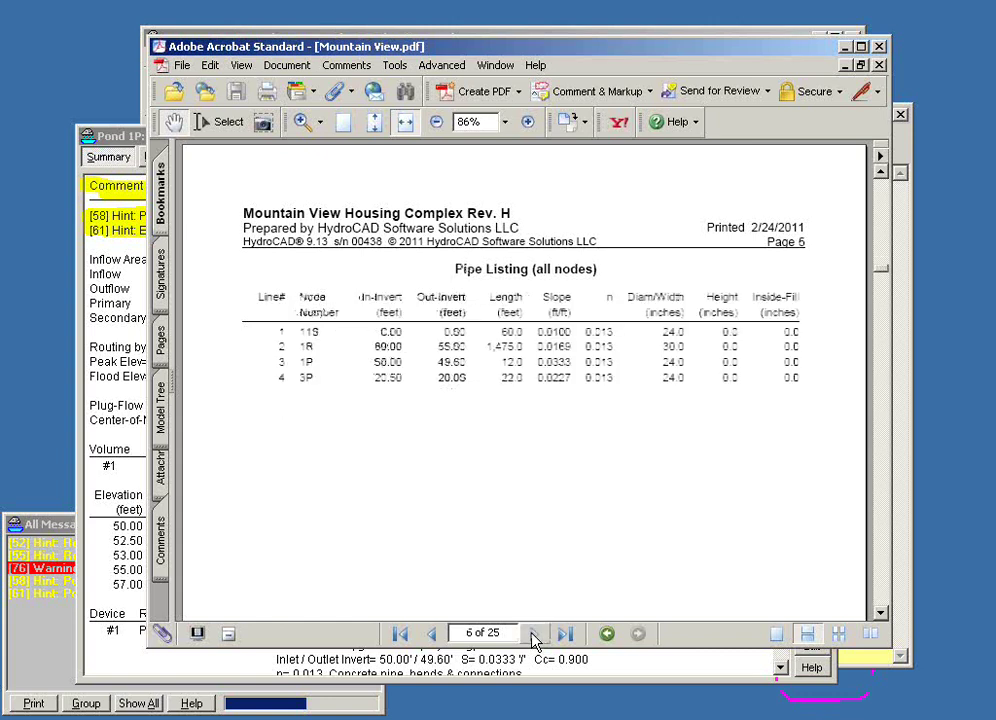
{"action": "left_click", "coordinate": [535, 636]}
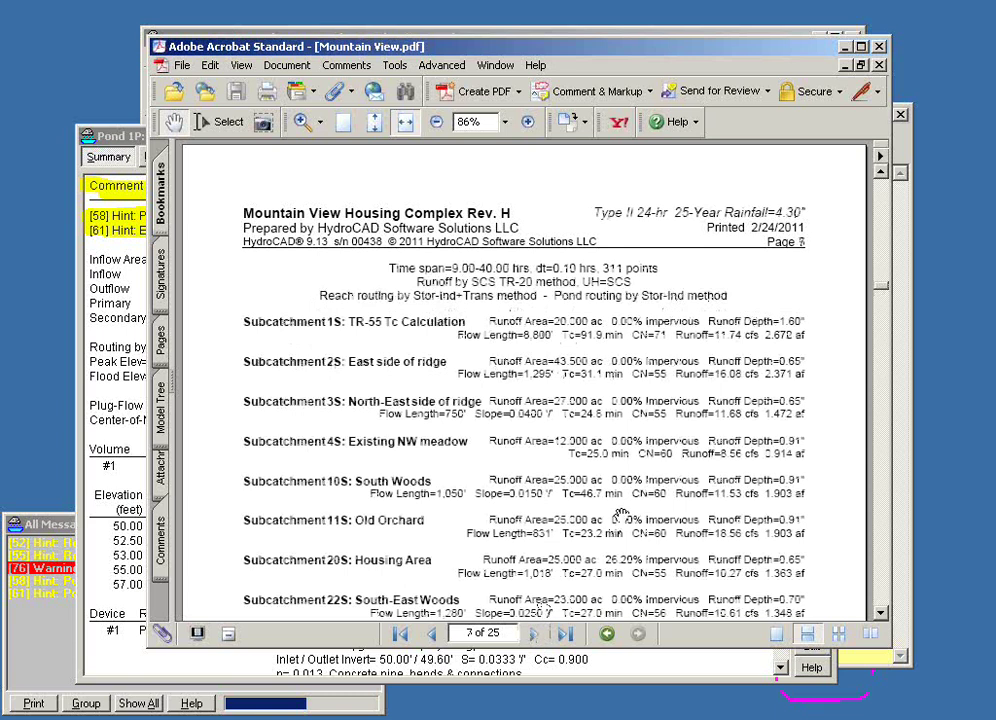
Reach page 8, Subcatchment 1S summary, show it as a whole page, and move Acrobat aside.
{"action": "scroll", "coordinate": [655, 355], "scroll_direction": "down", "scroll_amount": 4}
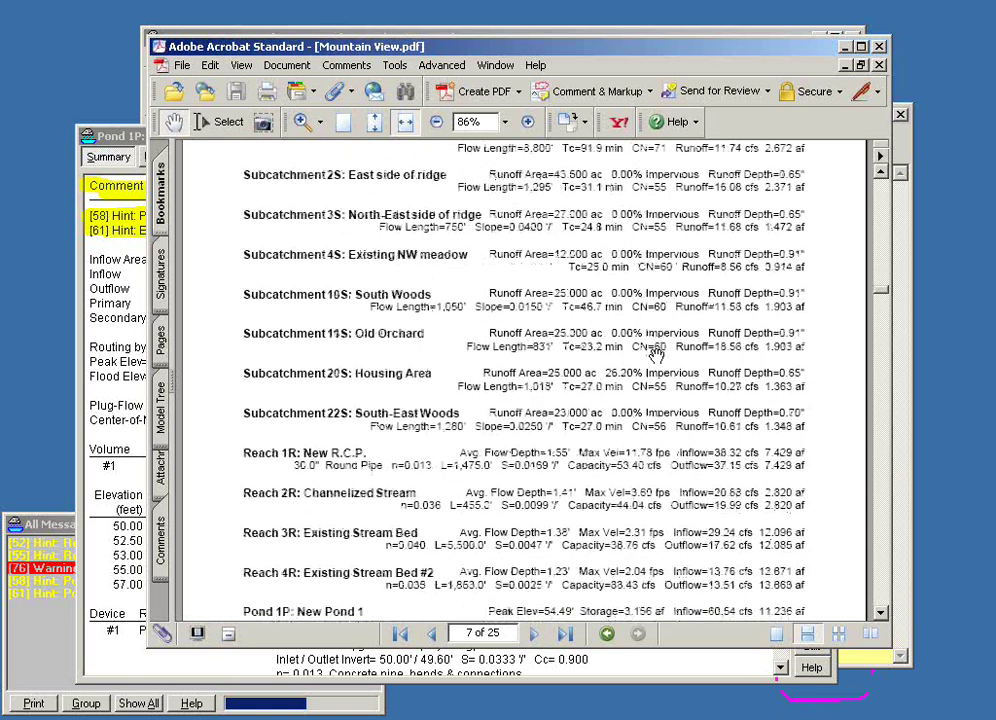
{"action": "scroll", "coordinate": [655, 355], "scroll_direction": "up", "scroll_amount": 4}
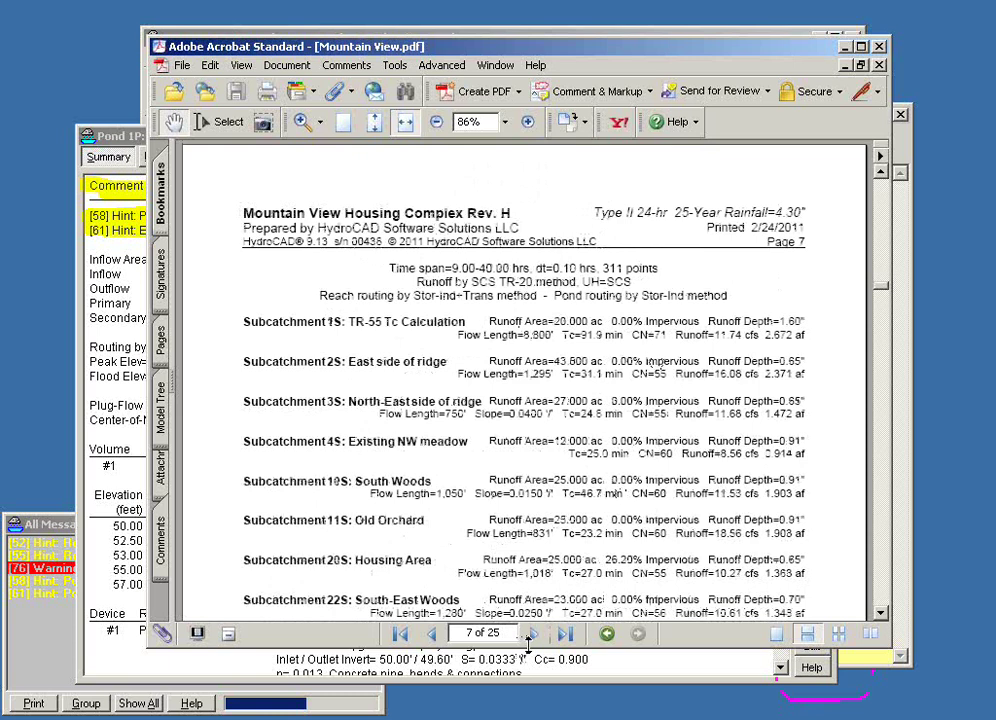
{"action": "left_click", "coordinate": [536, 638]}
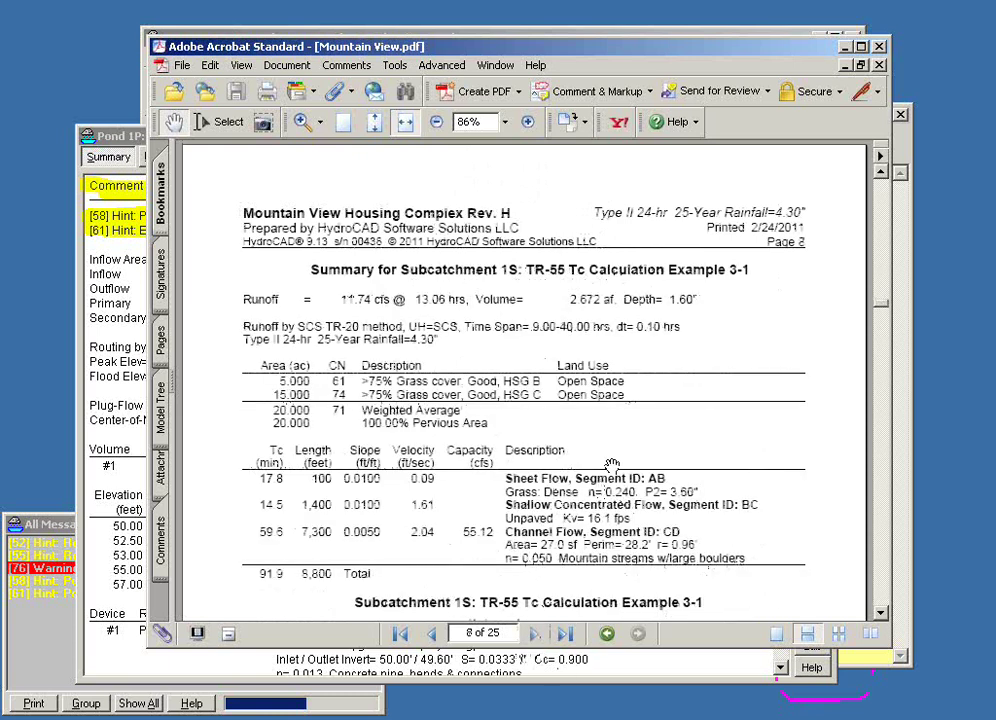
{"action": "left_click", "coordinate": [373, 121]}
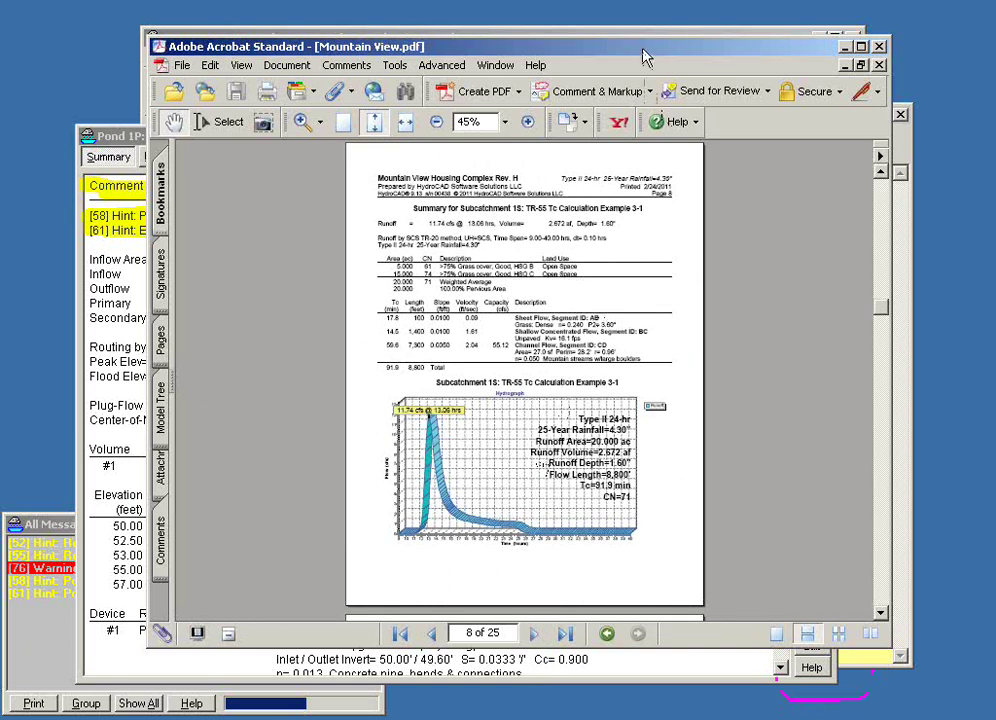
{"action": "left_click_drag", "start_coordinate": [645, 57], "coordinate": [694, 88]}
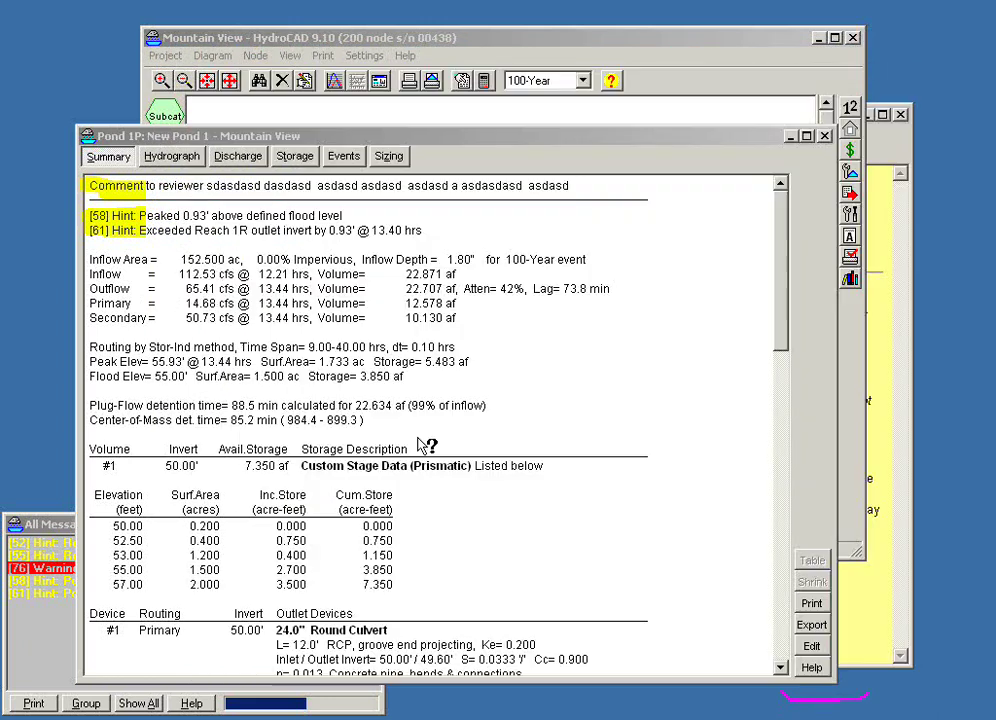
Return to HydroCAD, close the Pond 1P results window, and bring the Mountain View diagram forward.
{"action": "left_click", "coordinate": [725, 63]}
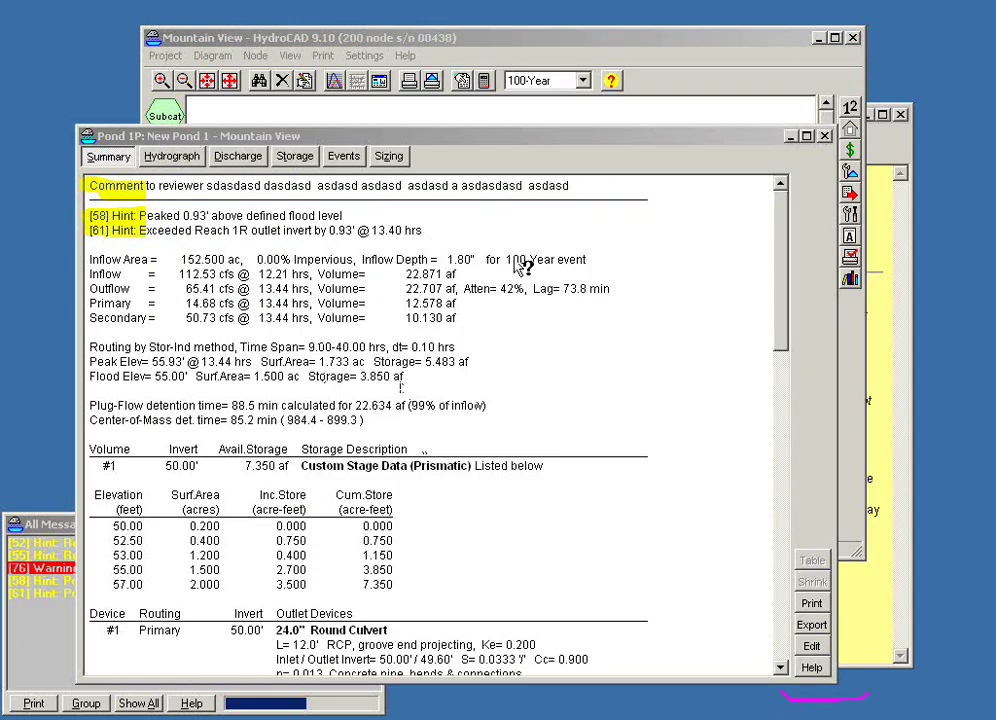
{"action": "left_click_drag", "start_coordinate": [459, 148], "coordinate": [453, 151]}
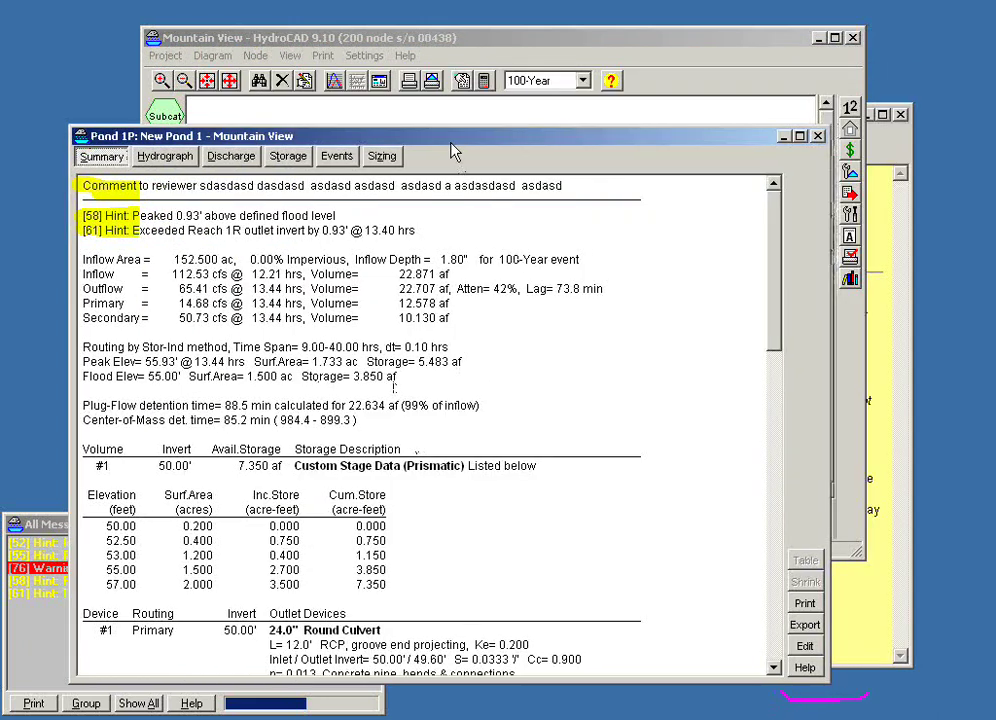
{"action": "left_click", "coordinate": [818, 137]}
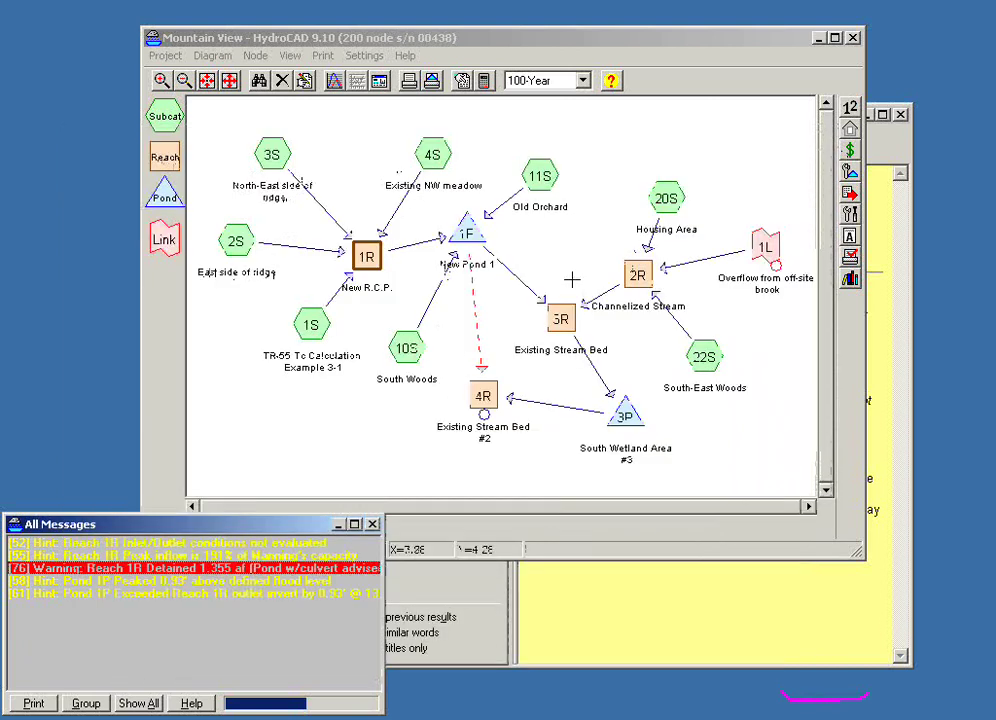
{"action": "left_click", "coordinate": [376, 38]}
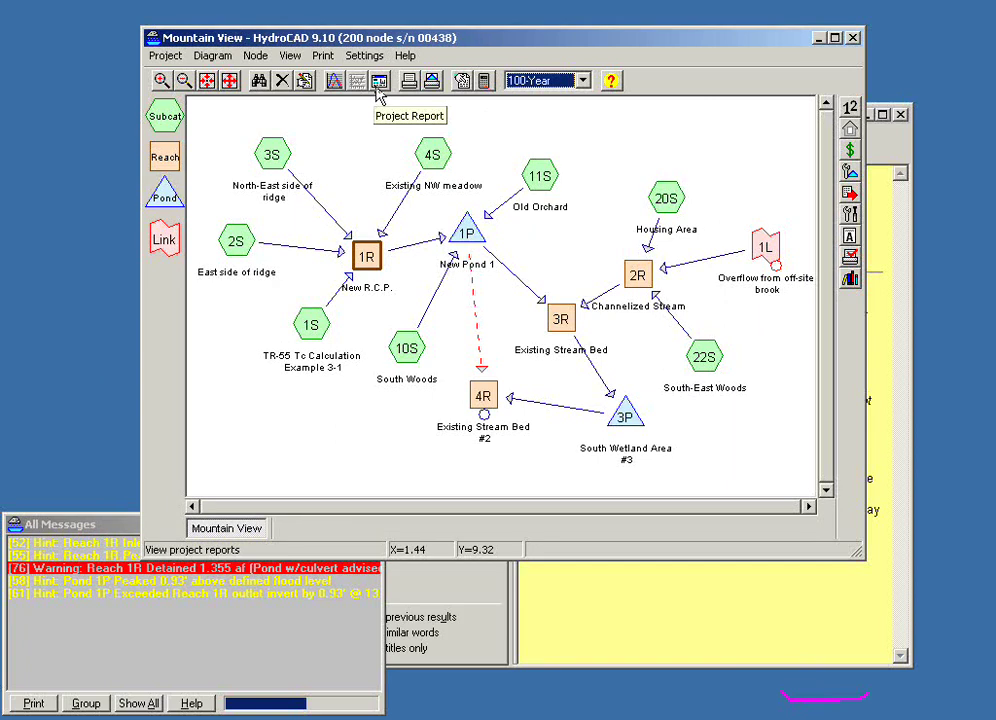
{"action": "left_click", "coordinate": [378, 91]}
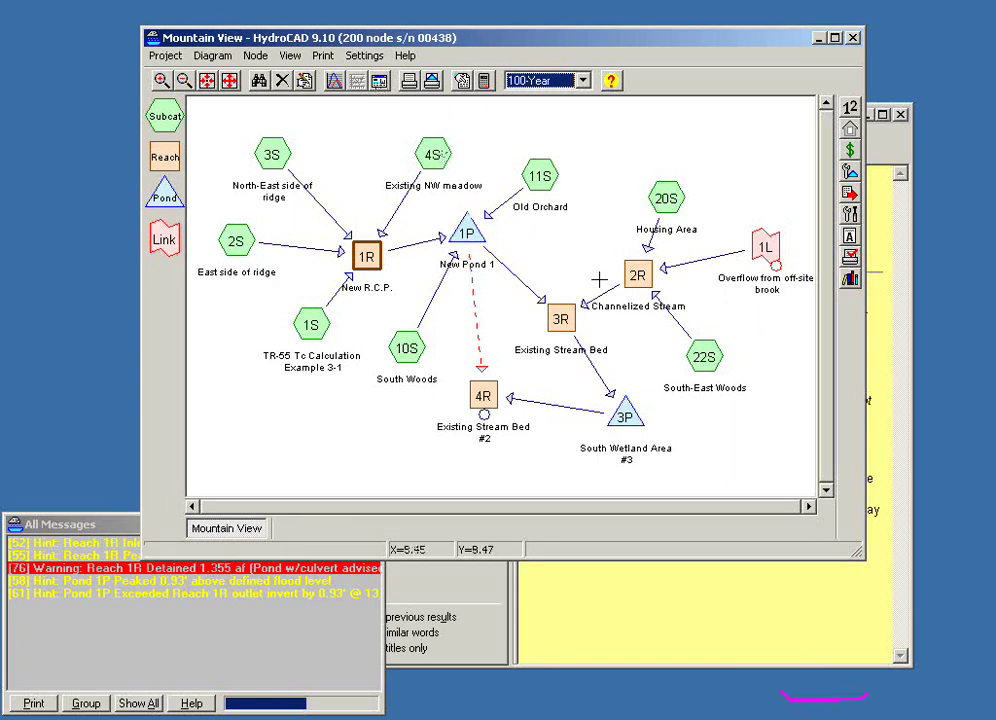
{"action": "left_click", "coordinate": [379, 88]}
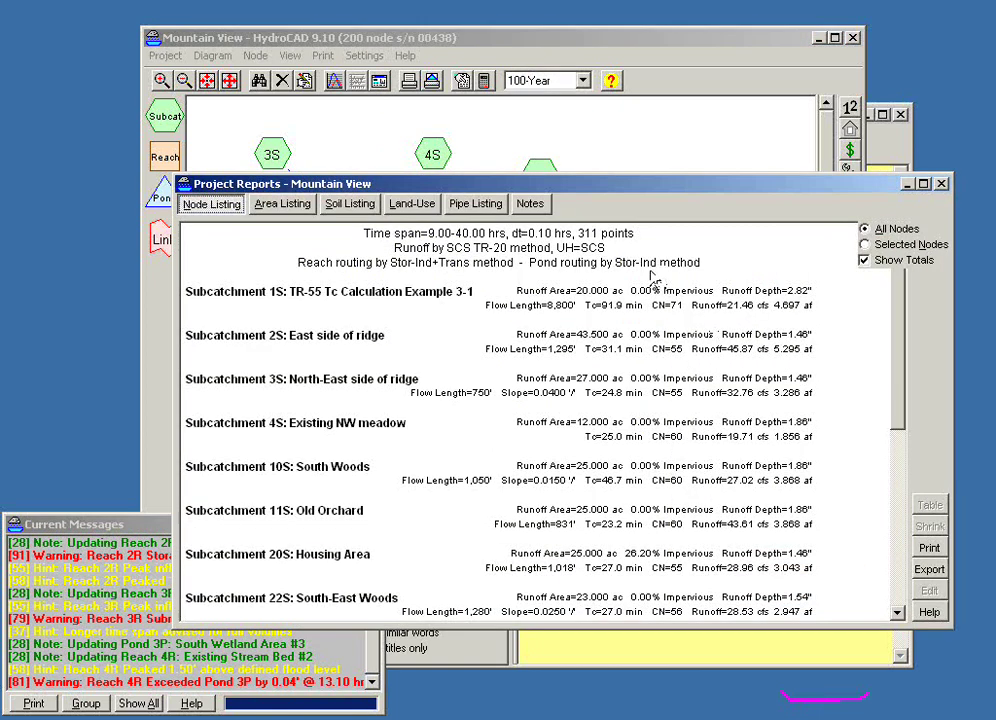
{"action": "left_click_drag", "start_coordinate": [666, 166], "coordinate": [488, 131]}
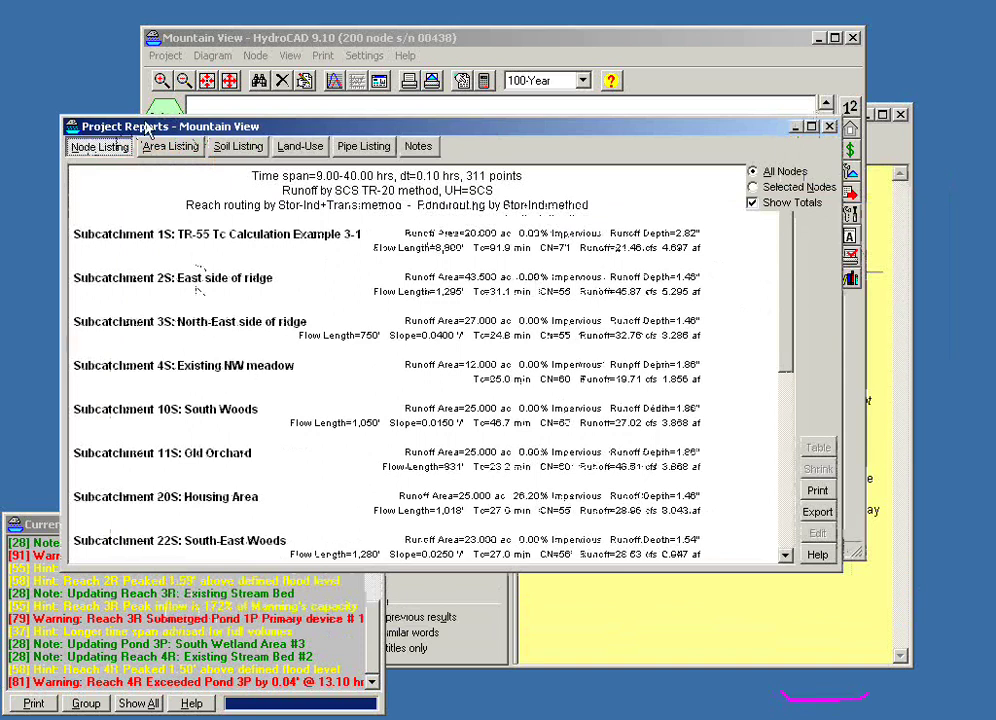
{"action": "left_click", "coordinate": [174, 148]}
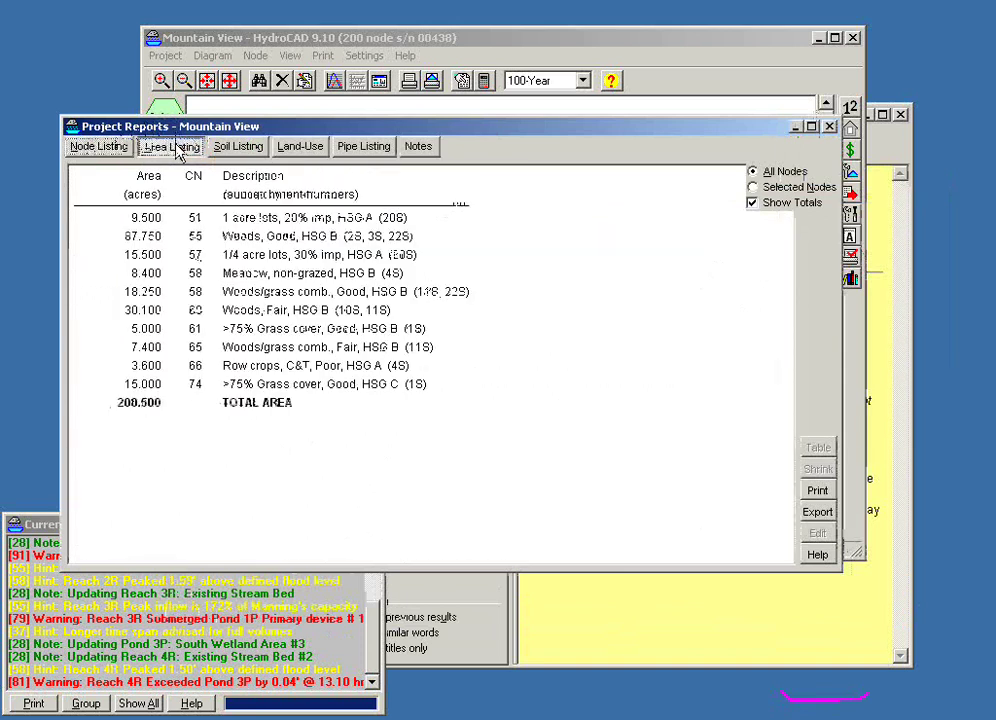
{"action": "left_click", "coordinate": [225, 152]}
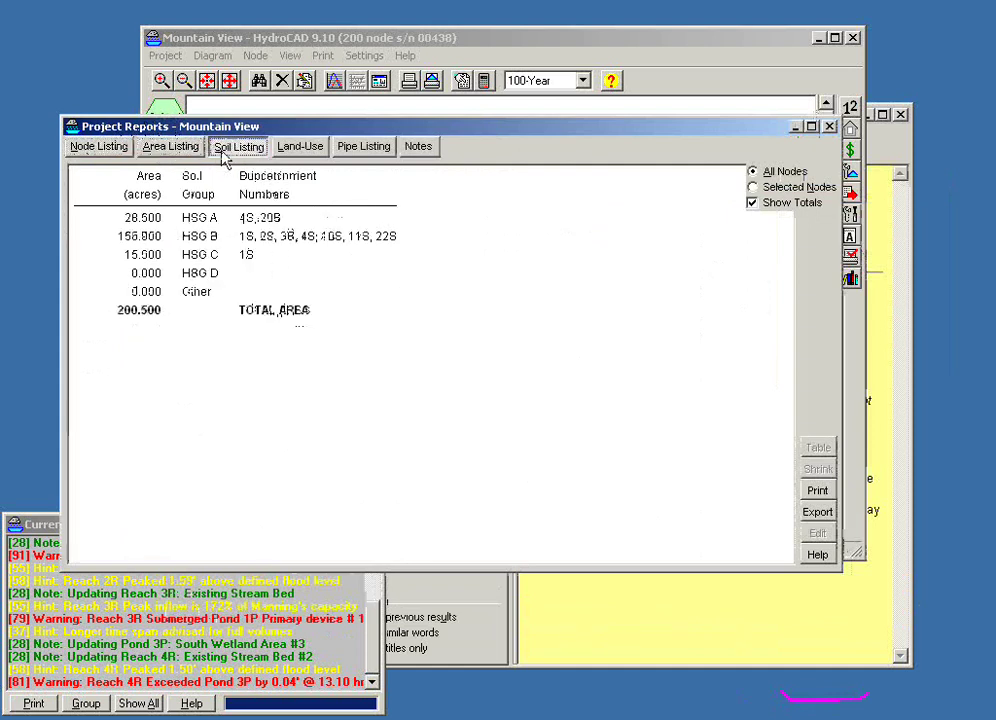
{"action": "left_click", "coordinate": [303, 148]}
{"action": "left_click", "coordinate": [362, 148]}
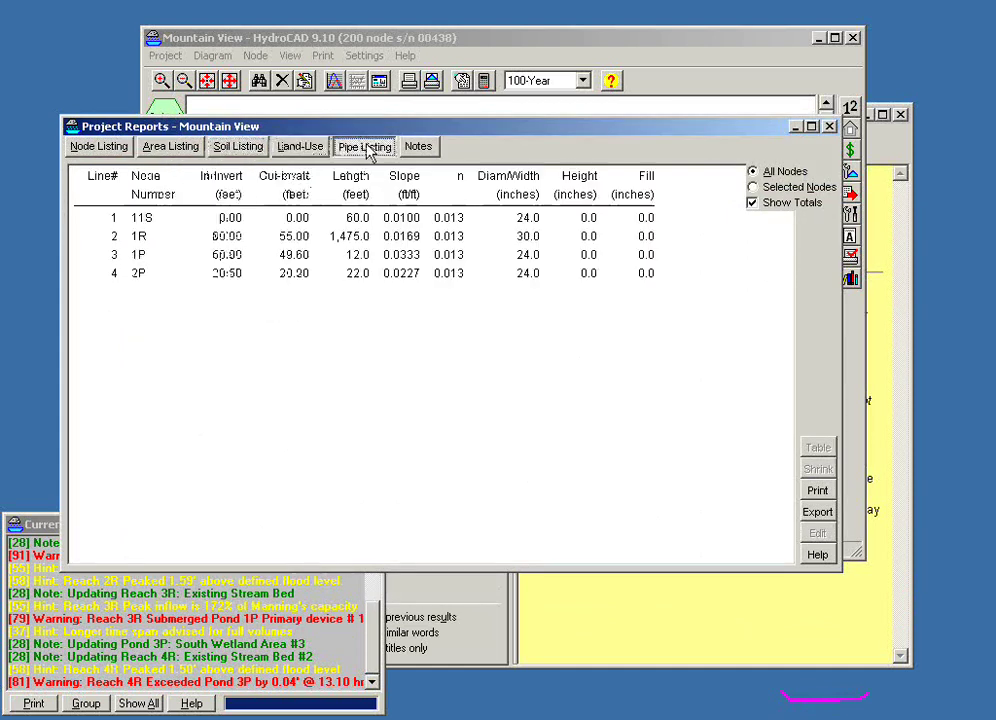
{"action": "left_click", "coordinate": [419, 148]}
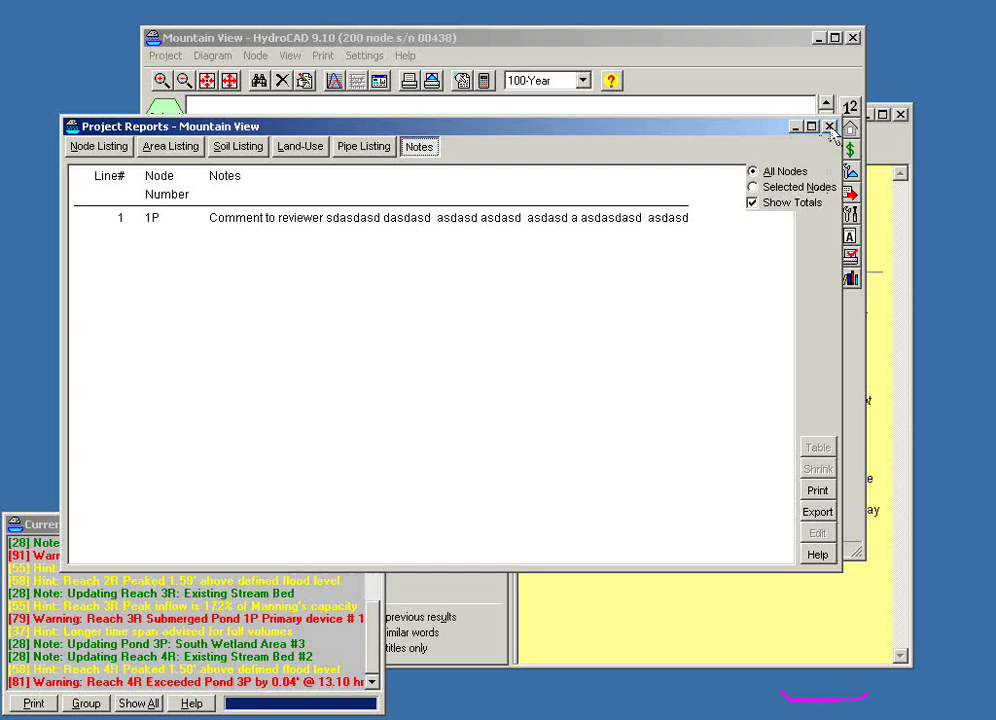
{"action": "left_click_drag", "start_coordinate": [340, 129], "coordinate": [430, 194]}
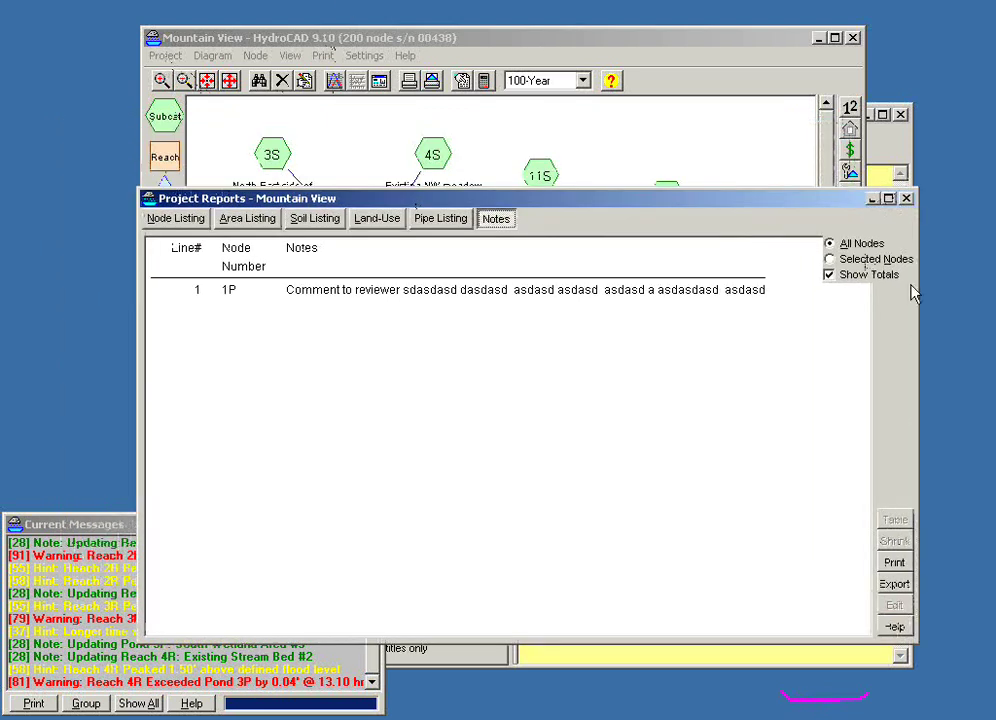
{"action": "left_click", "coordinate": [906, 198]}
Add a project note reading 'asdfasd asdasd asdasd asd asd asd asd asd' to Mountain View.
{"action": "left_click", "coordinate": [172, 56]}
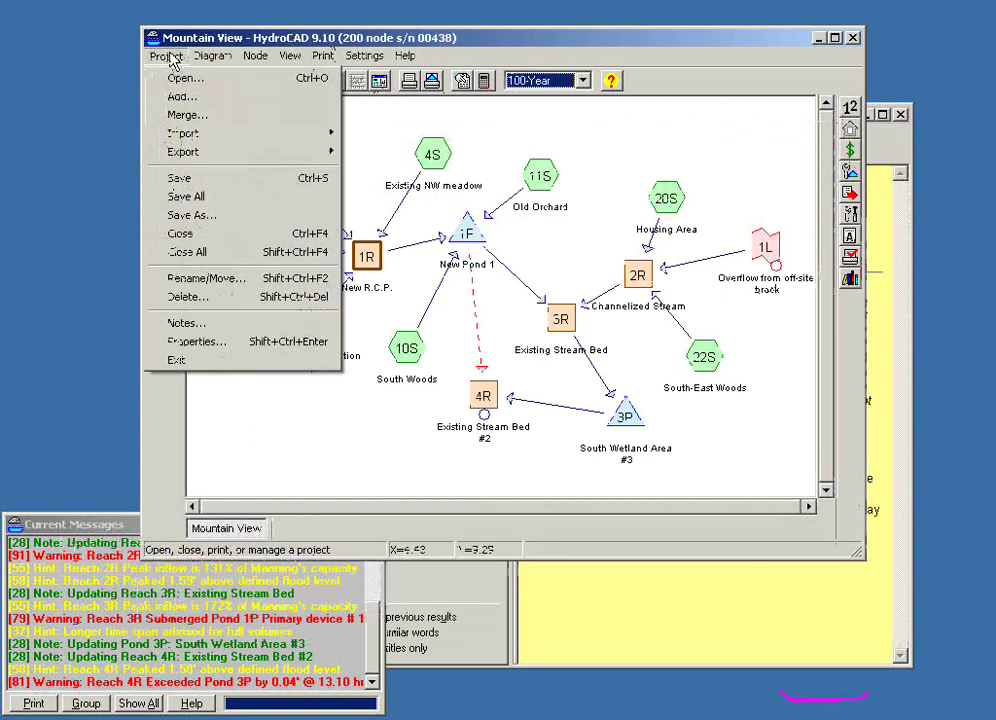
{"action": "left_click", "coordinate": [265, 325]}
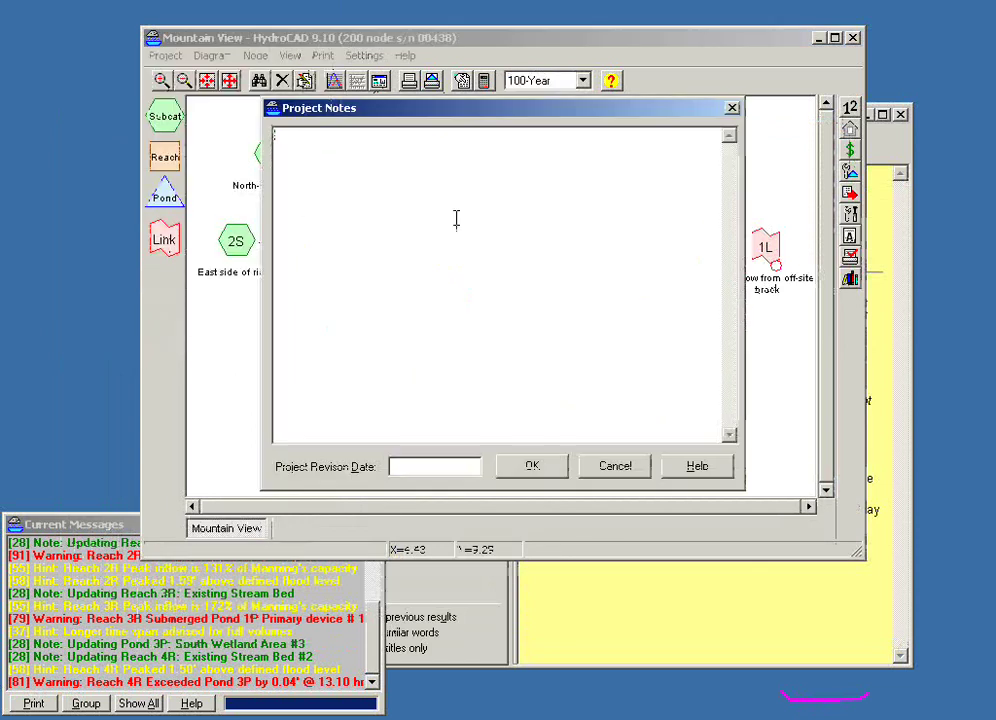
{"action": "type", "text": "asdfasd asdasd"}
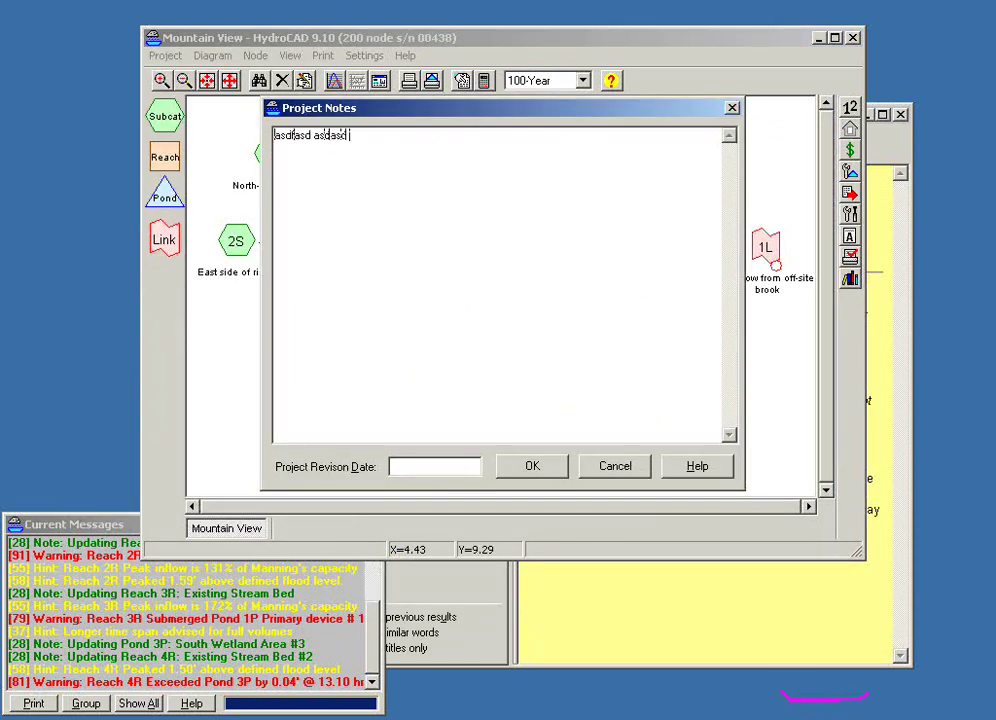
{"action": "type", "text": "  asdasd asd asd asd asd asd"}
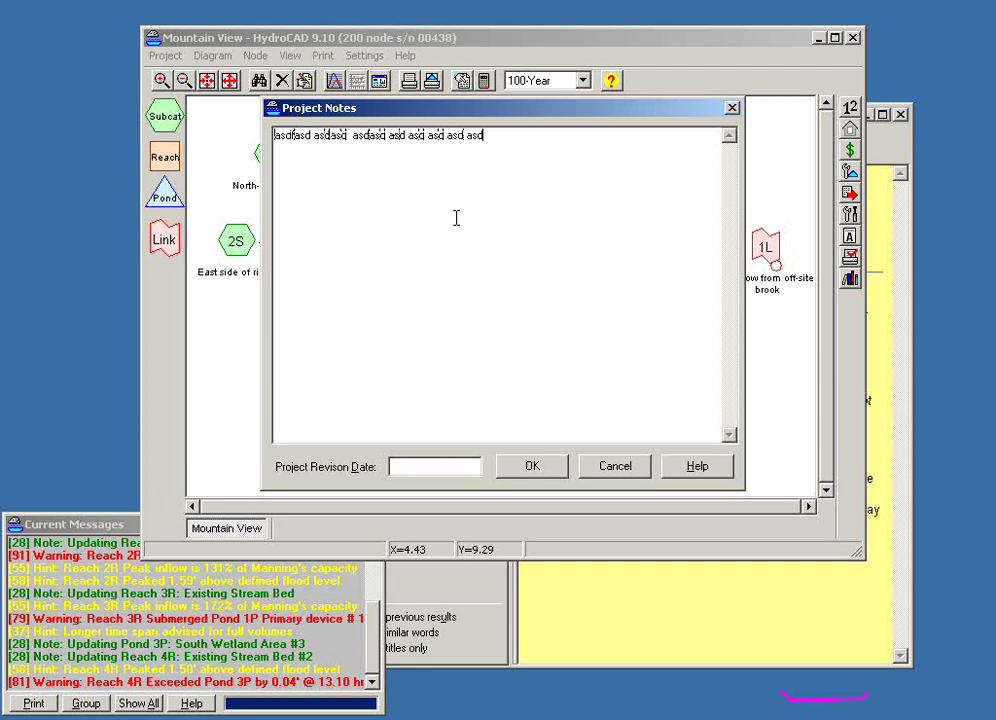
{"action": "right_click", "coordinate": [450, 230]}
{"action": "left_click", "coordinate": [534, 470]}
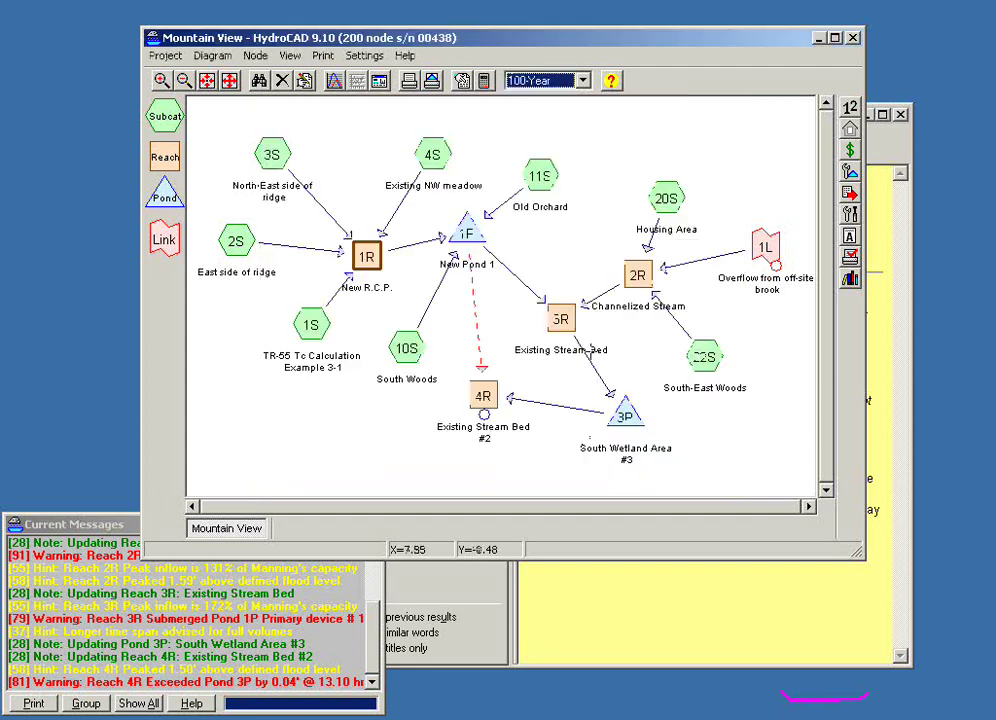
{"action": "left_click", "coordinate": [380, 81]}
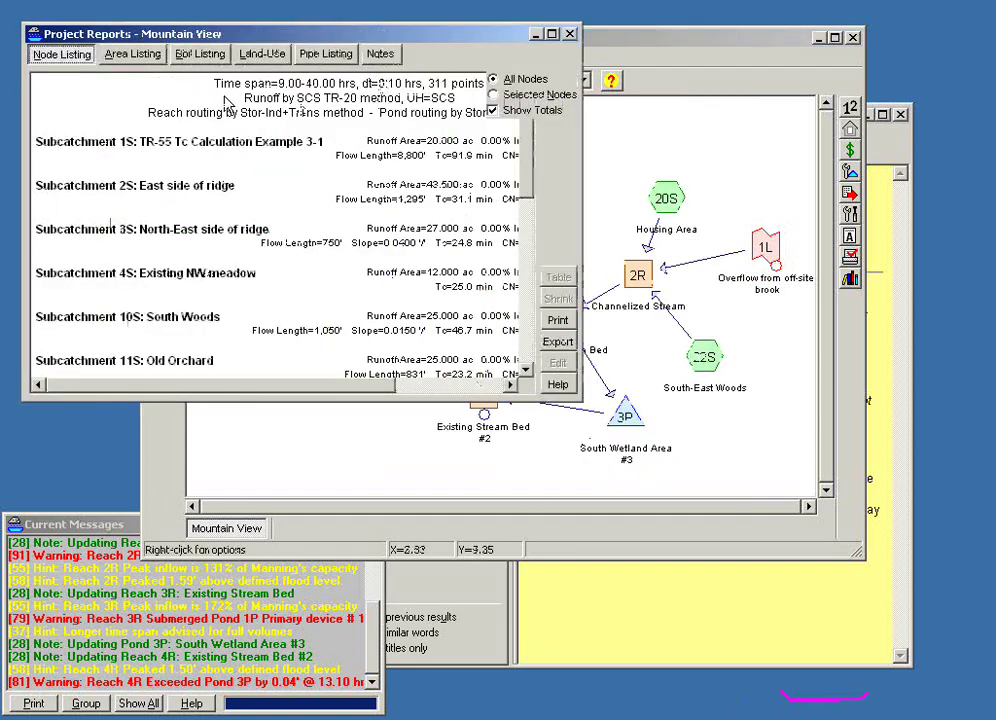
{"action": "left_click", "coordinate": [380, 53]}
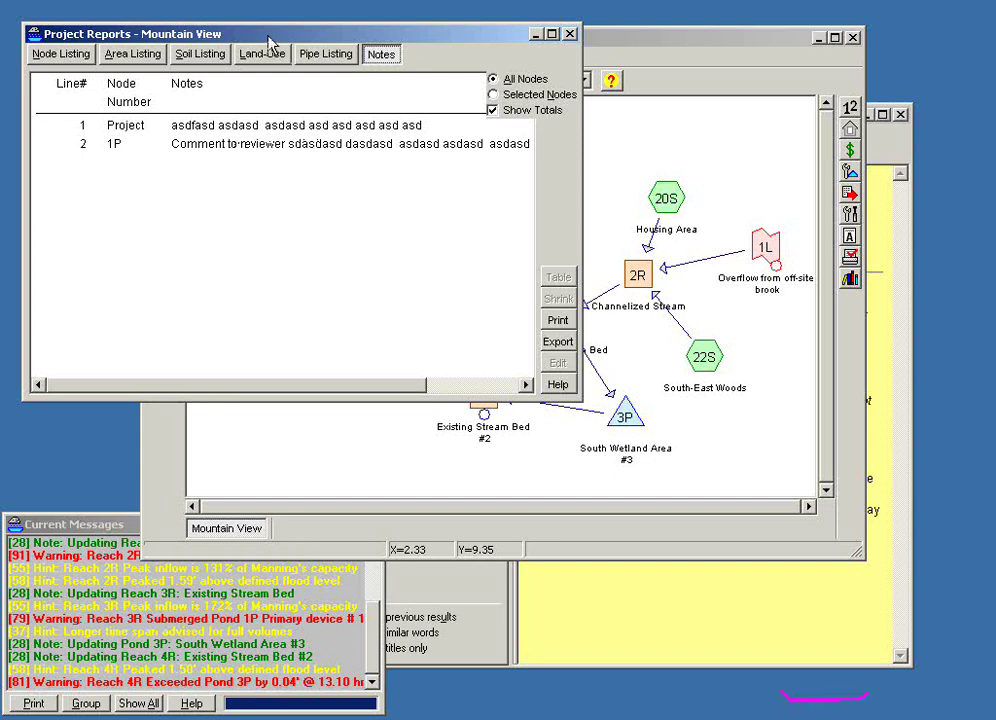
{"action": "left_click_drag", "start_coordinate": [268, 38], "coordinate": [275, 64]}
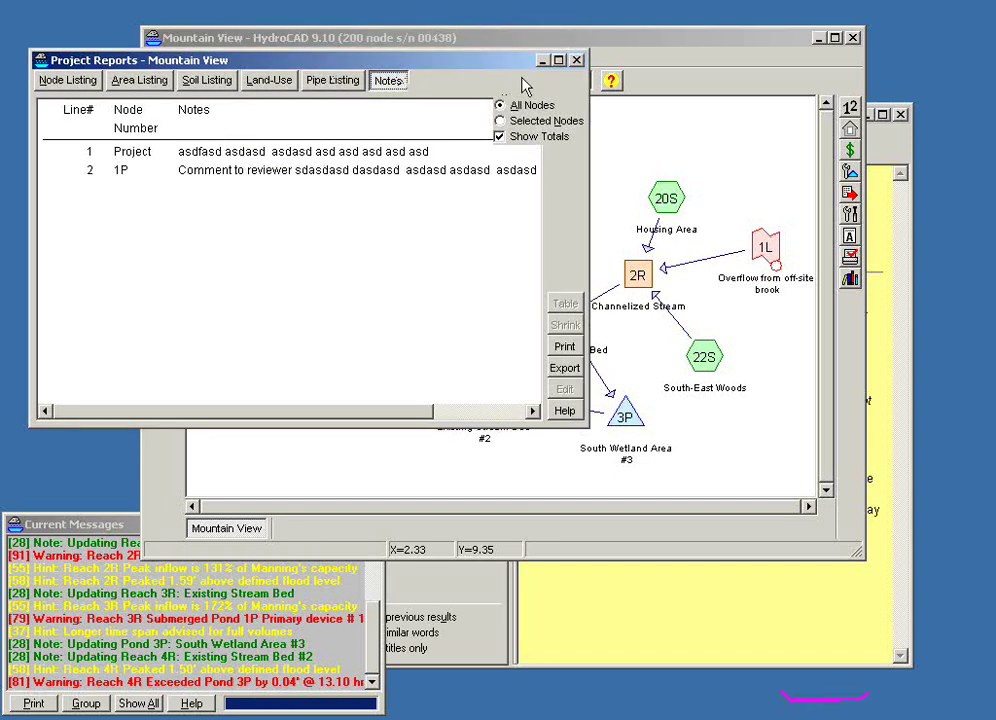
{"action": "left_click", "coordinate": [577, 60]}
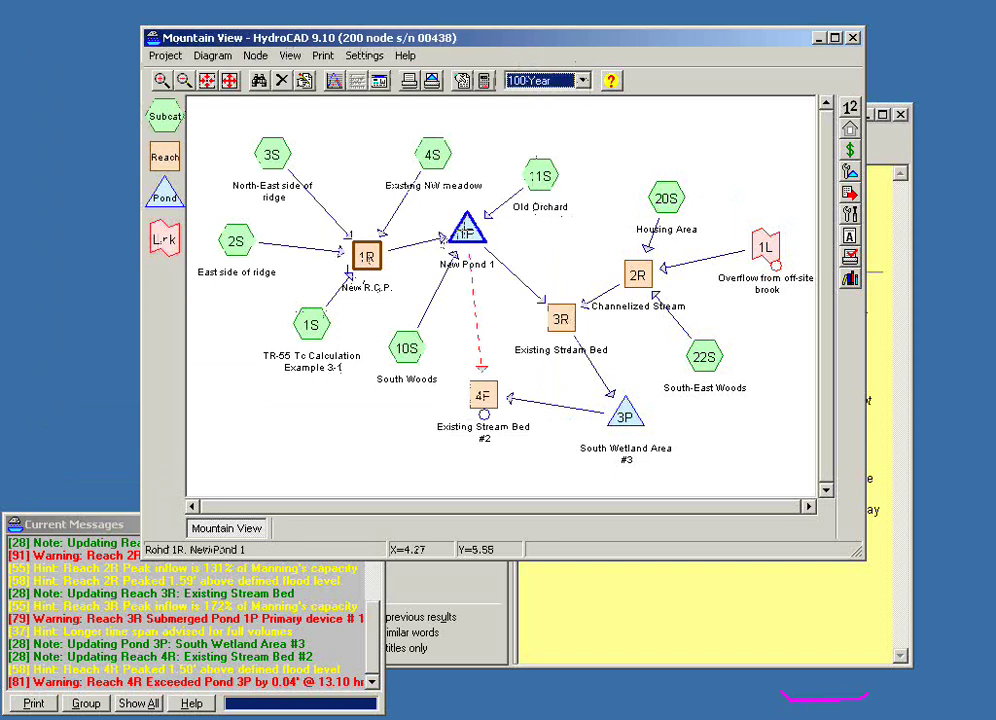
Move pond 1P down-right and subcat 1S down-left, then open 1S's hydrograph results.
{"action": "left_click_drag", "start_coordinate": [468, 232], "coordinate": [479, 252]}
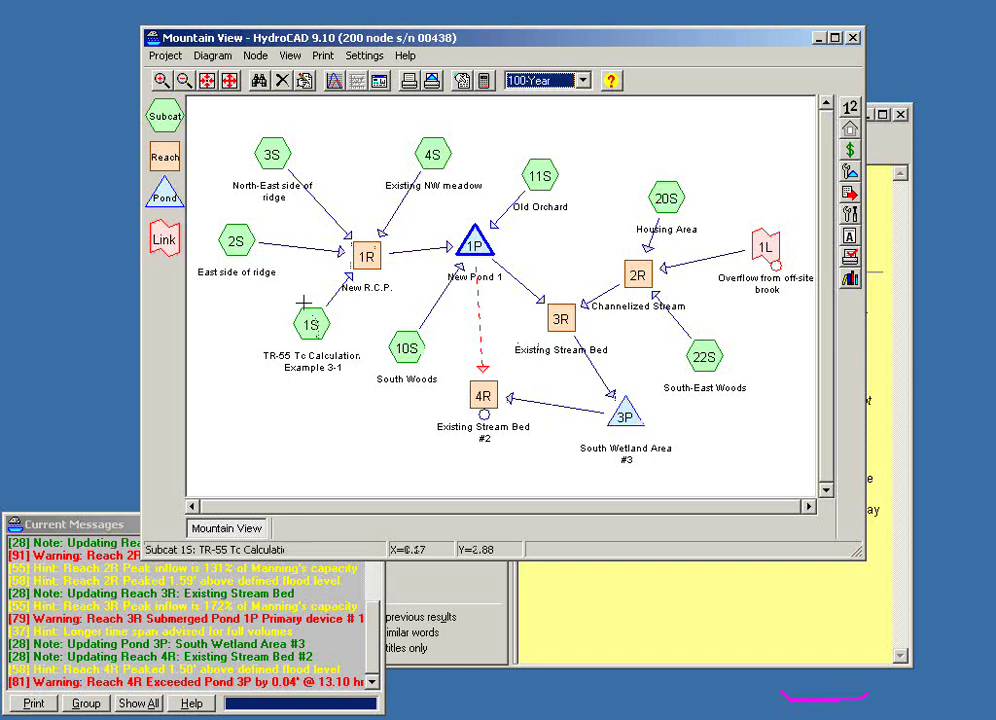
{"action": "left_click_drag", "start_coordinate": [311, 324], "coordinate": [297, 352]}
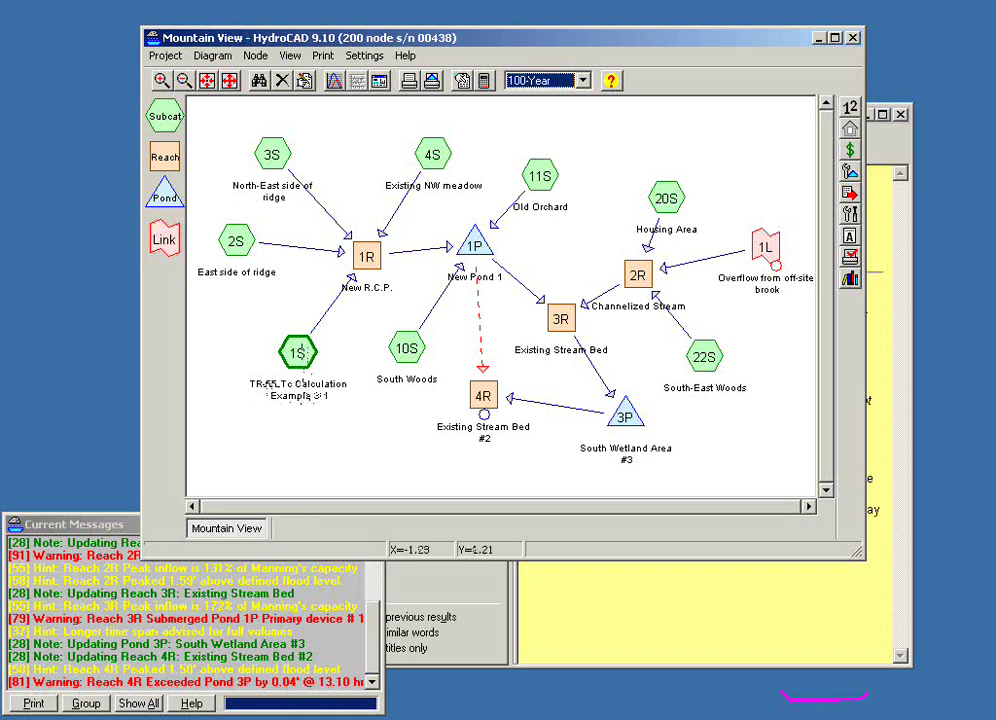
{"action": "double_click", "coordinate": [297, 352]}
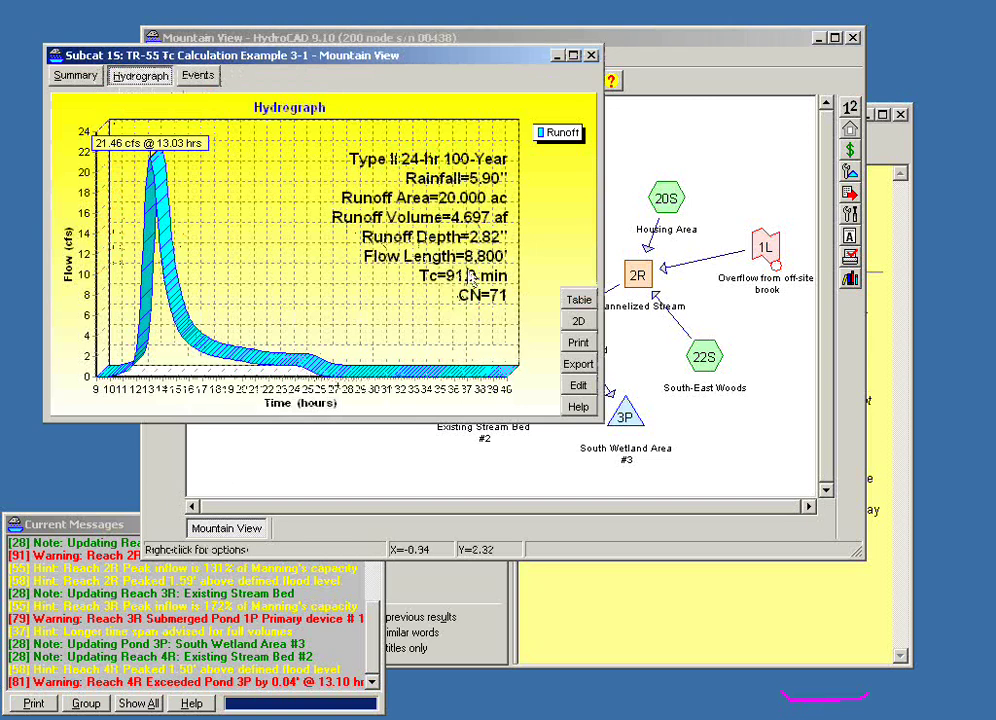
Show Subcat 1S's Summary report enlarged so all Tc rows through 8,800 ft appear.
{"action": "left_click", "coordinate": [62, 76]}
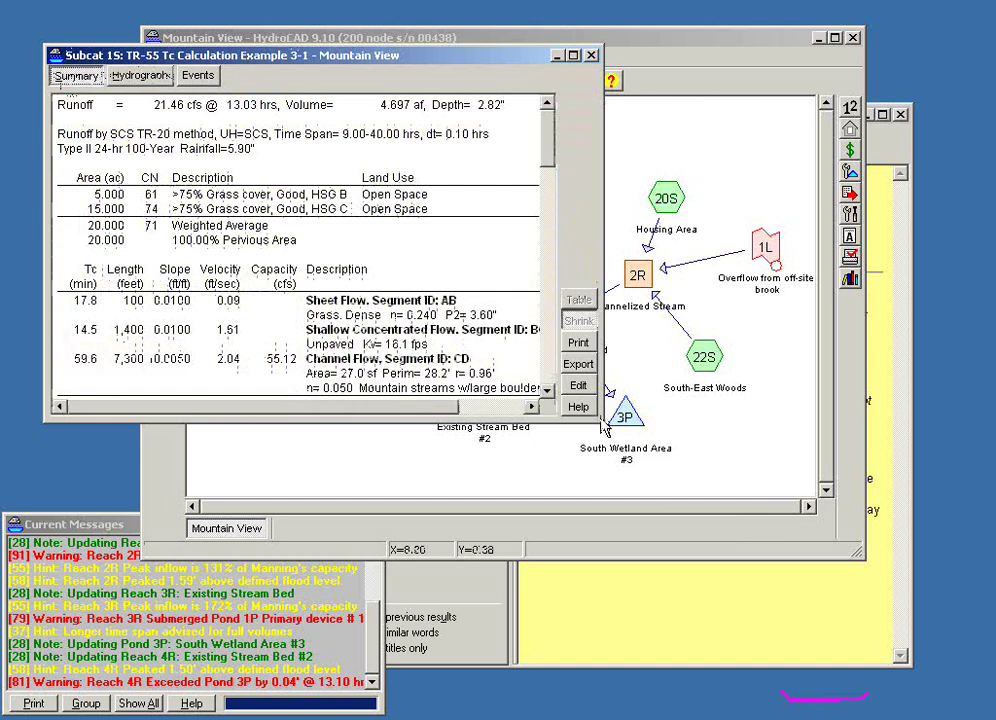
{"action": "left_click_drag", "start_coordinate": [600, 413], "coordinate": [762, 492]}
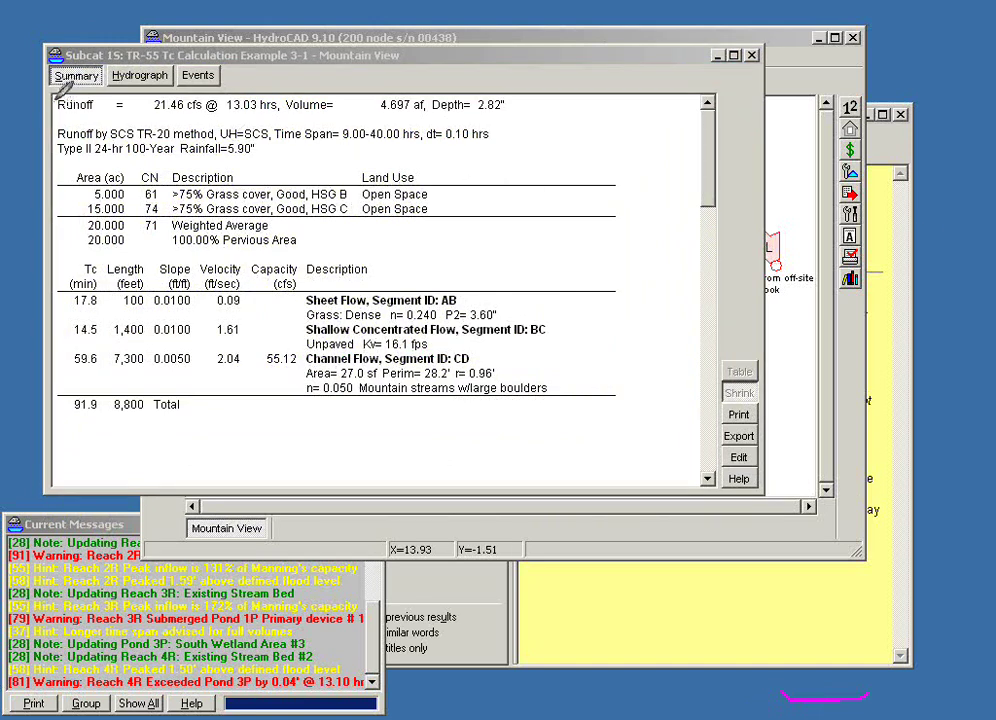
Circle the 21.46 cfs peak, 4.697 af volume and 2.82" runoff depth at the summary top.
{"action": "left_click_drag", "start_coordinate": [58, 101], "coordinate": [140, 97]}
{"action": "mouse_move", "coordinate": [148, 103]}
{"action": "left_mouse_down"}
{"action": "mouse_move", "coordinate": [176, 94]}
{"action": "mouse_move", "coordinate": [140, 102]}
{"action": "mouse_move", "coordinate": [205, 96]}
{"action": "left_mouse_up"}
{"action": "mouse_move", "coordinate": [218, 102]}
{"action": "left_mouse_down"}
{"action": "mouse_move", "coordinate": [262, 95]}
{"action": "mouse_move", "coordinate": [282, 107]}
{"action": "mouse_move", "coordinate": [226, 100]}
{"action": "left_mouse_up"}
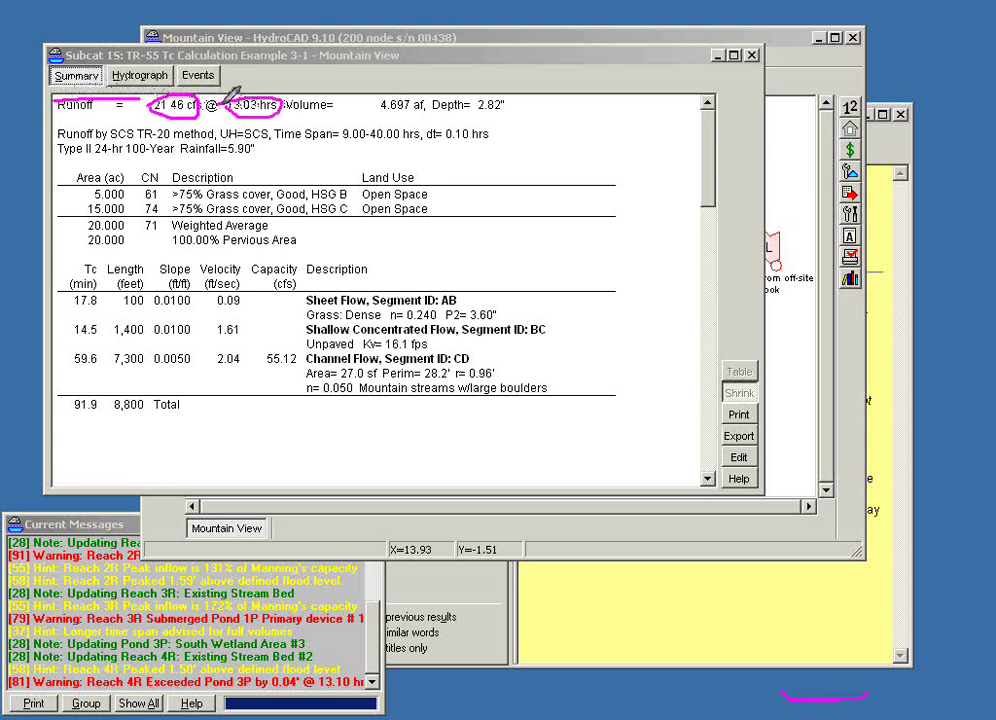
{"action": "mouse_move", "coordinate": [384, 104]}
{"action": "left_mouse_down"}
{"action": "mouse_move", "coordinate": [410, 95]}
{"action": "mouse_move", "coordinate": [430, 108]}
{"action": "mouse_move", "coordinate": [389, 106]}
{"action": "left_mouse_up"}
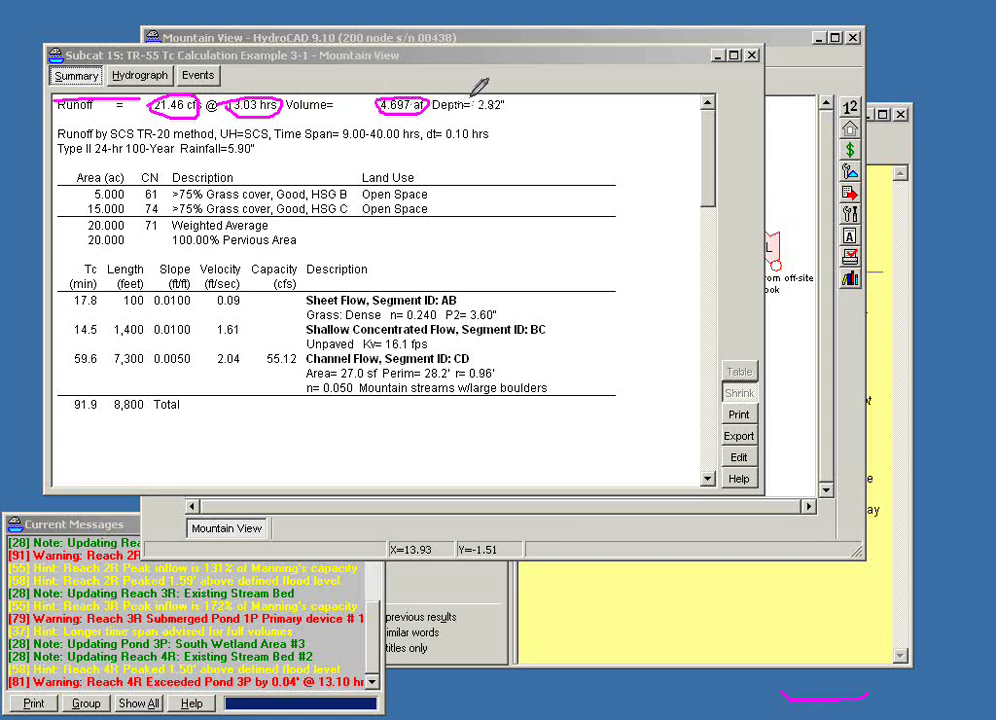
{"action": "mouse_move", "coordinate": [470, 100]}
{"action": "left_mouse_down"}
{"action": "mouse_move", "coordinate": [516, 91]}
{"action": "mouse_move", "coordinate": [512, 104]}
{"action": "mouse_move", "coordinate": [478, 90]}
{"action": "mouse_move", "coordinate": [465, 100]}
{"action": "left_mouse_up"}
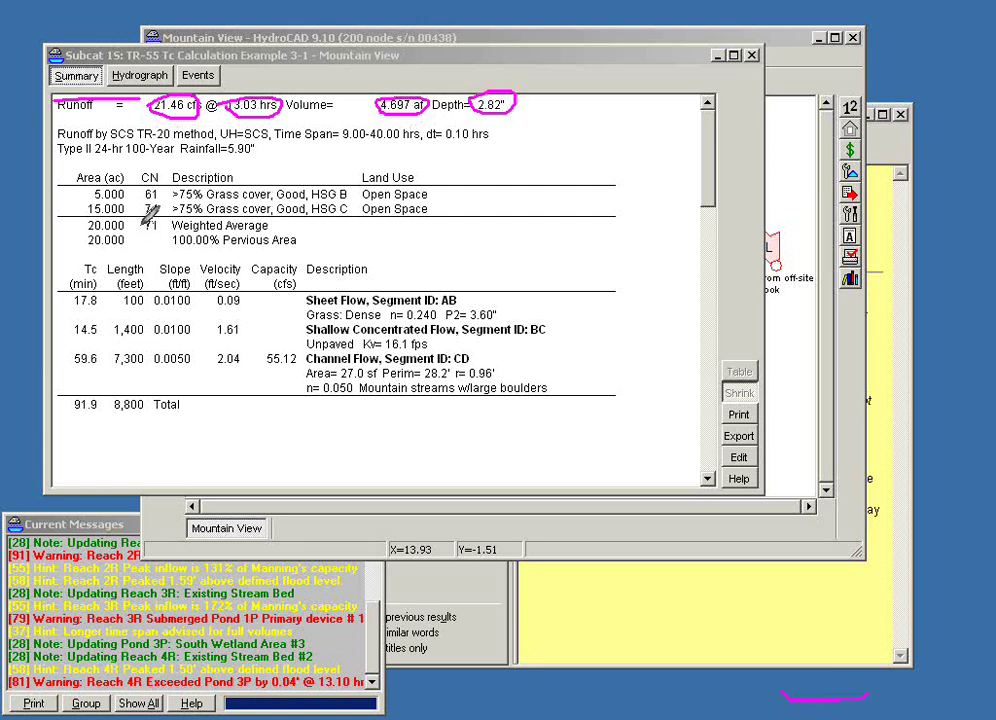
Circle CN 71 and 5.90" rainfall, arrow the 2.82" depth, and highlight SCS TR-20.
{"action": "mouse_move", "coordinate": [150, 213]}
{"action": "left_mouse_down"}
{"action": "mouse_move", "coordinate": [165, 222]}
{"action": "mouse_move", "coordinate": [141, 225]}
{"action": "left_mouse_up"}
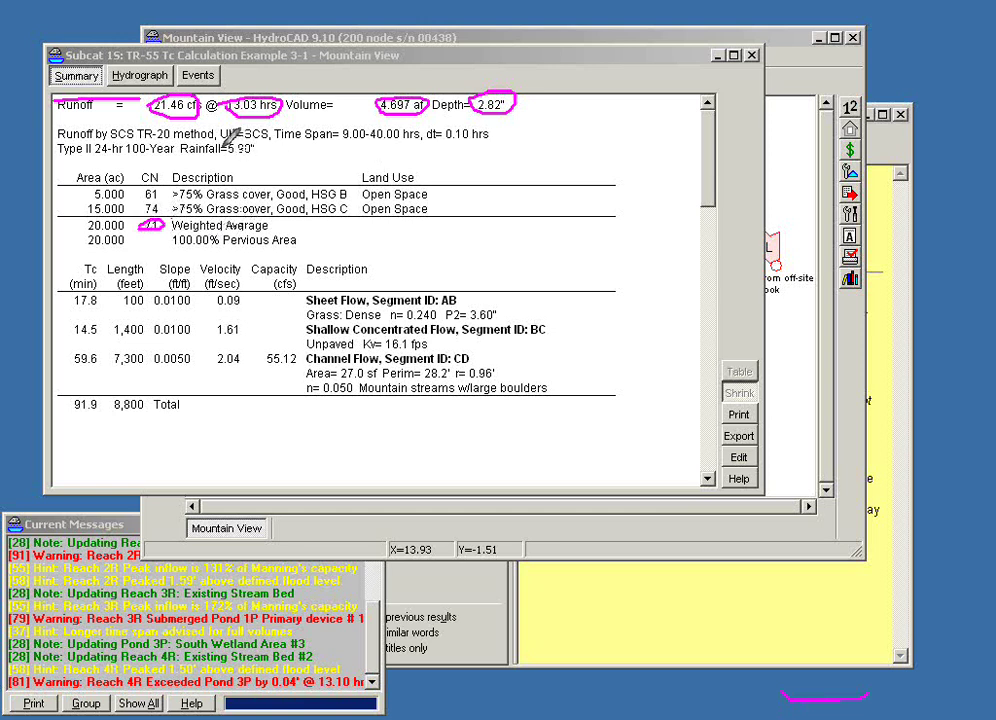
{"action": "mouse_move", "coordinate": [226, 140]}
{"action": "left_mouse_down"}
{"action": "mouse_move", "coordinate": [258, 146]}
{"action": "mouse_move", "coordinate": [222, 150]}
{"action": "left_mouse_up"}
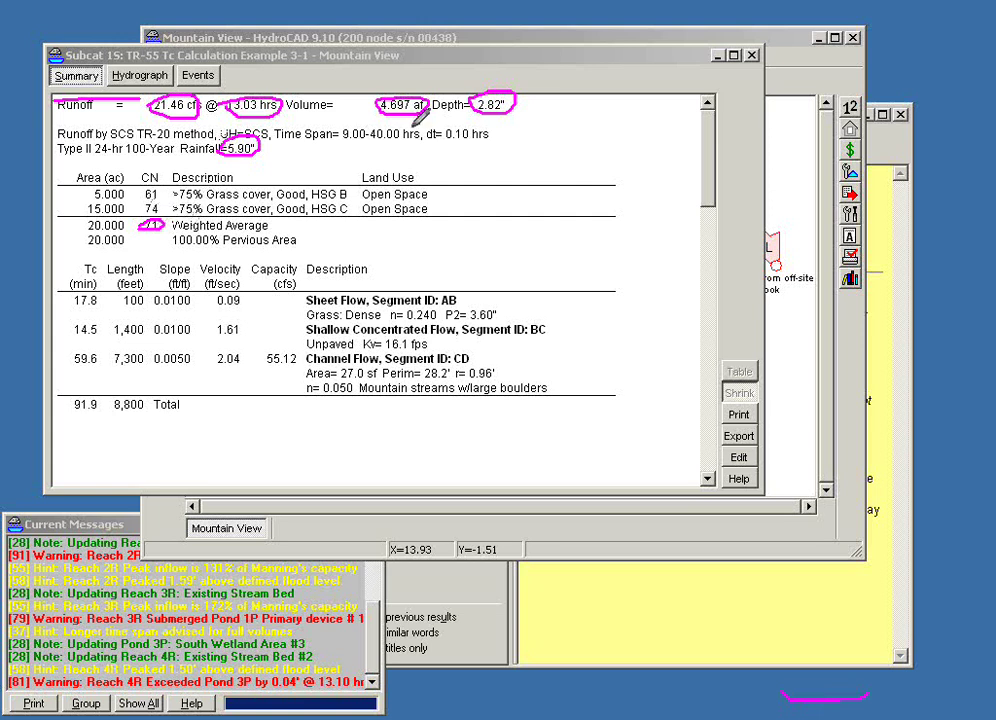
{"action": "left_click_drag", "start_coordinate": [496, 66], "coordinate": [496, 89]}
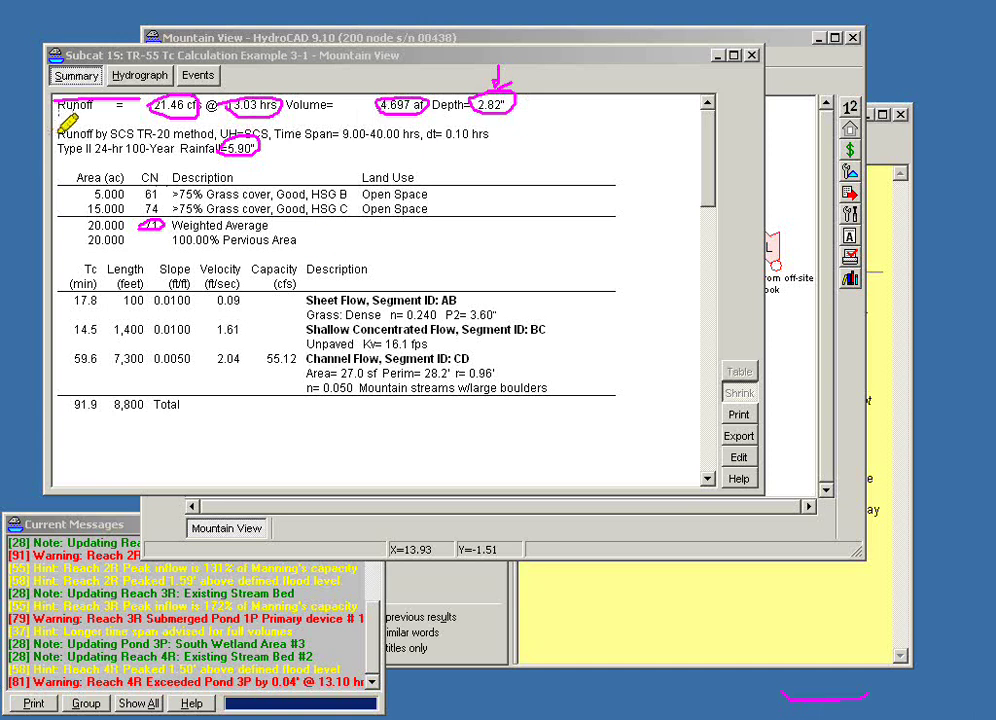
{"action": "left_click_drag", "start_coordinate": [108, 132], "coordinate": [214, 132]}
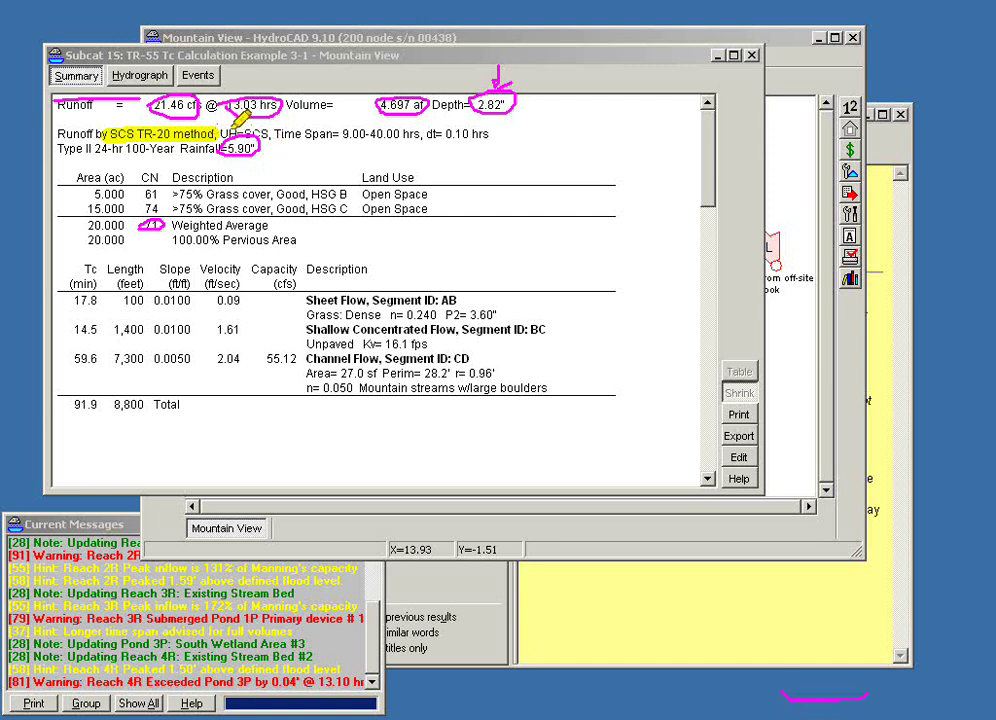
Highlight UH=SCS, the 9.00-40.00 hr span, 0.10 hr dt and Type II storm line.
{"action": "left_click_drag", "start_coordinate": [240, 131], "coordinate": [264, 133]}
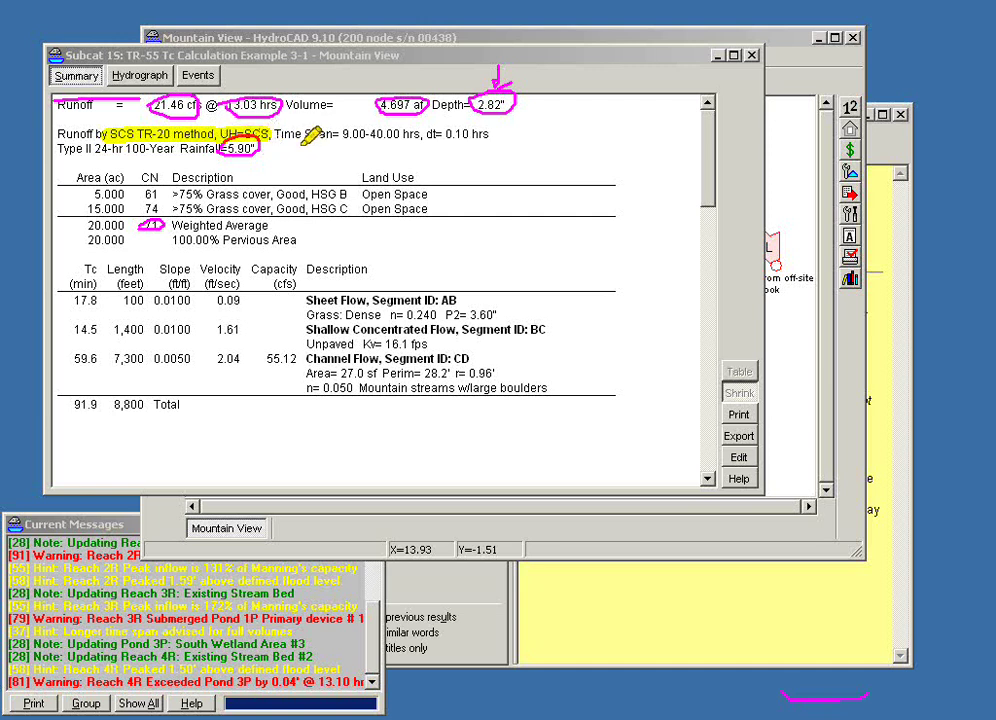
{"action": "left_click_drag", "start_coordinate": [345, 133], "coordinate": [402, 133]}
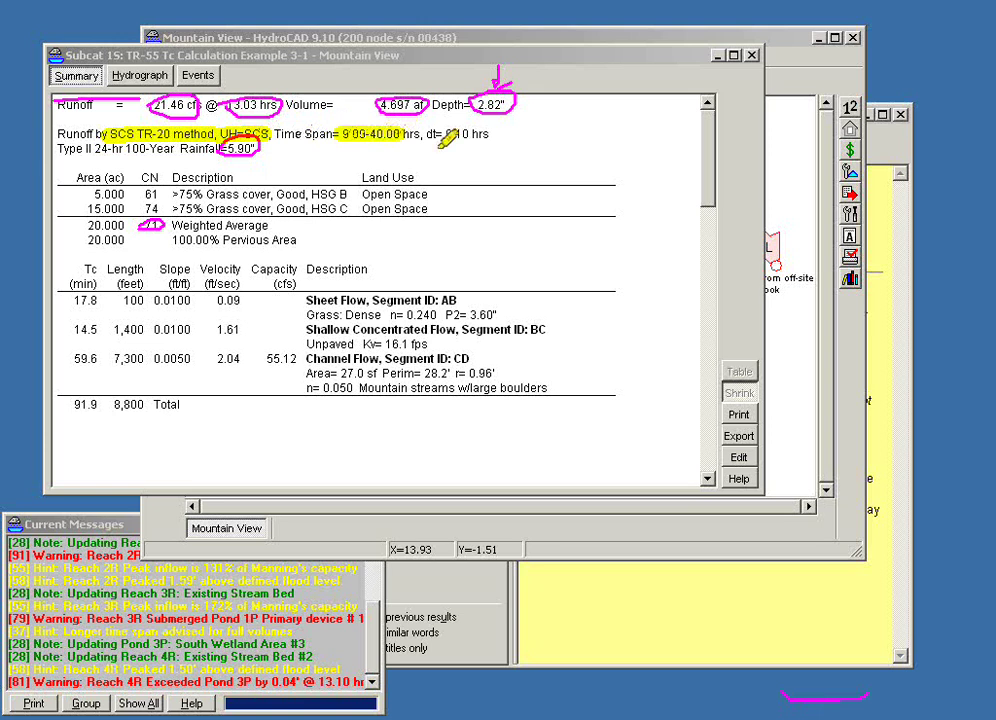
{"action": "left_click_drag", "start_coordinate": [436, 133], "coordinate": [478, 133]}
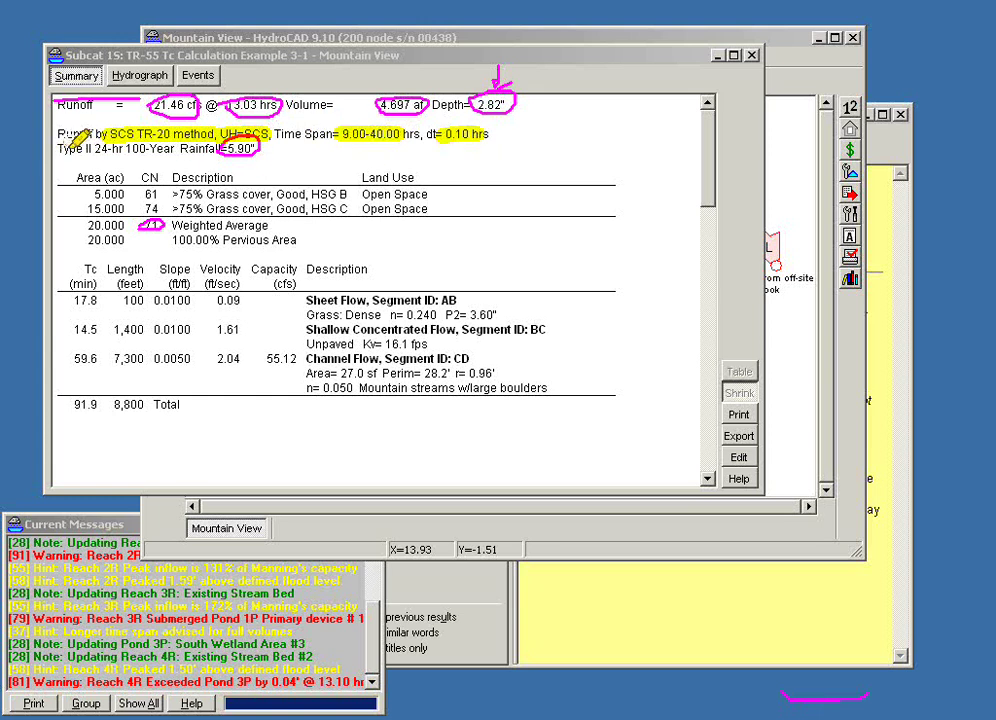
{"action": "left_click_drag", "start_coordinate": [56, 148], "coordinate": [230, 149]}
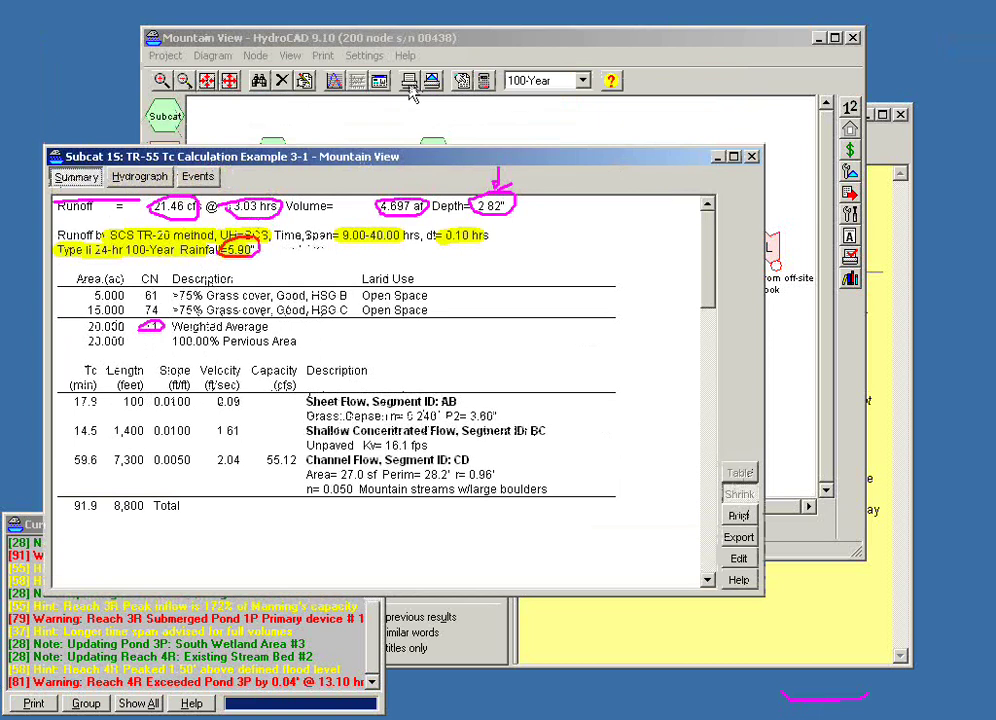
{"action": "left_click", "coordinate": [320, 38]}
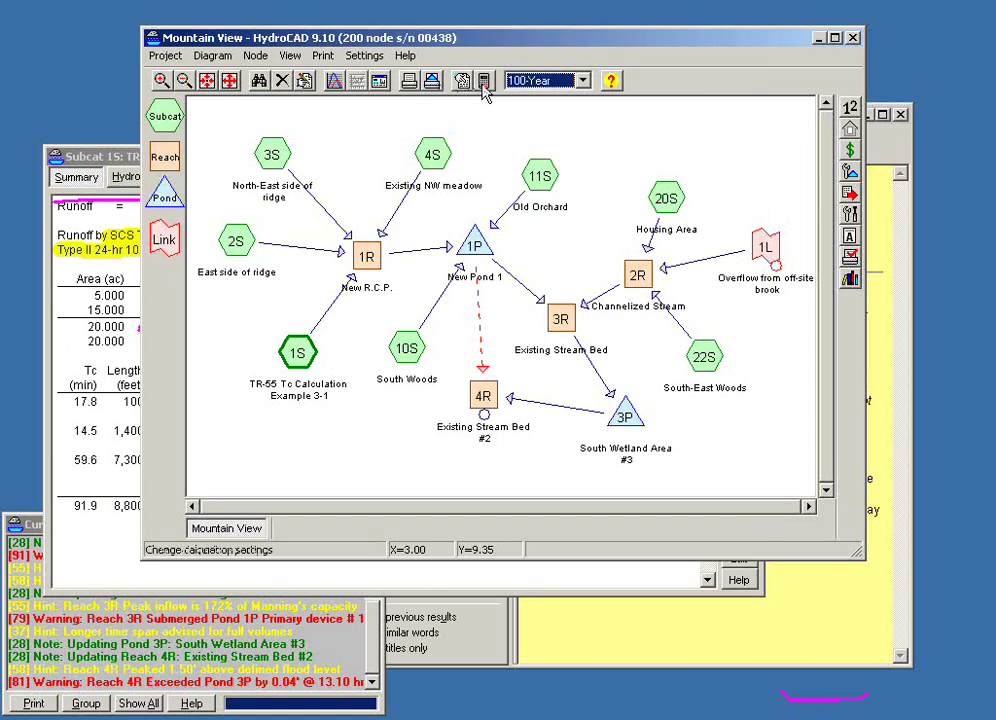
{"action": "left_click", "coordinate": [483, 82]}
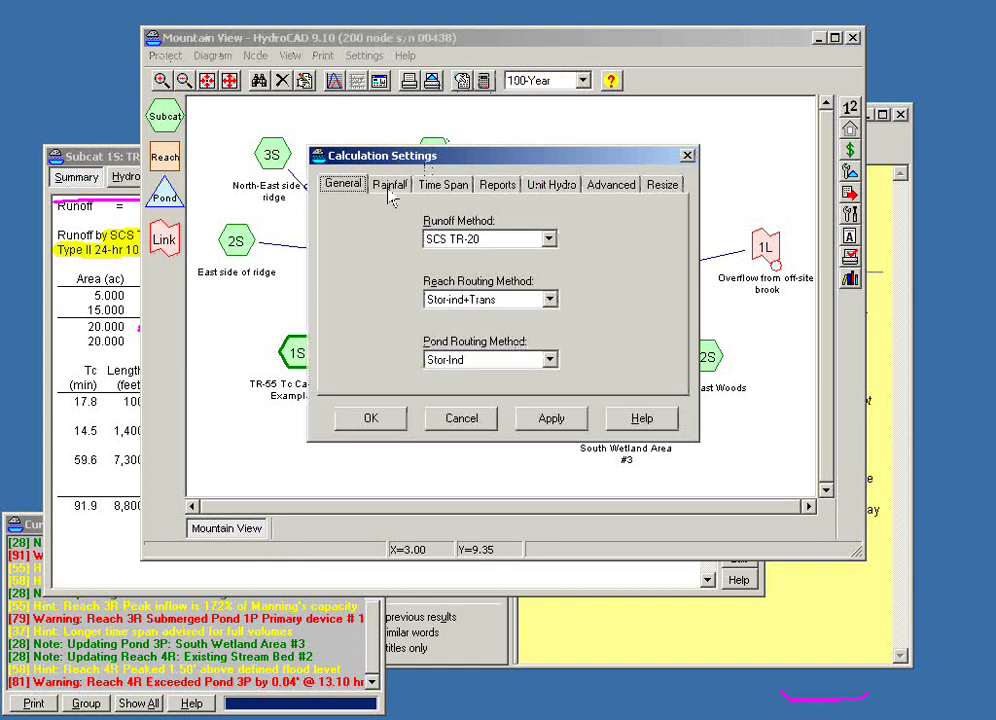
{"action": "left_click", "coordinate": [390, 186]}
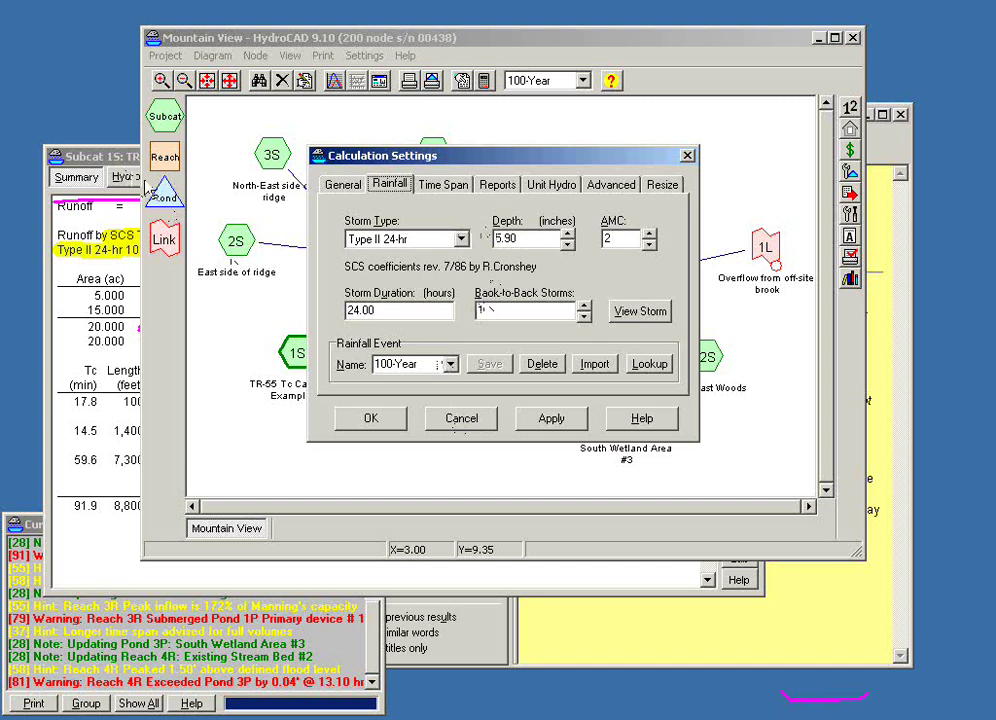
{"action": "left_click", "coordinate": [472, 422]}
{"action": "left_click", "coordinate": [95, 157]}
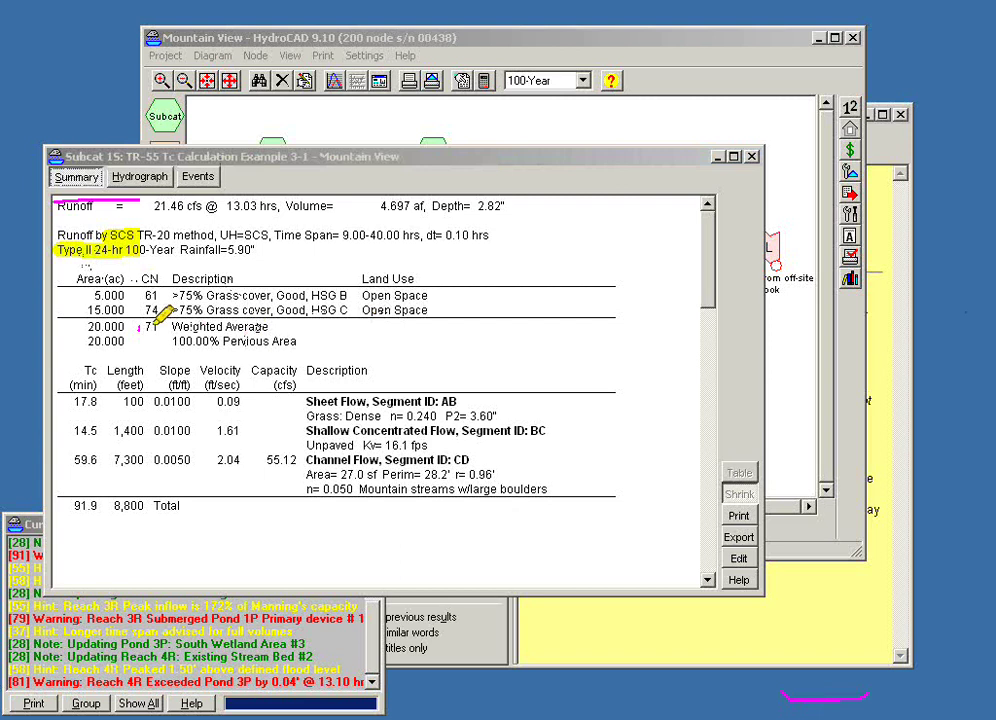
Highlight the grass-cover rows, CN 61, 5.000 ac, 20.000 ac totals and 100.00% Pervious Area.
{"action": "mouse_move", "coordinate": [168, 293]}
{"action": "left_mouse_down"}
{"action": "mouse_move", "coordinate": [342, 290]}
{"action": "mouse_move", "coordinate": [320, 307]}
{"action": "mouse_move", "coordinate": [350, 308]}
{"action": "left_mouse_up"}
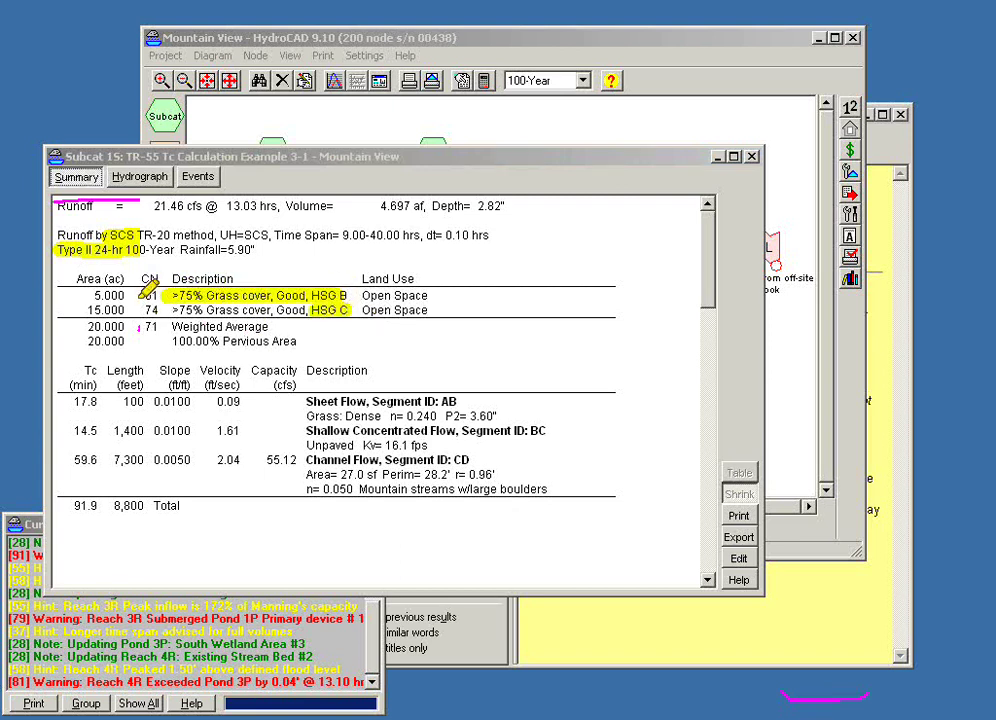
{"action": "mouse_move", "coordinate": [135, 296]}
{"action": "left_mouse_down"}
{"action": "mouse_move", "coordinate": [160, 287]}
{"action": "mouse_move", "coordinate": [160, 305]}
{"action": "left_mouse_up"}
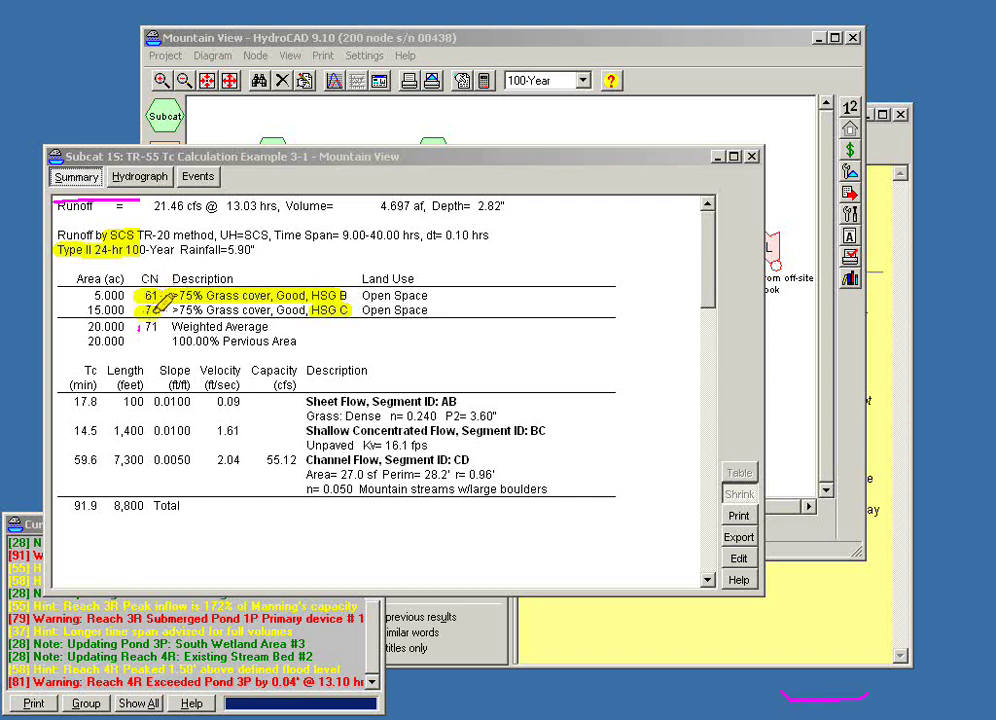
{"action": "mouse_move", "coordinate": [128, 296]}
{"action": "left_mouse_down"}
{"action": "mouse_move", "coordinate": [90, 309]}
{"action": "mouse_move", "coordinate": [136, 310]}
{"action": "left_mouse_up"}
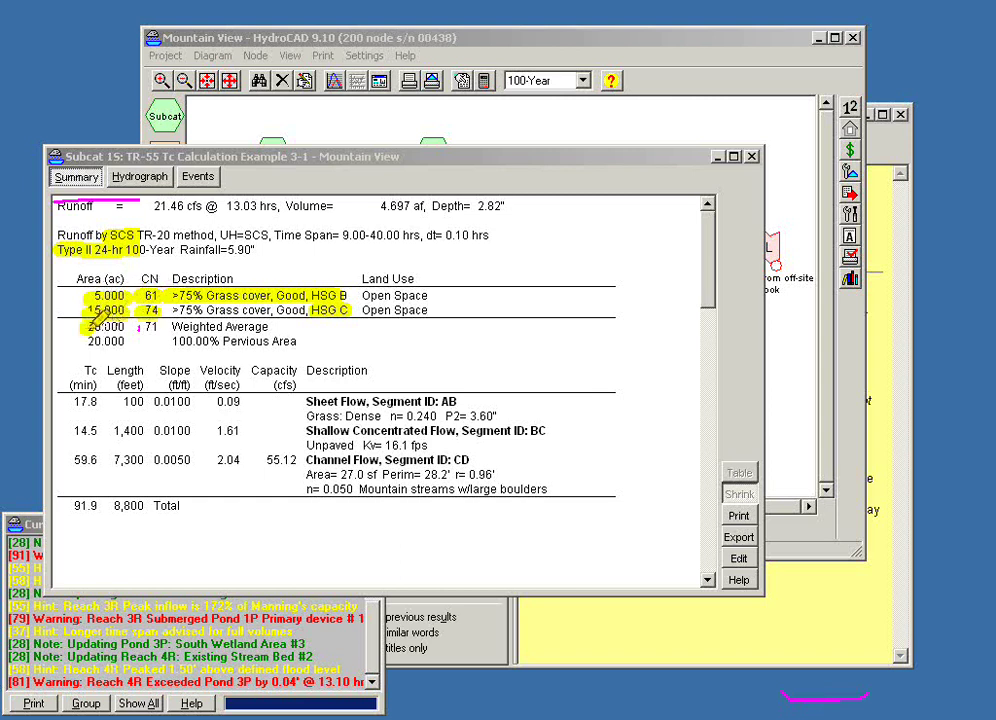
{"action": "left_click_drag", "start_coordinate": [86, 326], "coordinate": [150, 326]}
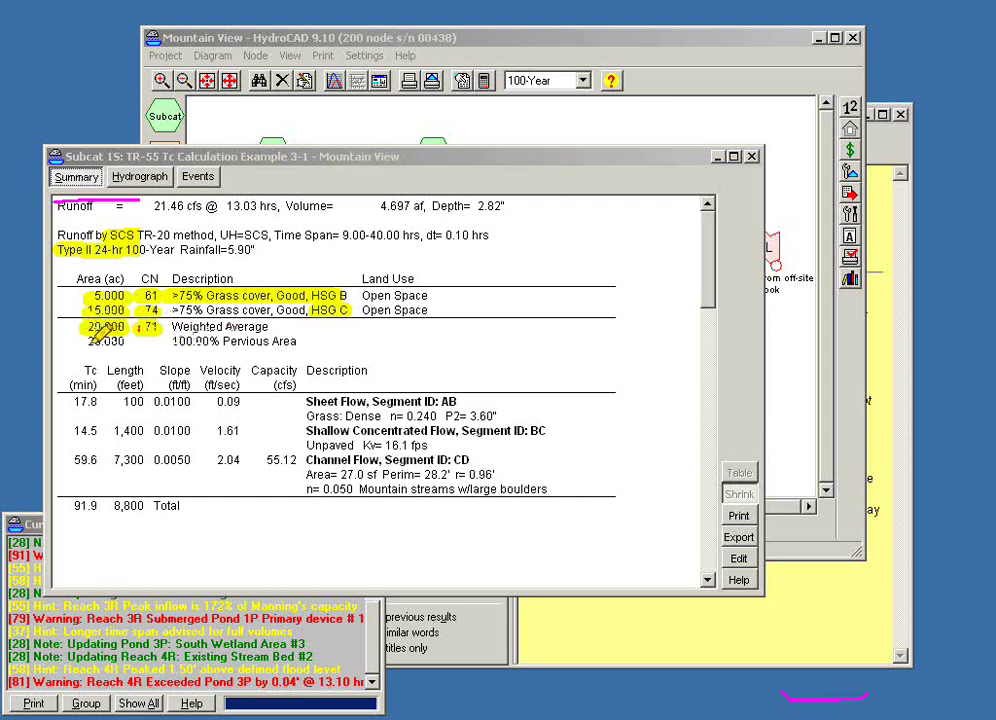
{"action": "left_click_drag", "start_coordinate": [88, 341], "coordinate": [211, 339]}
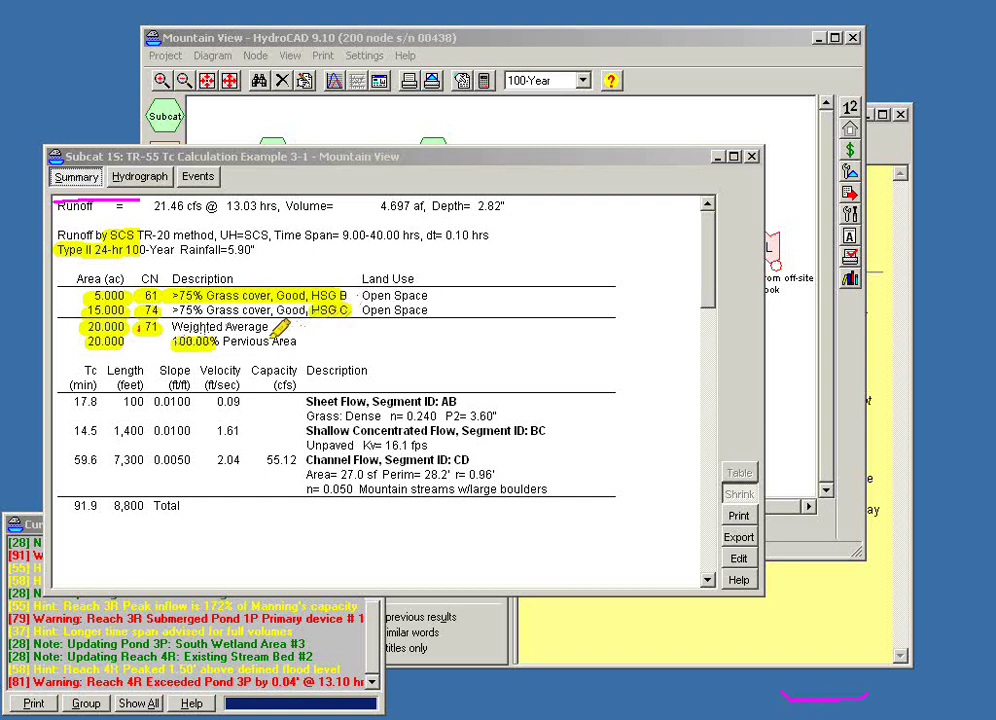
{"action": "left_click_drag", "start_coordinate": [66, 334], "coordinate": [300, 345]}
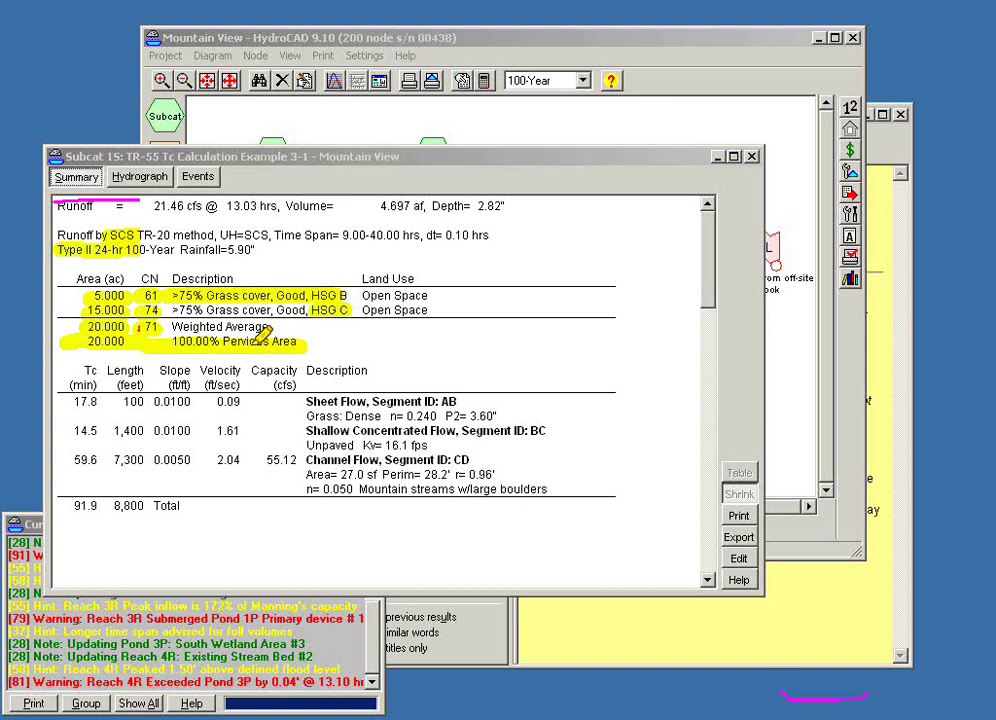
Loop the Tc table and highlight its Sheet, Shallow Concentrated and Channel Flow labels.
{"action": "mouse_move", "coordinate": [62, 365]}
{"action": "left_mouse_down"}
{"action": "mouse_move", "coordinate": [278, 364]}
{"action": "mouse_move", "coordinate": [645, 402]}
{"action": "mouse_move", "coordinate": [560, 500]}
{"action": "mouse_move", "coordinate": [160, 518]}
{"action": "mouse_move", "coordinate": [60, 440]}
{"action": "mouse_move", "coordinate": [58, 385]}
{"action": "mouse_move", "coordinate": [72, 370]}
{"action": "left_mouse_up"}
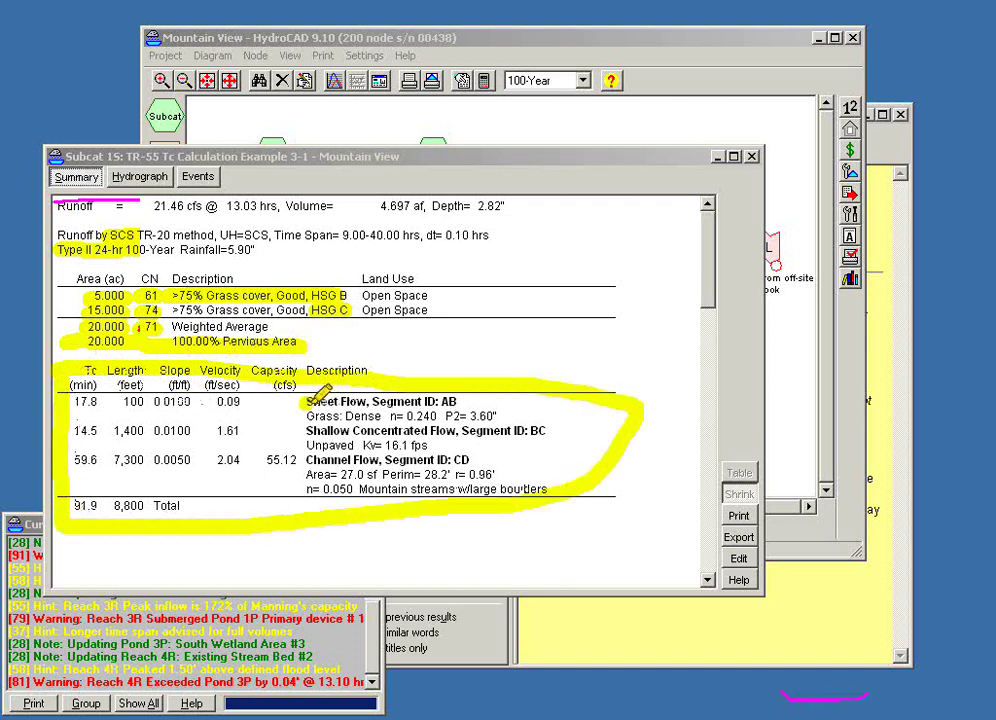
{"action": "left_click_drag", "start_coordinate": [306, 401], "coordinate": [370, 401]}
{"action": "left_click_drag", "start_coordinate": [306, 430], "coordinate": [457, 430]}
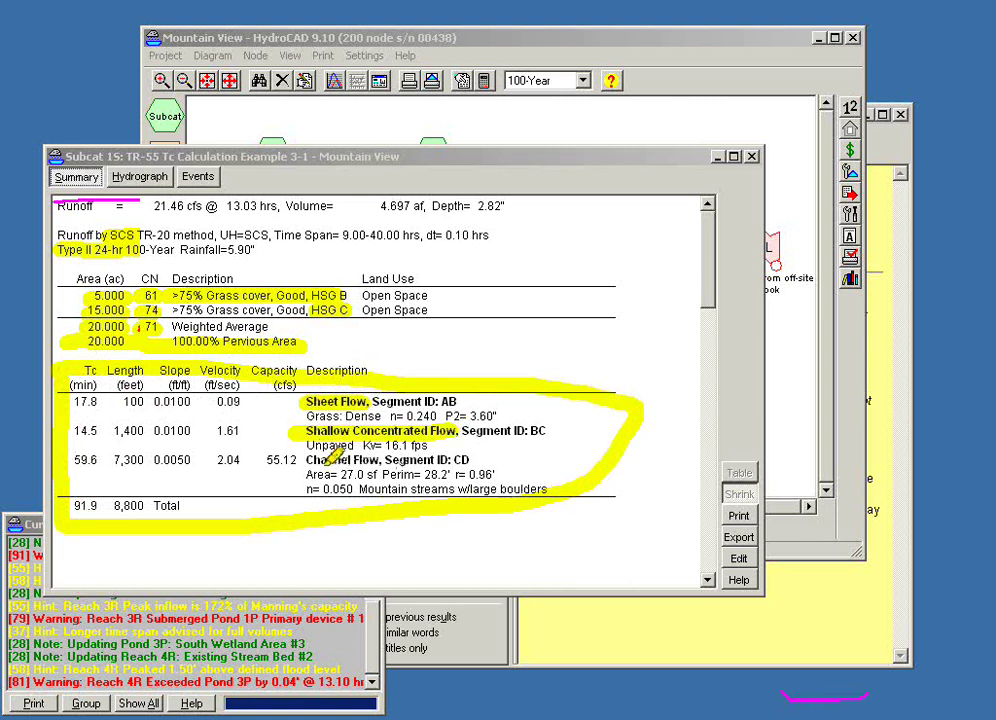
{"action": "left_click_drag", "start_coordinate": [306, 459], "coordinate": [457, 459]}
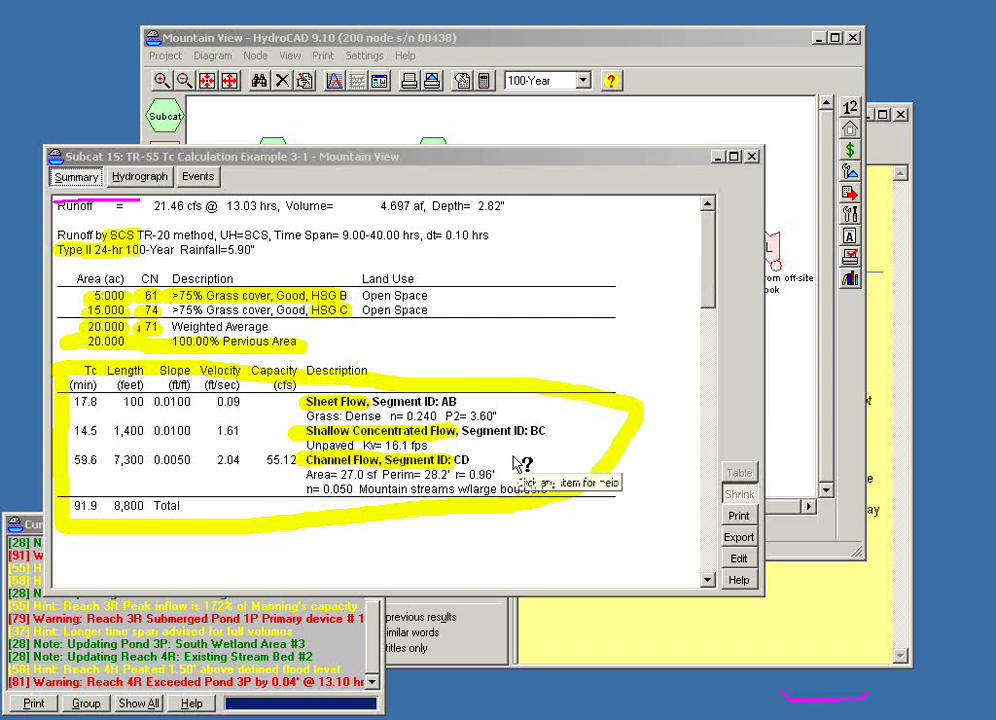
{"action": "left_click", "coordinate": [405, 437]}
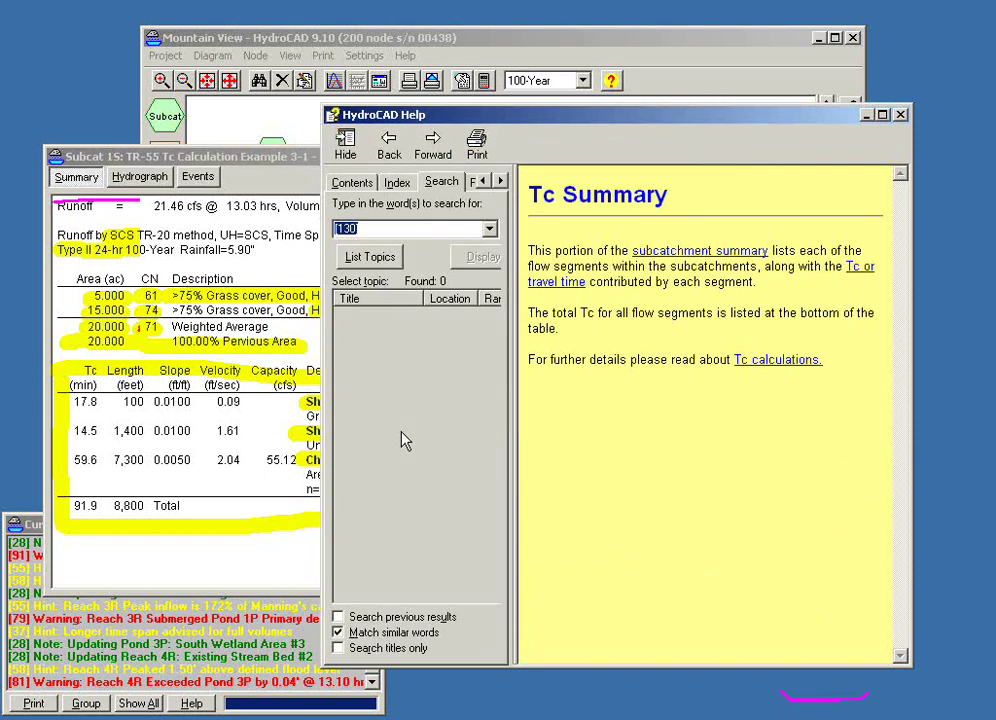
{"action": "left_click", "coordinate": [780, 360]}
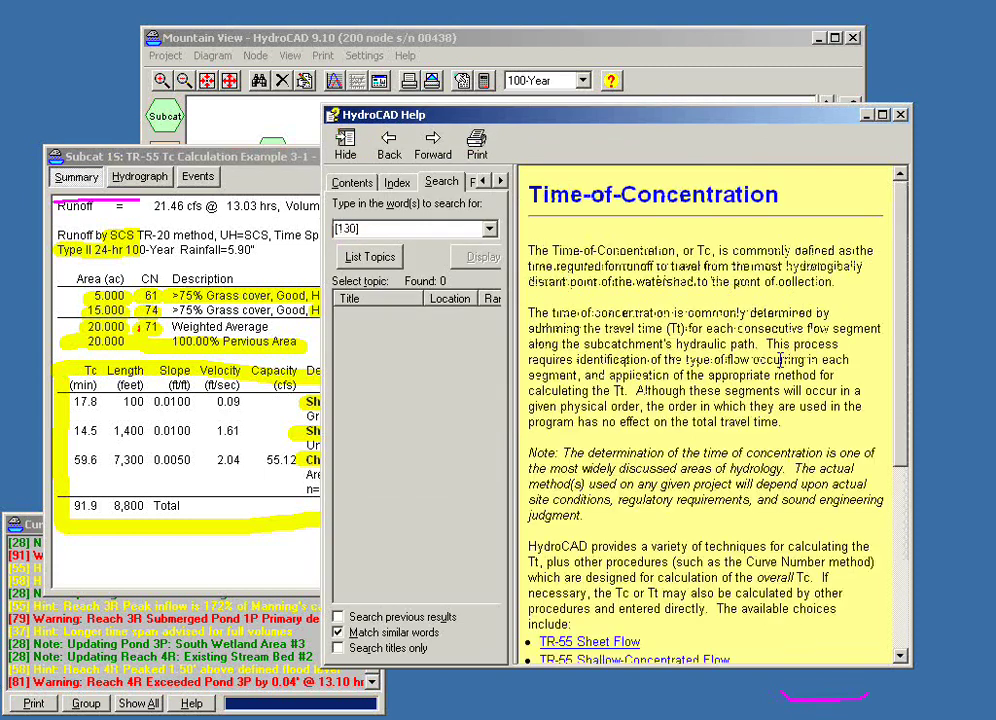
{"action": "scroll", "coordinate": [567, 405], "scroll_direction": "down", "scroll_amount": 3}
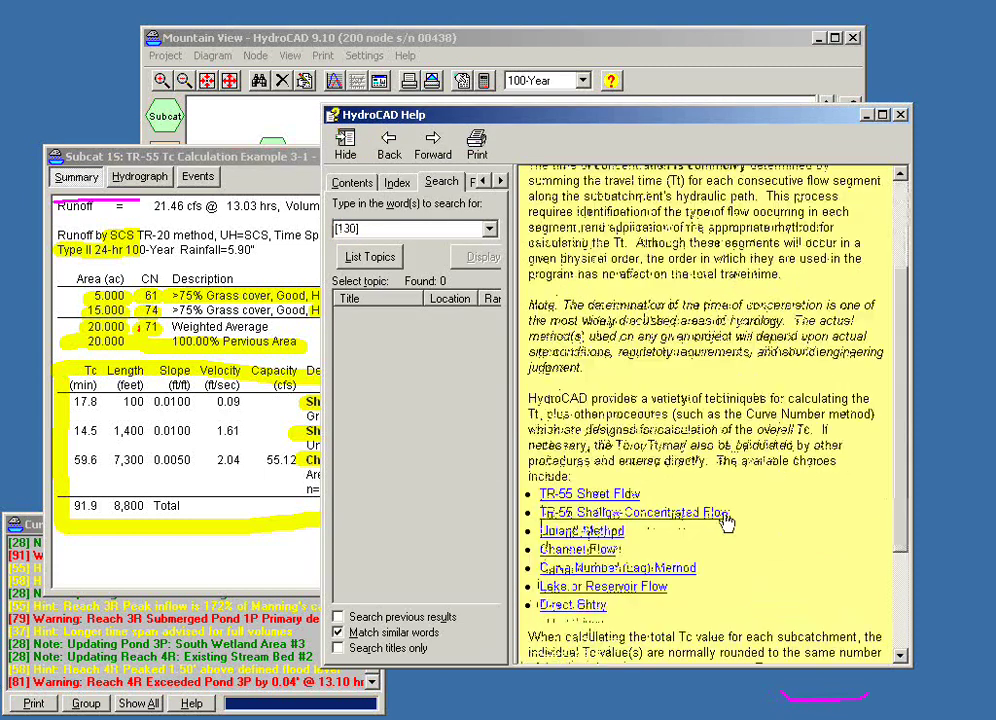
{"action": "left_click", "coordinate": [600, 494]}
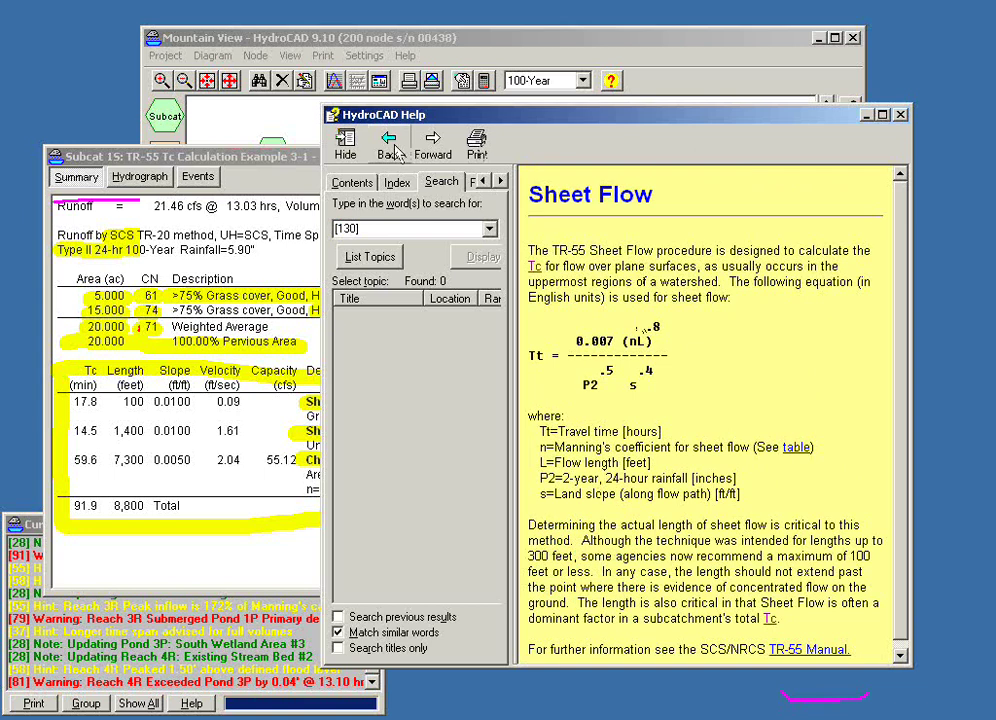
{"action": "left_click", "coordinate": [900, 116]}
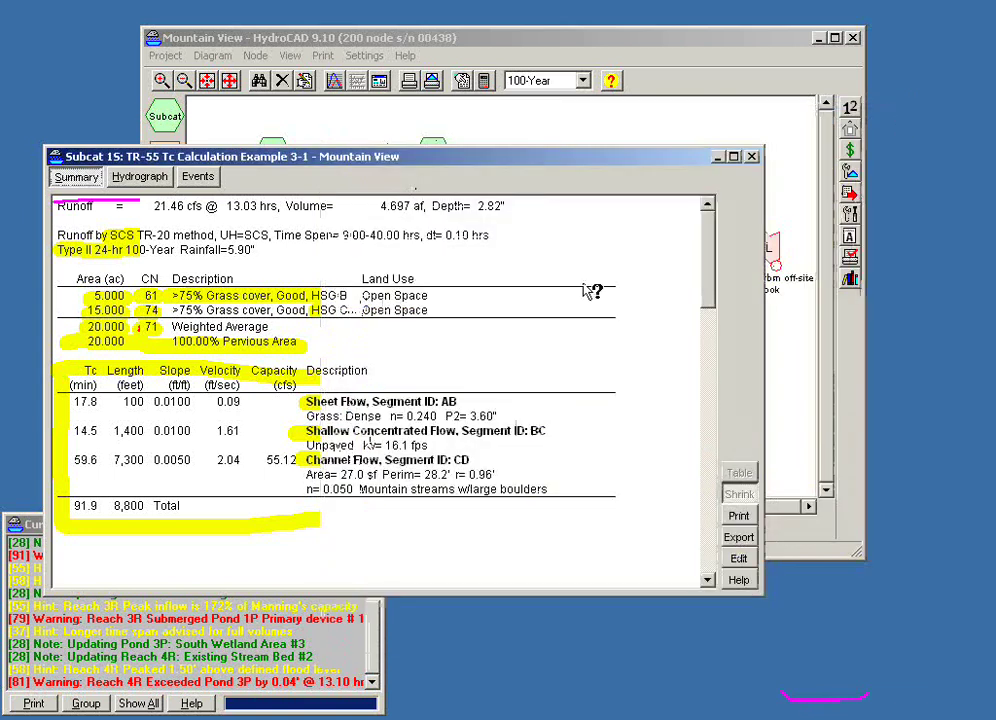
{"action": "left_click", "coordinate": [132, 180]}
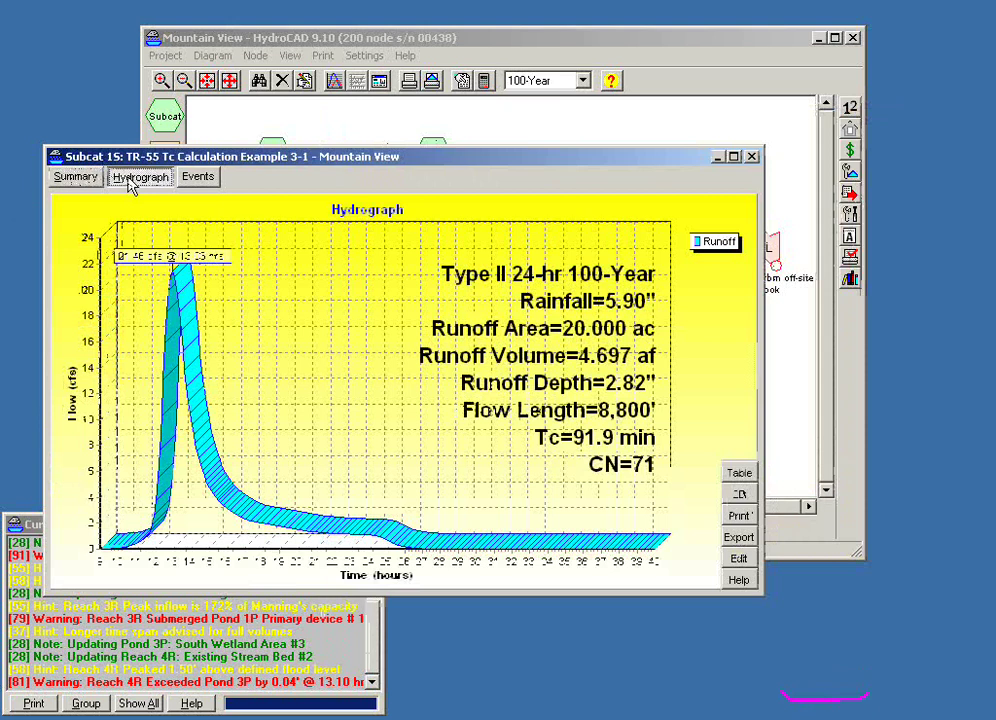
{"action": "left_click", "coordinate": [199, 180]}
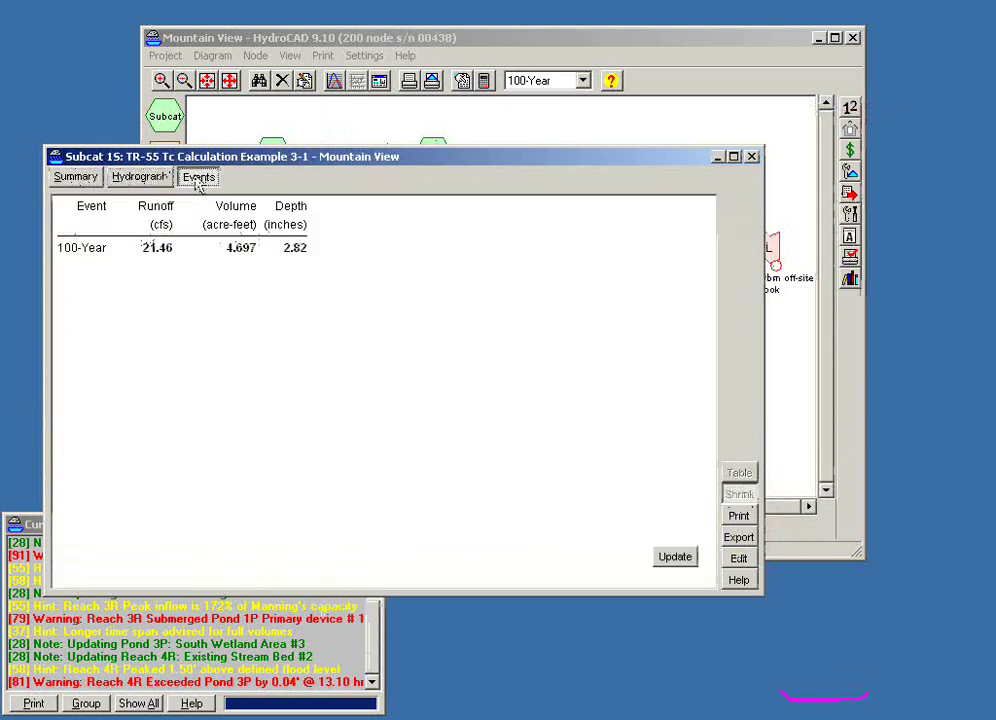
{"action": "left_click", "coordinate": [75, 180]}
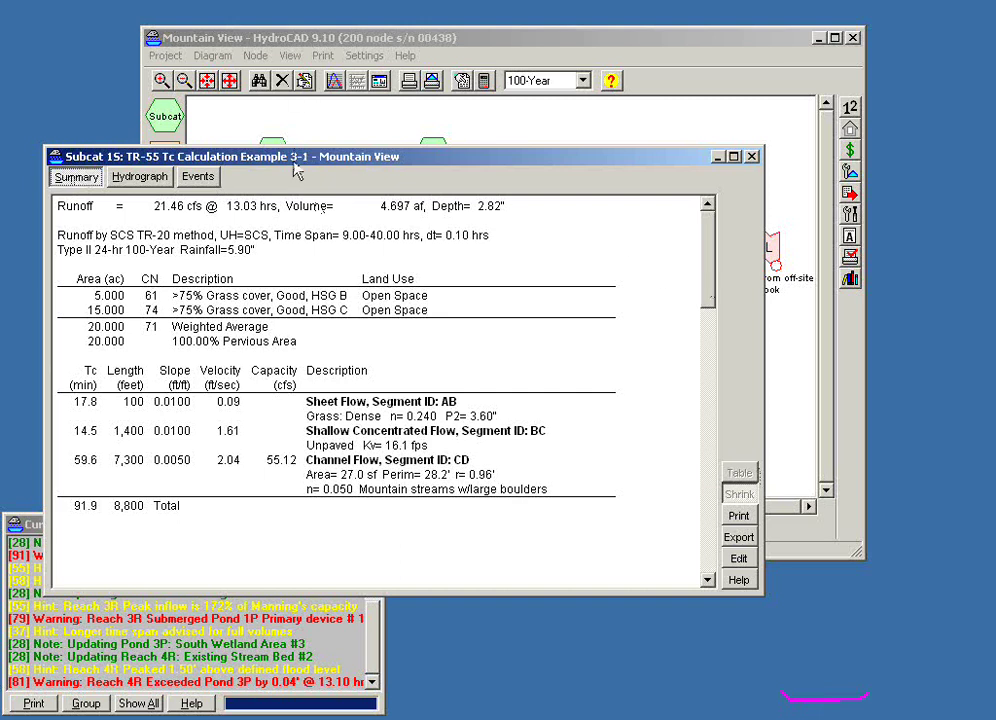
{"action": "left_click_drag", "start_coordinate": [293, 168], "coordinate": [297, 187]}
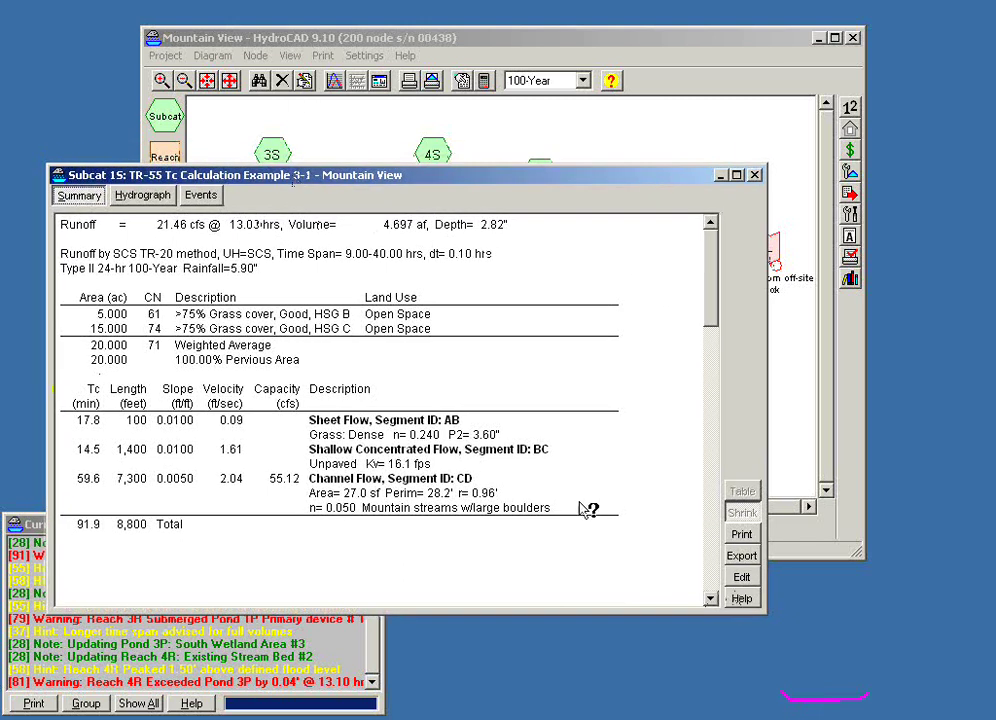
Open Edit Subcat 1S, review its Area, Tc and Notes pages, and select row 2's description.
{"action": "left_click", "coordinate": [741, 577]}
{"action": "left_click_drag", "start_coordinate": [406, 163], "coordinate": [557, 264]}
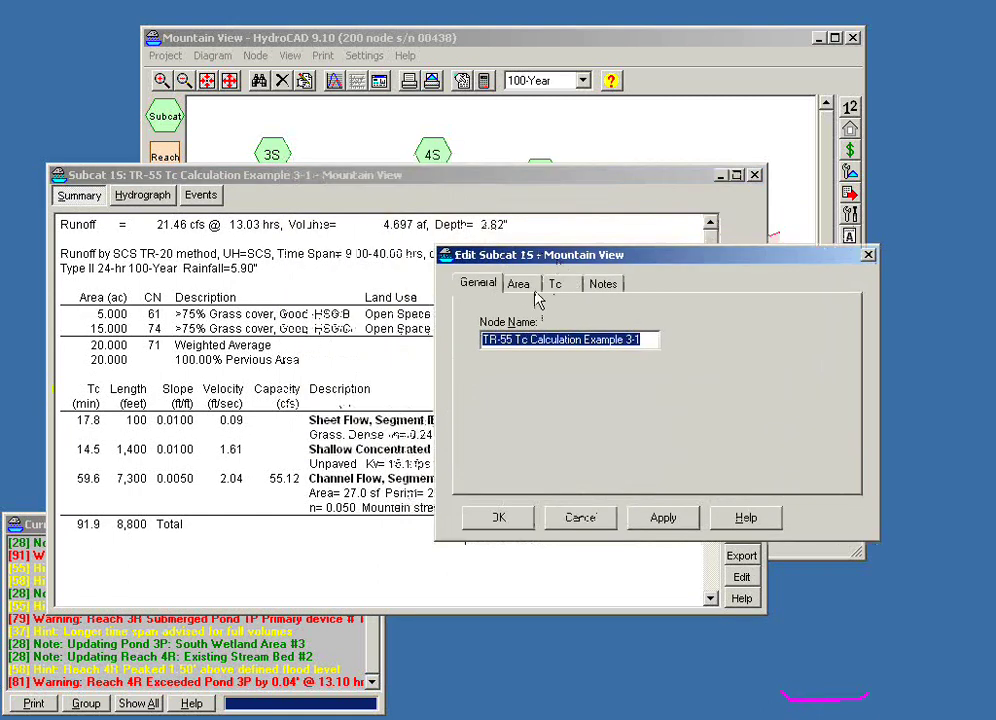
{"action": "left_click", "coordinate": [520, 287]}
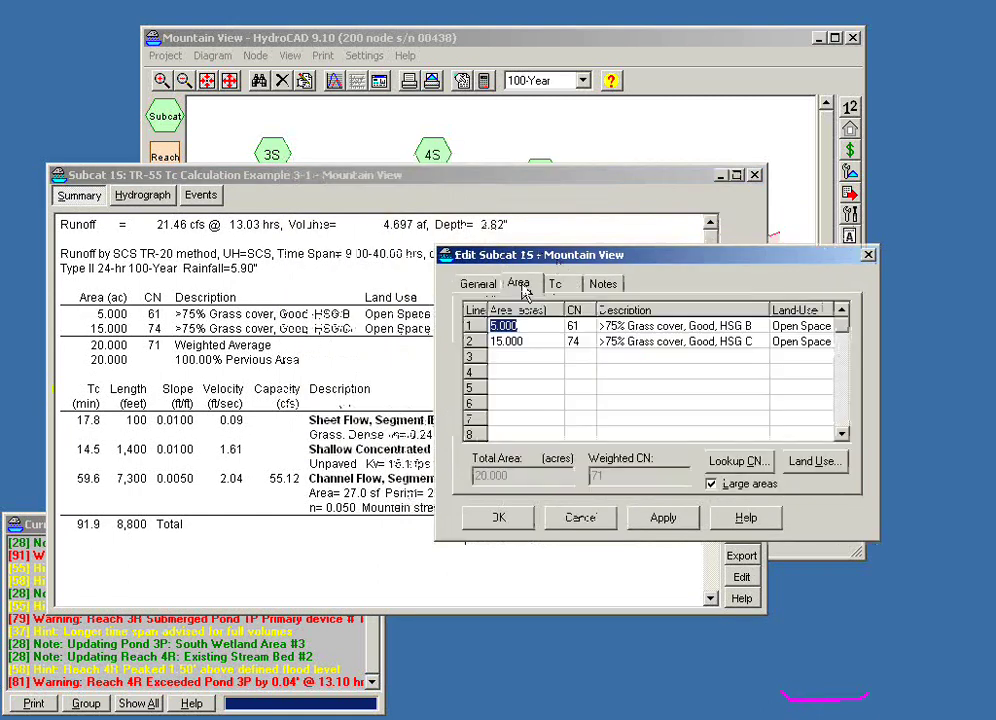
{"action": "left_click", "coordinate": [561, 286]}
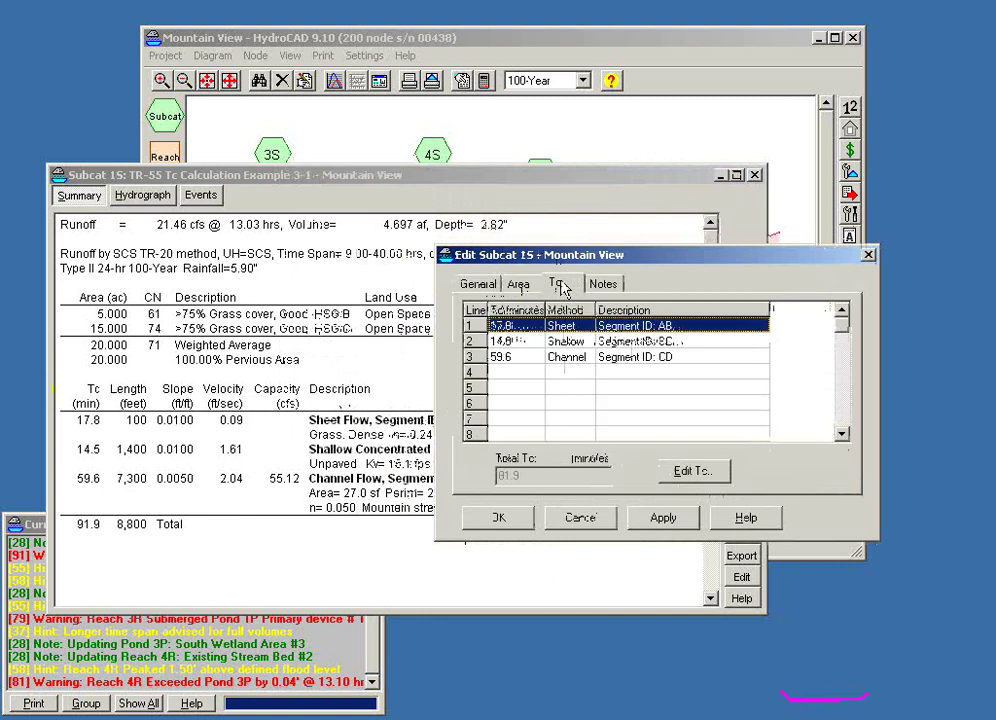
{"action": "left_click", "coordinate": [602, 285]}
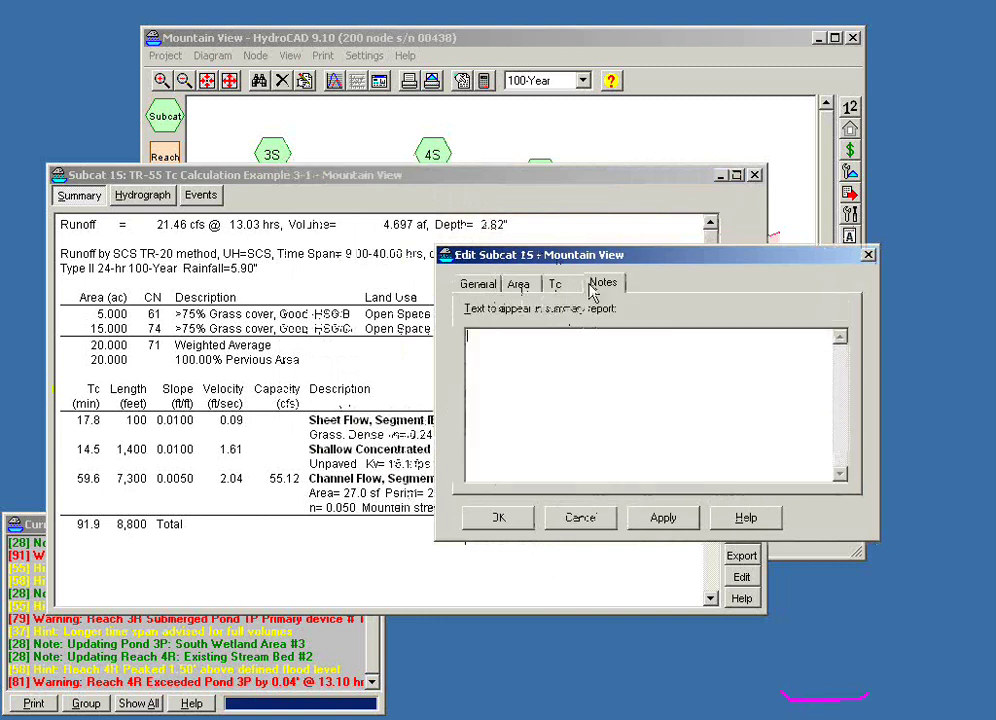
{"action": "left_click", "coordinate": [510, 286]}
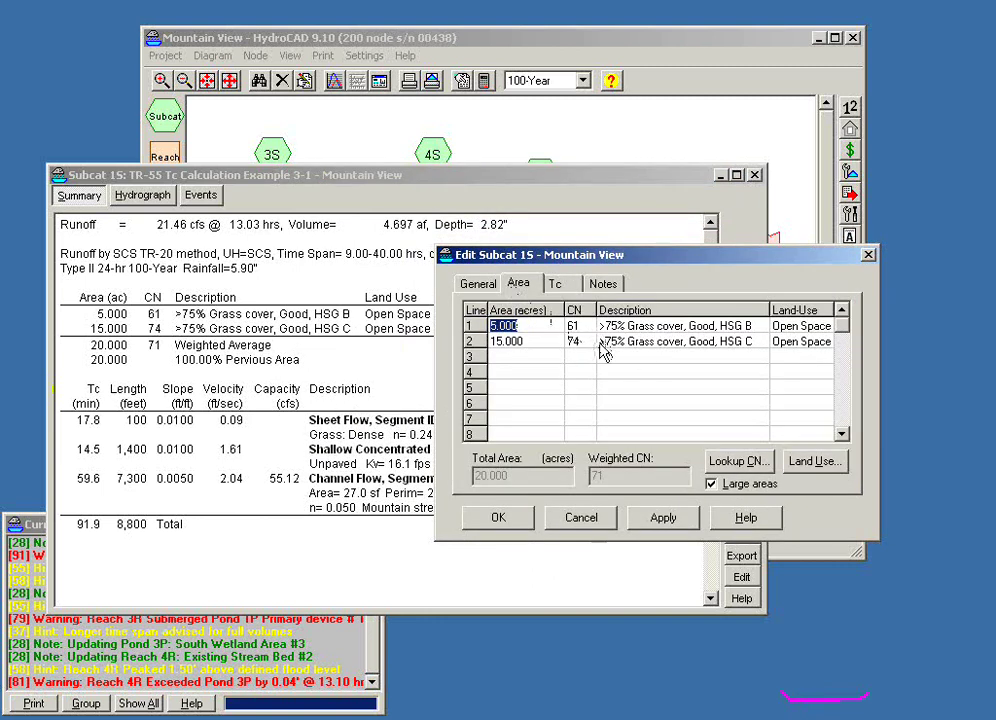
{"action": "left_click", "coordinate": [631, 342]}
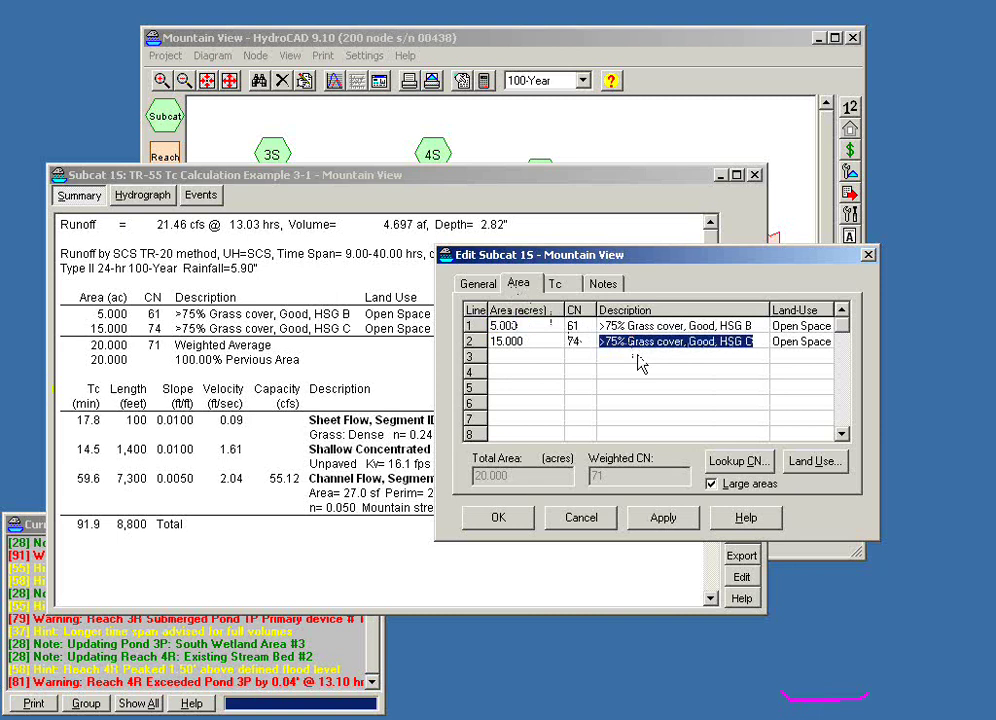
Look up CN 69 (50-75% grass, Fair, HSG B) for the 15-acre row and apply it.
{"action": "left_click", "coordinate": [737, 470]}
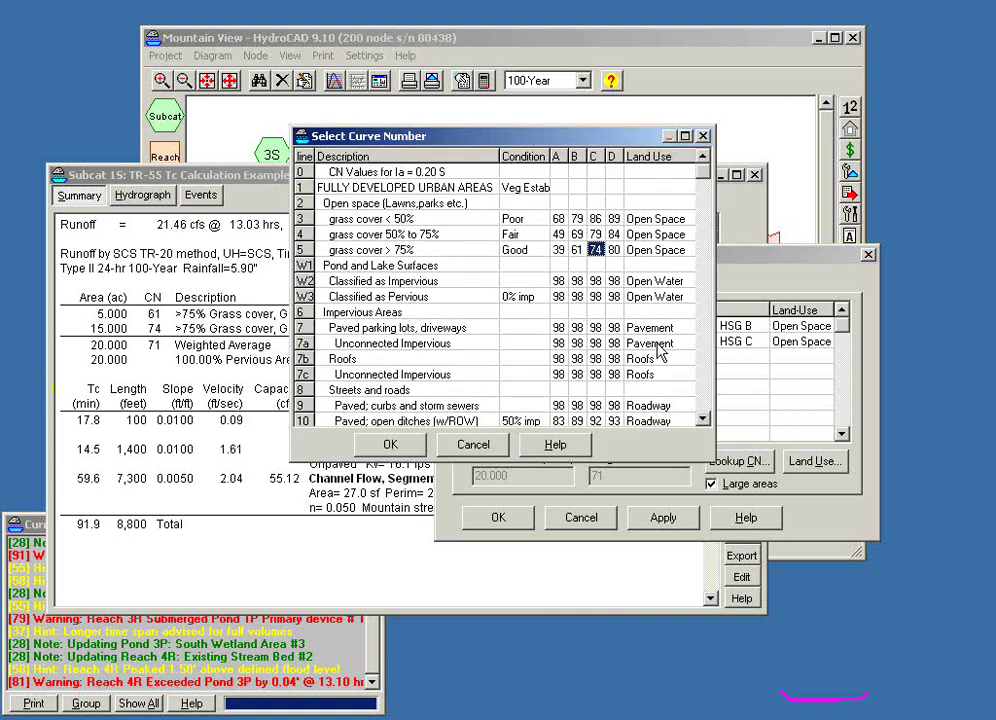
{"action": "left_click", "coordinate": [577, 235]}
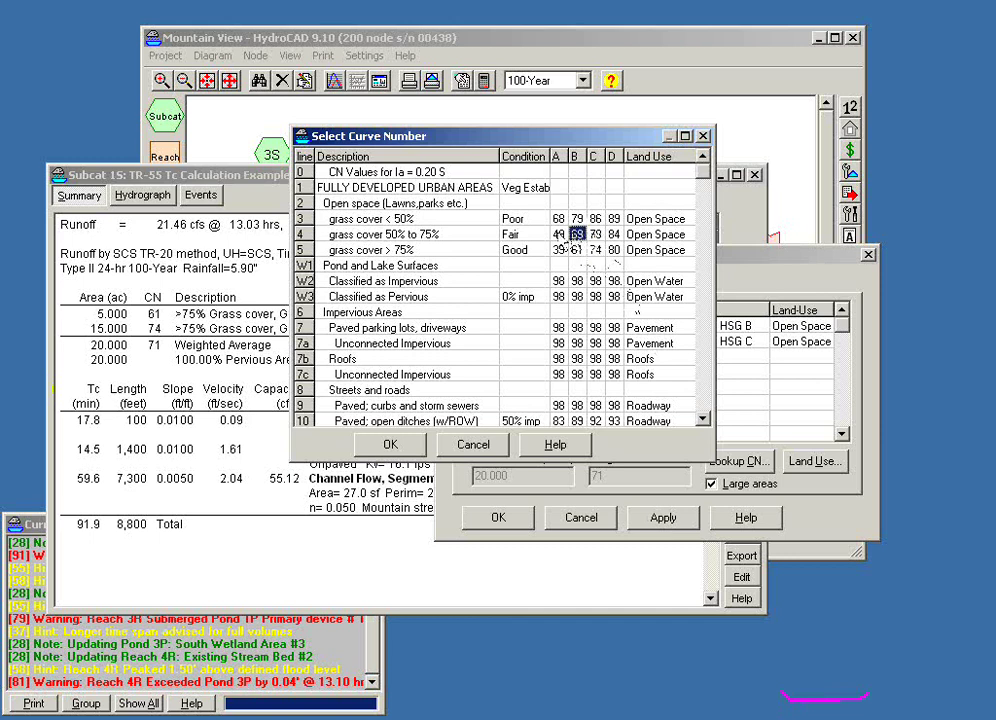
{"action": "left_click", "coordinate": [389, 445]}
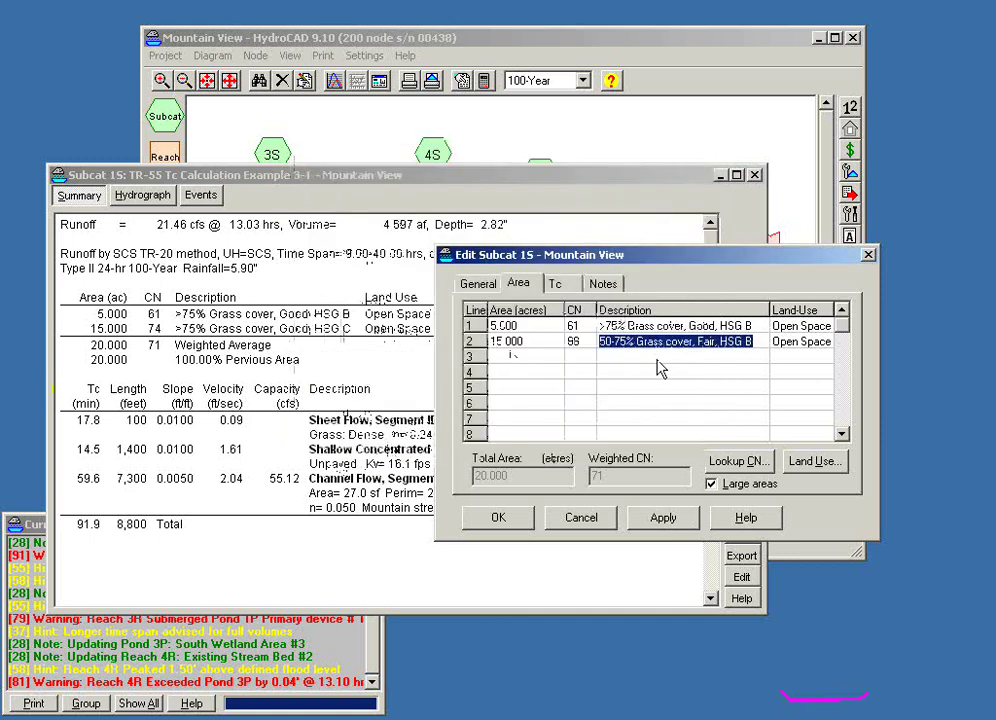
{"action": "left_click", "coordinate": [499, 518]}
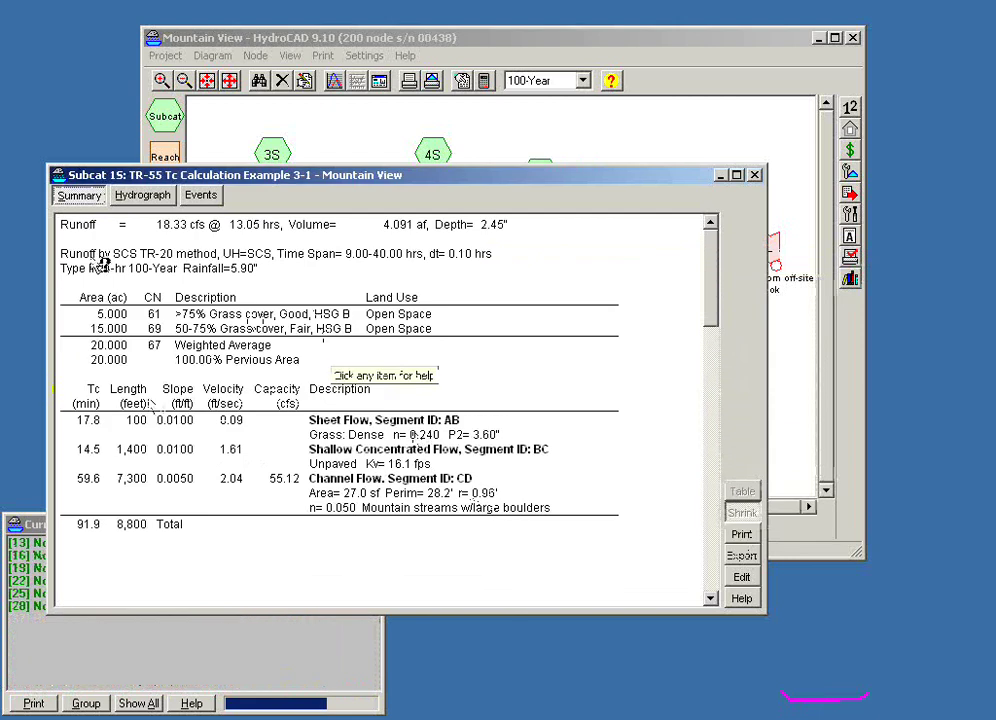
Add row 4 to Subcat 1S: area 5, CN 74, description 'Grass', and save.
{"action": "left_click", "coordinate": [741, 577]}
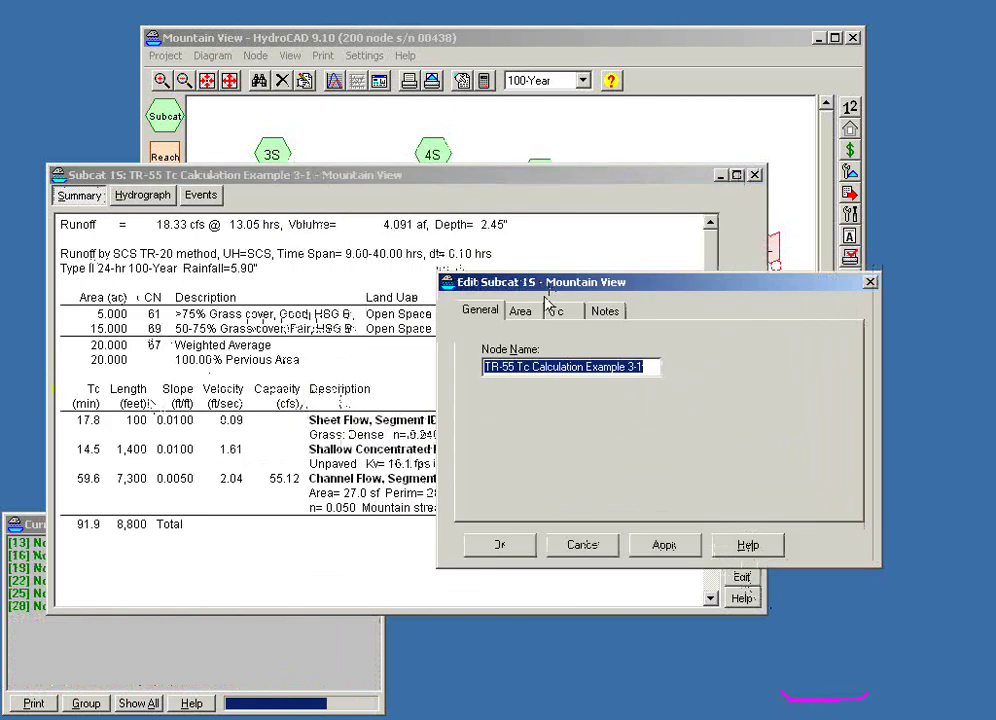
{"action": "left_click", "coordinate": [521, 311]}
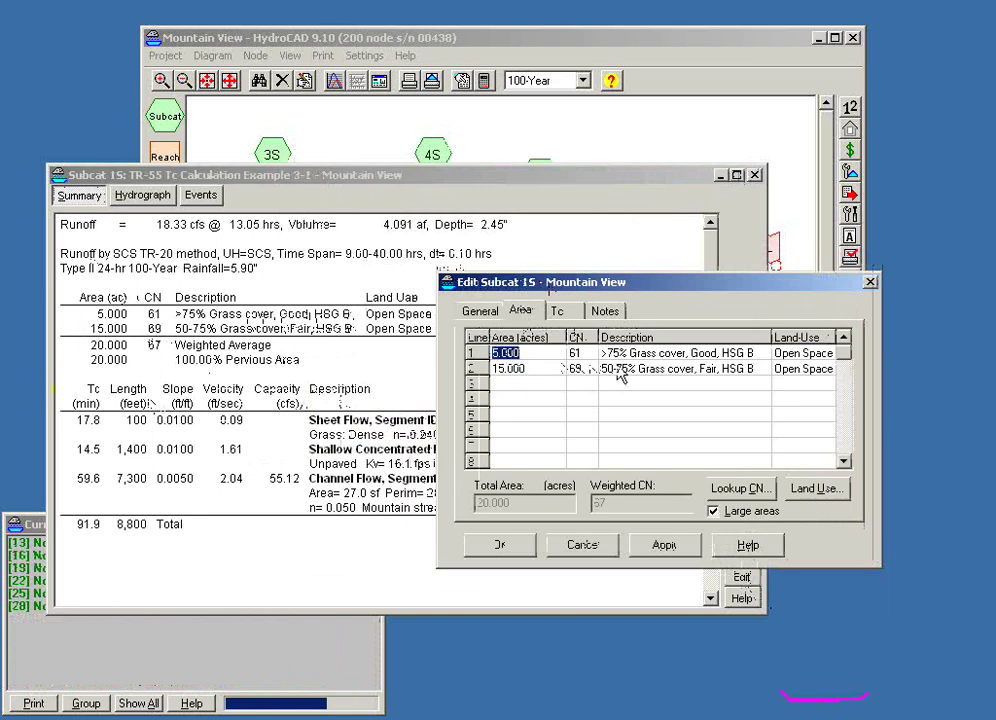
{"action": "left_click", "coordinate": [531, 405]}
{"action": "type", "text": "5"}
{"action": "key", "text": "Tab"}
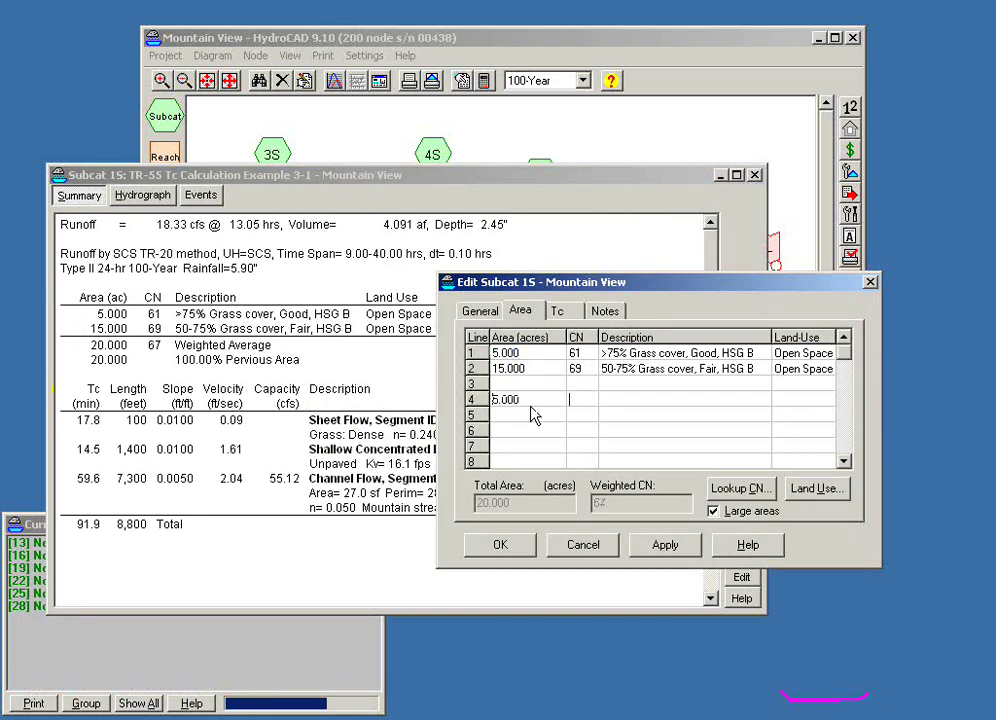
{"action": "type", "text": "74"}
{"action": "key", "text": "Tab"}
{"action": "type", "text": "Grass"}
{"action": "left_click", "coordinate": [516, 550]}
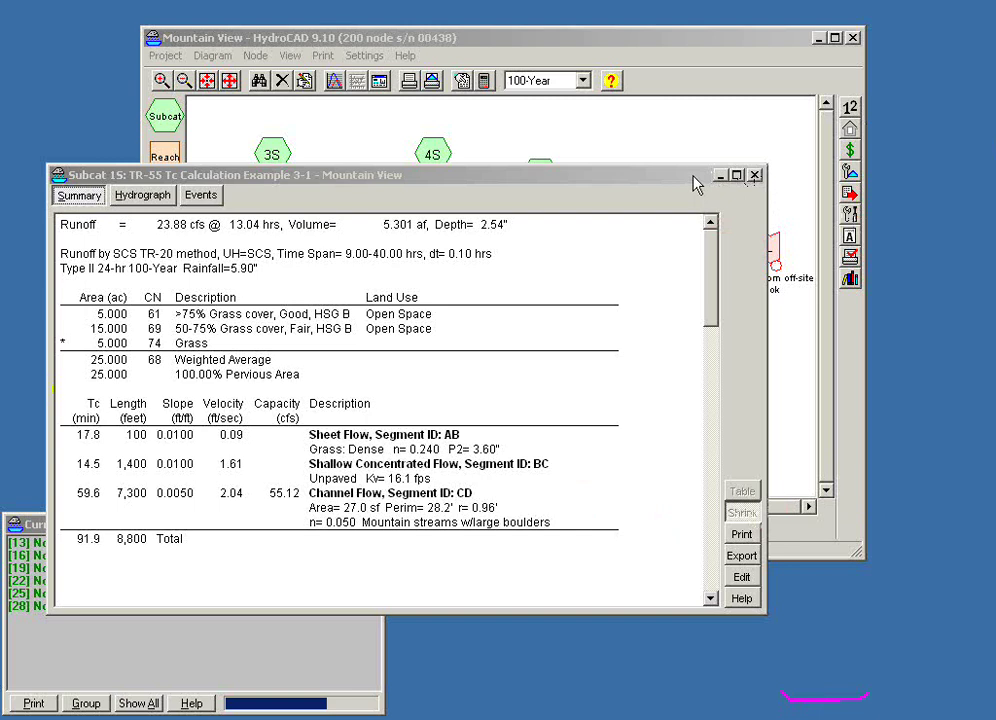
Keep Type II 24-hr as the storm type in the Rainfall settings and graph its distribution.
{"action": "left_click", "coordinate": [393, 42]}
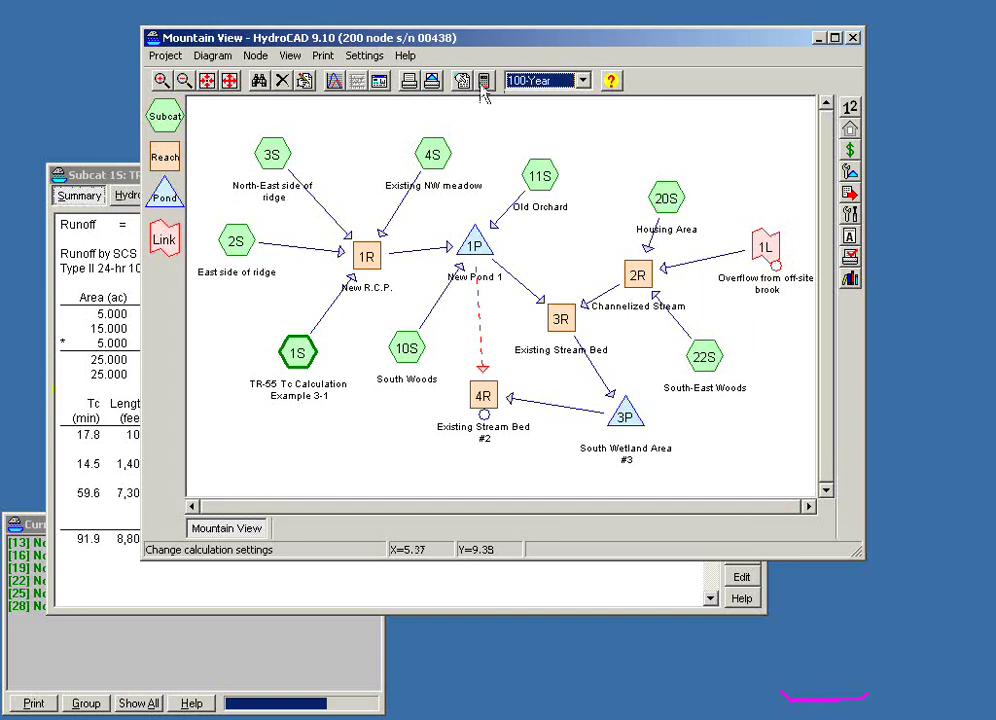
{"action": "left_click", "coordinate": [483, 82]}
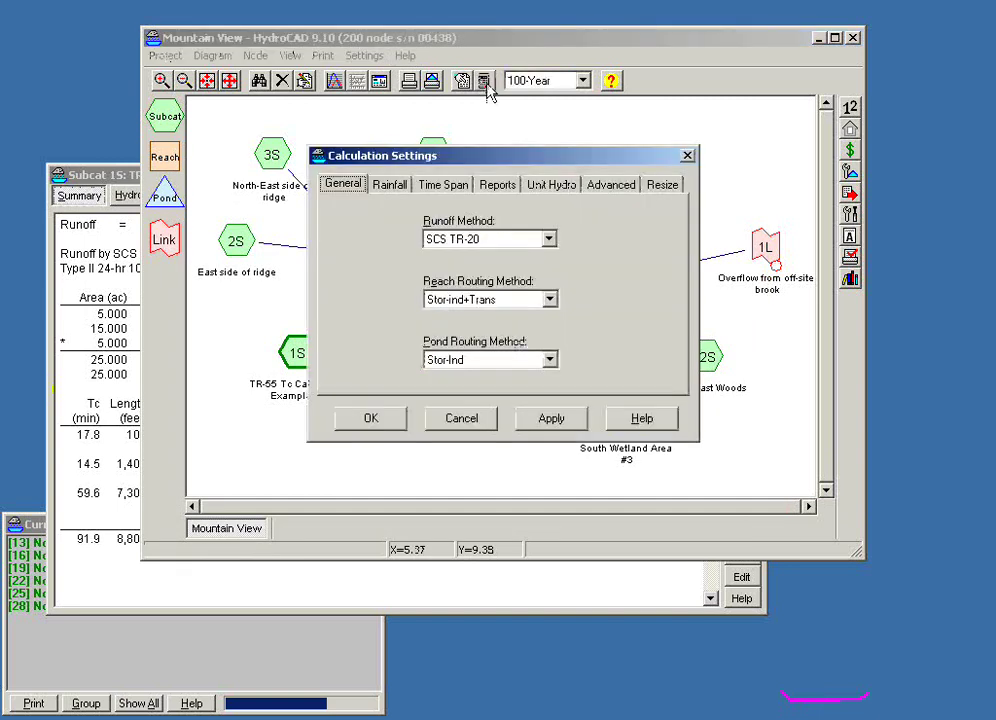
{"action": "left_click", "coordinate": [393, 186]}
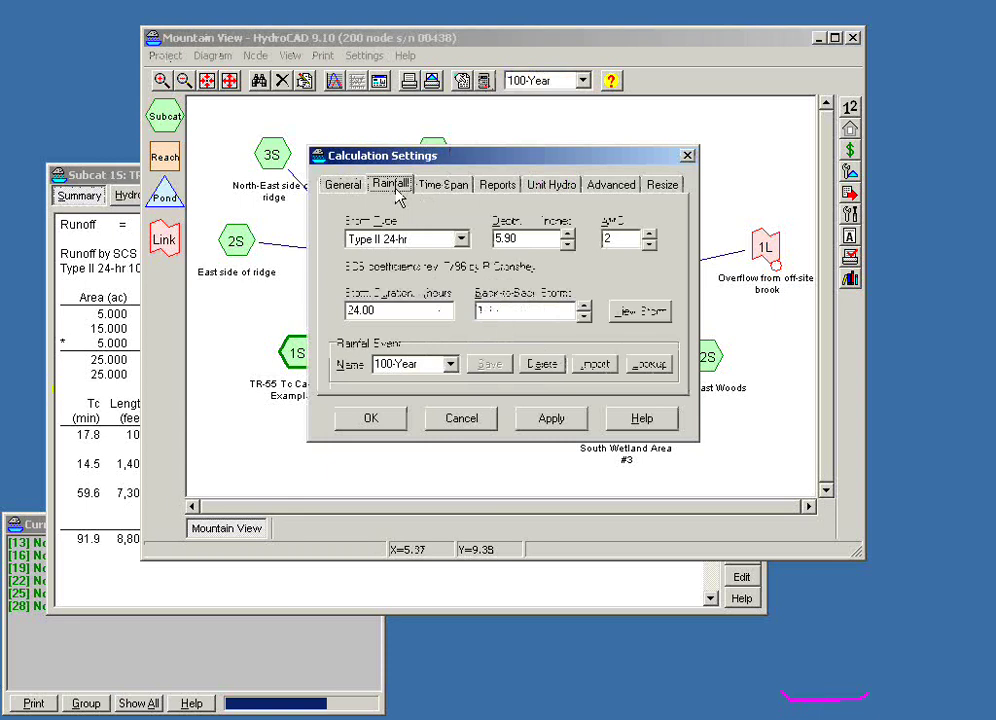
{"action": "left_click", "coordinate": [461, 240]}
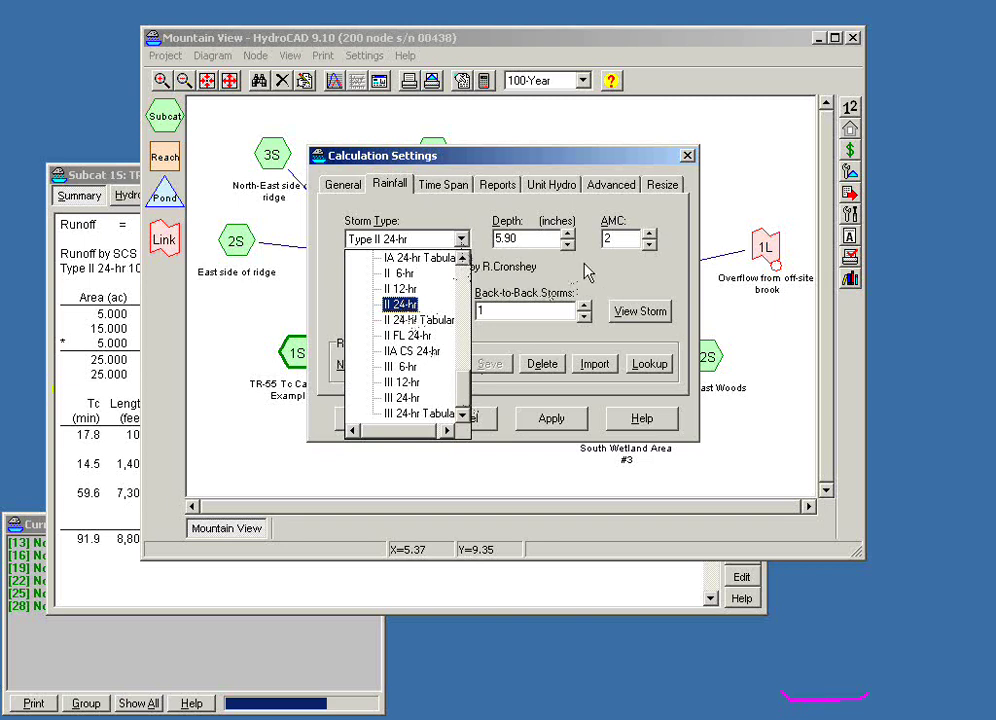
{"action": "left_click", "coordinate": [405, 304]}
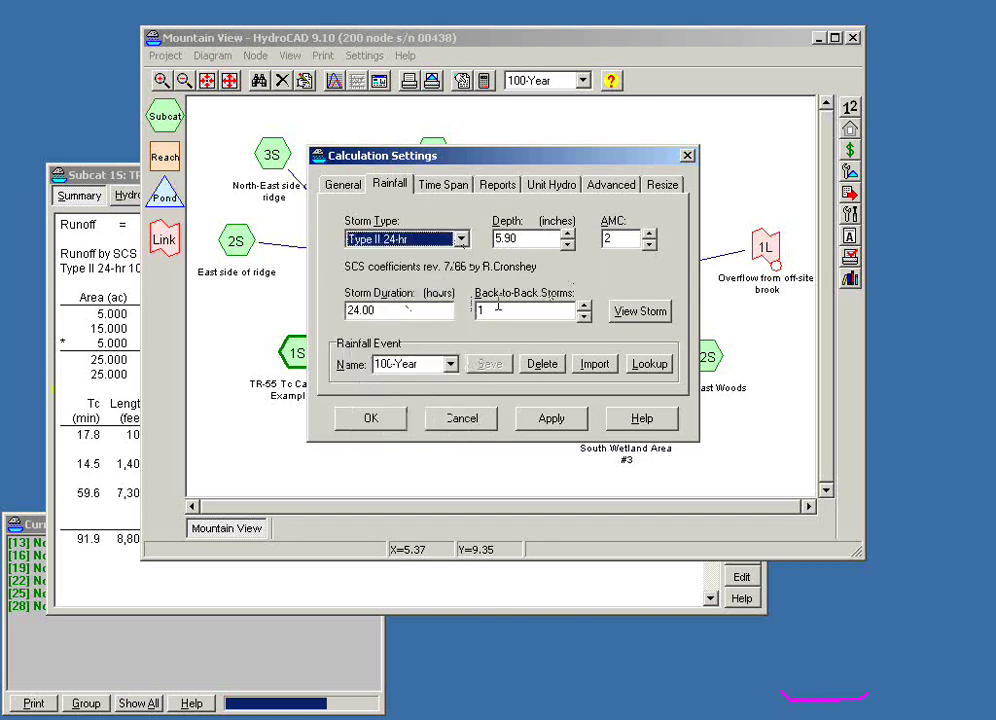
{"action": "left_click", "coordinate": [640, 311]}
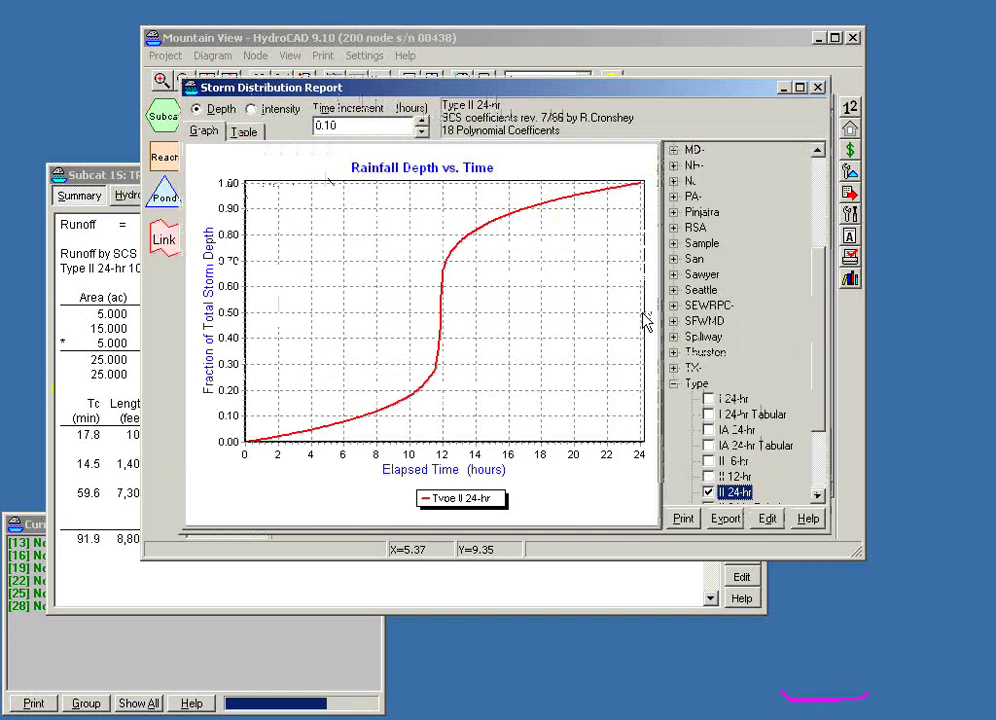
Enlarge the storm report and plot Type II, Type III and Thurston 24-hr 50-yr as intensity curves.
{"action": "left_click_drag", "start_coordinate": [516, 92], "coordinate": [538, 143]}
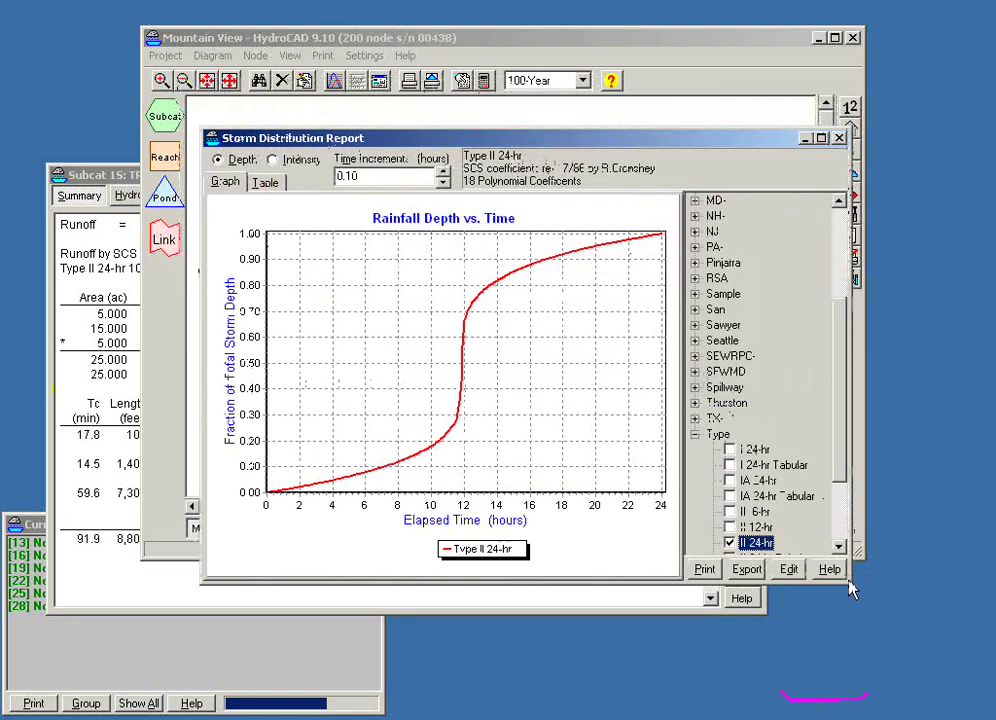
{"action": "left_click_drag", "start_coordinate": [850, 590], "coordinate": [946, 677]}
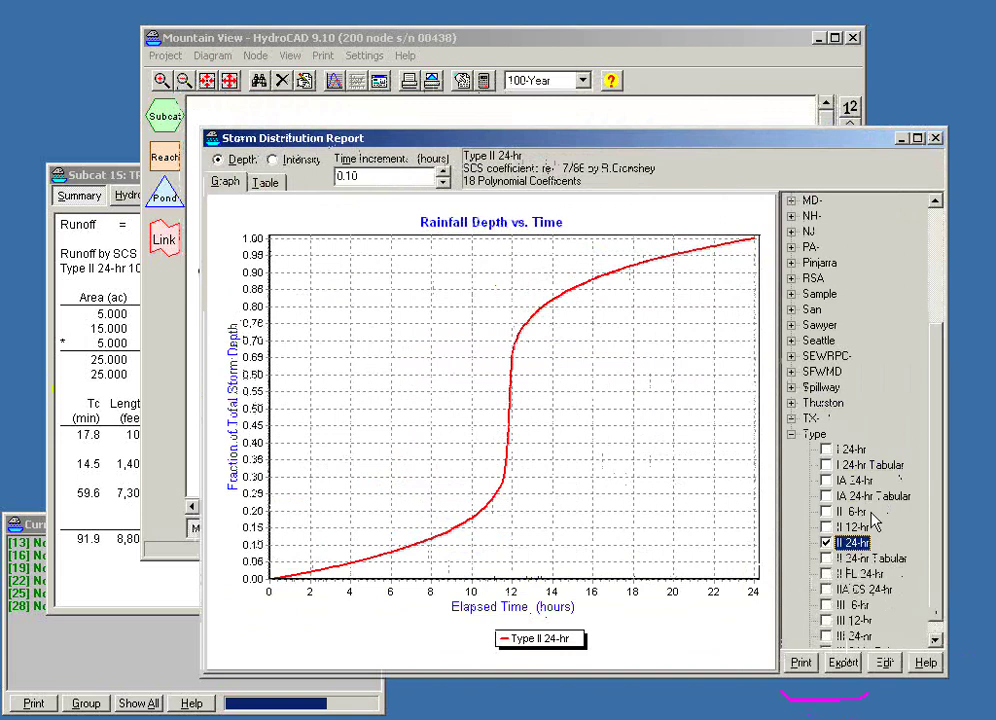
{"action": "scroll", "coordinate": [943, 575], "scroll_direction": "down", "scroll_amount": 1}
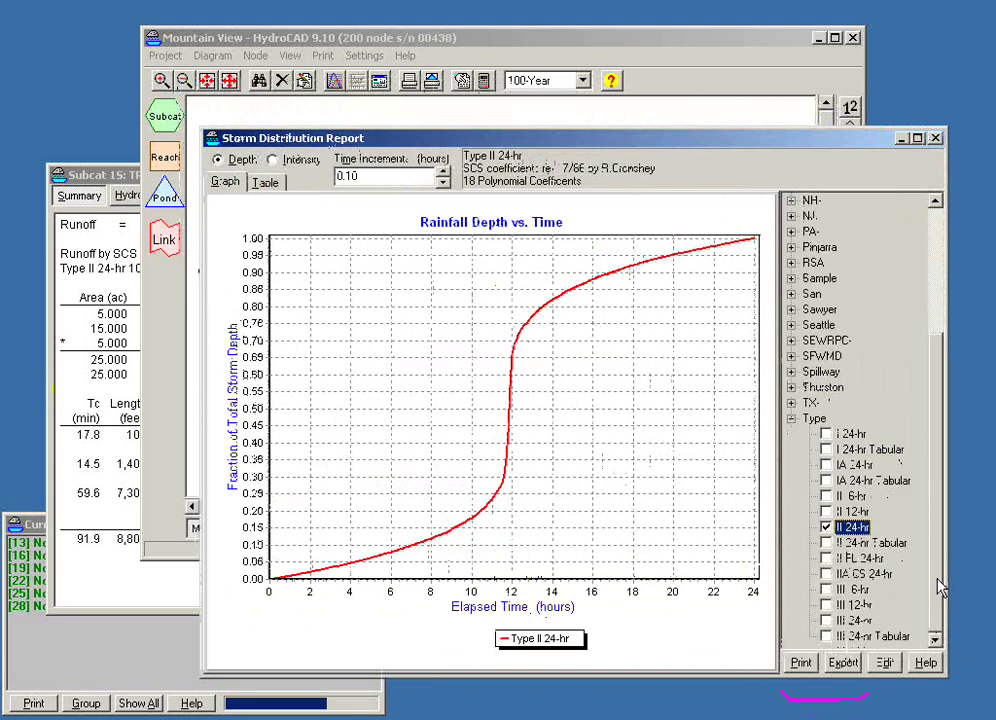
{"action": "left_click", "coordinate": [826, 621]}
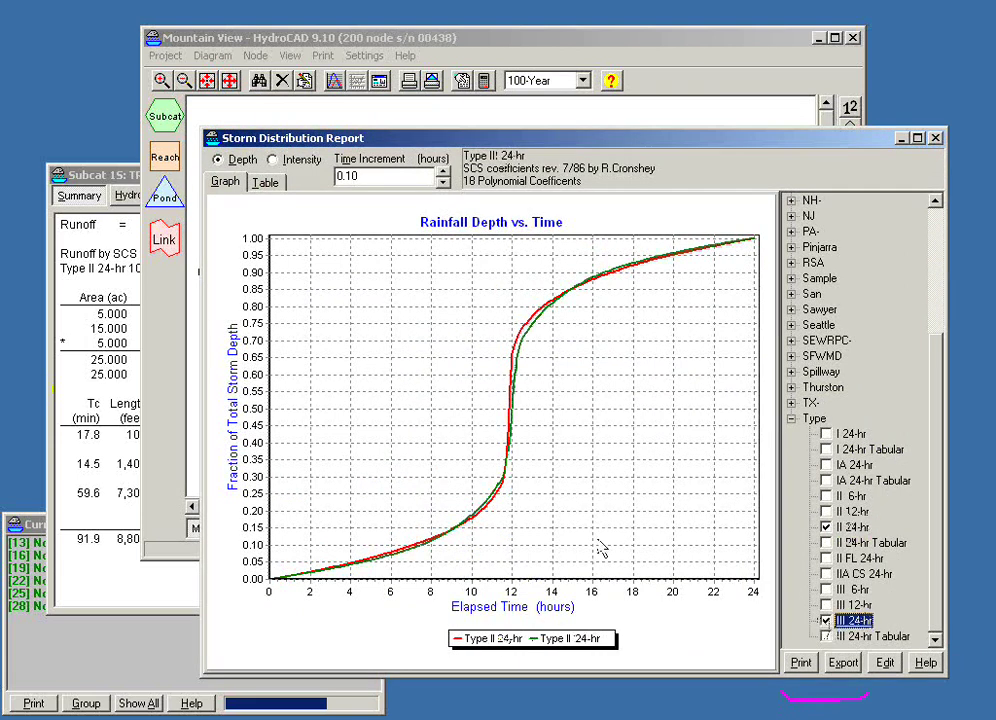
{"action": "left_click", "coordinate": [272, 161]}
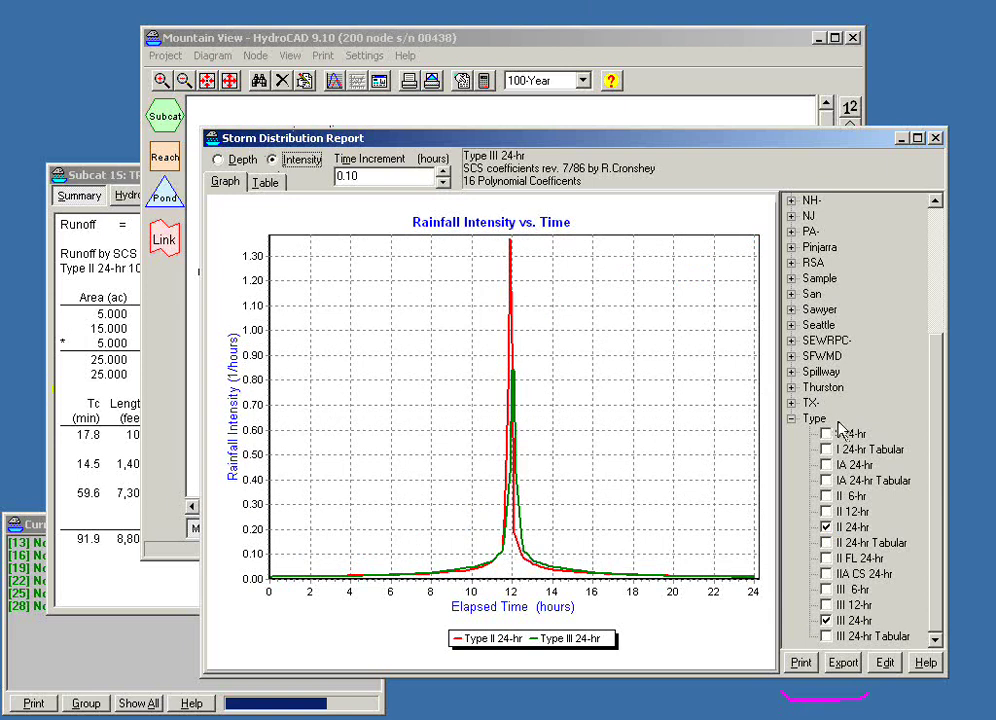
{"action": "left_click", "coordinate": [791, 388]}
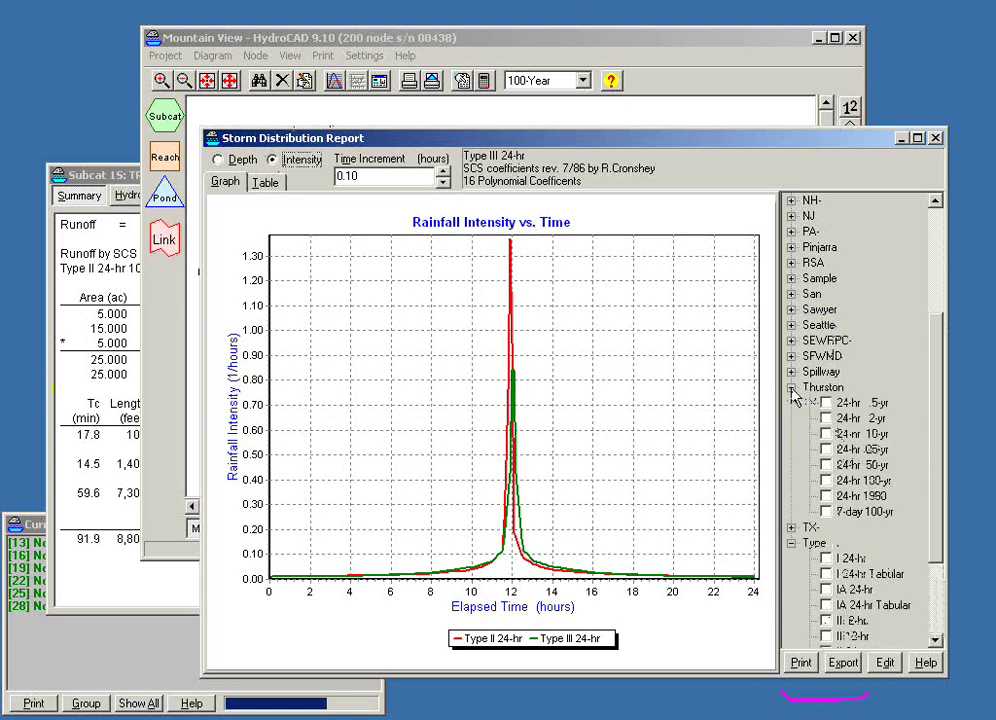
{"action": "left_click", "coordinate": [826, 467]}
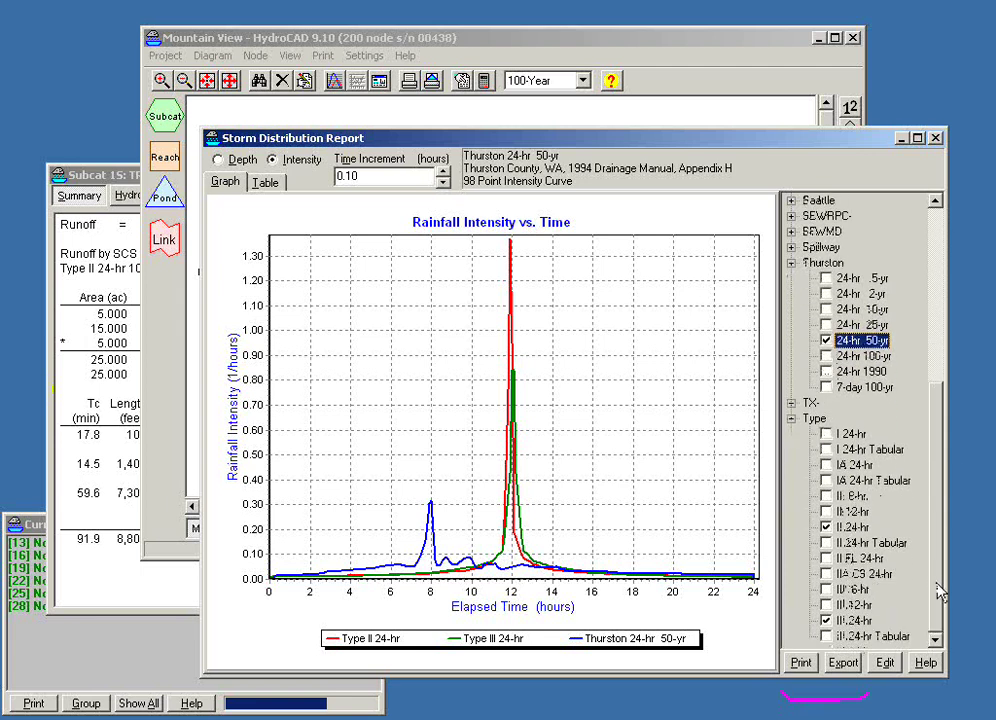
Reposition the storm report, then close it, returning to the Type II 24-hr, 5.90-inch rainfall settings.
{"action": "left_click_drag", "start_coordinate": [943, 589], "coordinate": [945, 356]}
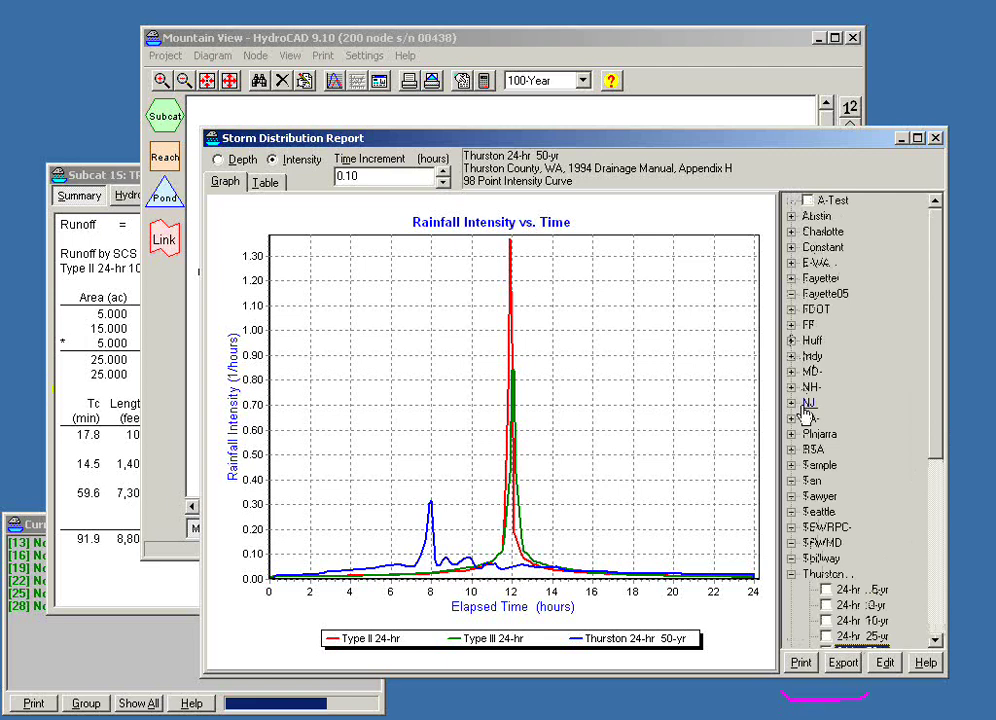
{"action": "mouse_move", "coordinate": [720, 142]}
{"action": "left_mouse_down"}
{"action": "mouse_move", "coordinate": [713, 122]}
{"action": "mouse_move", "coordinate": [724, 130]}
{"action": "left_mouse_up"}
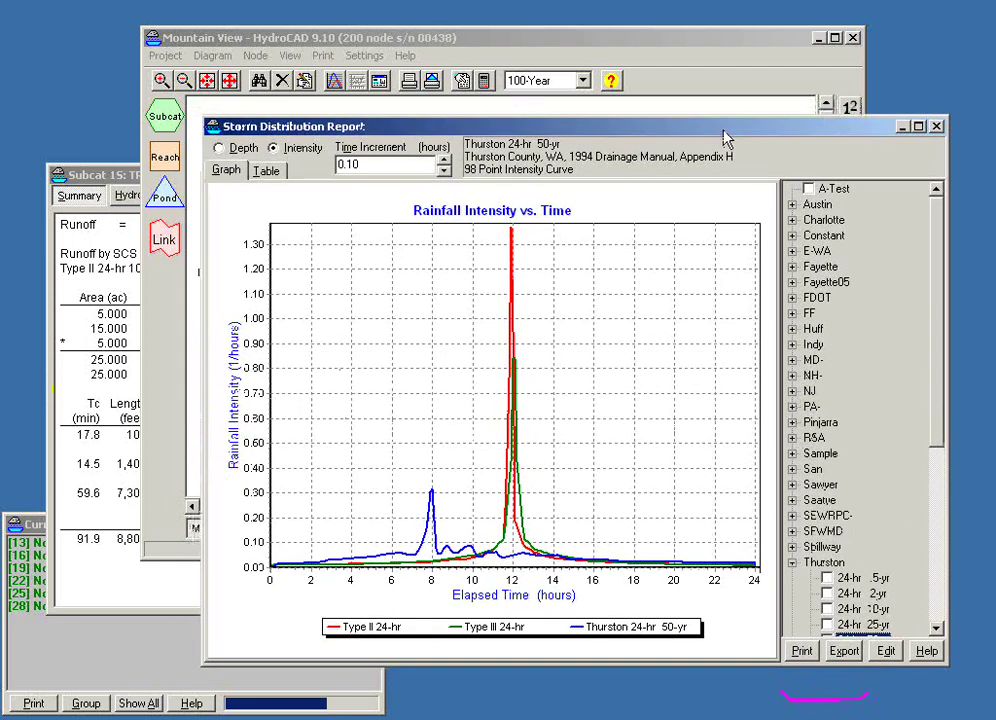
{"action": "mouse_move", "coordinate": [726, 138]}
{"action": "left_mouse_down"}
{"action": "mouse_move", "coordinate": [716, 138]}
{"action": "mouse_move", "coordinate": [726, 132]}
{"action": "left_mouse_up"}
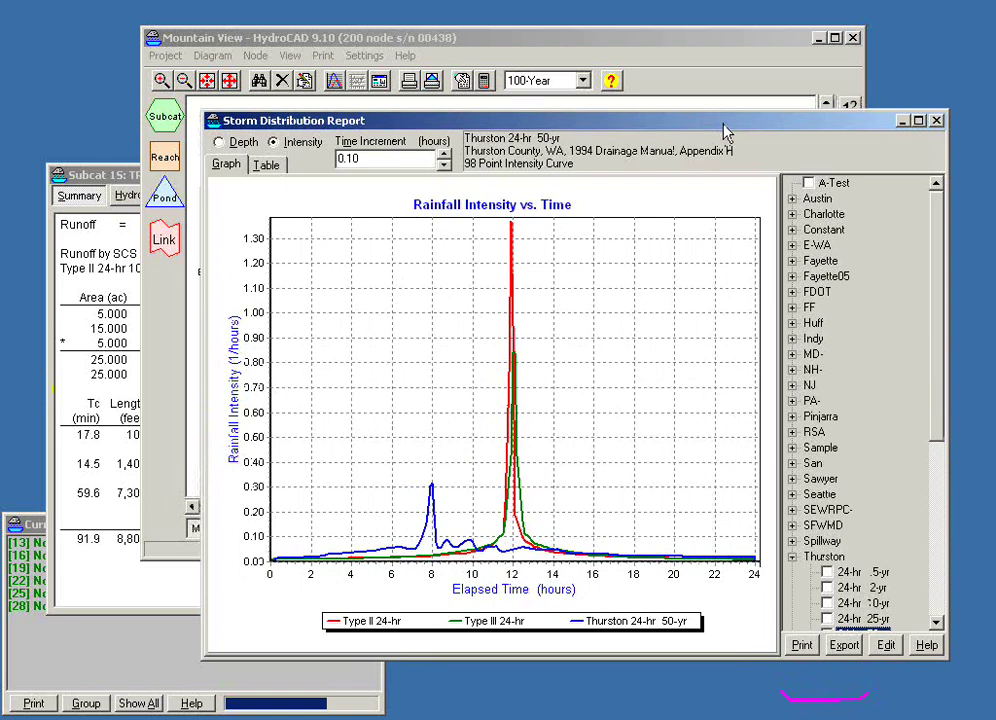
{"action": "left_click_drag", "start_coordinate": [726, 133], "coordinate": [727, 136]}
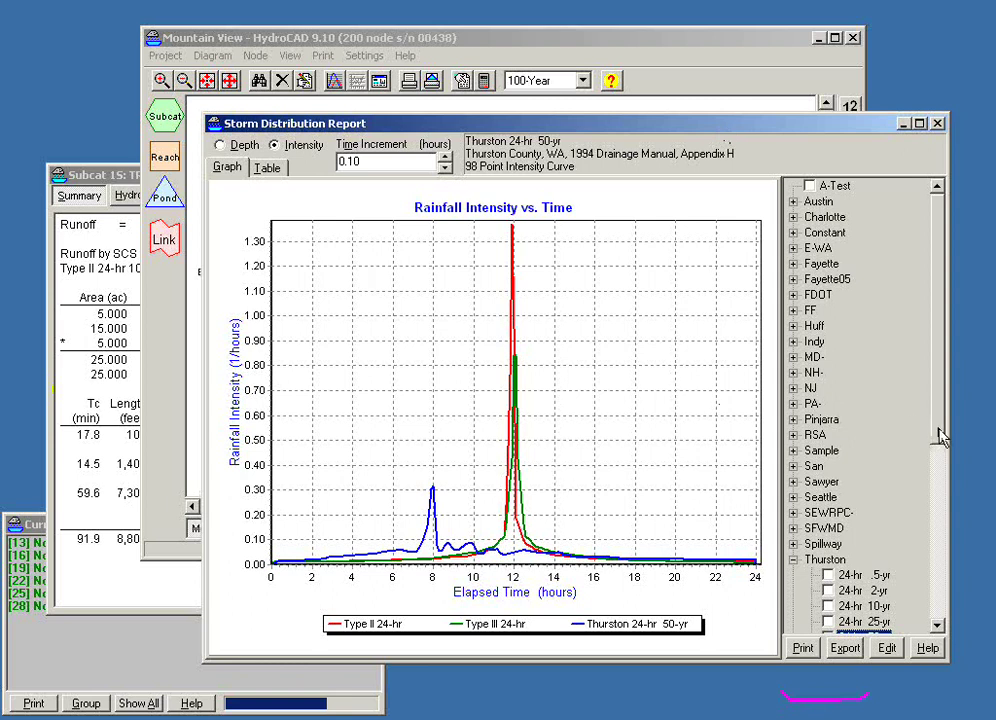
{"action": "left_click_drag", "start_coordinate": [940, 437], "coordinate": [943, 490]}
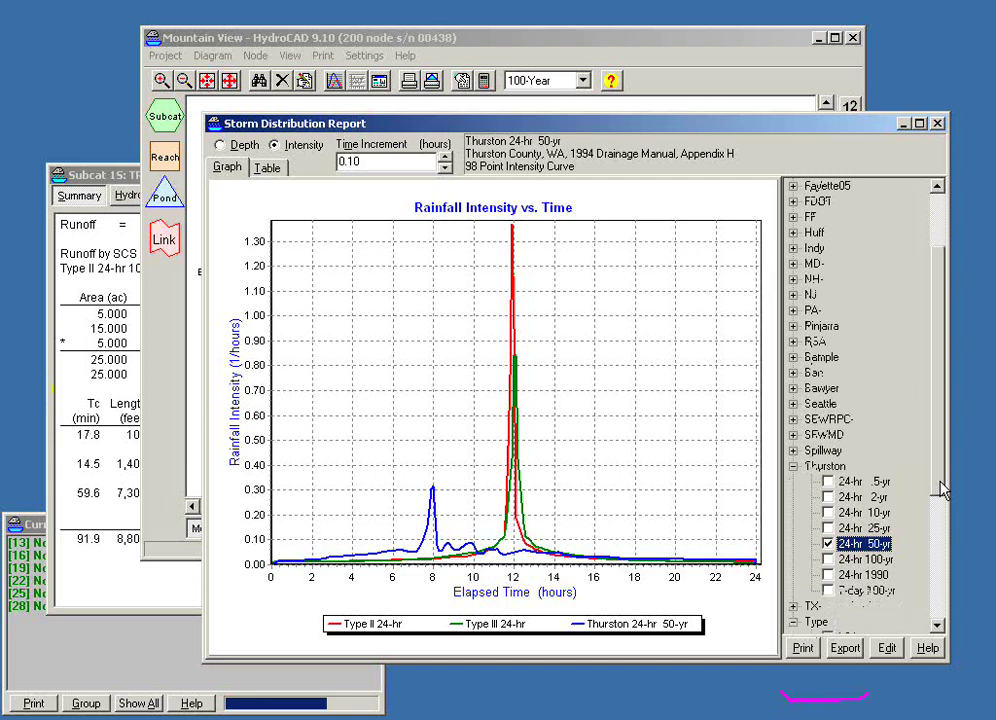
{"action": "left_click_drag", "start_coordinate": [941, 489], "coordinate": [941, 514]}
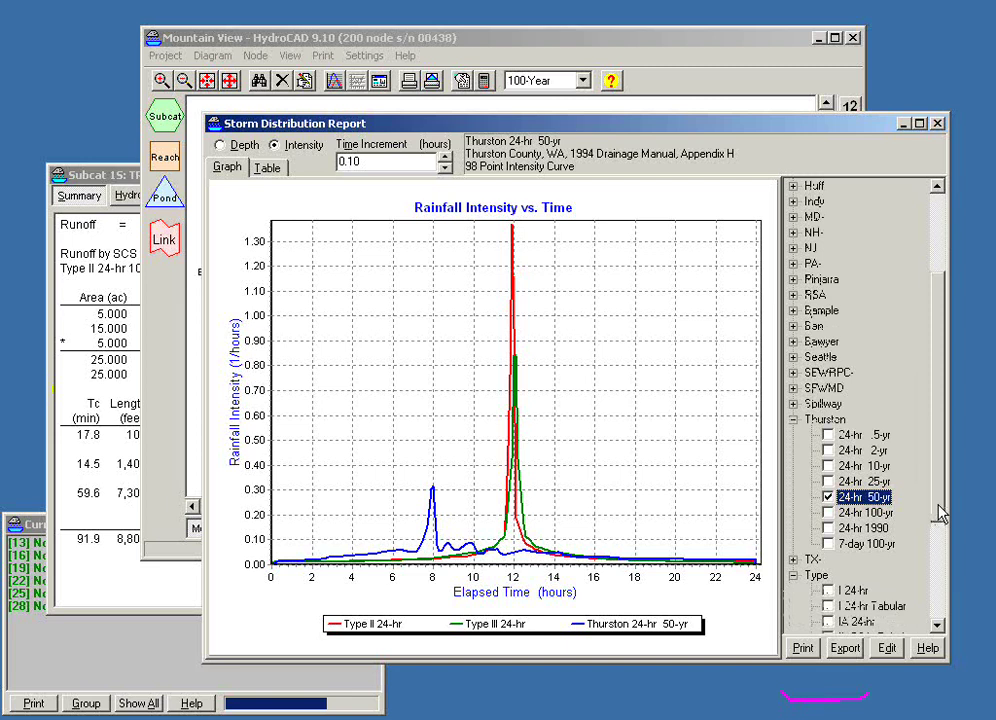
{"action": "left_click_drag", "start_coordinate": [941, 514], "coordinate": [941, 389]}
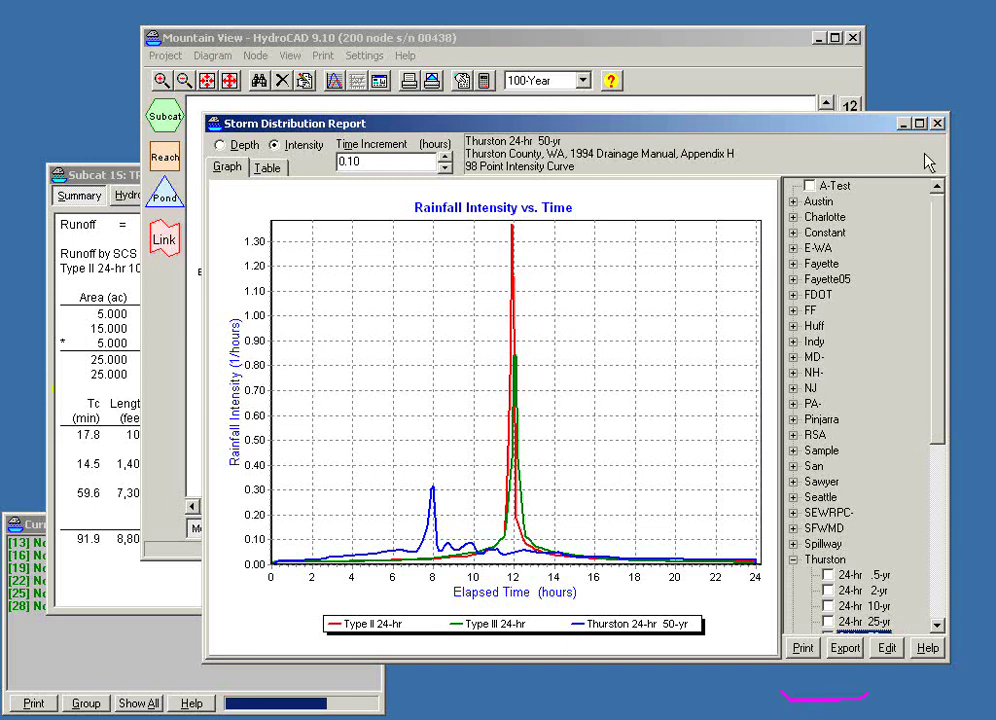
{"action": "left_click", "coordinate": [937, 124]}
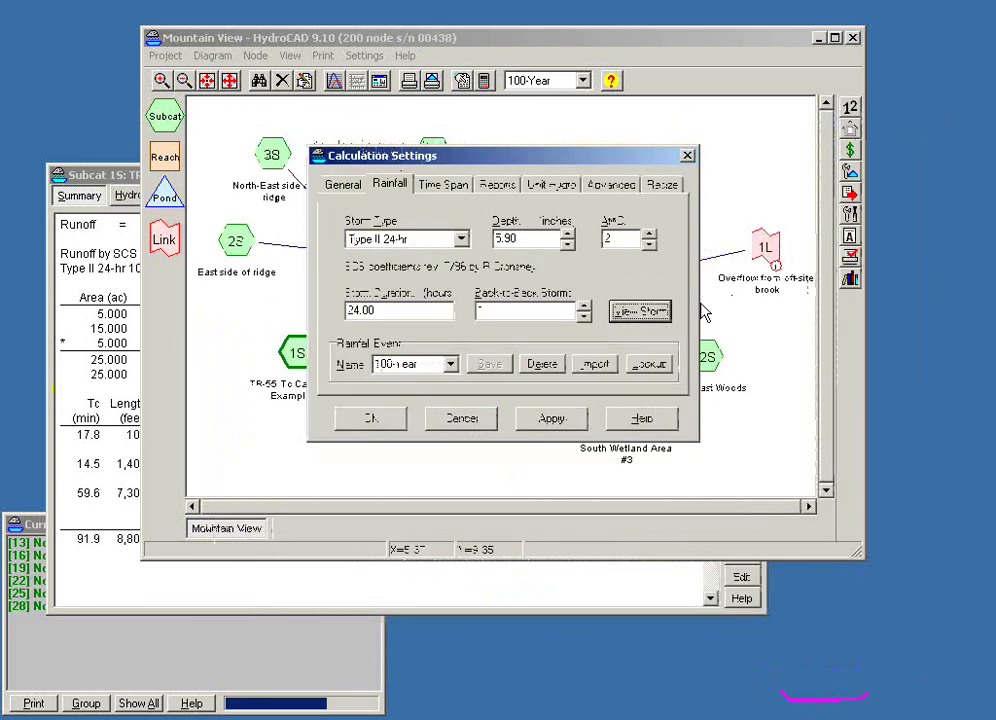
{"action": "left_click", "coordinate": [460, 240]}
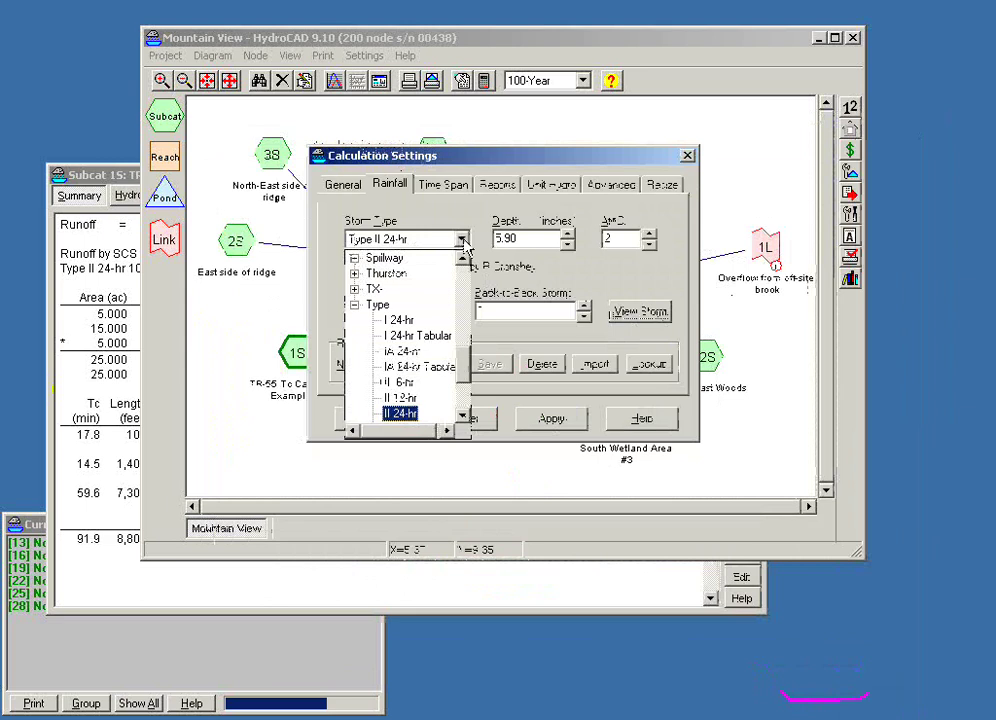
{"action": "left_click", "coordinate": [390, 416]}
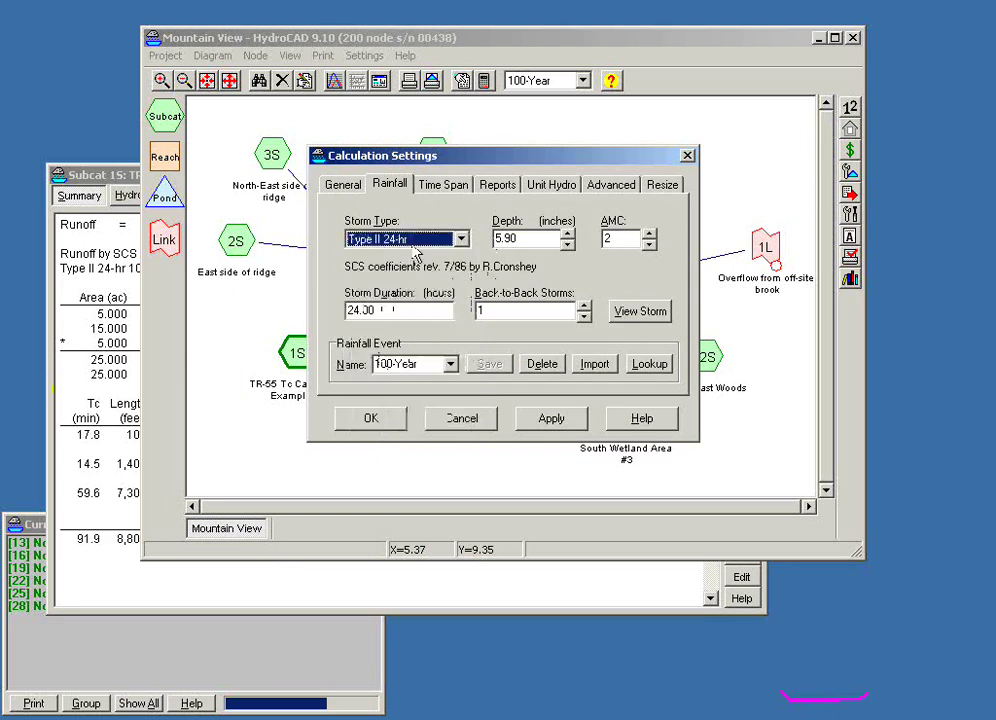
Load NRCS rainfall depths for Monroe County, MO, replacing all events (1-Year now 2.90 in).
{"action": "left_click", "coordinate": [648, 366]}
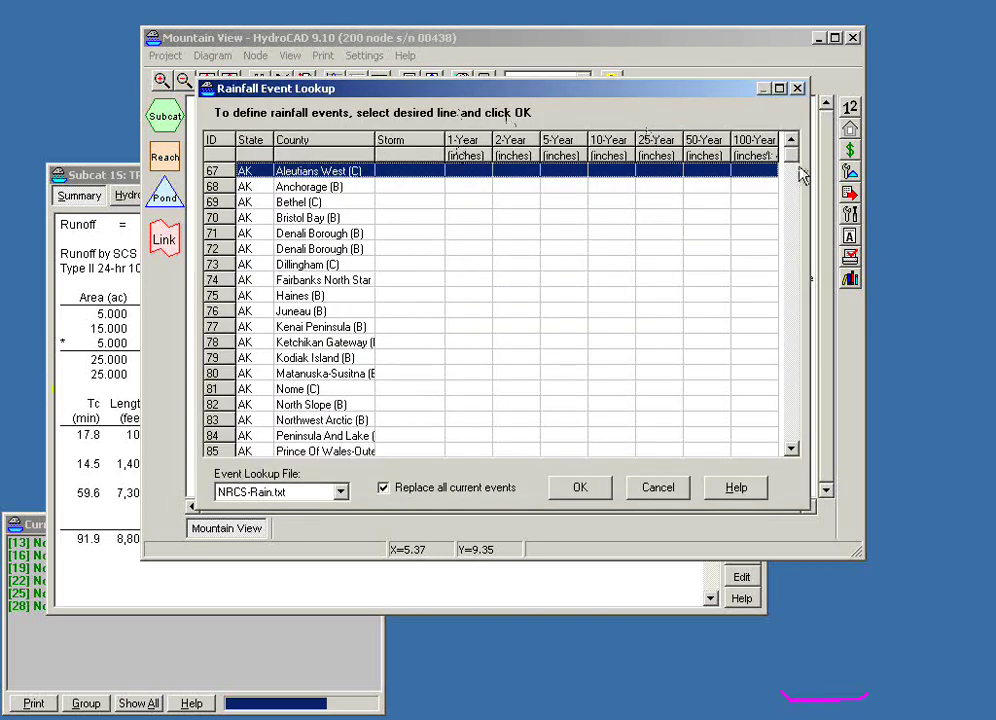
{"action": "left_click_drag", "start_coordinate": [794, 156], "coordinate": [796, 291]}
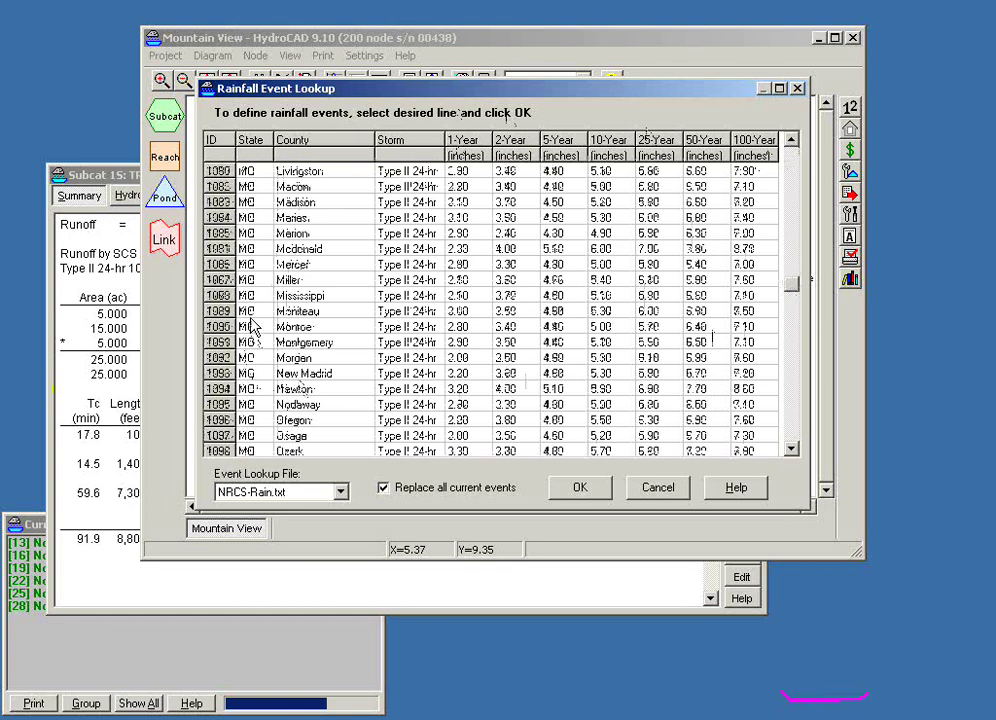
{"action": "left_click", "coordinate": [505, 328]}
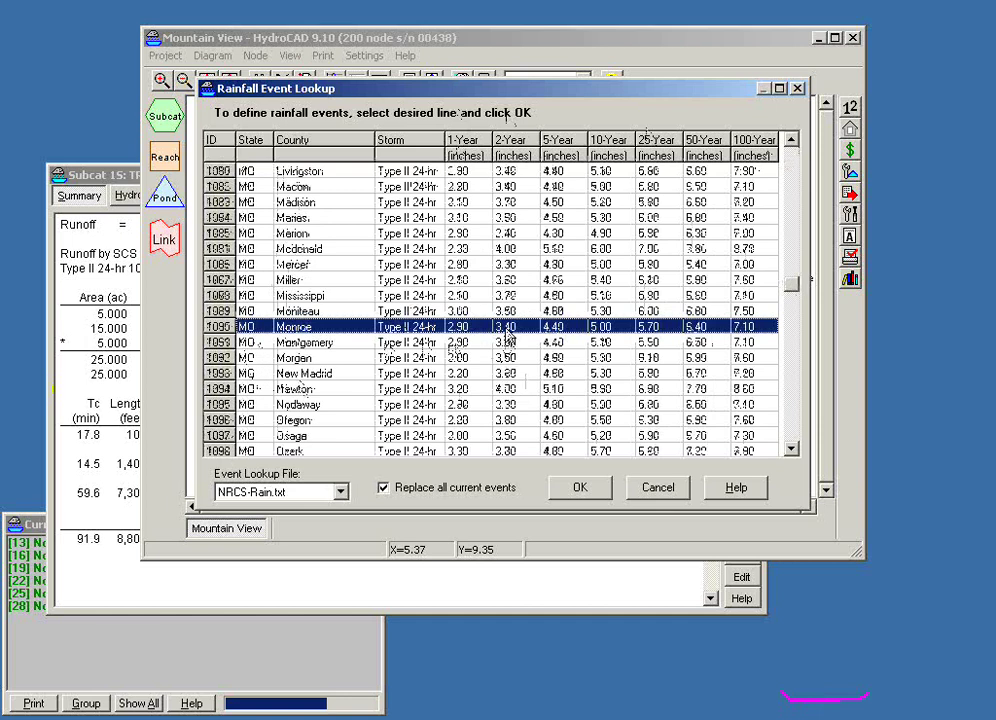
{"action": "left_click", "coordinate": [580, 488]}
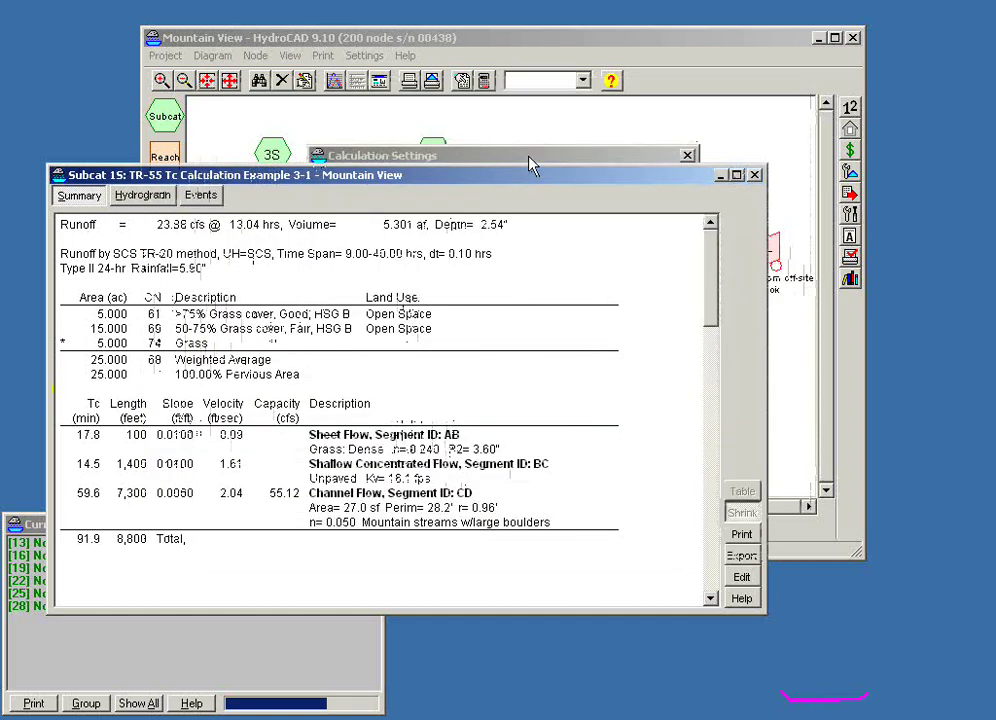
{"action": "left_click_drag", "start_coordinate": [534, 158], "coordinate": [557, 123]}
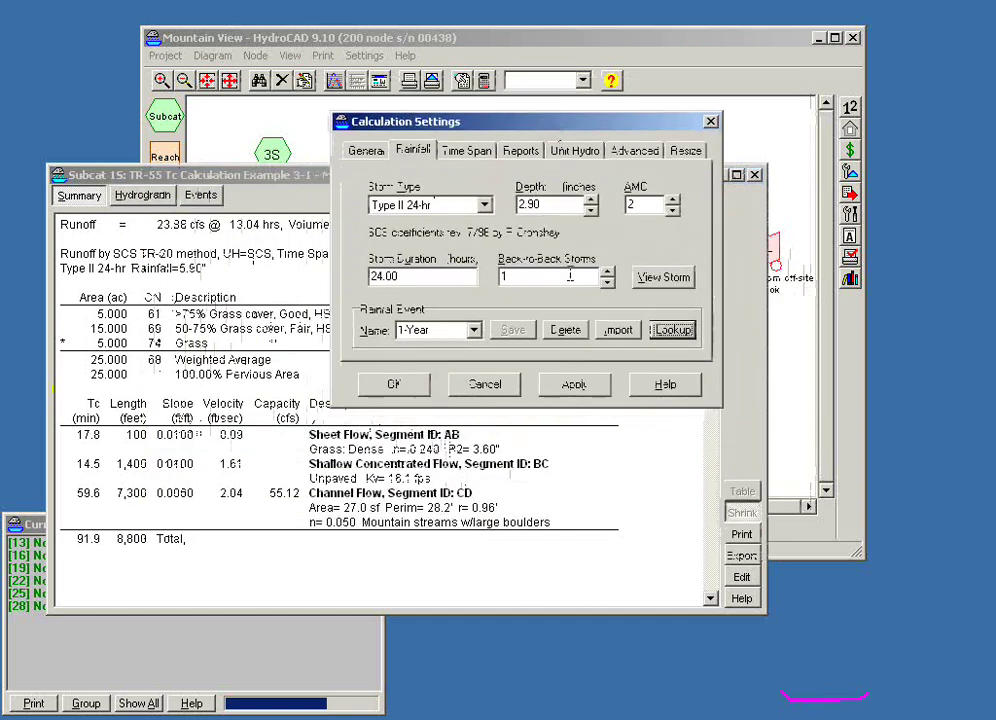
Select the 10-Year event, a 5.00-inch Type II 24-hr storm, as the active rainfall.
{"action": "left_click", "coordinate": [474, 330]}
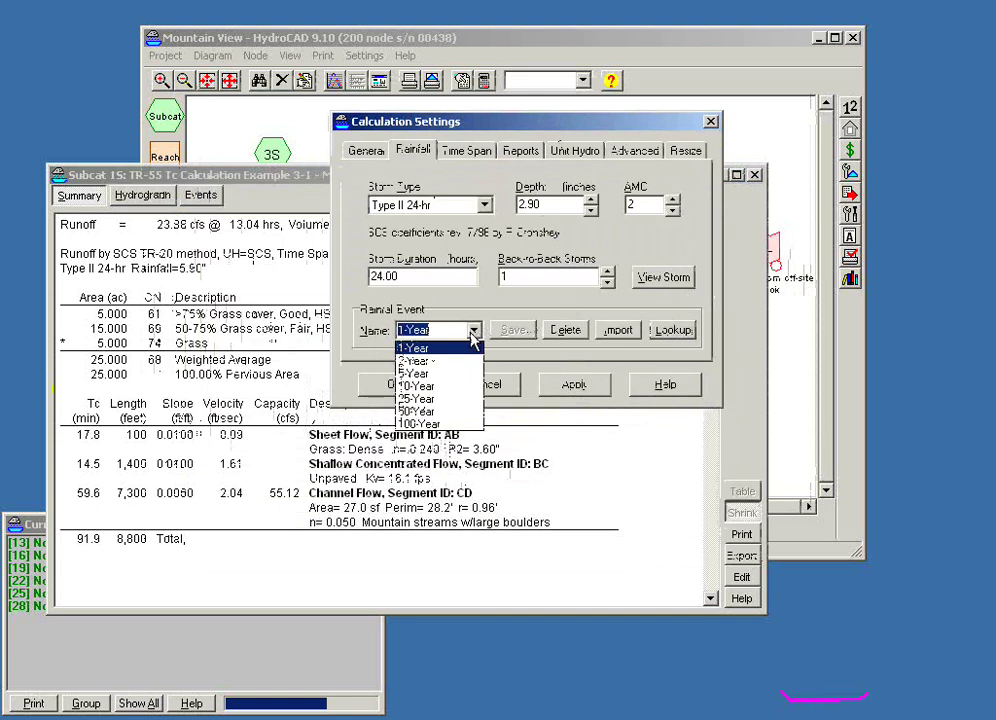
{"action": "key", "text": "Down"}
{"action": "key", "text": "Down"}
{"action": "key", "text": "Down"}
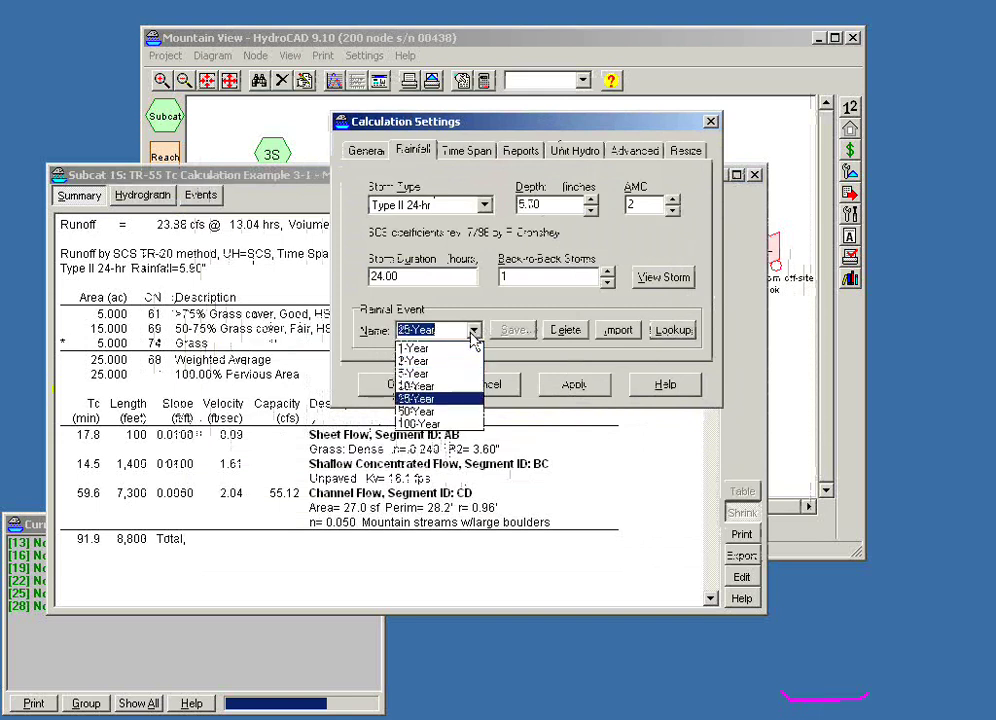
{"action": "key", "text": "Up"}
{"action": "key", "text": "Up"}
{"action": "key", "text": "Down"}
{"action": "key", "text": "Down"}
{"action": "key", "text": "Down"}
{"action": "key", "text": "Up"}
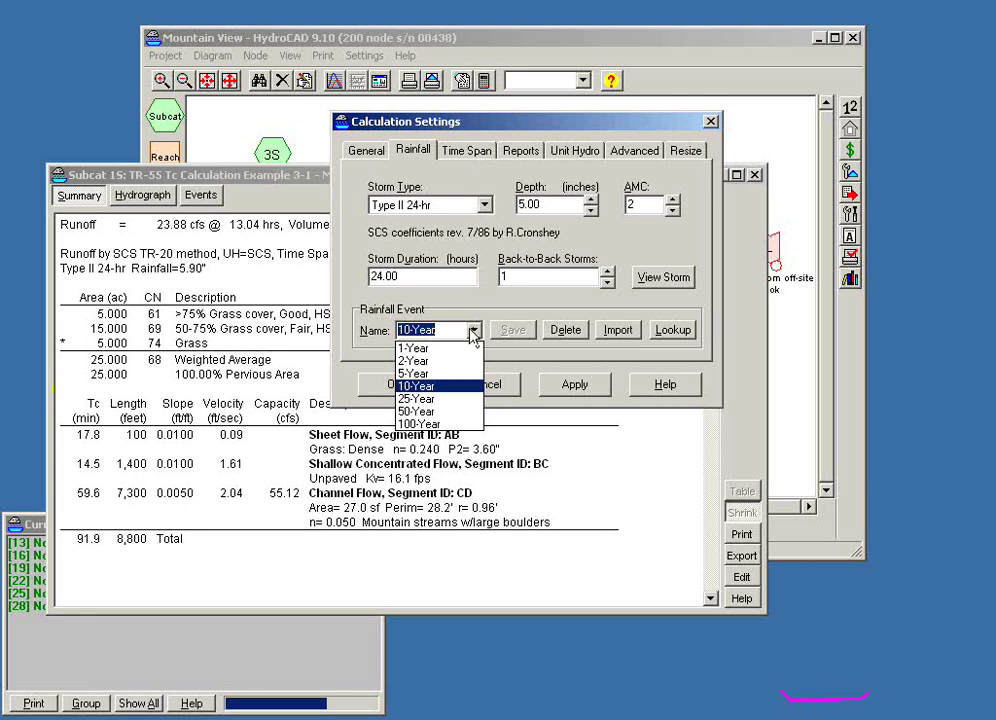
{"action": "left_click", "coordinate": [453, 306]}
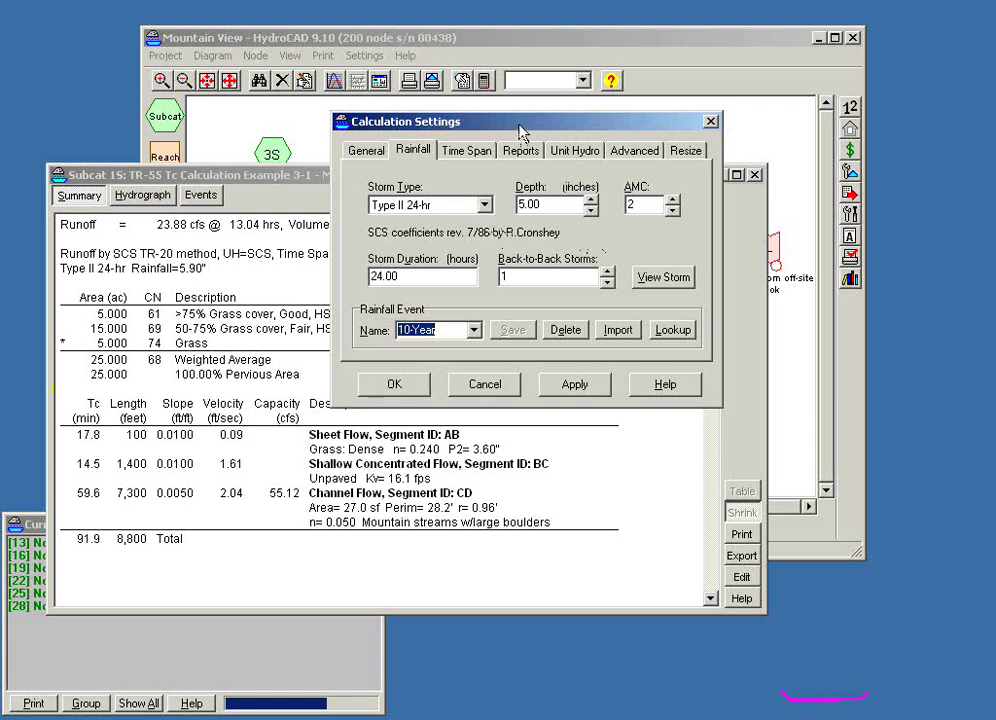
Set AMC to 3 and recalculate, giving Subcat 1S CN 84, 31.73 cfs peak, 3.25-inch runoff.
{"action": "left_click_drag", "start_coordinate": [520, 131], "coordinate": [521, 142]}
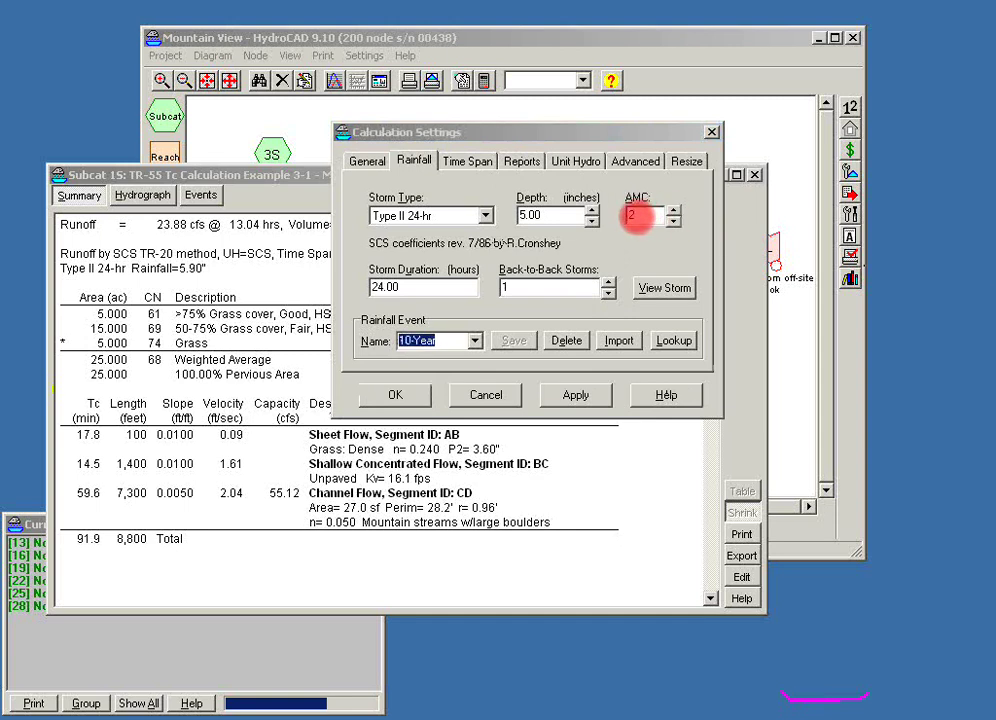
{"action": "left_click", "coordinate": [656, 215]}
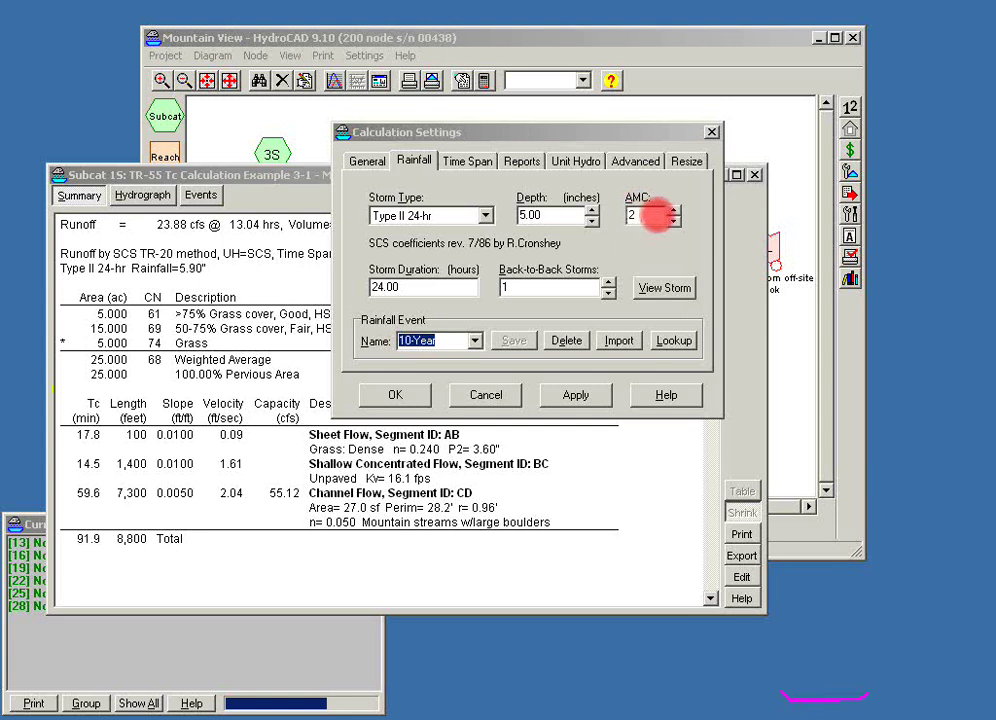
{"action": "left_click_drag", "start_coordinate": [656, 215], "coordinate": [643, 215]}
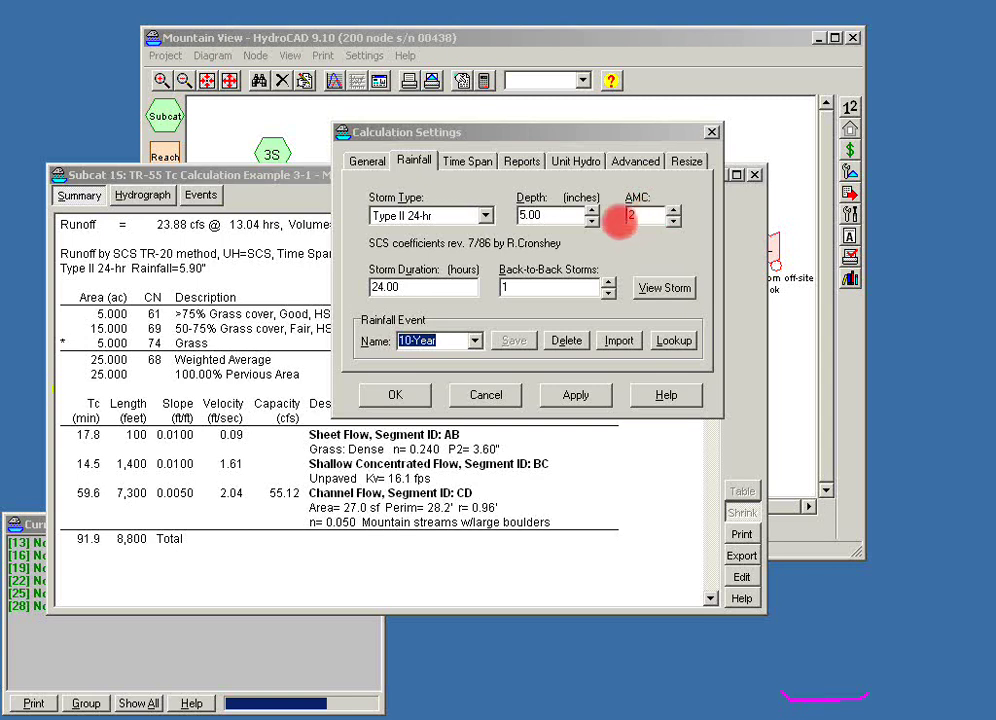
{"action": "left_click", "coordinate": [622, 218]}
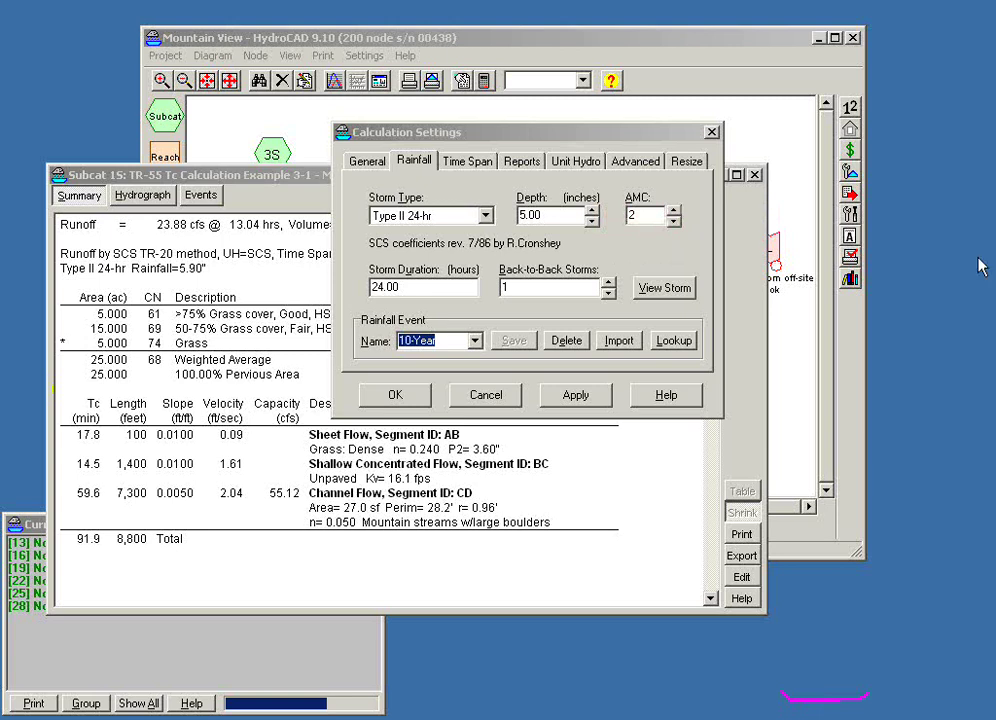
{"action": "left_click", "coordinate": [394, 395]}
{"action": "left_click_drag", "start_coordinate": [101, 181], "coordinate": [93, 170]}
{"action": "key", "text": "shift+F1"}
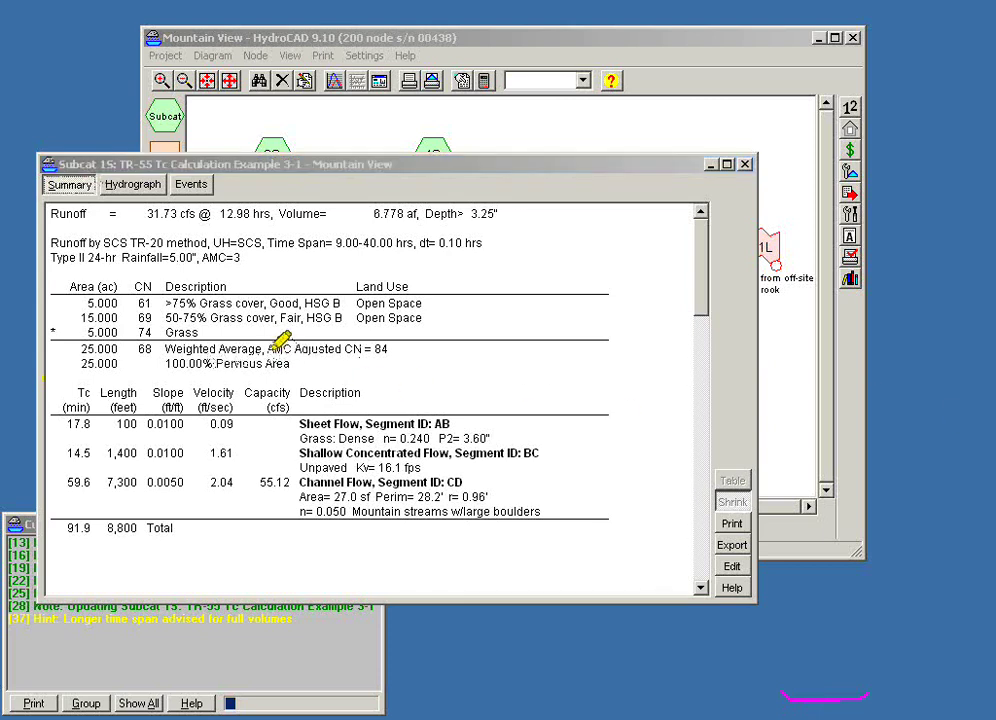
{"action": "left_click_drag", "start_coordinate": [265, 349], "coordinate": [388, 349]}
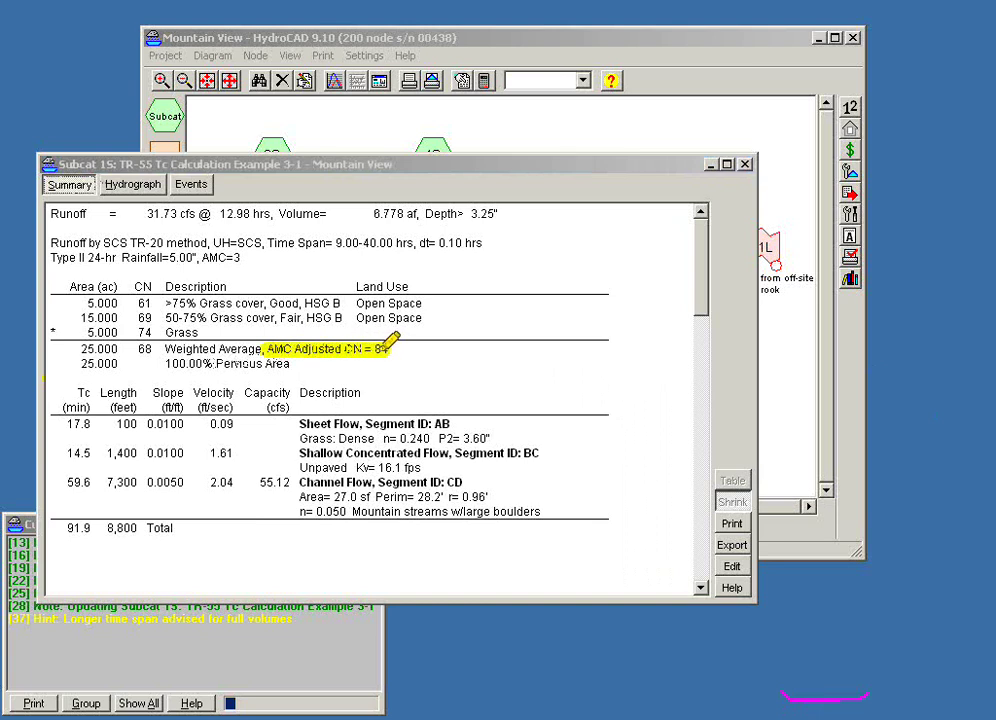
{"action": "left_click_drag", "start_coordinate": [143, 343], "coordinate": [197, 330]}
{"action": "mouse_move", "coordinate": [275, 303]}
{"action": "left_mouse_down"}
{"action": "mouse_move", "coordinate": [348, 308]}
{"action": "mouse_move", "coordinate": [370, 330]}
{"action": "left_mouse_up"}
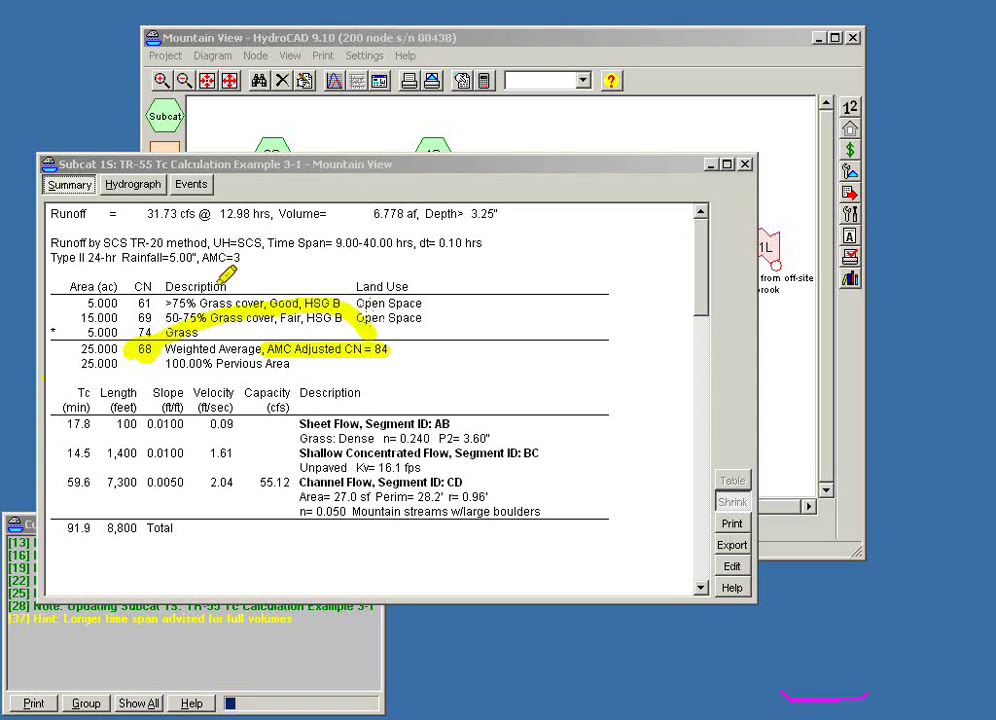
{"action": "mouse_move", "coordinate": [225, 242]}
{"action": "left_mouse_down"}
{"action": "mouse_move", "coordinate": [265, 248]}
{"action": "mouse_move", "coordinate": [210, 262]}
{"action": "mouse_move", "coordinate": [224, 245]}
{"action": "left_mouse_up"}
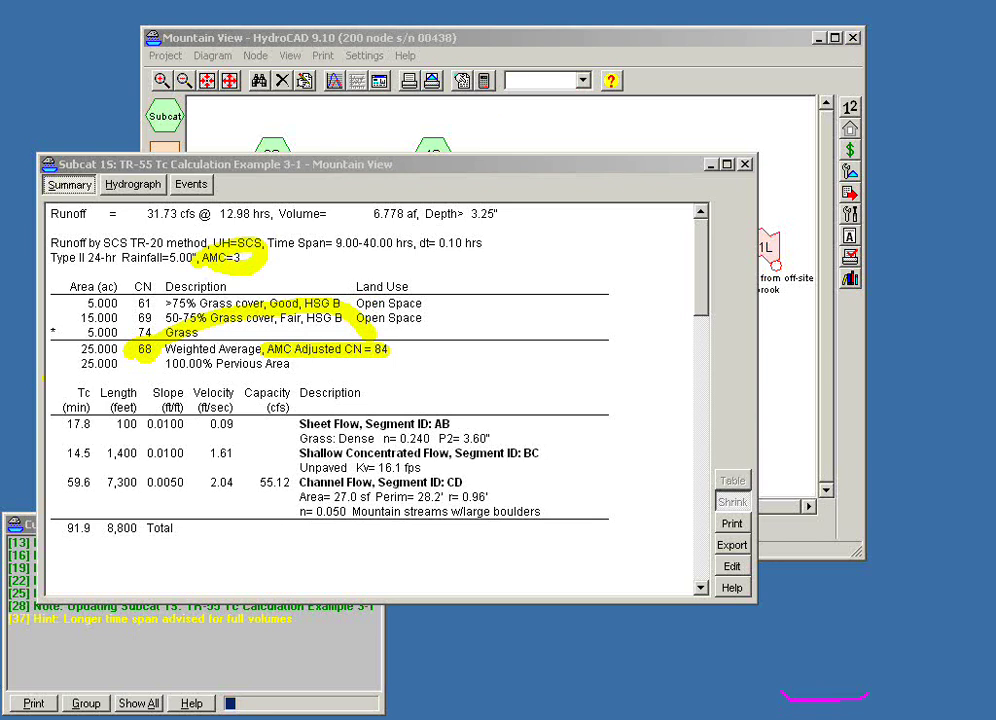
Keep SCS as the unit hydrograph and graph it (Peak Factor 484, 51 points).
{"action": "left_click", "coordinate": [484, 82]}
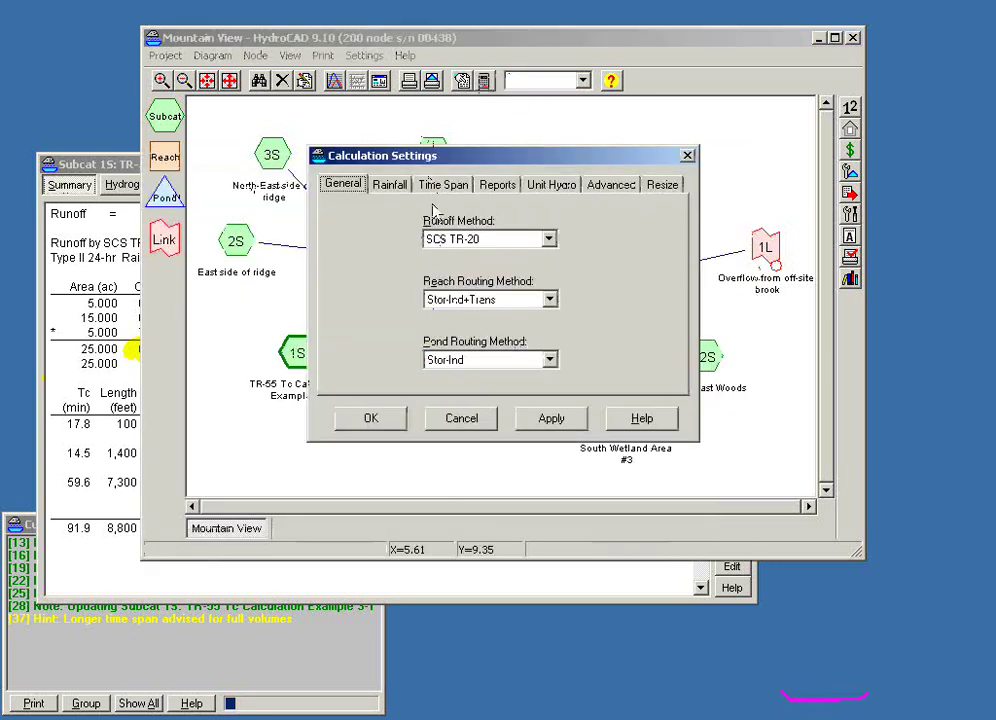
{"action": "left_click", "coordinate": [395, 186]}
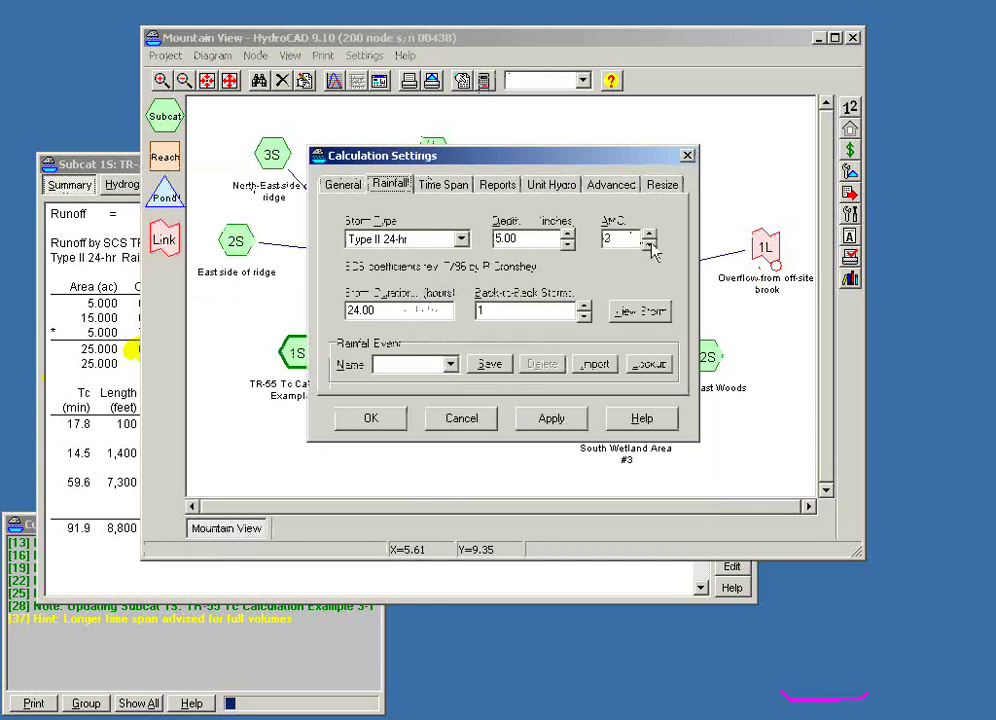
{"action": "left_click", "coordinate": [548, 187]}
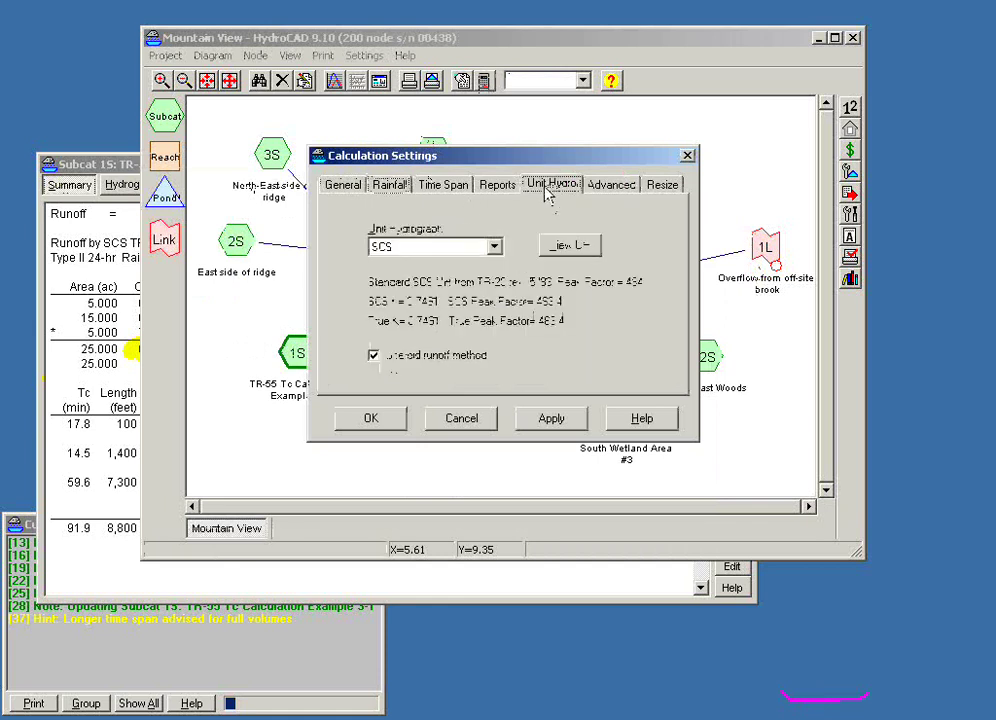
{"action": "left_click", "coordinate": [494, 247]}
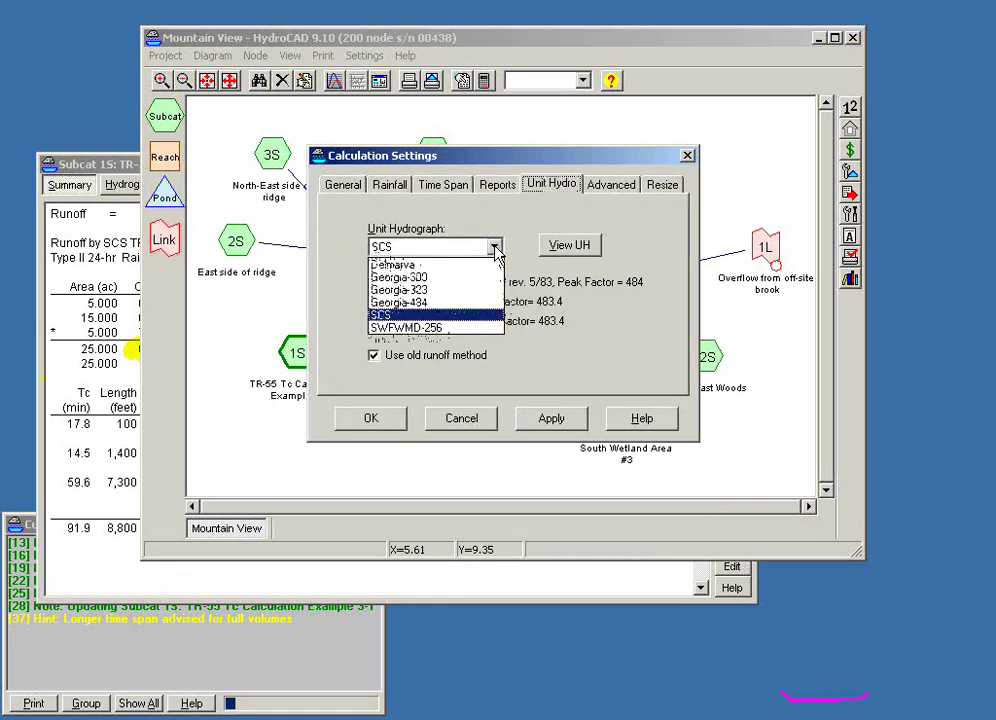
{"action": "left_click", "coordinate": [495, 250]}
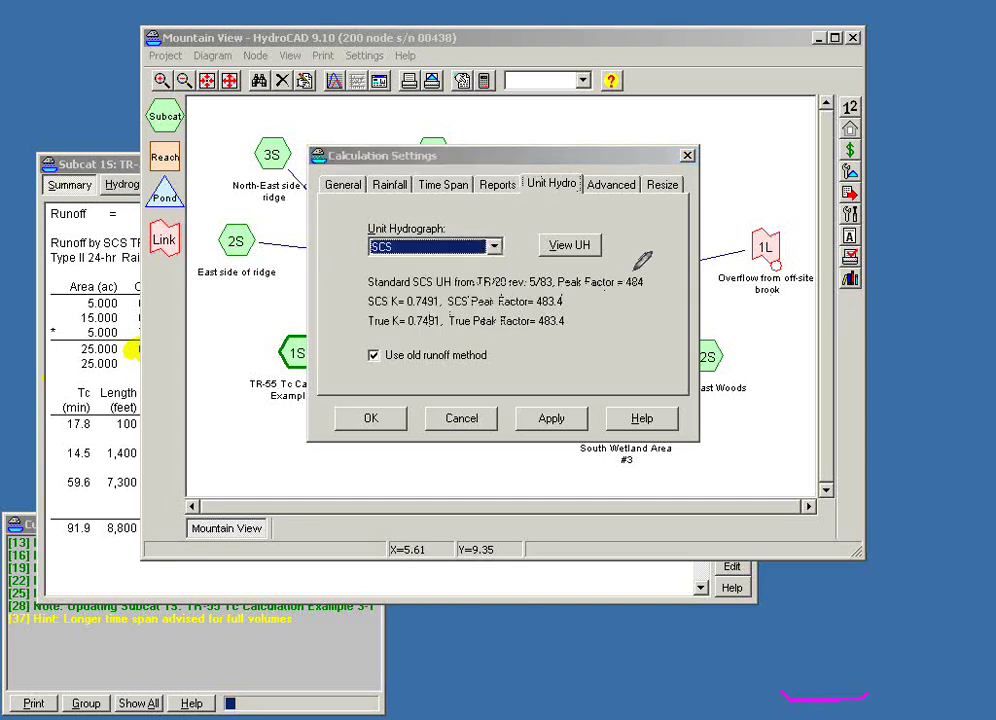
{"action": "left_click_drag", "start_coordinate": [652, 272], "coordinate": [636, 289]}
{"action": "left_click", "coordinate": [493, 247]}
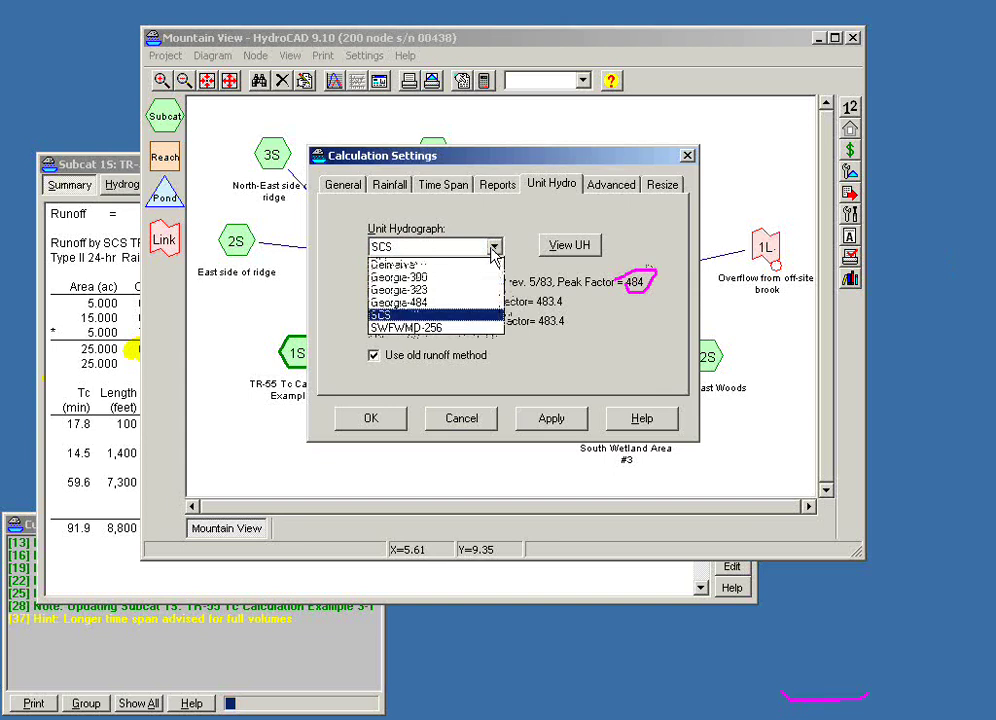
{"action": "left_click", "coordinate": [493, 247]}
{"action": "left_click", "coordinate": [569, 245]}
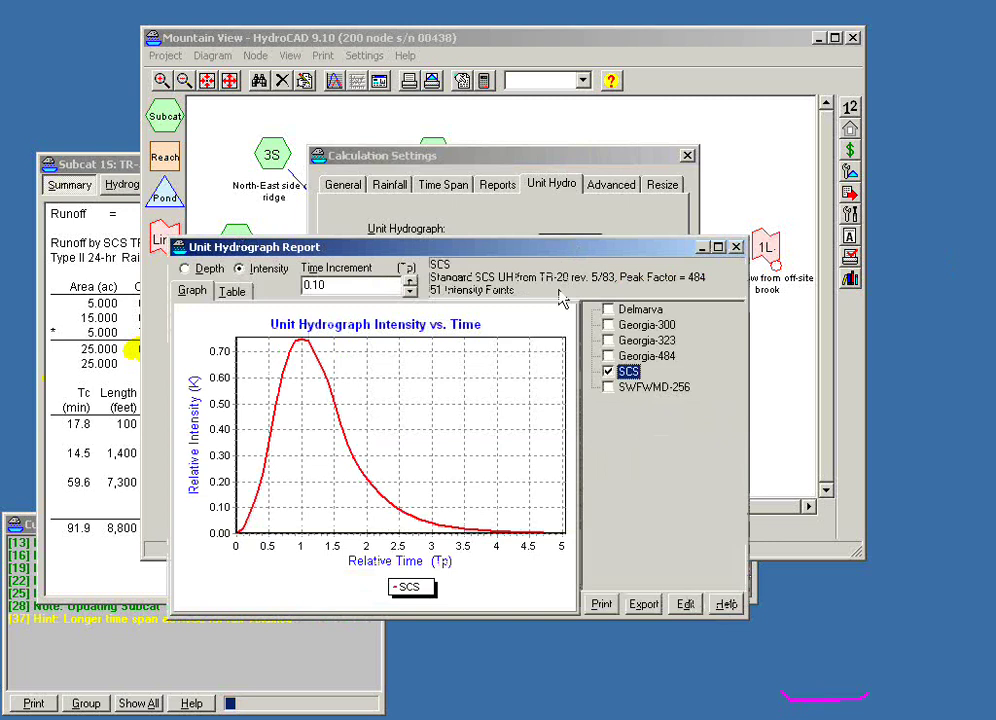
Overlay the Delmarva curve, then make Delmarva the unit hydrograph, giving Subcat 1S 10.12 cfs at 13.11 hrs.
{"action": "left_click", "coordinate": [609, 310]}
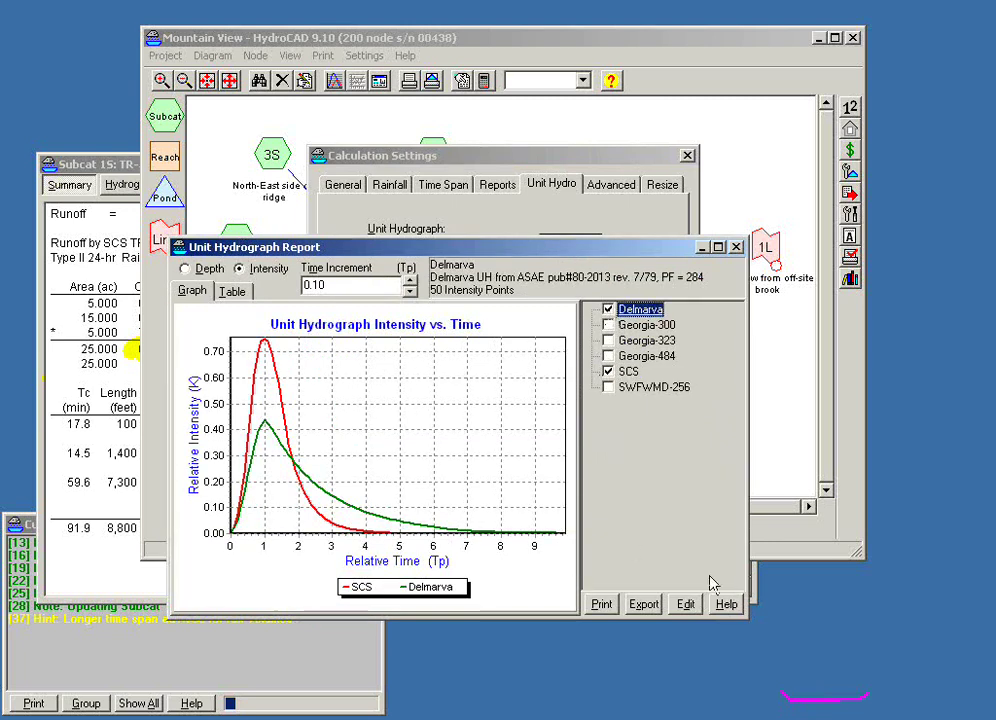
{"action": "key", "text": "Escape"}
{"action": "left_click", "coordinate": [494, 247]}
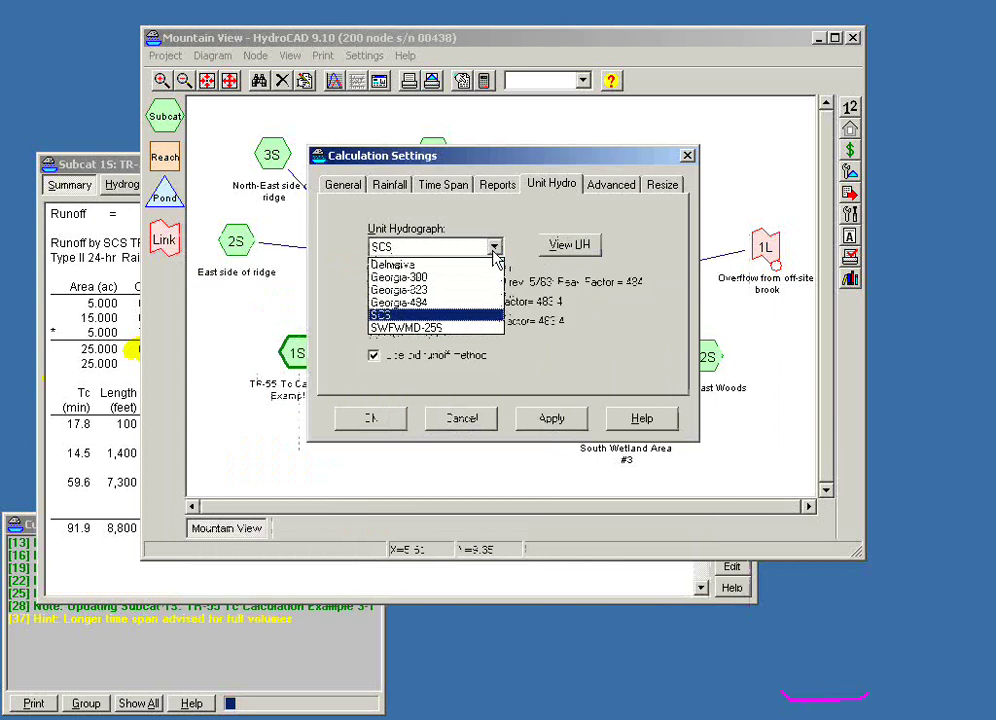
{"action": "left_click", "coordinate": [400, 262]}
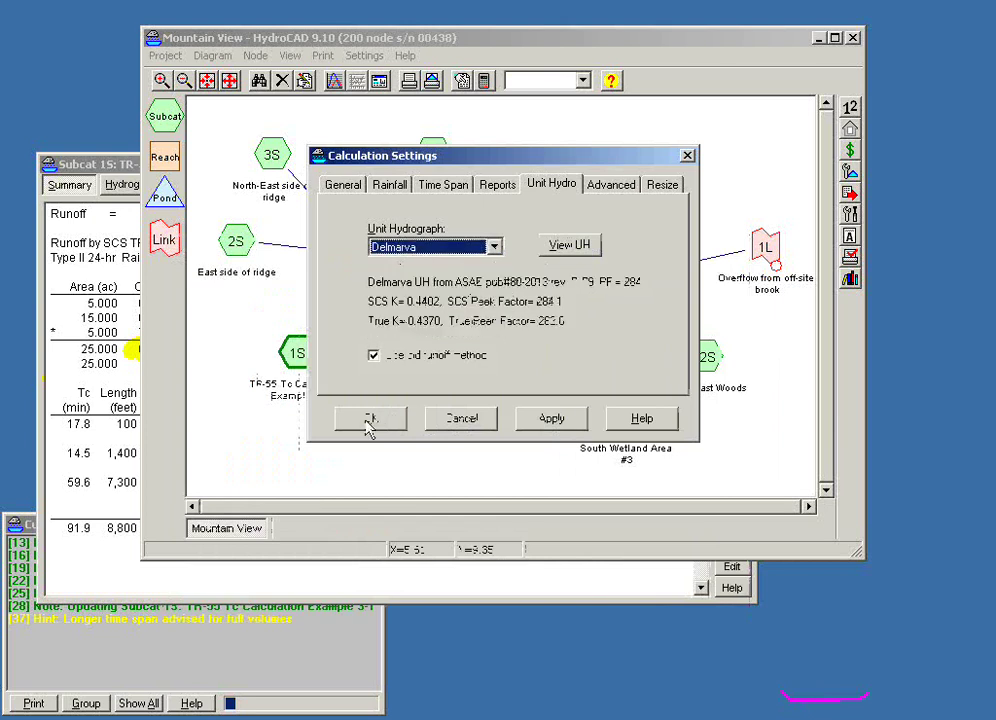
{"action": "left_click", "coordinate": [372, 418]}
{"action": "left_click", "coordinate": [130, 168]}
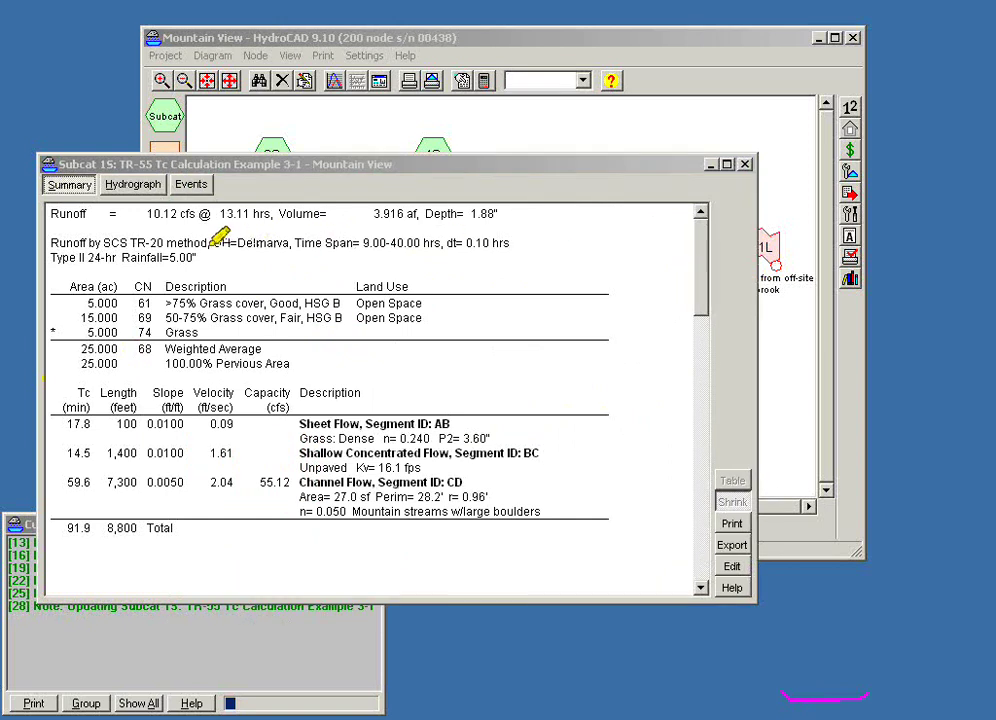
Show the Subcat 1S hydrograph, peaking at 10.12 cfs at 13.11 hrs with CN 68.
{"action": "mouse_move", "coordinate": [213, 243]}
{"action": "left_mouse_down"}
{"action": "mouse_move", "coordinate": [282, 249]}
{"action": "mouse_move", "coordinate": [233, 238]}
{"action": "left_mouse_up"}
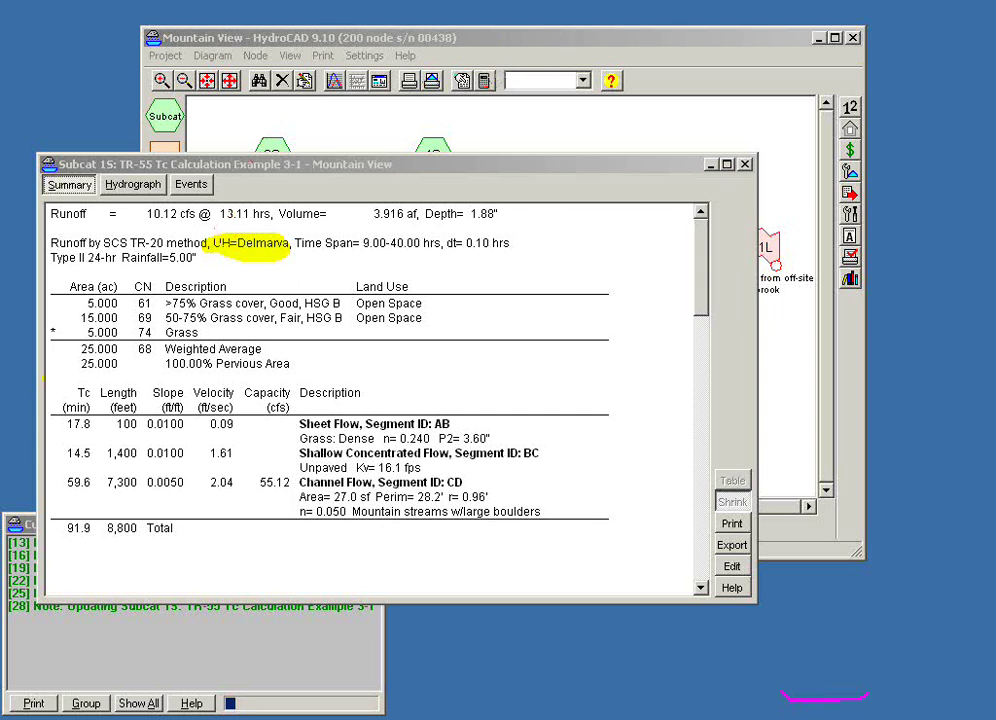
{"action": "left_click", "coordinate": [133, 184]}
{"action": "left_click_drag", "start_coordinate": [349, 163], "coordinate": [349, 168]}
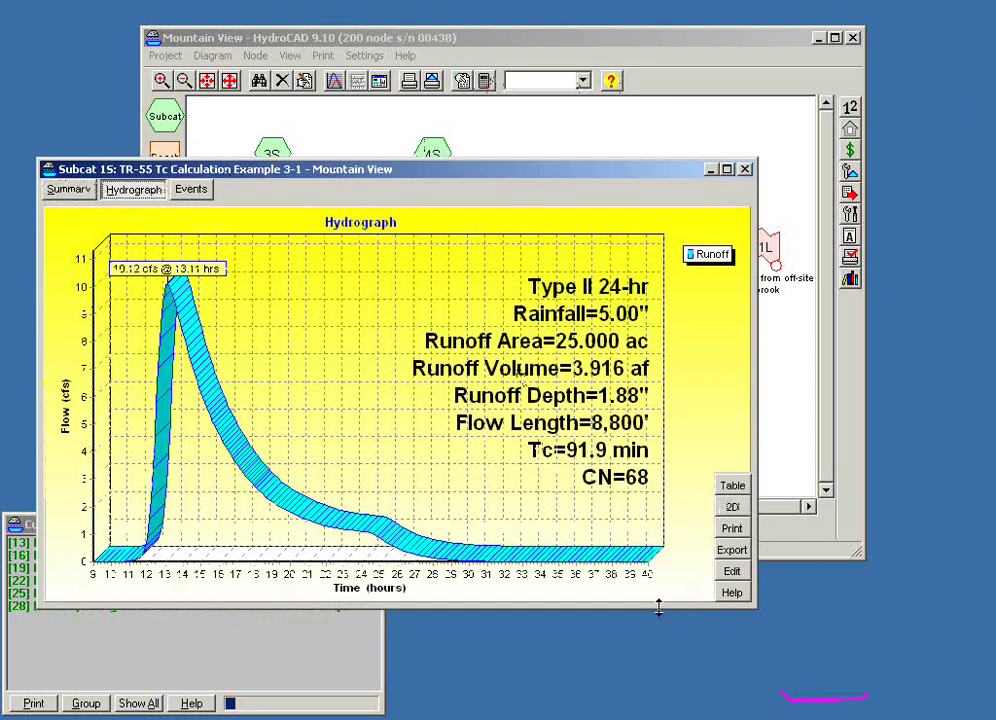
Switch the hydrograph to a 2-D plot and open Edit Subcat 1S on its Area page (25.000 ac, CN 68).
{"action": "left_click", "coordinate": [732, 509]}
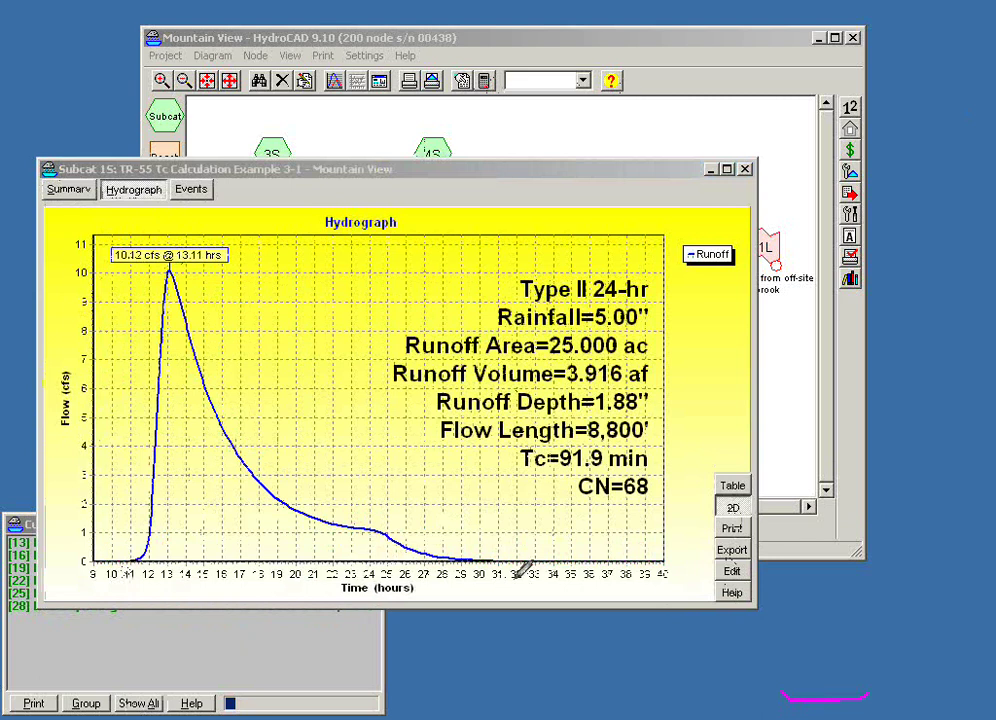
{"action": "left_click_drag", "start_coordinate": [116, 530], "coordinate": [122, 576]}
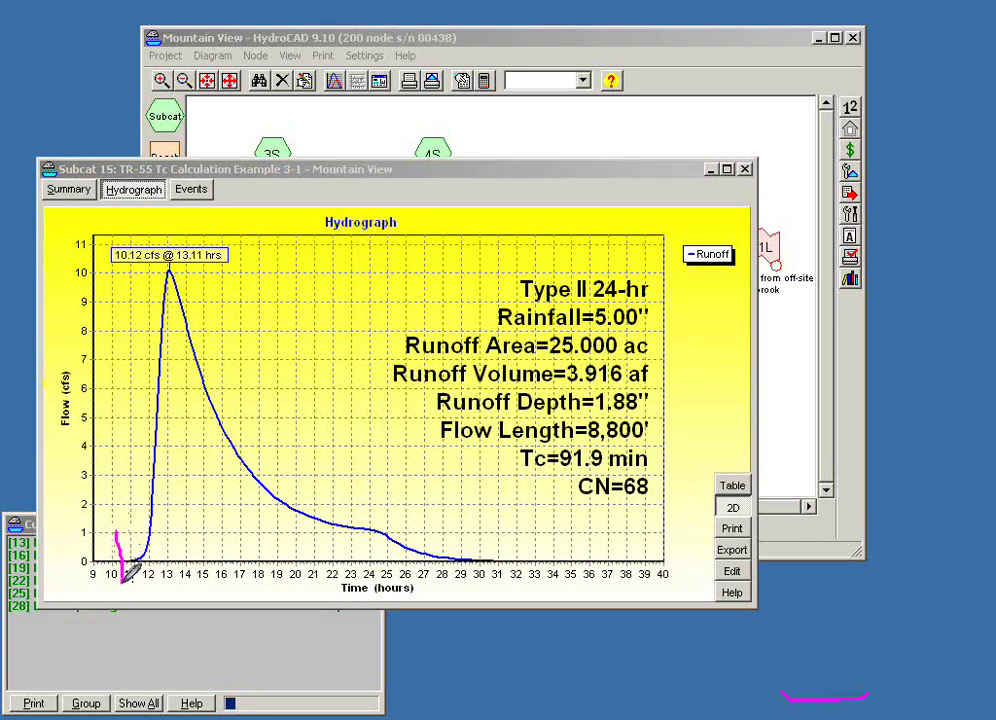
{"action": "left_click_drag", "start_coordinate": [588, 511], "coordinate": [589, 580]}
{"action": "left_click_drag", "start_coordinate": [677, 178], "coordinate": [677, 208]}
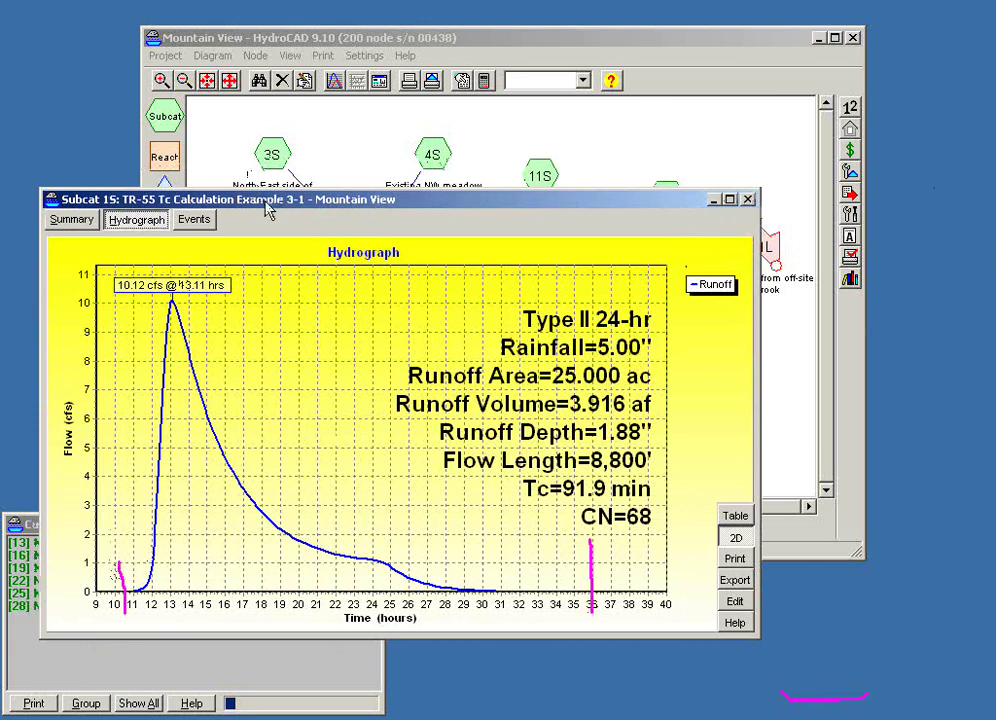
{"action": "left_click_drag", "start_coordinate": [268, 207], "coordinate": [287, 128]}
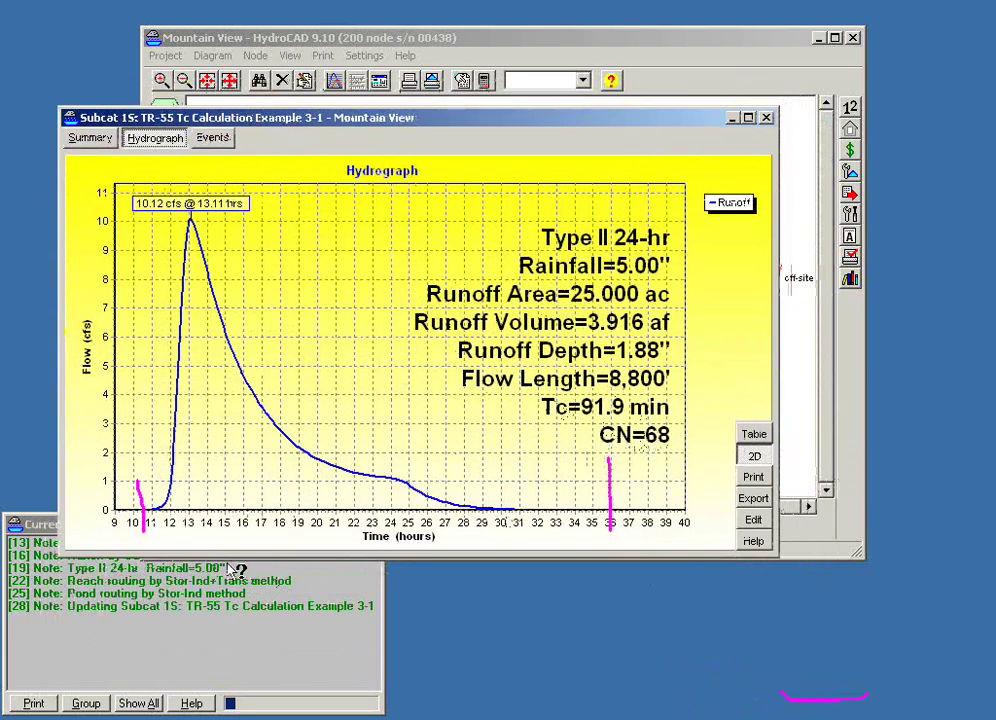
{"action": "left_click", "coordinate": [752, 521]}
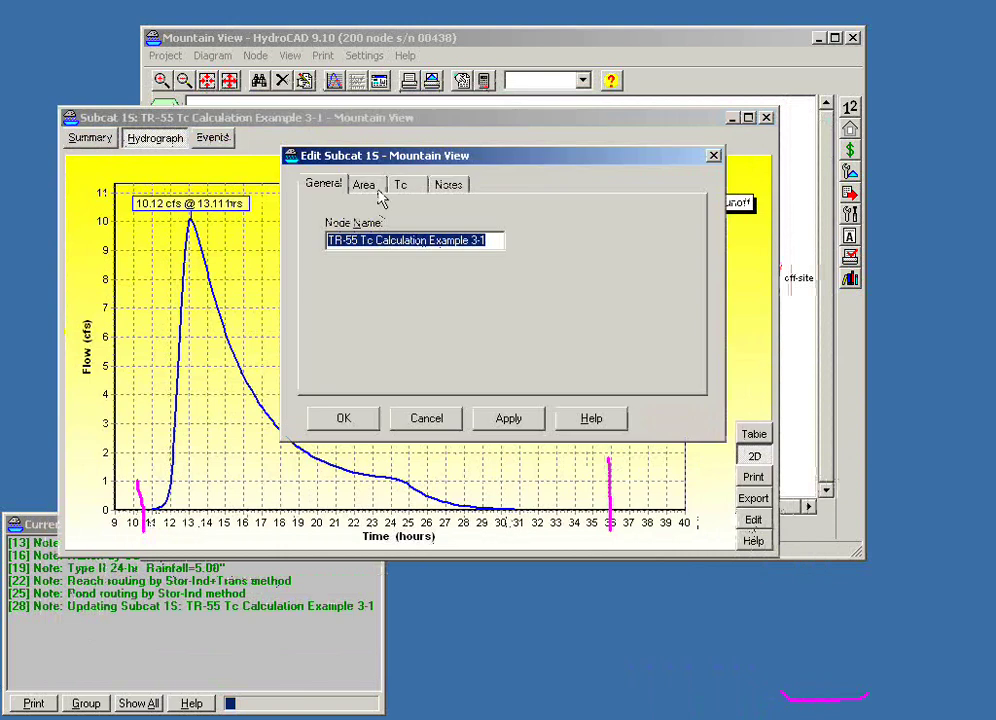
{"action": "left_click", "coordinate": [376, 189]}
Replace Subcat 1S's area rows with one 10-acre 'pavement' entry at CN 98.
{"action": "left_click", "coordinate": [405, 242]}
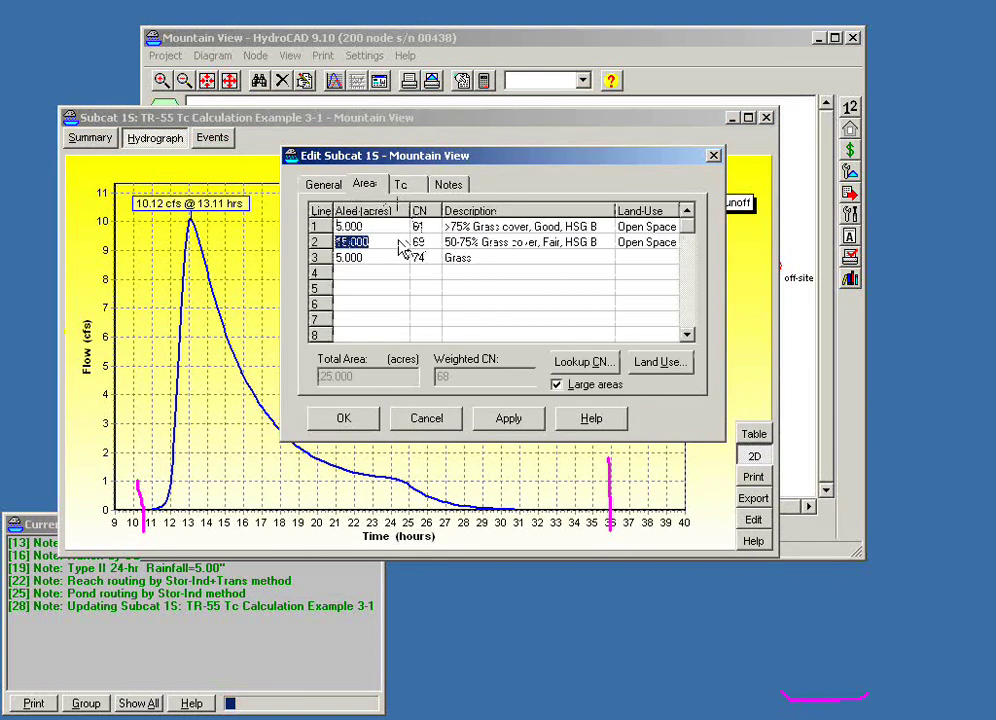
{"action": "key", "text": "Delete"}
{"action": "key", "text": "Delete"}
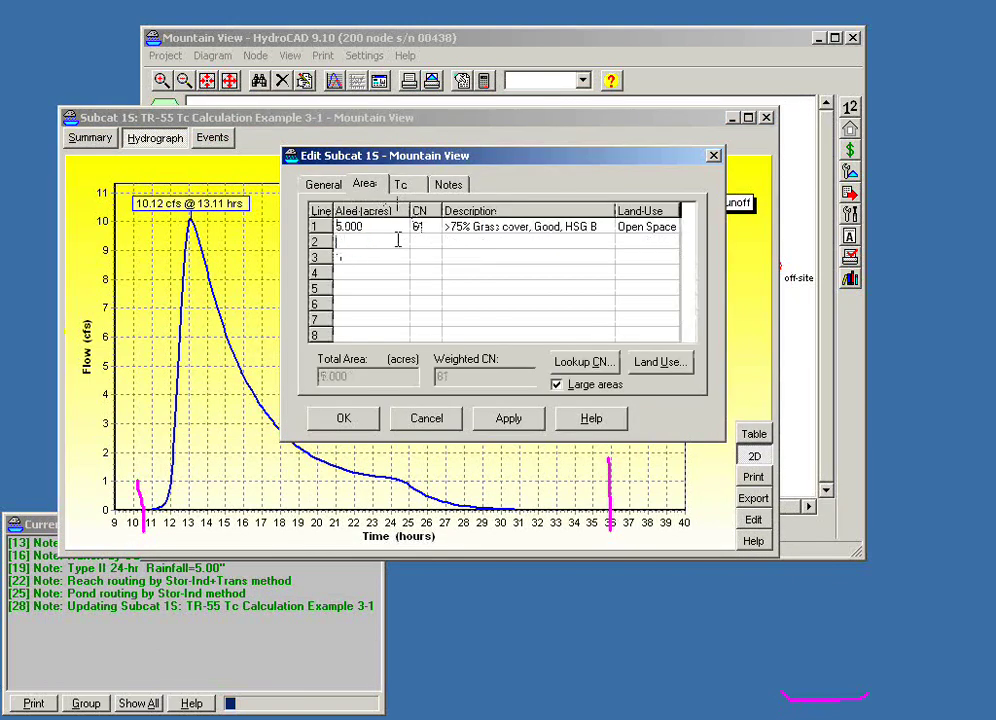
{"action": "left_click", "coordinate": [385, 228]}
{"action": "key", "text": "Delete"}
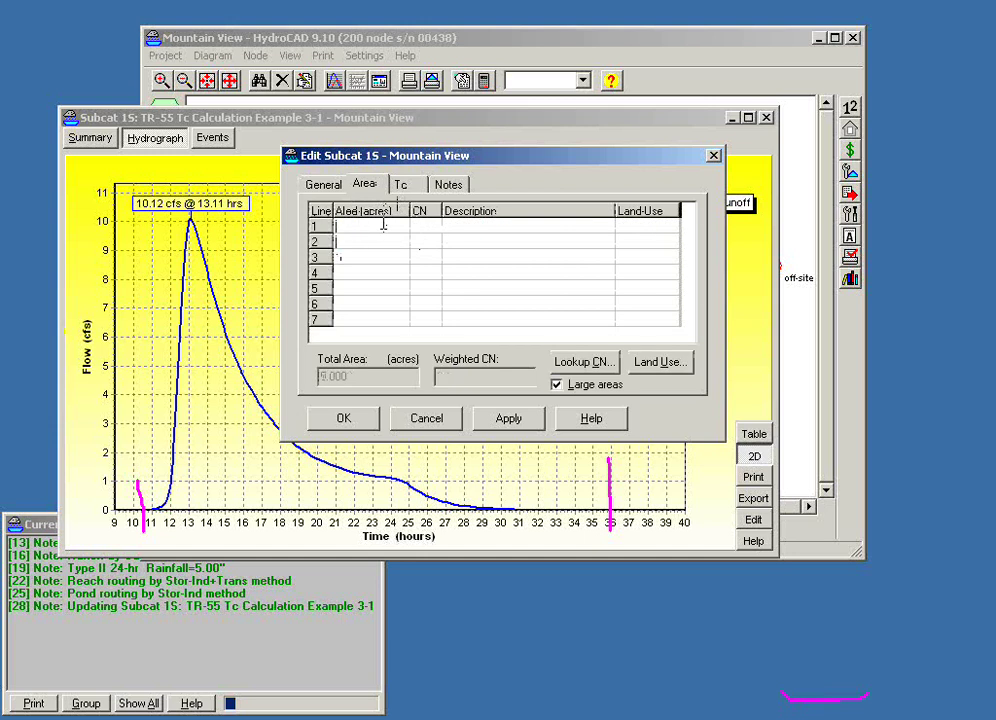
{"action": "type", "text": "10"}
{"action": "key", "text": "Tab"}
{"action": "type", "text": "98"}
{"action": "key", "text": "Tab"}
{"action": "type", "text": "p"}
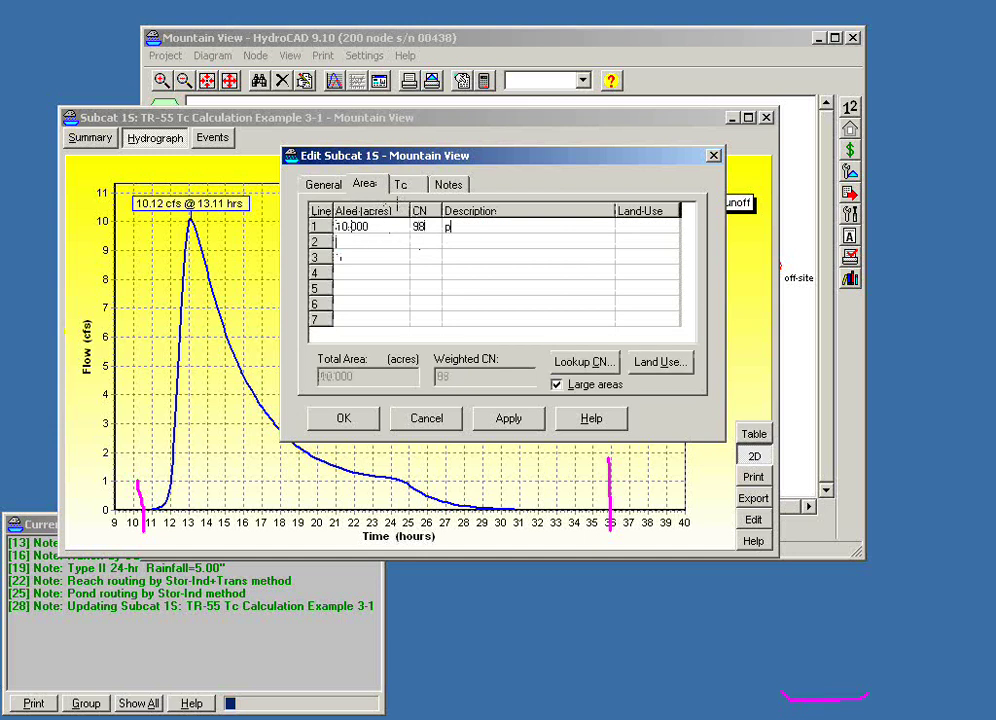
{"action": "type", "text": "avement"}
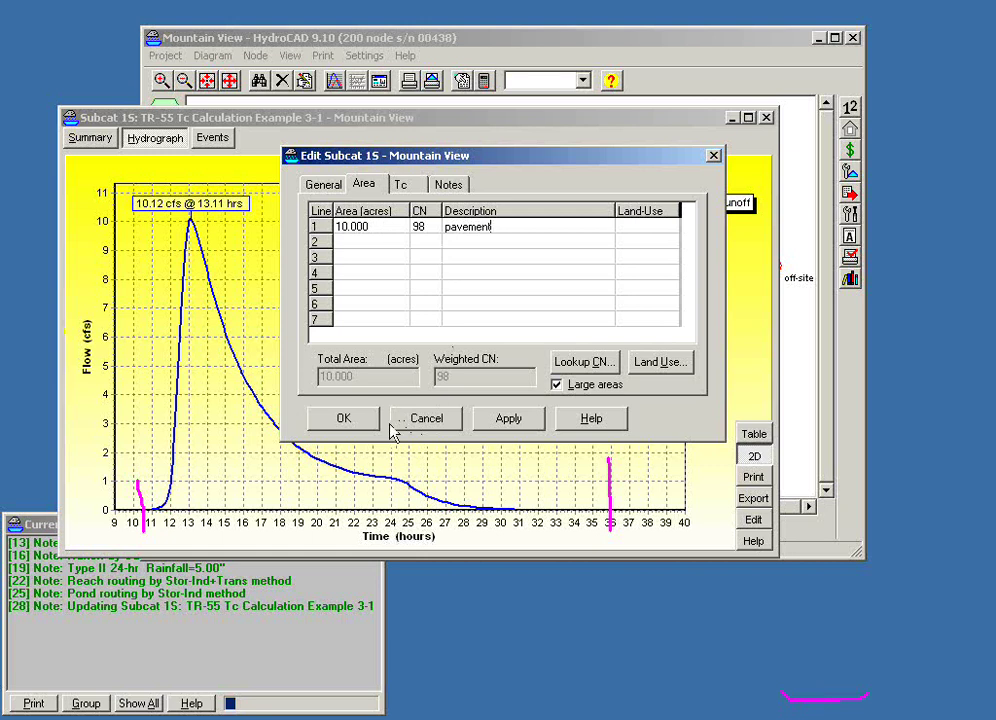
{"action": "left_click", "coordinate": [345, 418]}
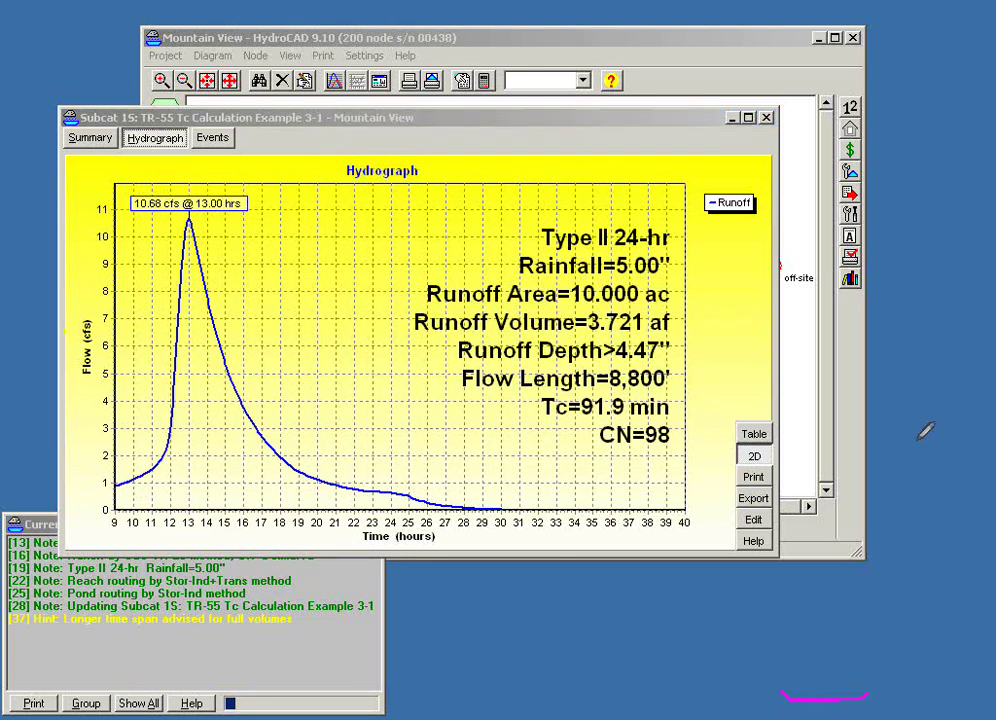
{"action": "mouse_move", "coordinate": [86, 467]}
{"action": "left_mouse_down"}
{"action": "mouse_move", "coordinate": [140, 470]}
{"action": "mouse_move", "coordinate": [152, 495]}
{"action": "mouse_move", "coordinate": [104, 523]}
{"action": "mouse_move", "coordinate": [80, 499]}
{"action": "mouse_move", "coordinate": [95, 458]}
{"action": "left_mouse_up"}
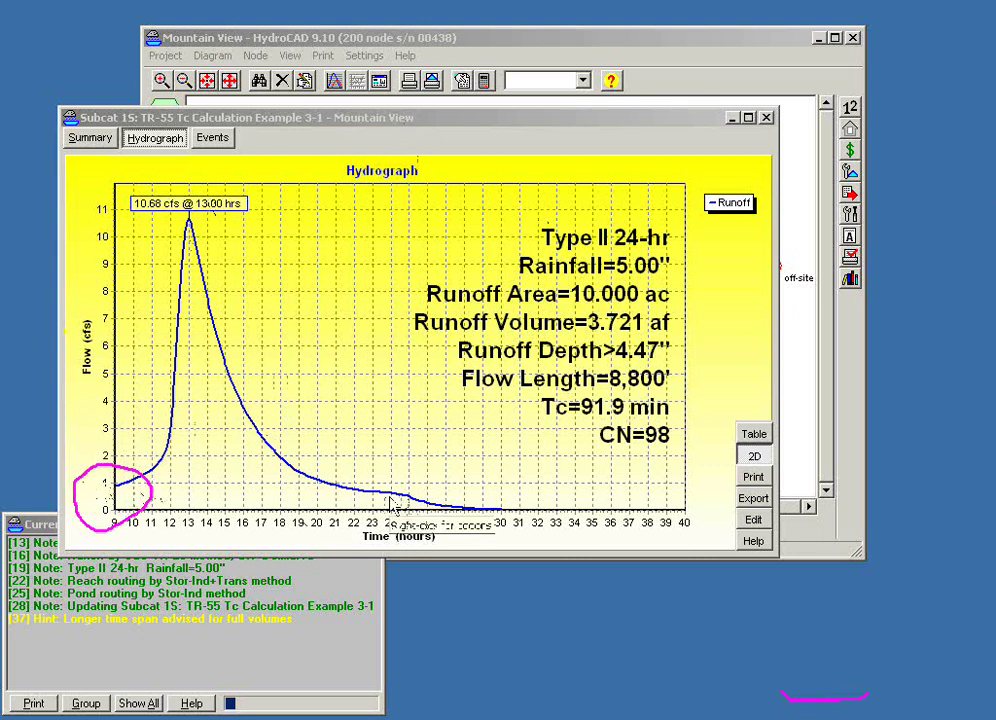
{"action": "left_click_drag", "start_coordinate": [276, 121], "coordinate": [270, 155]}
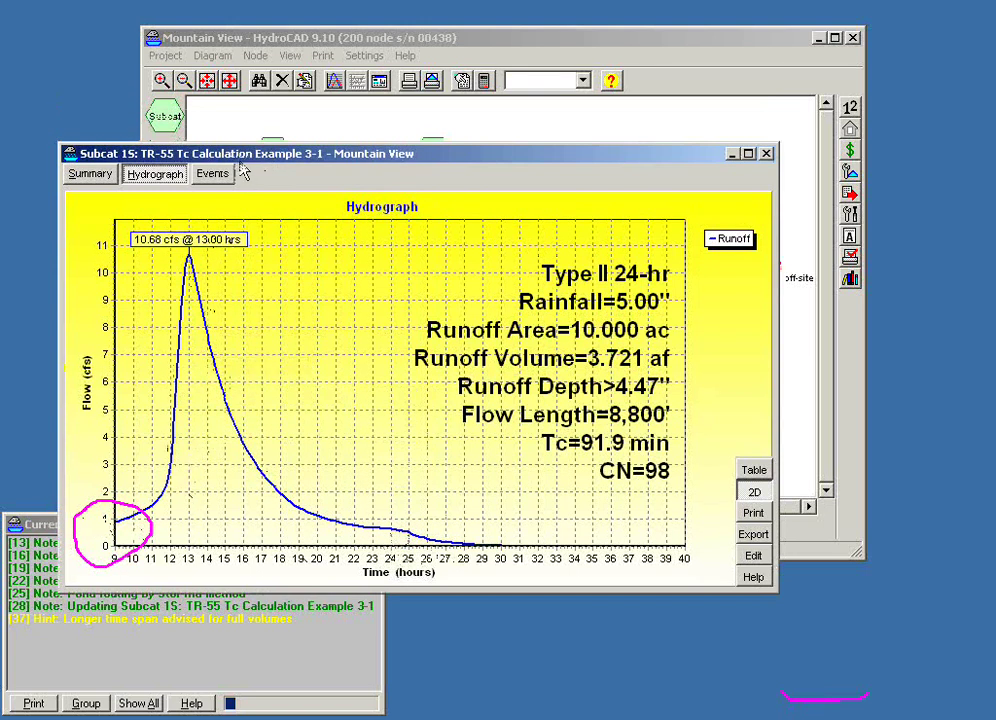
Set the calculation time span start to 5 hours and bring up the Subcat 1S hydrograph.
{"action": "left_click", "coordinate": [484, 81]}
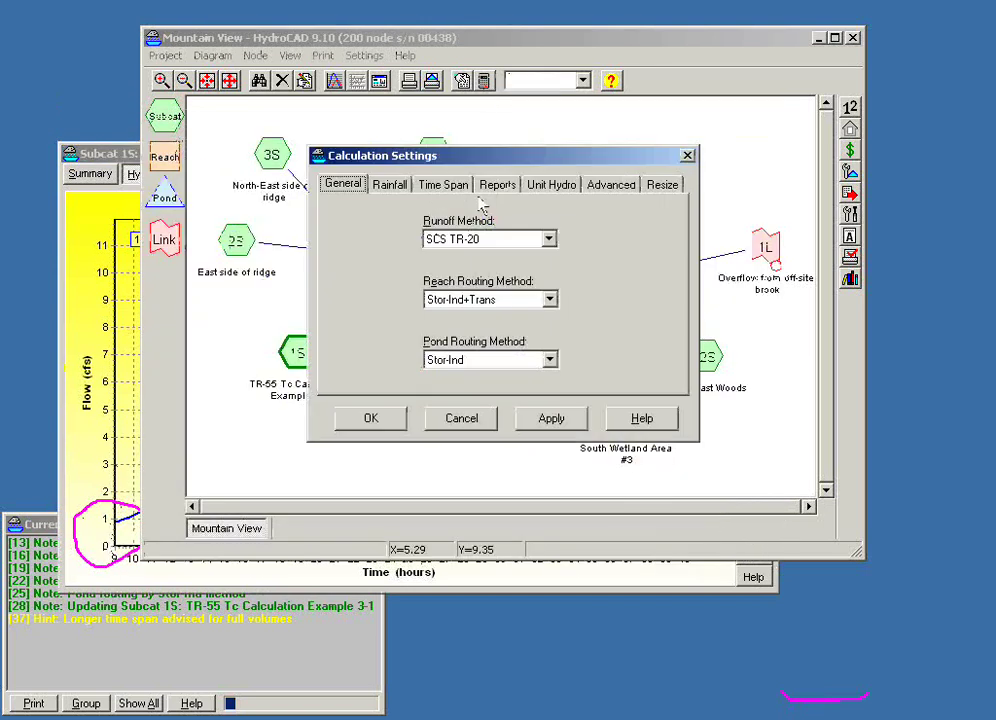
{"action": "left_click", "coordinate": [428, 191]}
{"action": "double_click", "coordinate": [429, 238]}
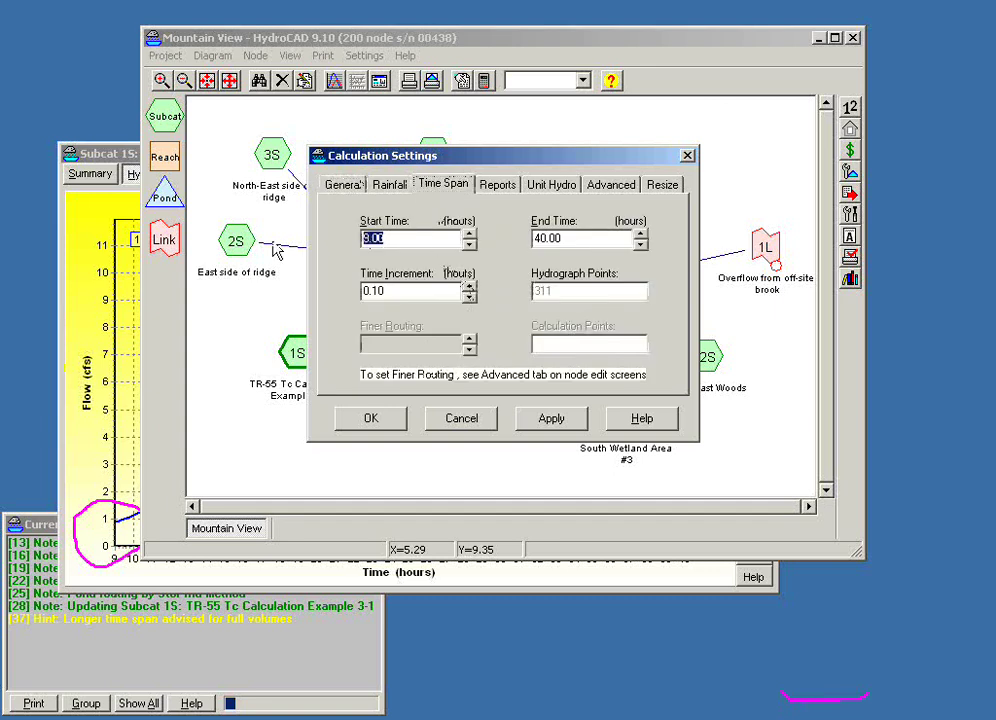
{"action": "type", "text": "5"}
{"action": "left_click", "coordinate": [376, 419]}
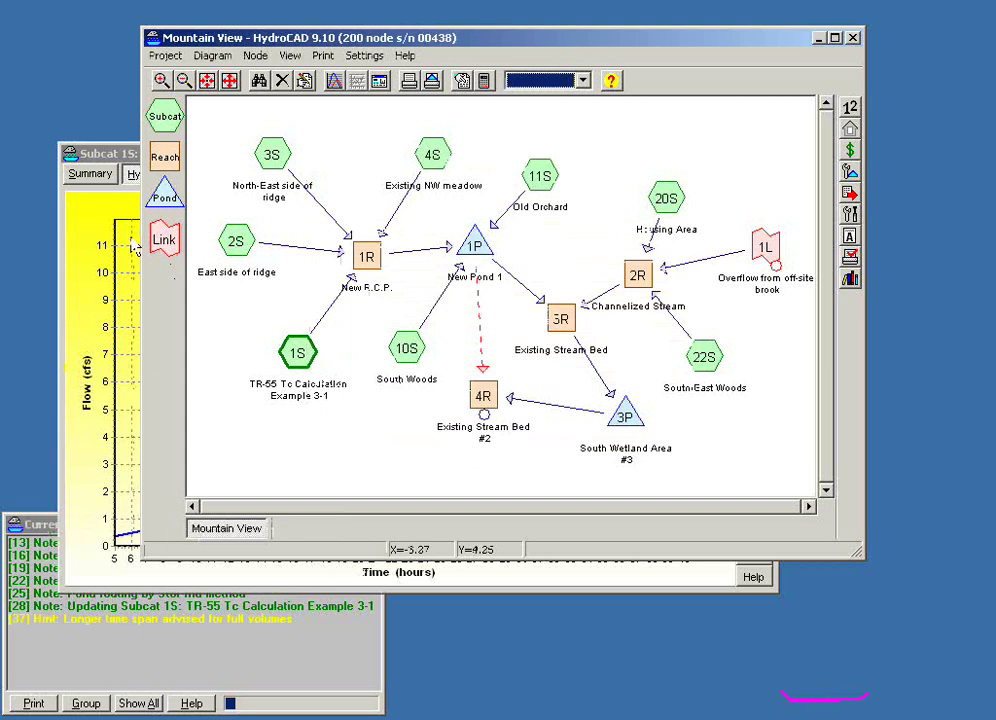
{"action": "left_click", "coordinate": [100, 153]}
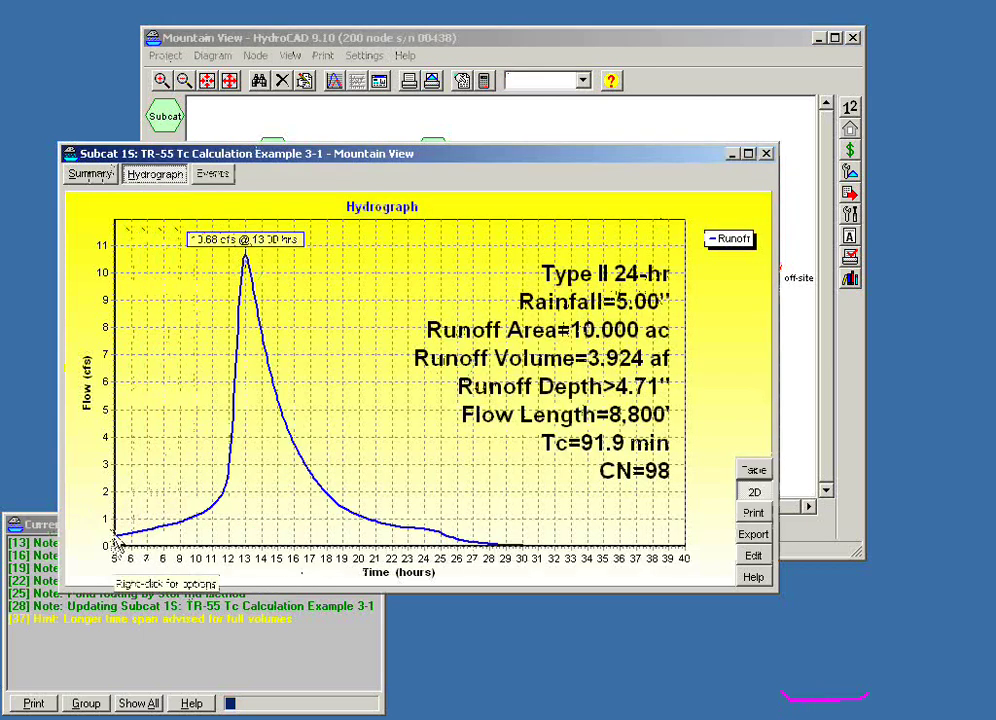
Change the time span start to 0.00 hours and view the full Subcat 1S hydrograph.
{"action": "left_click", "coordinate": [463, 80]}
{"action": "left_click", "coordinate": [392, 186]}
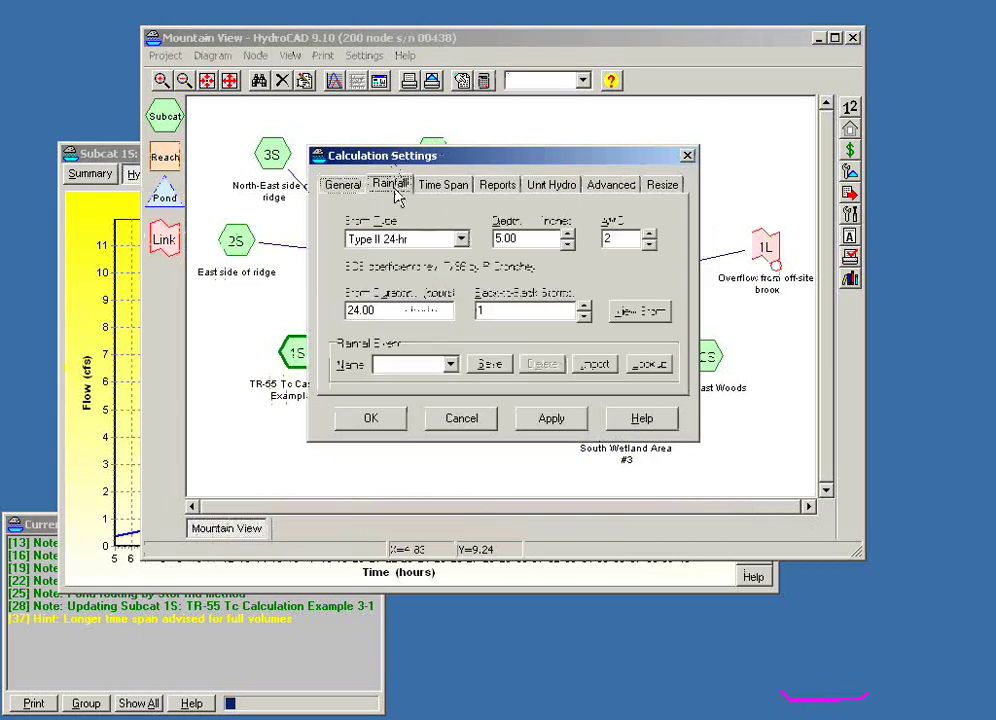
{"action": "left_click", "coordinate": [440, 186]}
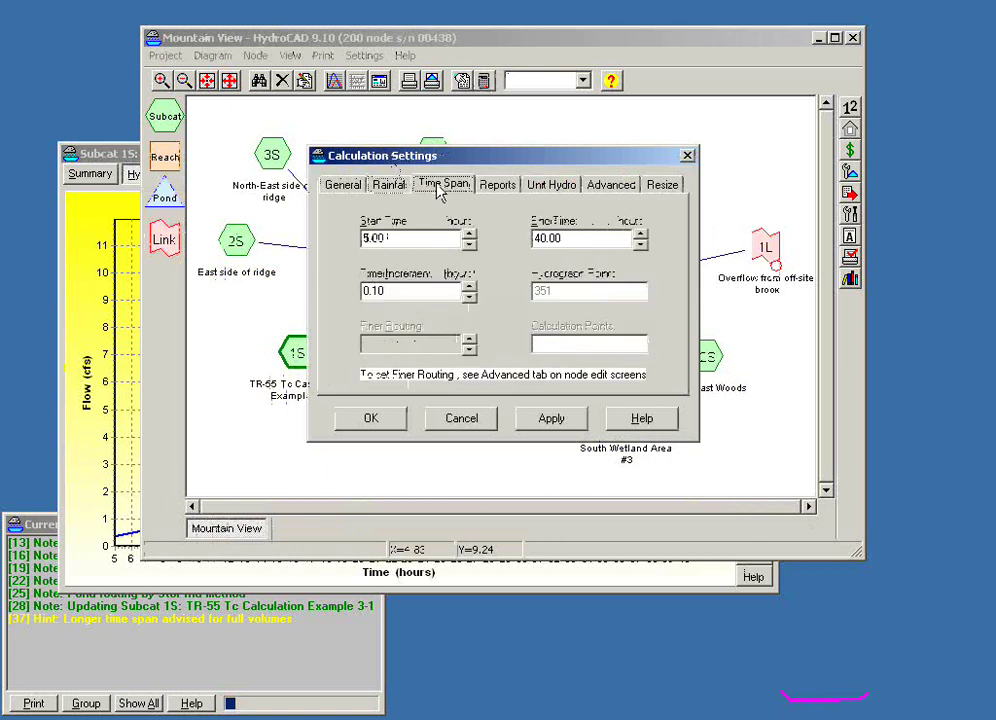
{"action": "double_click", "coordinate": [415, 238]}
{"action": "type", "text": "0.00"}
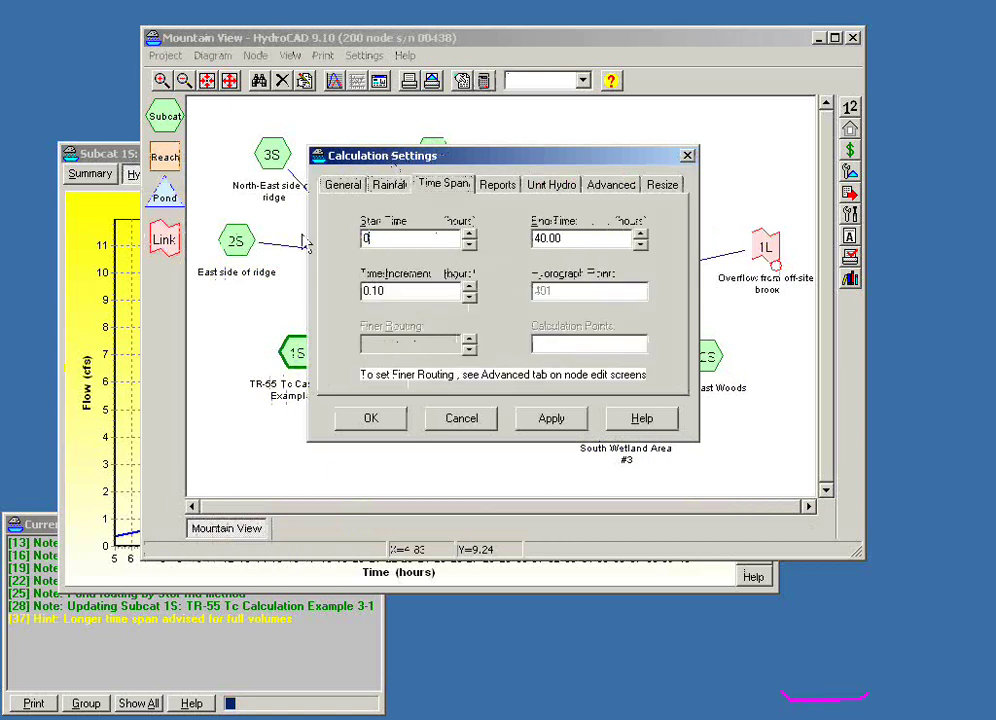
{"action": "left_click", "coordinate": [371, 418]}
{"action": "left_click", "coordinate": [94, 153]}
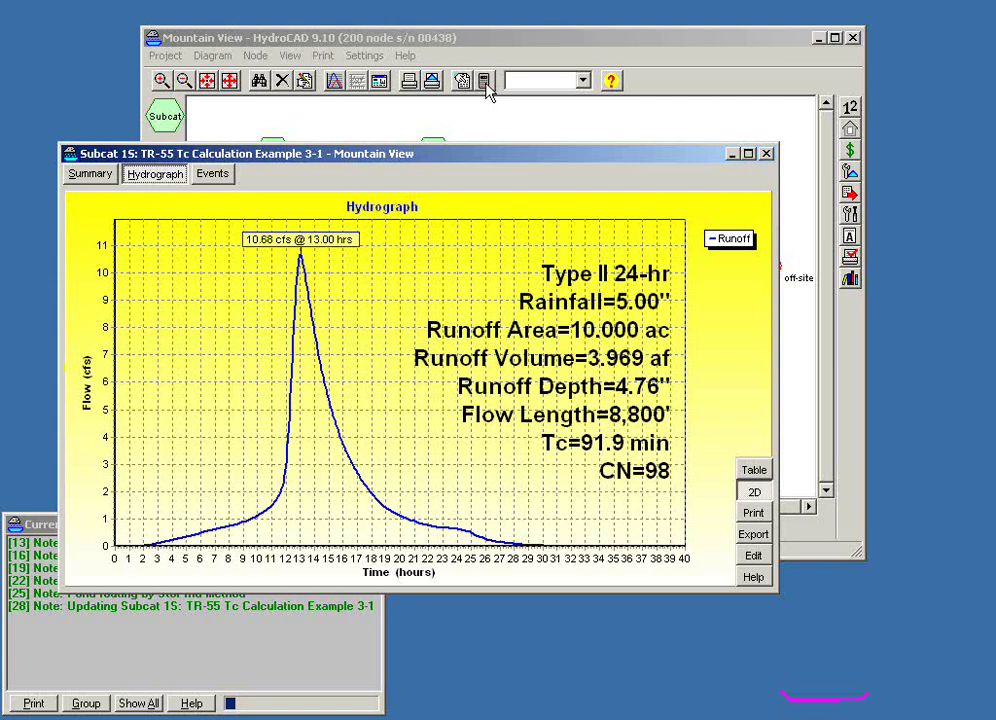
Close the Subcat 1S hydrograph, read Chrome's Common Runoff Issues page, then close the browser.
{"action": "left_click", "coordinate": [765, 153]}
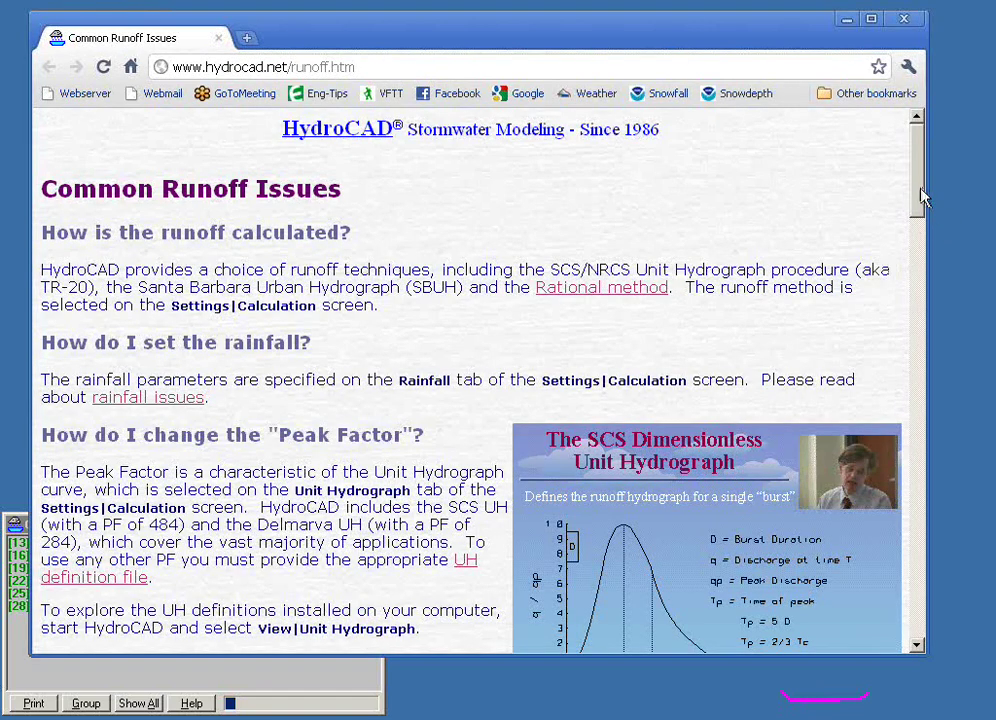
{"action": "left_click_drag", "start_coordinate": [920, 193], "coordinate": [914, 308]}
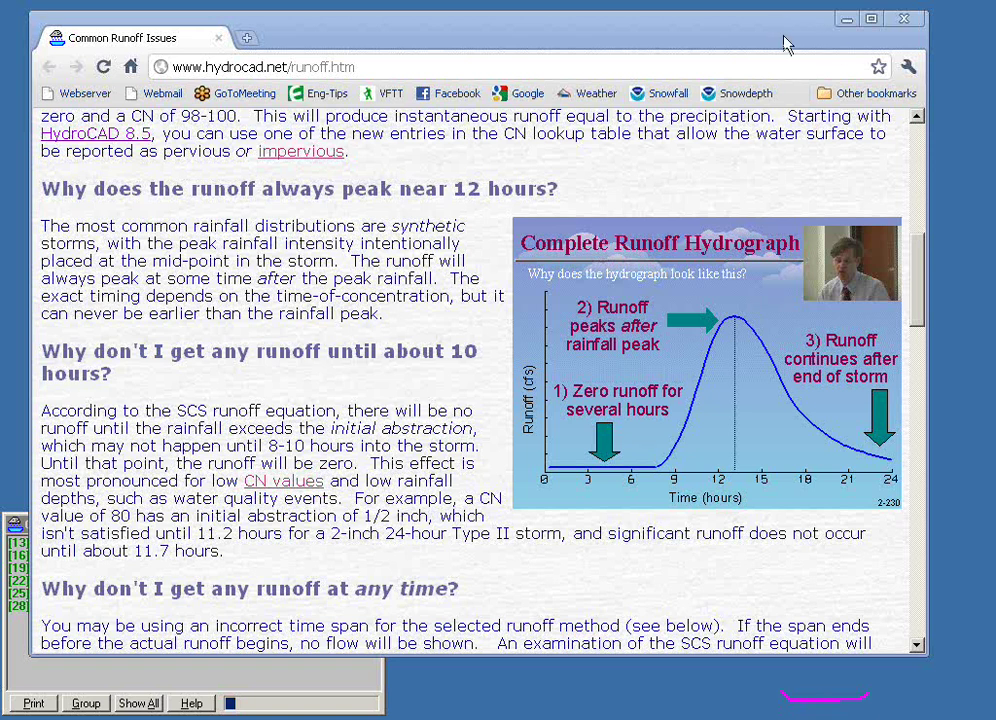
{"action": "left_click_drag", "start_coordinate": [778, 37], "coordinate": [795, 47]}
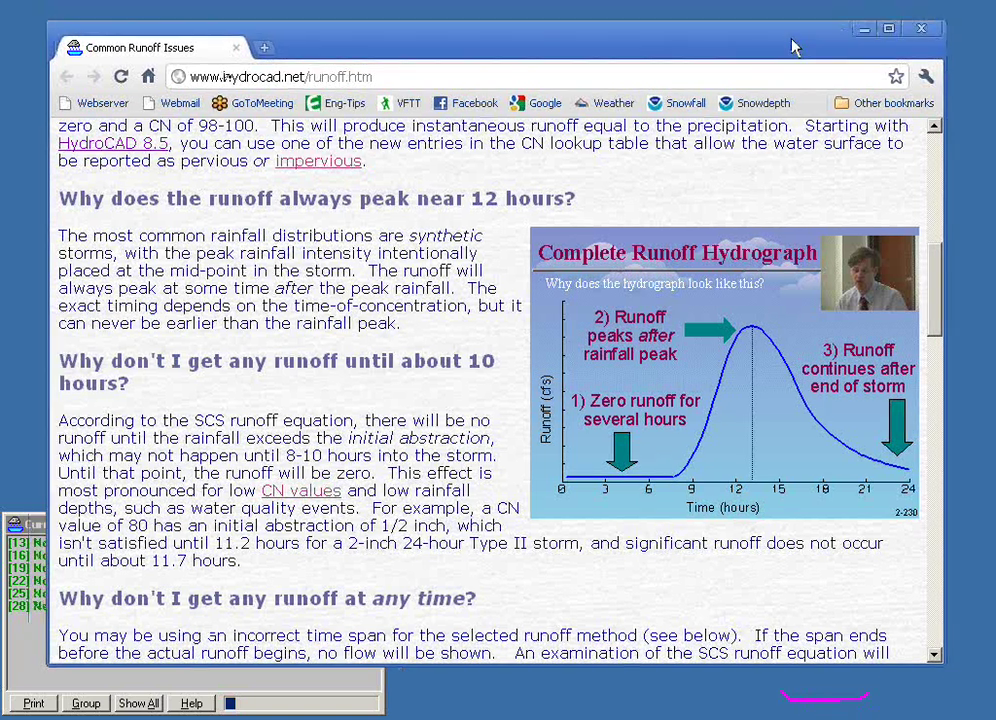
{"action": "left_click", "coordinate": [921, 29]}
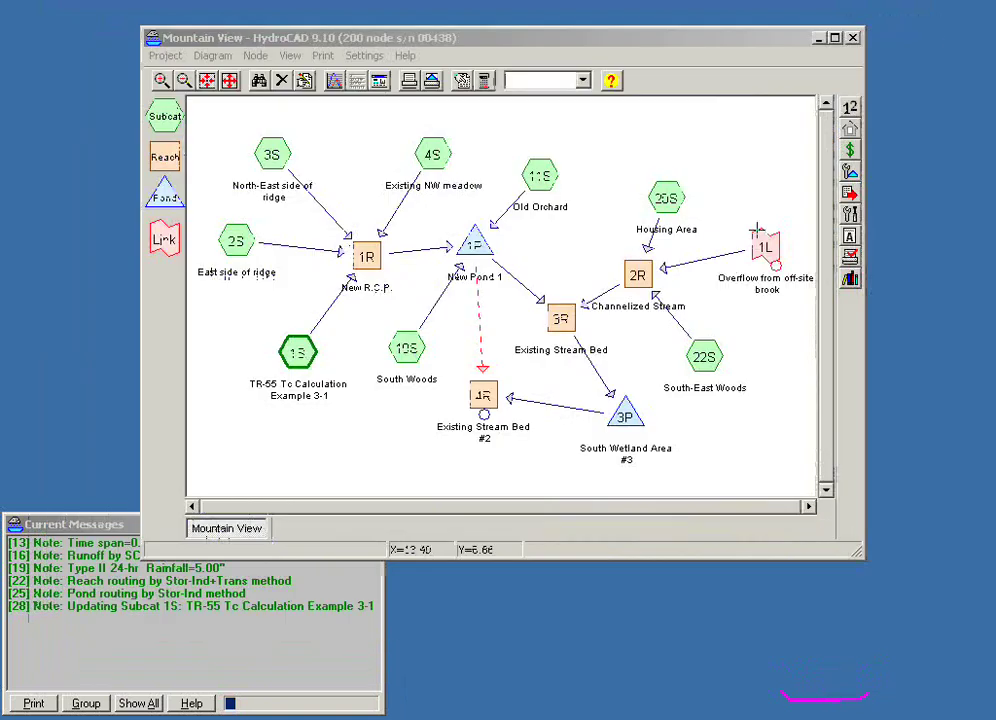
Nudge node 20S up and left and shift reach 1R down slightly.
{"action": "left_click", "coordinate": [652, 176]}
{"action": "left_click_drag", "start_coordinate": [652, 176], "coordinate": [645, 166]}
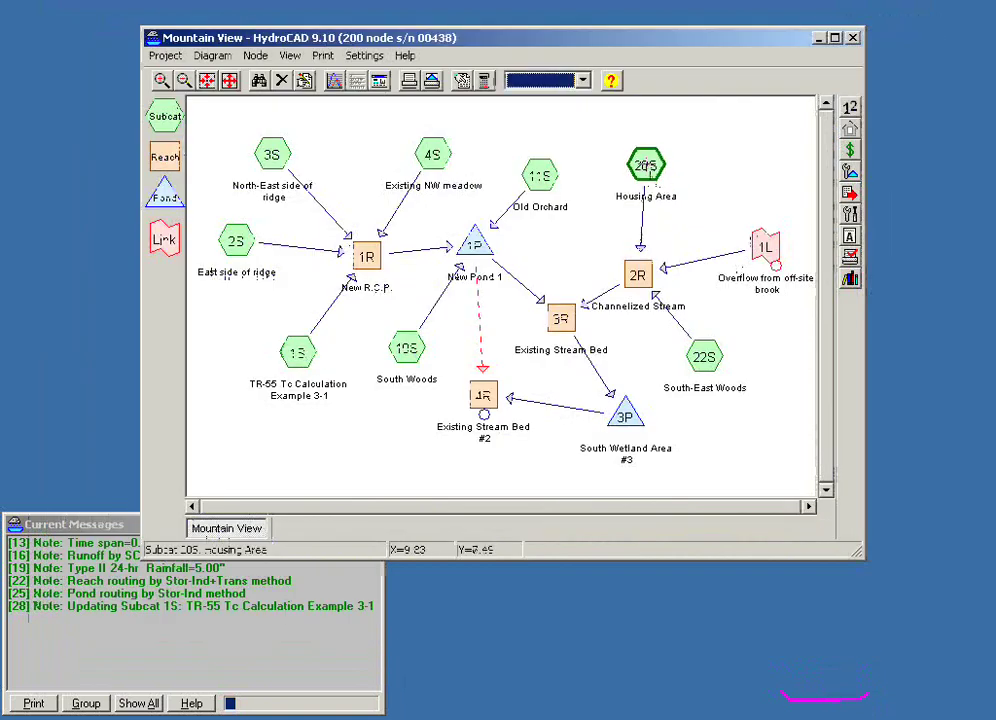
{"action": "mouse_move", "coordinate": [368, 262]}
{"action": "left_mouse_down"}
{"action": "mouse_move", "coordinate": [378, 265]}
{"action": "mouse_move", "coordinate": [369, 250]}
{"action": "left_mouse_up"}
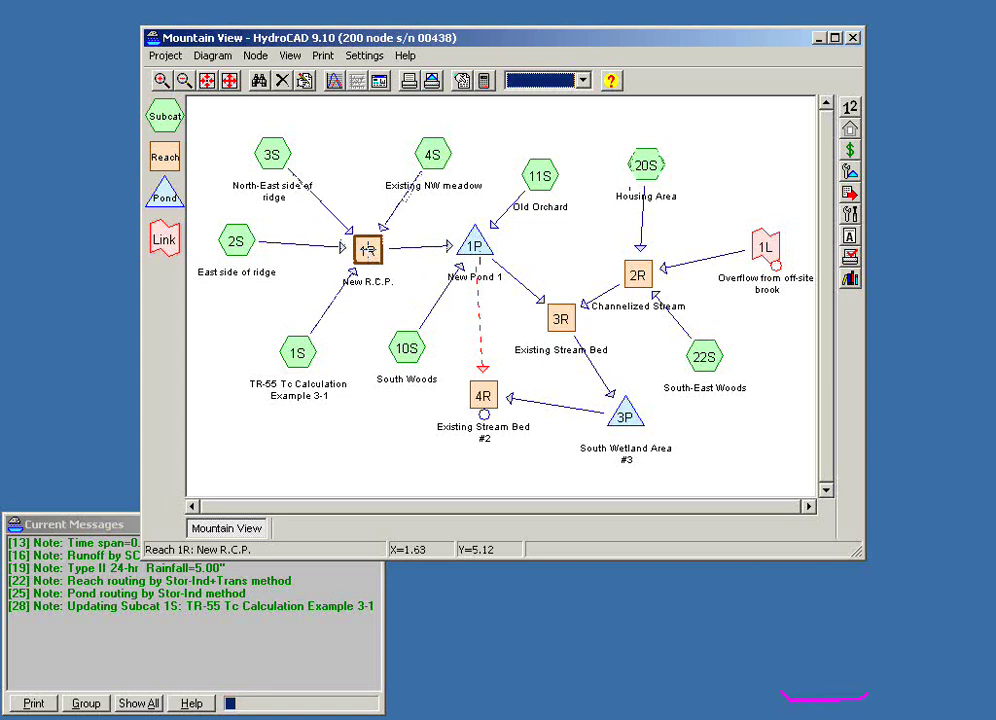
{"action": "left_click_drag", "start_coordinate": [368, 249], "coordinate": [368, 266]}
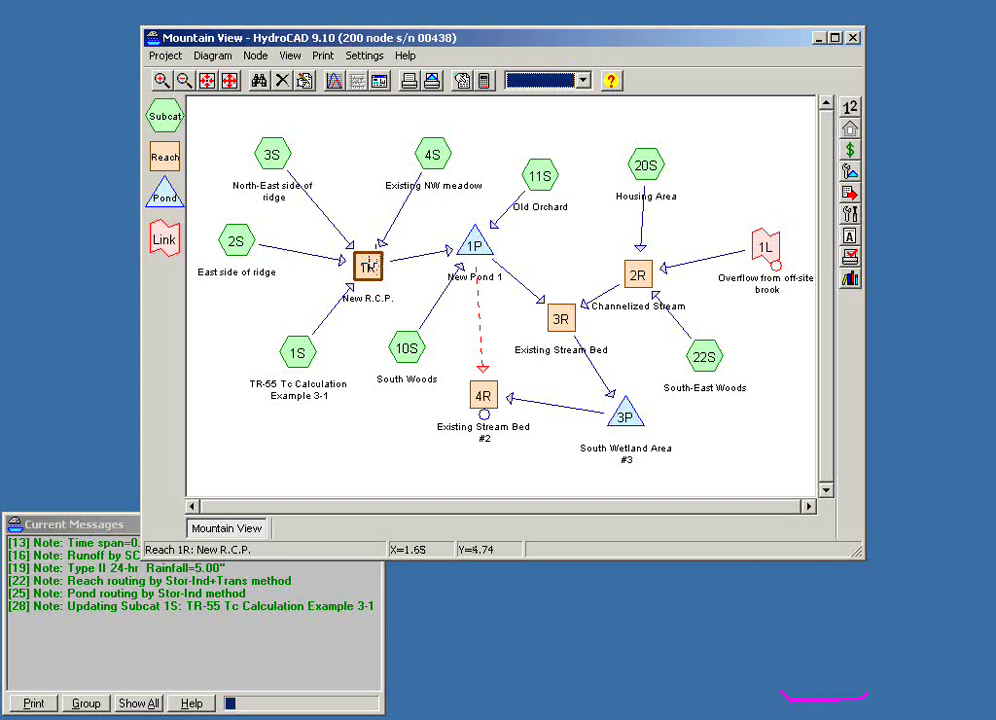
Review Reach 1R's Summary results and the help on hint [52], then close both windows.
{"action": "double_click", "coordinate": [370, 265]}
{"action": "left_click", "coordinate": [120, 118]}
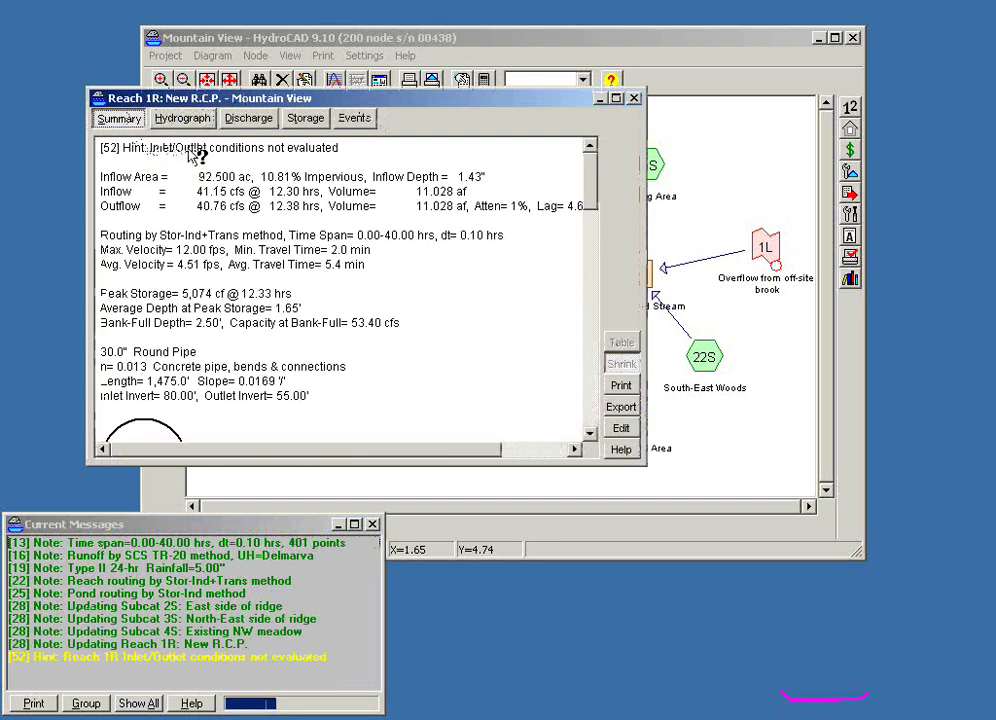
{"action": "left_click", "coordinate": [233, 147]}
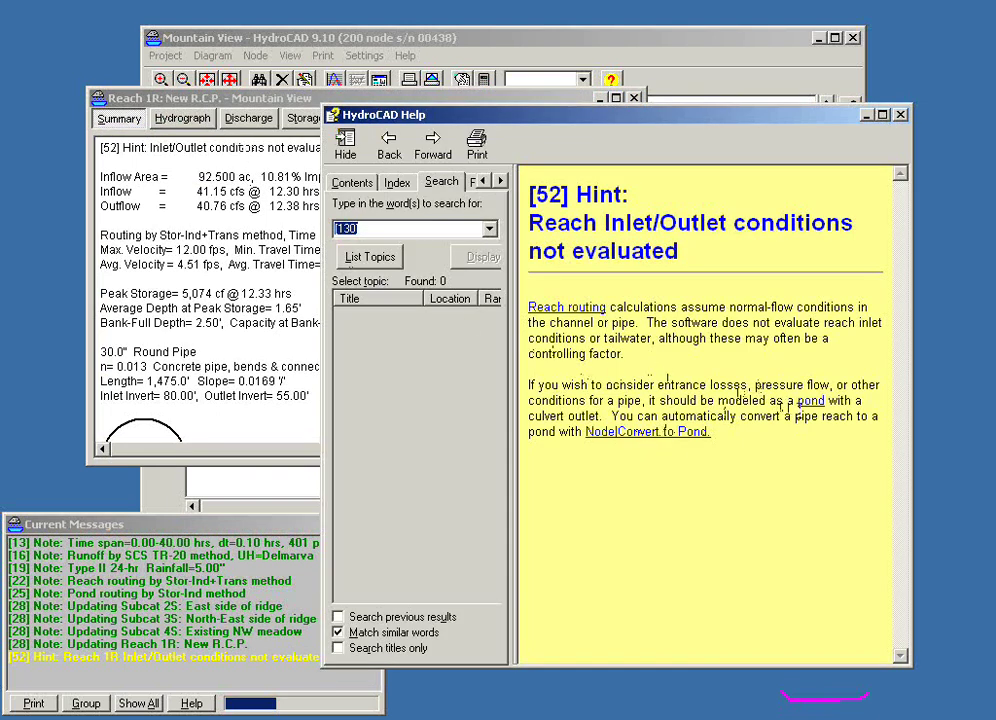
{"action": "left_click", "coordinate": [901, 115]}
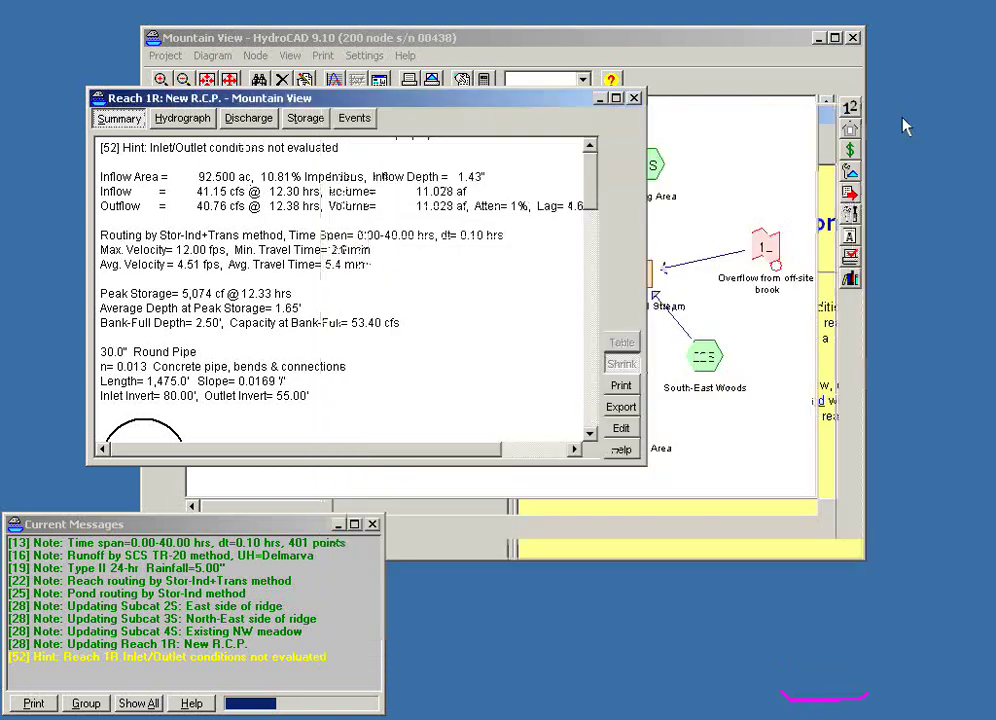
{"action": "left_click", "coordinate": [633, 98]}
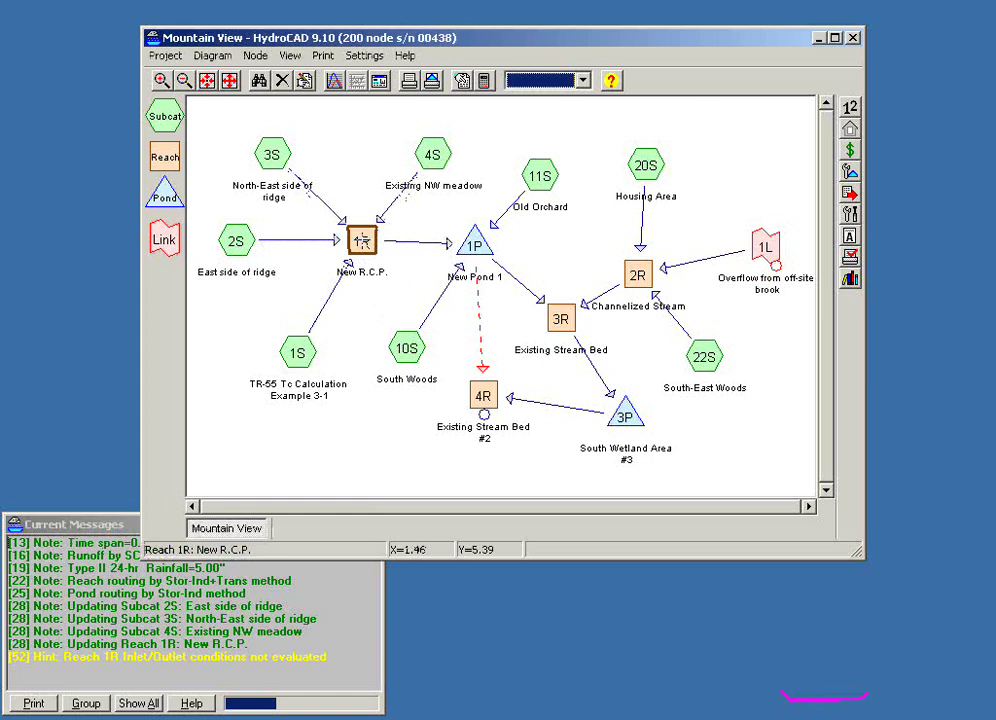
Move link 1L up-left near Housing Area and review its 1.90 cfs hydrograph.
{"action": "left_click_drag", "start_coordinate": [768, 248], "coordinate": [737, 210]}
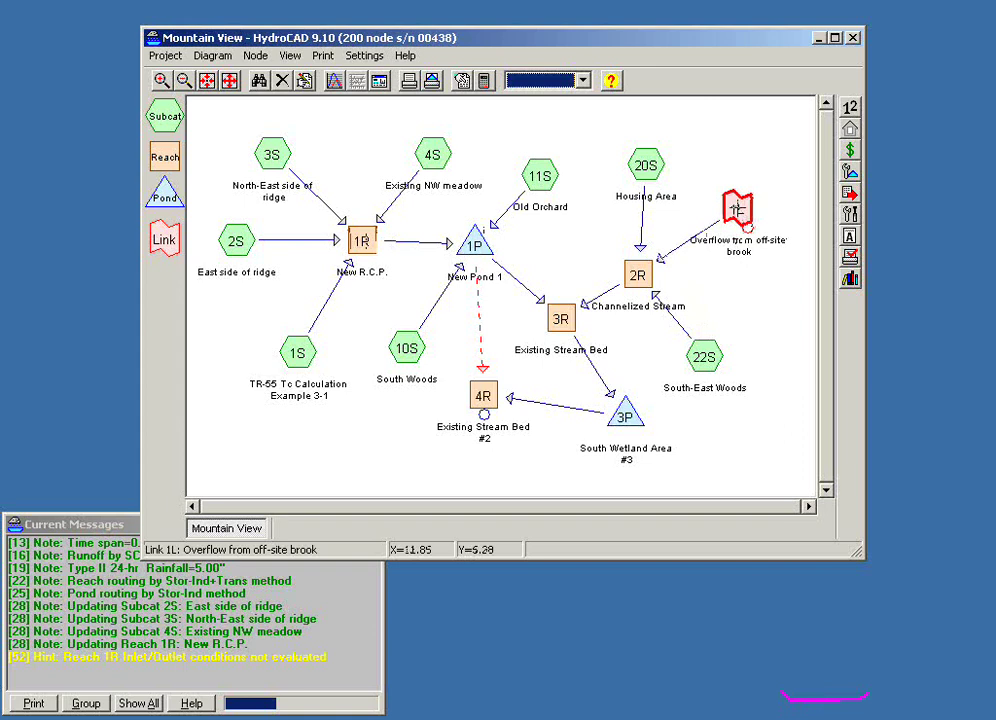
{"action": "left_click_drag", "start_coordinate": [746, 226], "coordinate": [741, 201]}
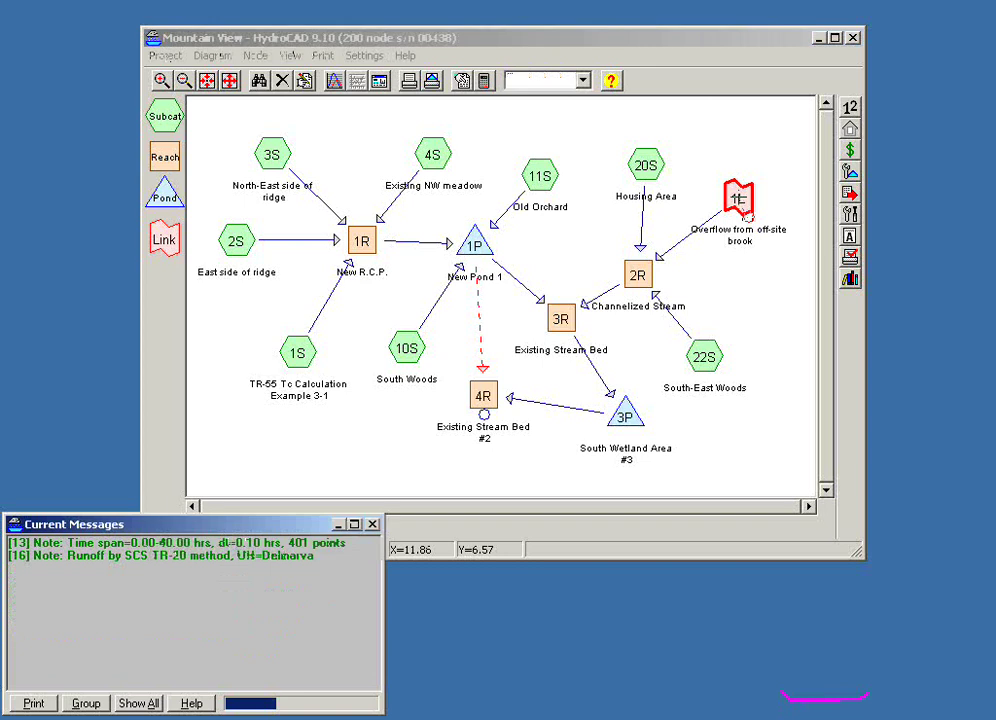
{"action": "double_click", "coordinate": [740, 203]}
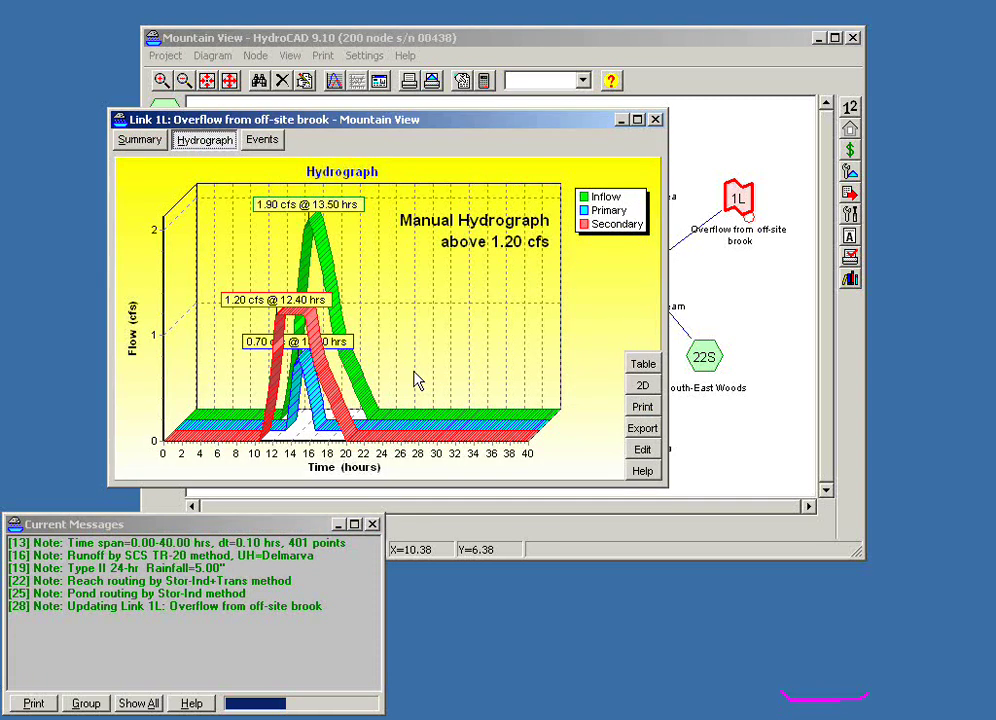
{"action": "mouse_move", "coordinate": [361, 120]}
{"action": "left_mouse_down"}
{"action": "mouse_move", "coordinate": [355, 152]}
{"action": "mouse_move", "coordinate": [349, 127]}
{"action": "left_mouse_up"}
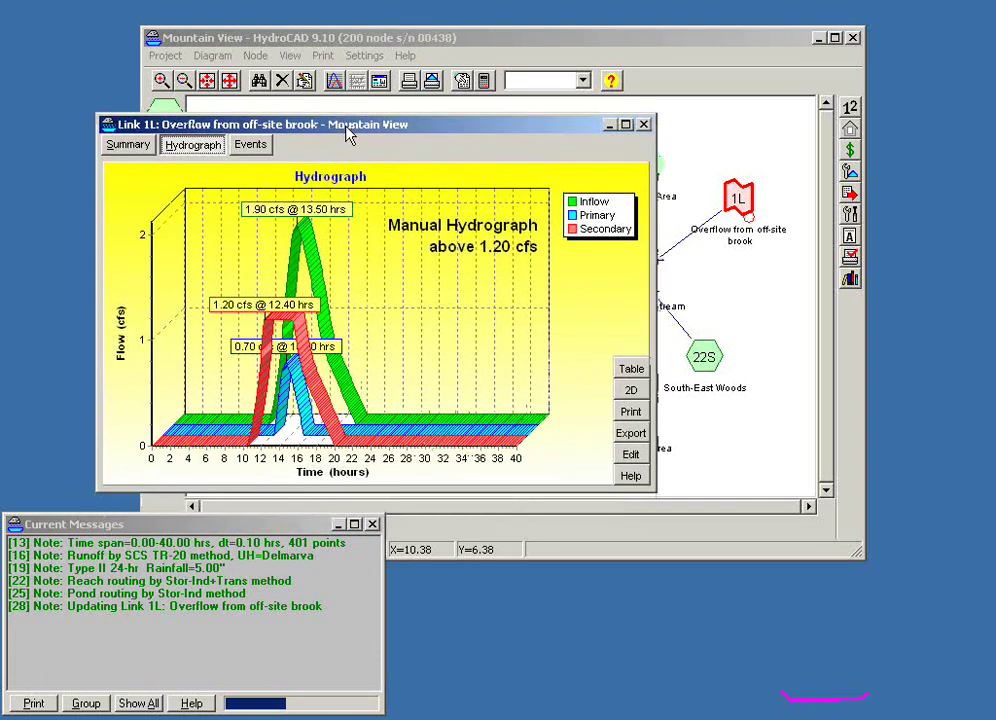
{"action": "left_click", "coordinate": [645, 124]}
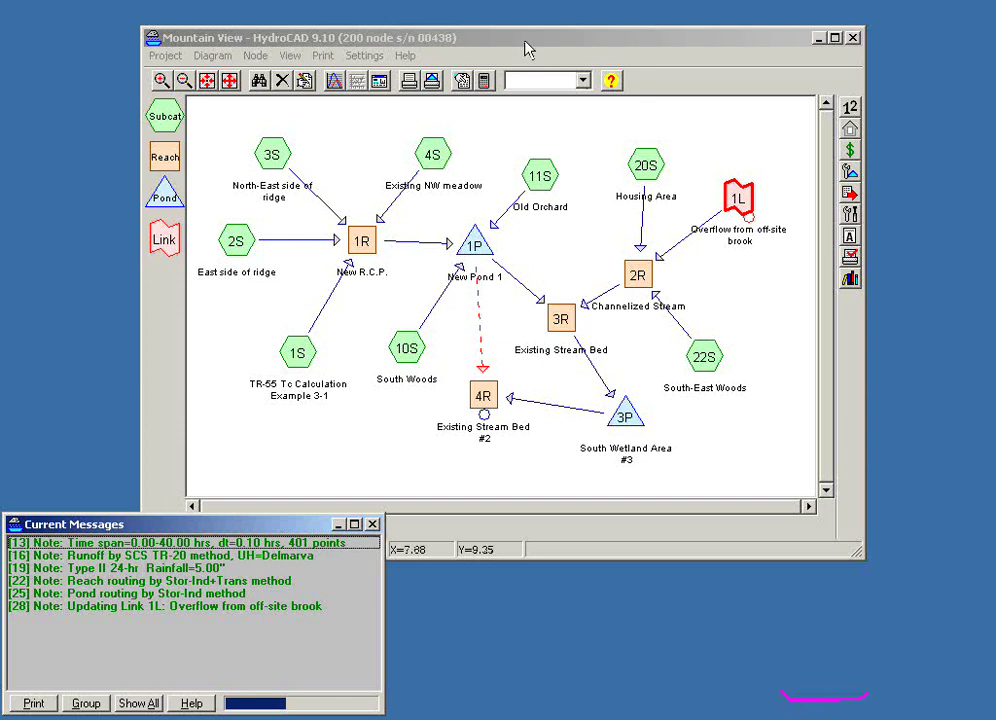
In Calculation Settings, choose Dyn-Stor-Ind from the Pond Routing Method list.
{"action": "left_click", "coordinate": [463, 80]}
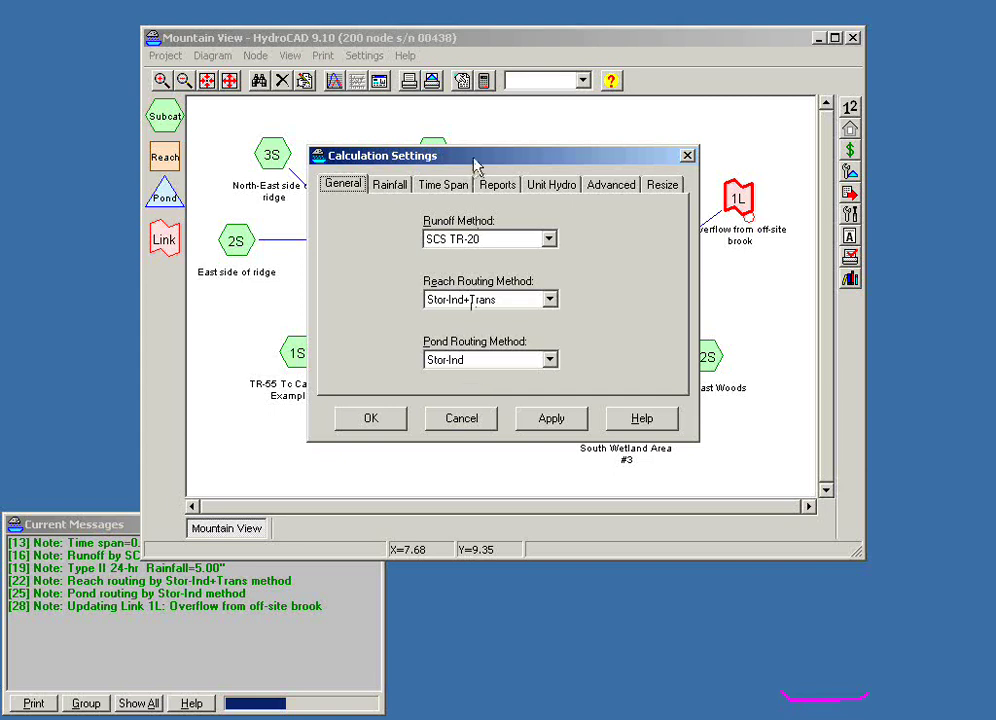
{"action": "left_click_drag", "start_coordinate": [474, 164], "coordinate": [495, 313]}
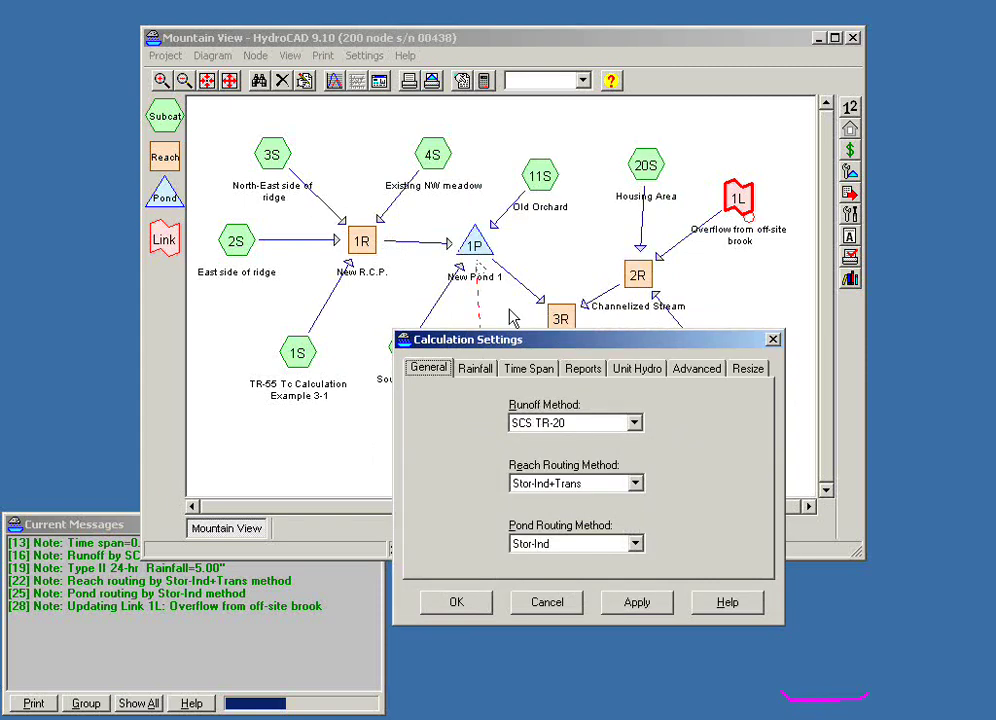
{"action": "left_click", "coordinate": [634, 544]}
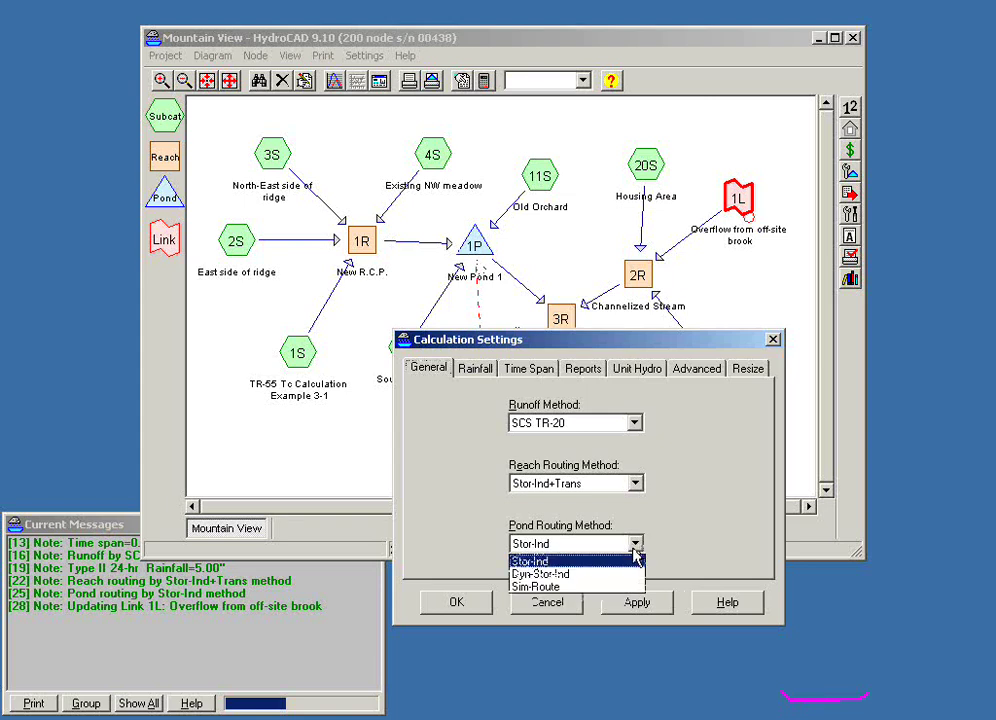
{"action": "left_click", "coordinate": [571, 575]}
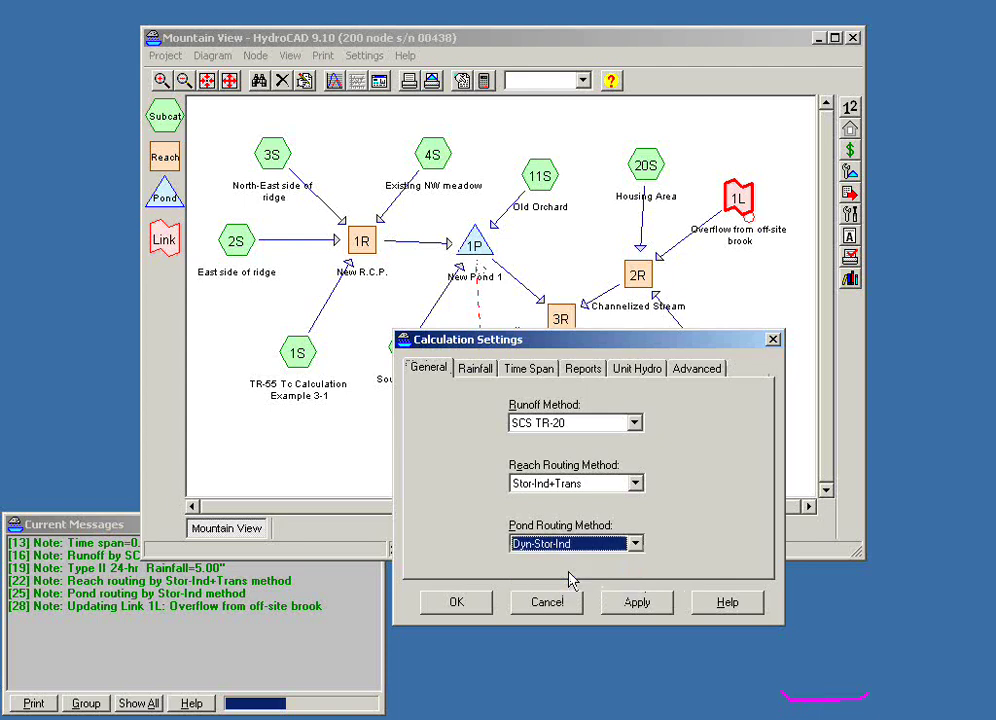